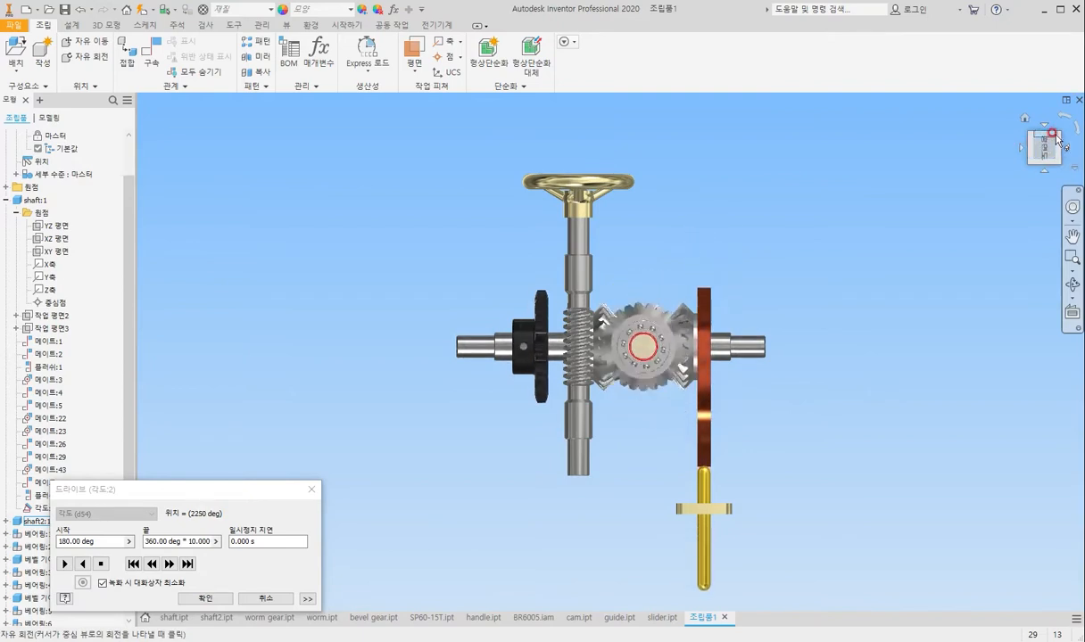
# Examine the driven gear, worm and cam assembly from the top, front and isometric views while its angle constraint drive runs.
pyautogui.click(1061, 118)
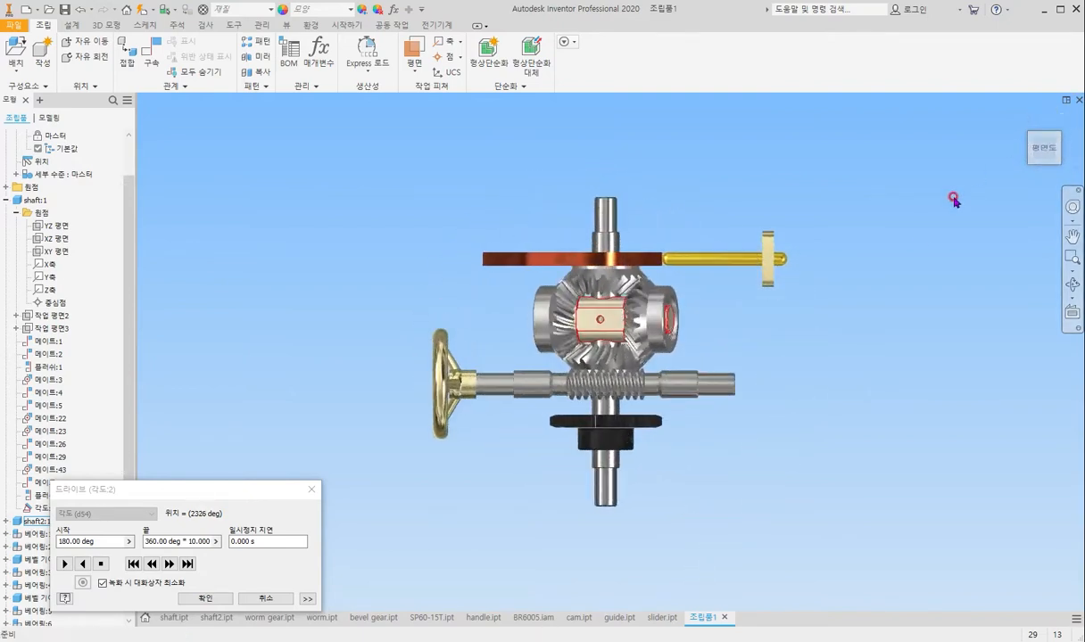
pyautogui.click(1053, 166)
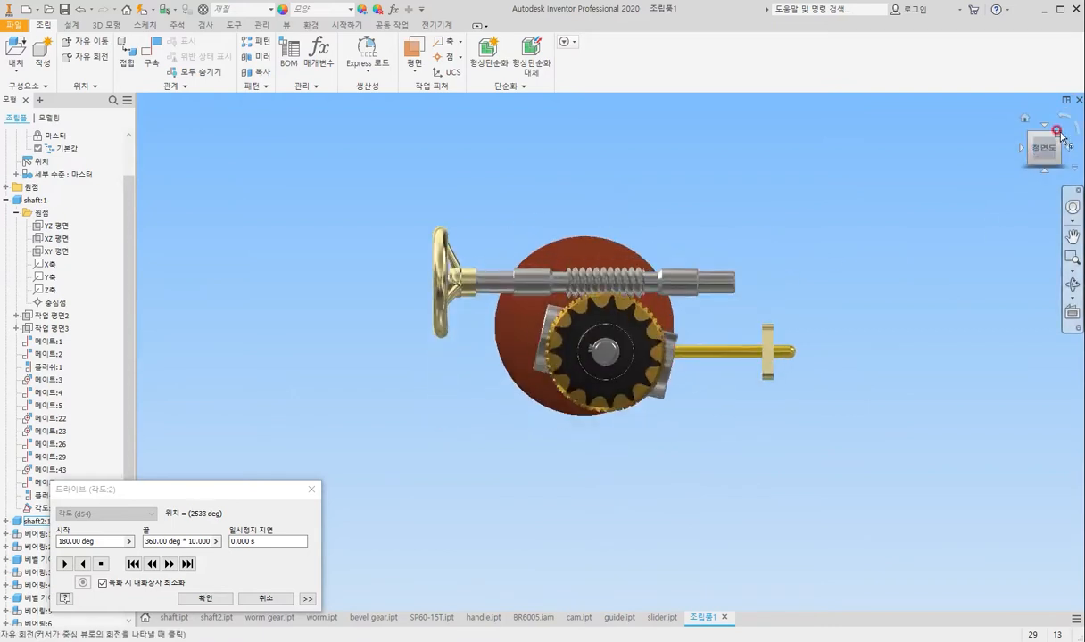
pyautogui.click(1054, 162)
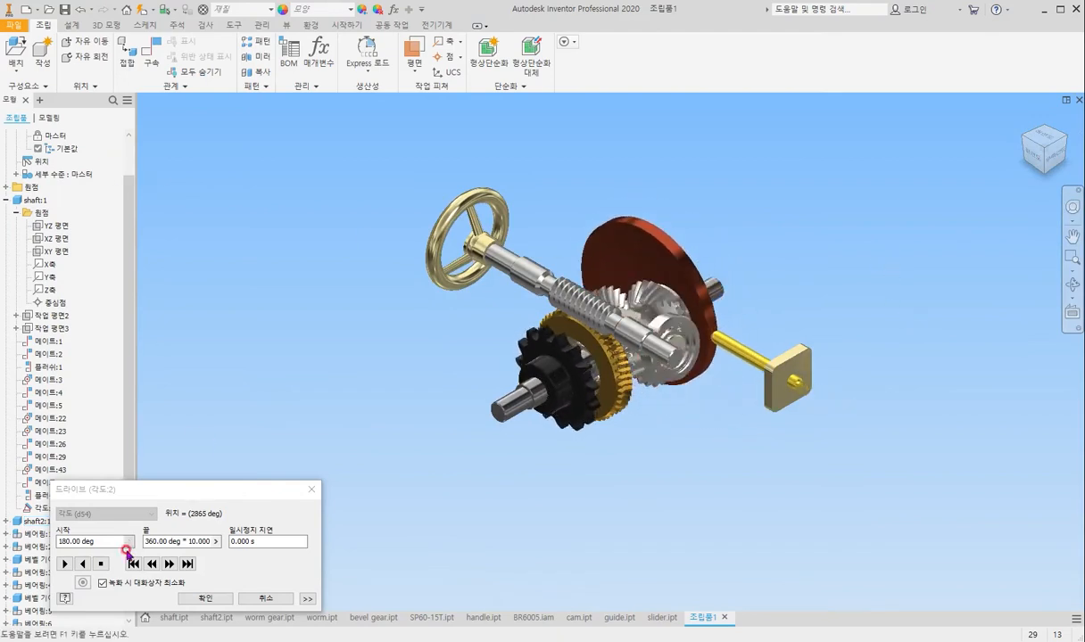
# Review the open component files one by one, from shaft.ipt through the gears, sprocket, handle and bearing to slider.ipt.
pyautogui.click(173, 617)
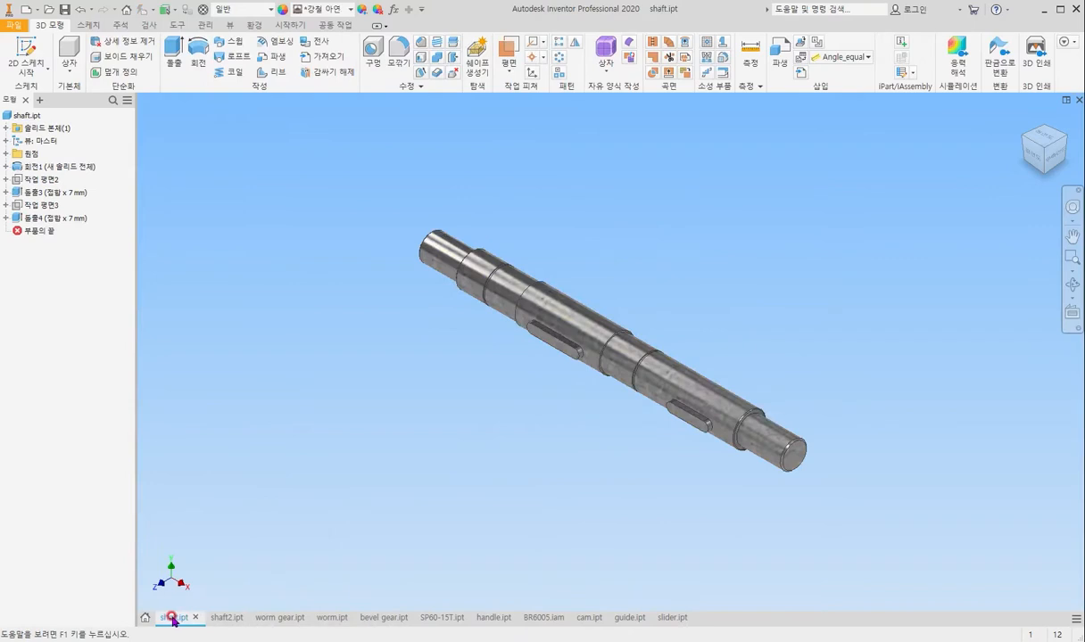
pyautogui.click(223, 617)
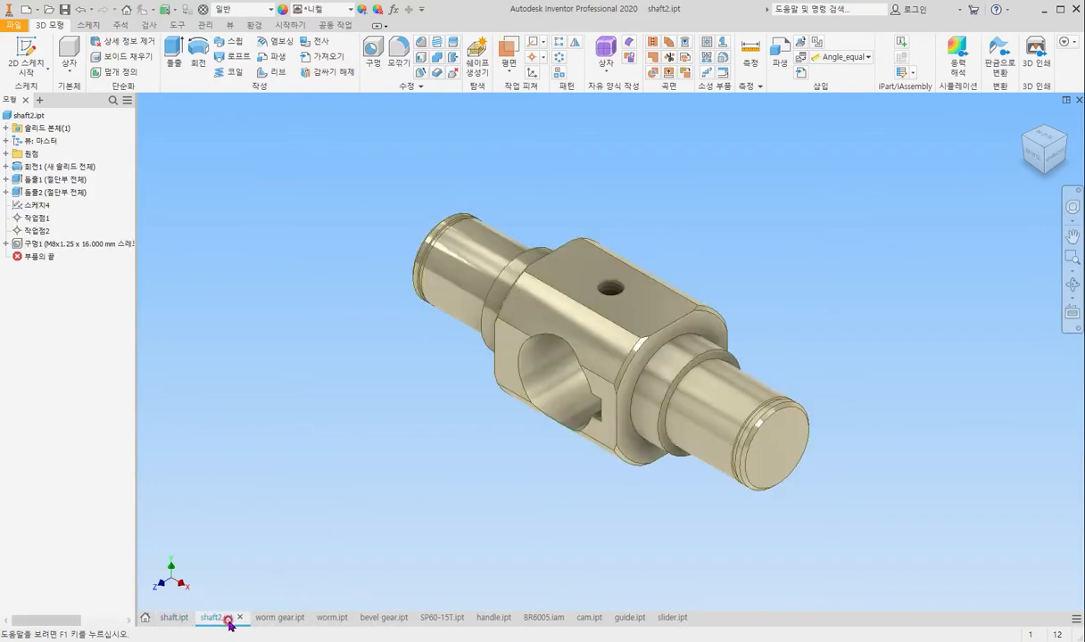
pyautogui.click(278, 617)
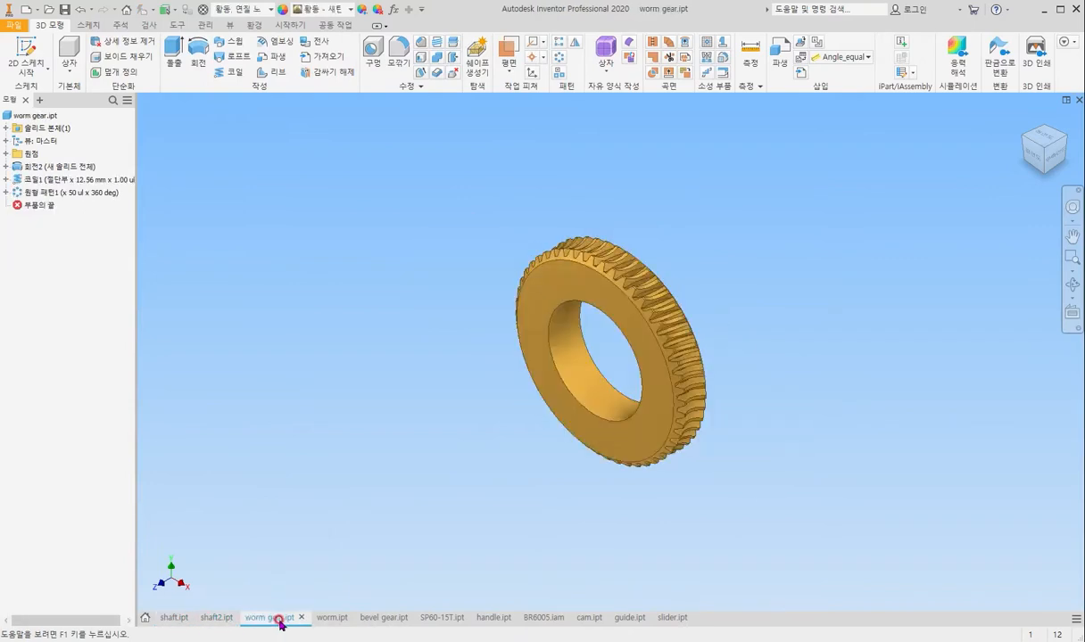
pyautogui.click(333, 621)
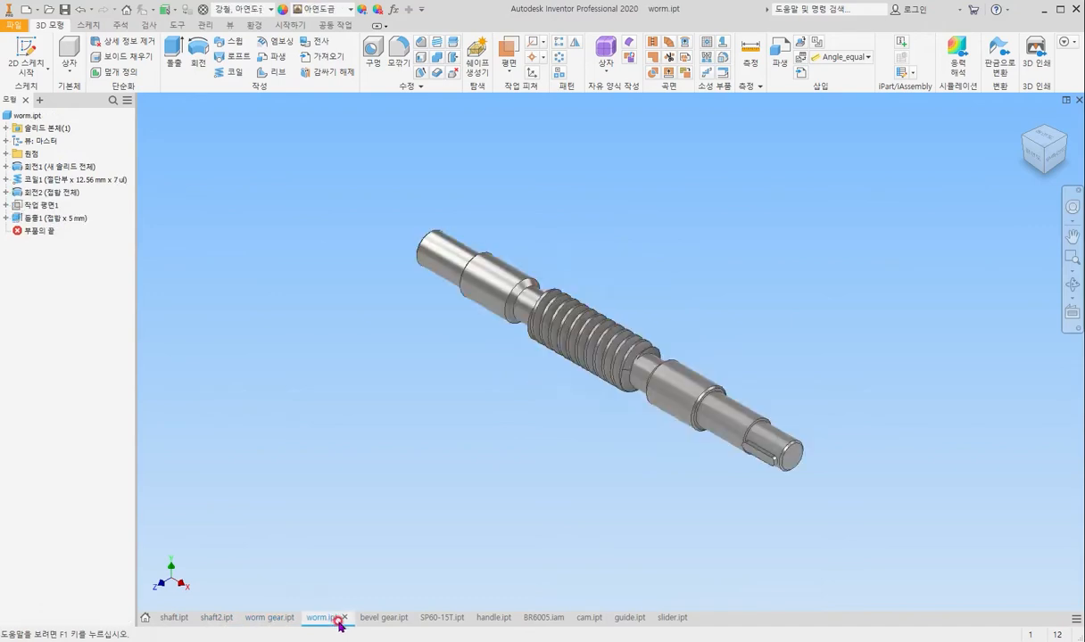
pyautogui.click(380, 619)
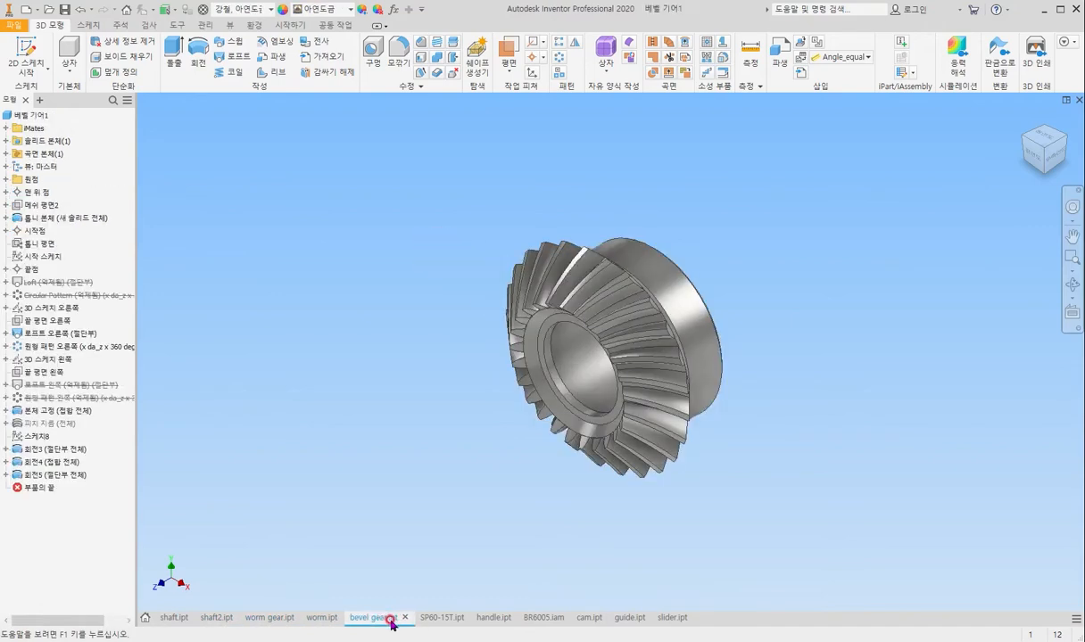
pyautogui.click(429, 618)
pyautogui.click(504, 626)
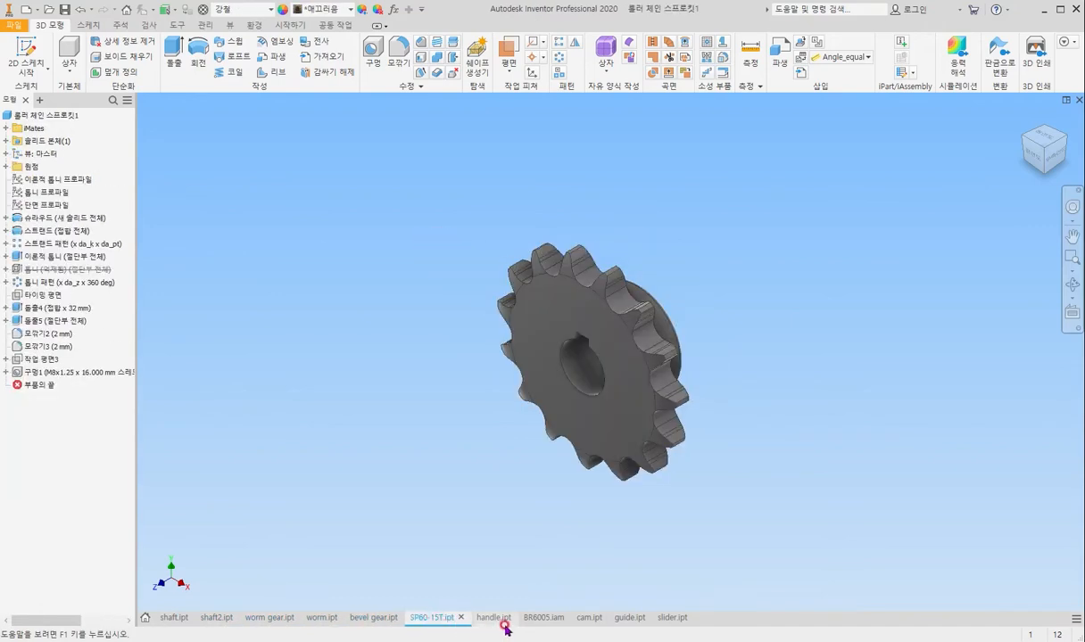
pyautogui.click(540, 620)
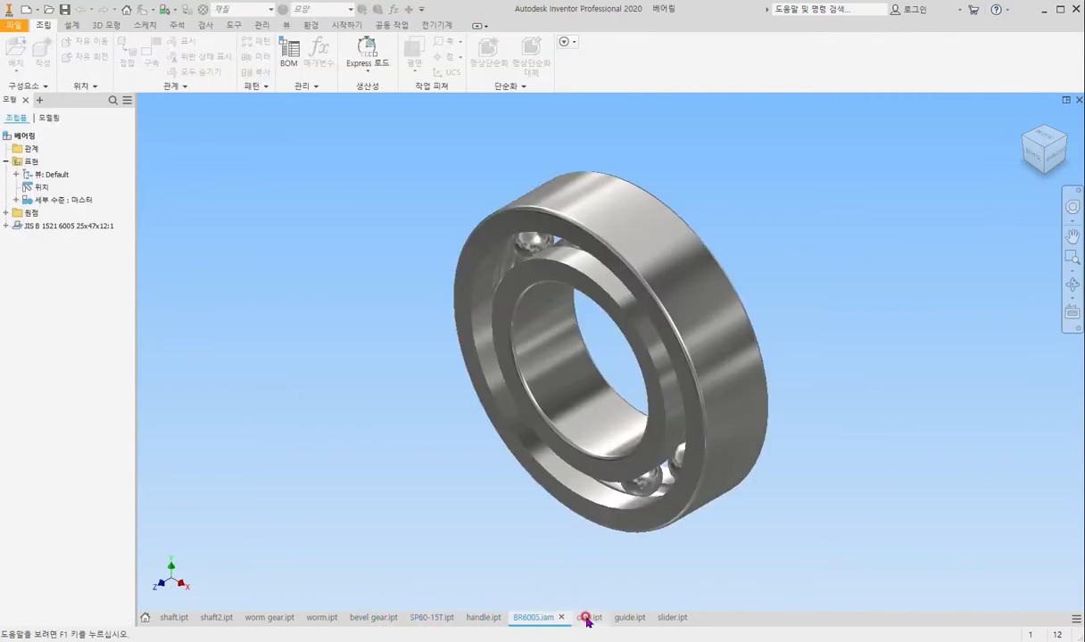
pyautogui.click(629, 619)
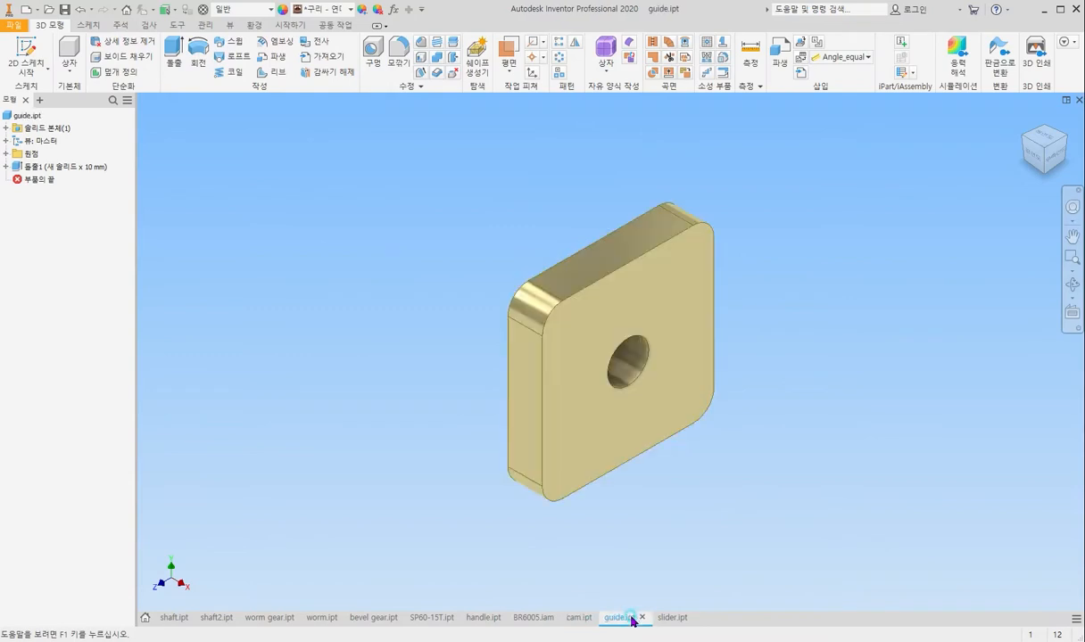
pyautogui.click(670, 619)
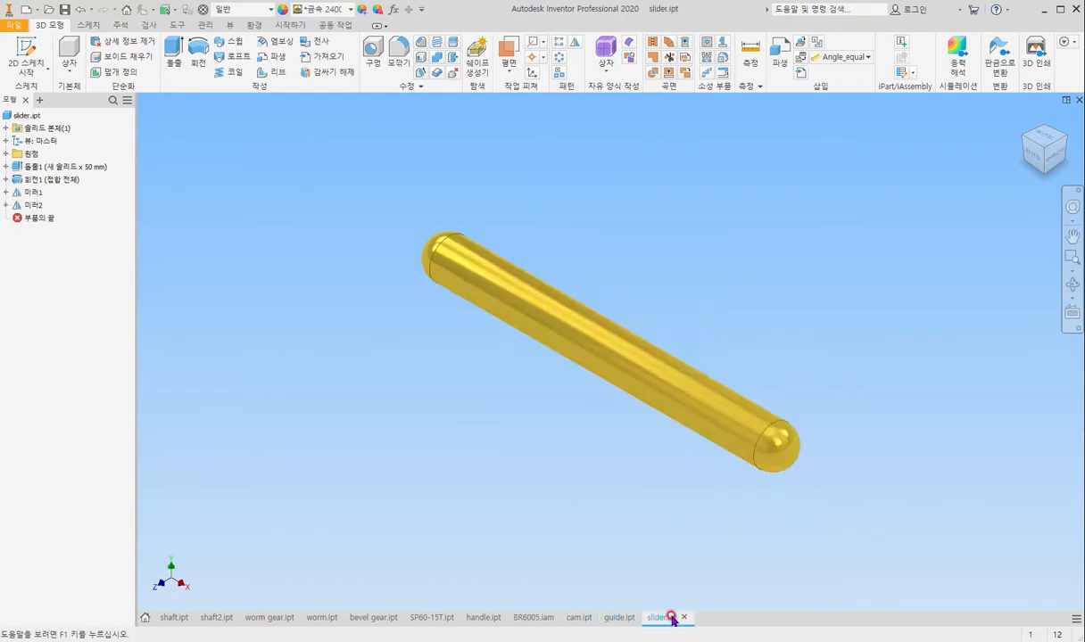
pyautogui.click(410, 330)
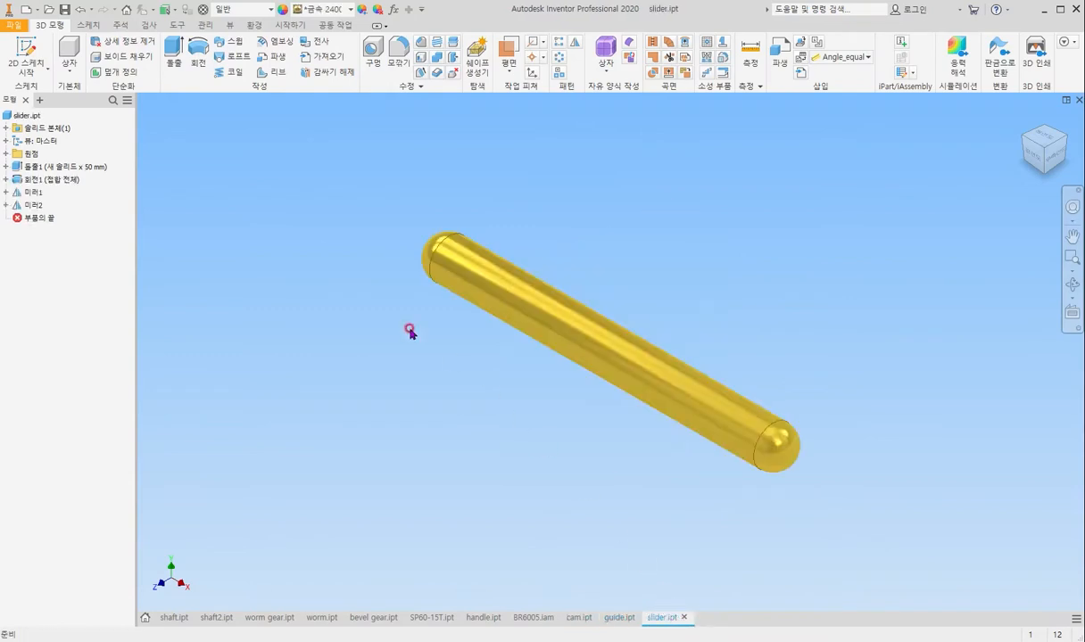
# Create a new assembly from the Standard.iam template.
pyautogui.click(26, 9)
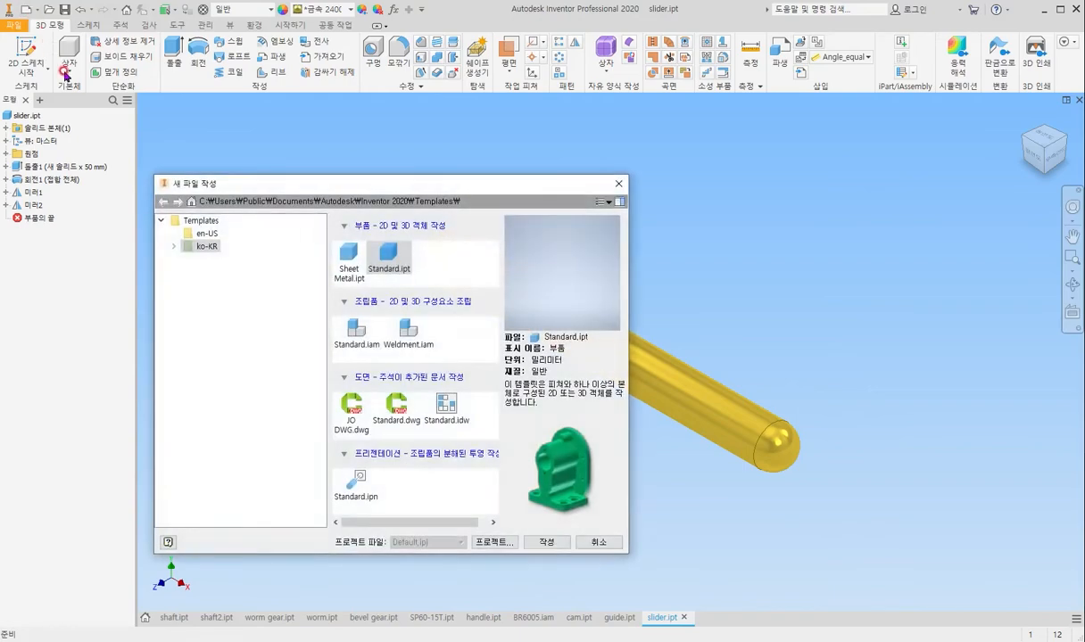
pyautogui.click(354, 335)
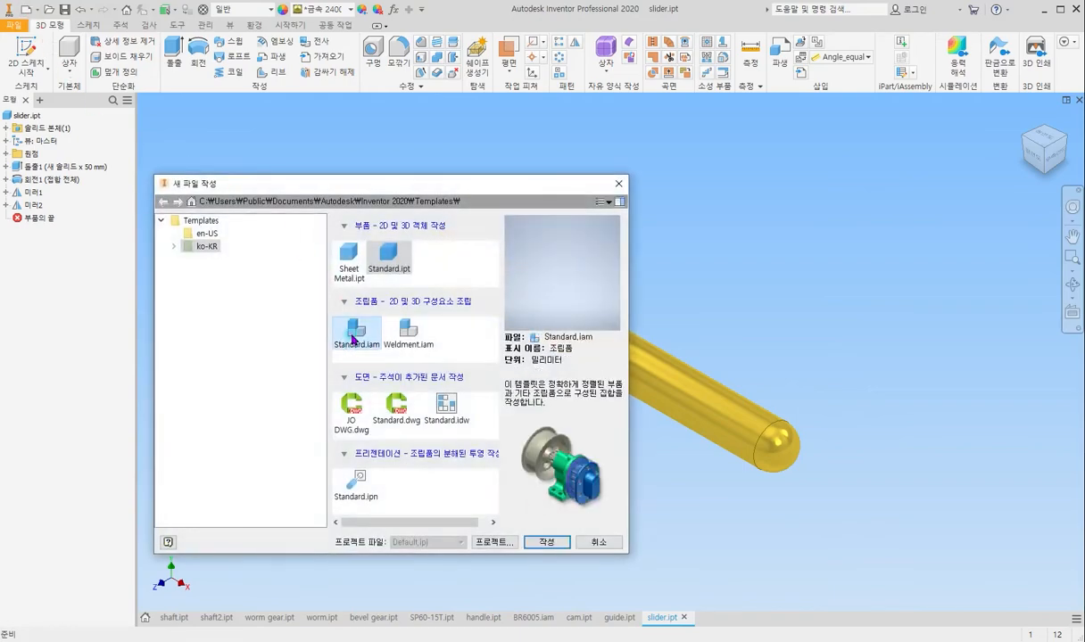
pyautogui.click(544, 541)
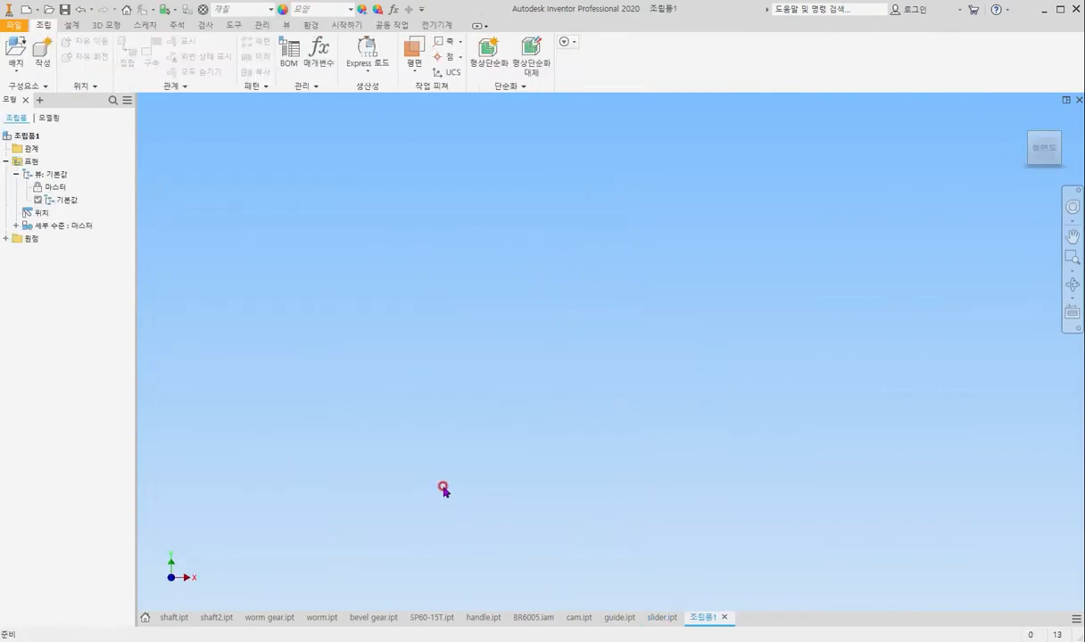
# Place one instance of shaft.ipt in the empty assembly and end the placement.
pyautogui.click(14, 50)
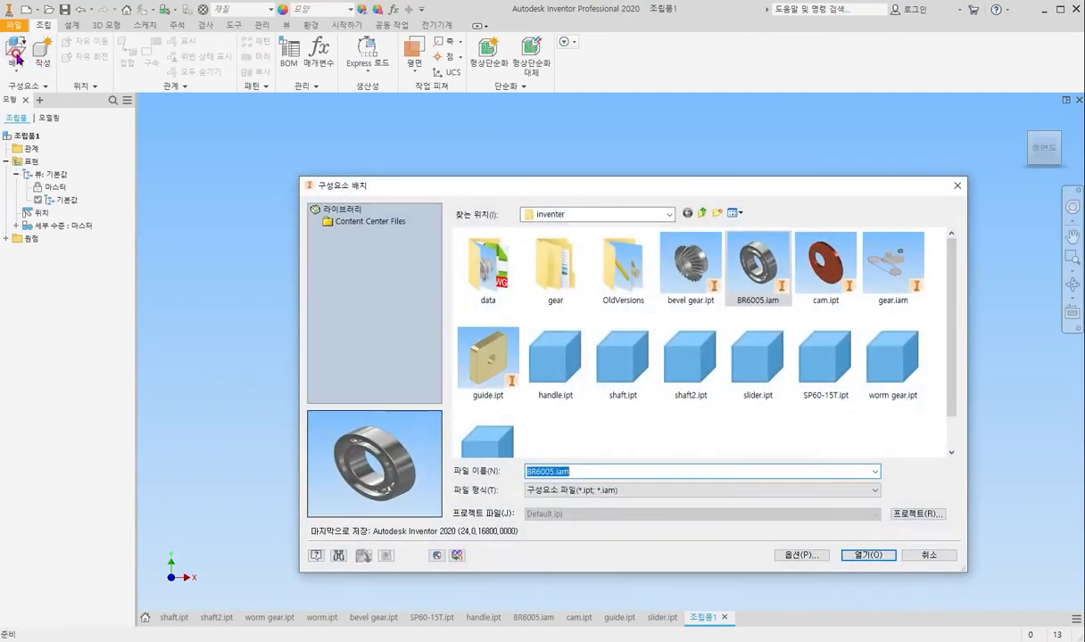
pyautogui.click(622, 357)
pyautogui.doubleClick(622, 356)
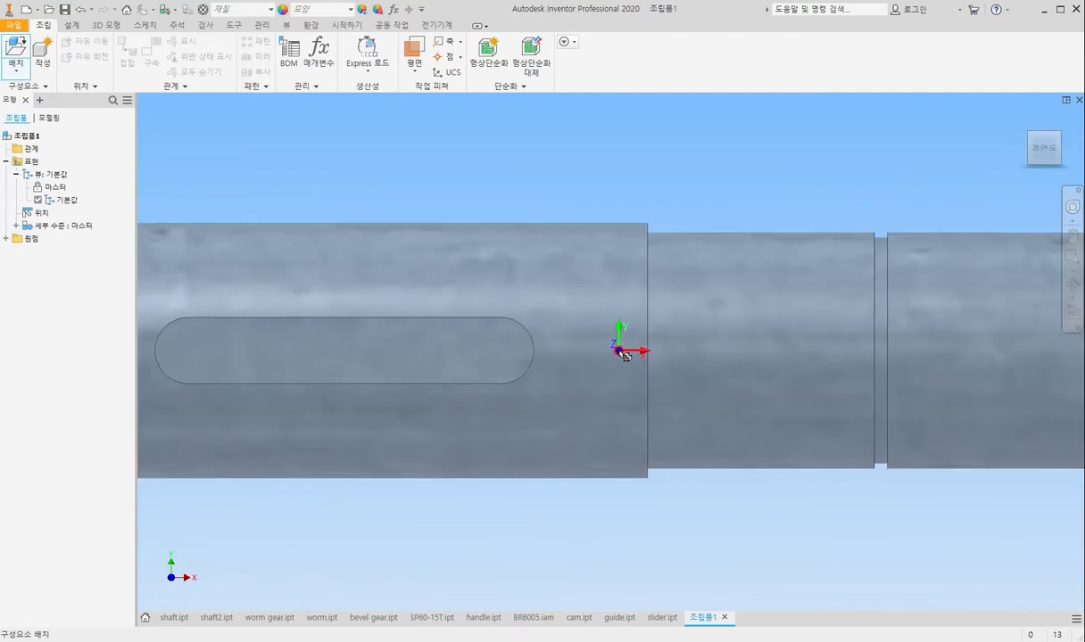
pyautogui.click(622, 355)
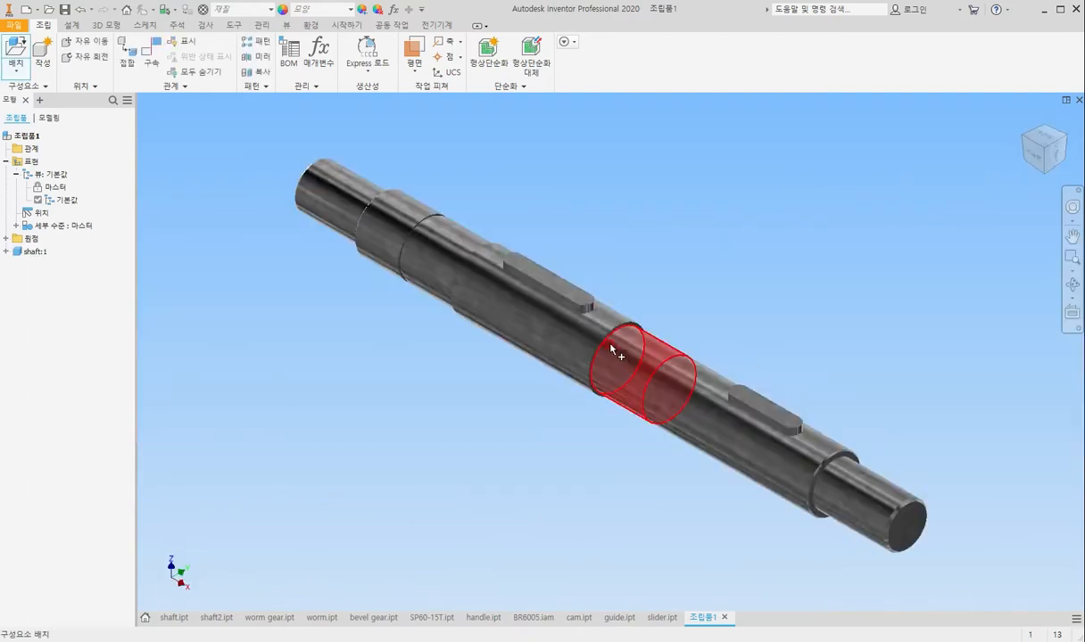
pyautogui.press('Escape')
# Free-rotate the shaft about 90 degrees in the top view so its length runs along the assembly's Z axis.
pyautogui.click(1037, 135)
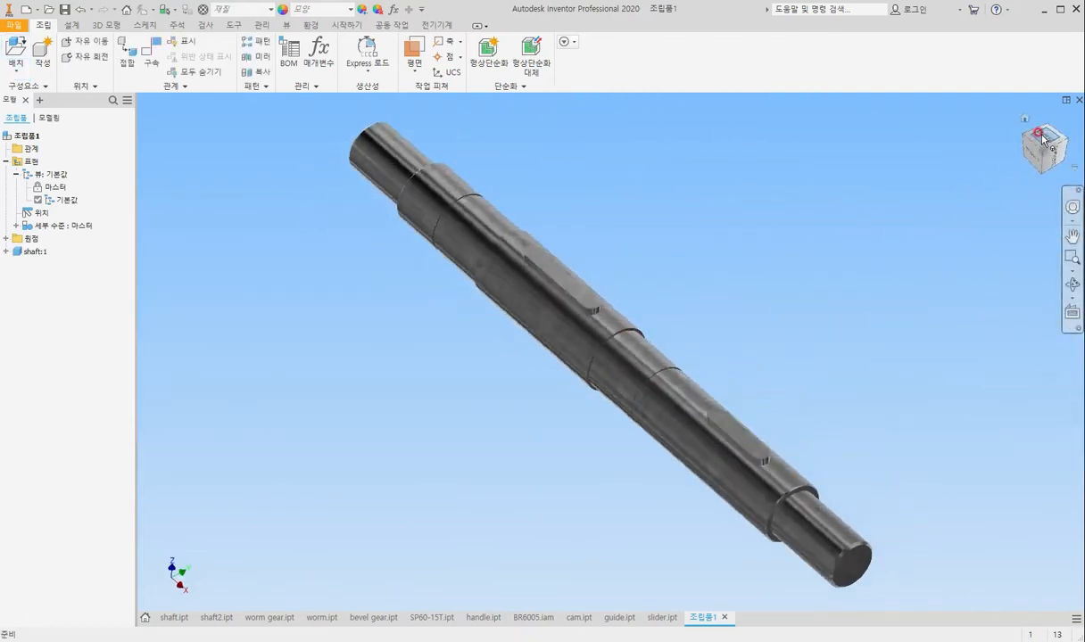
pyautogui.click(1063, 119)
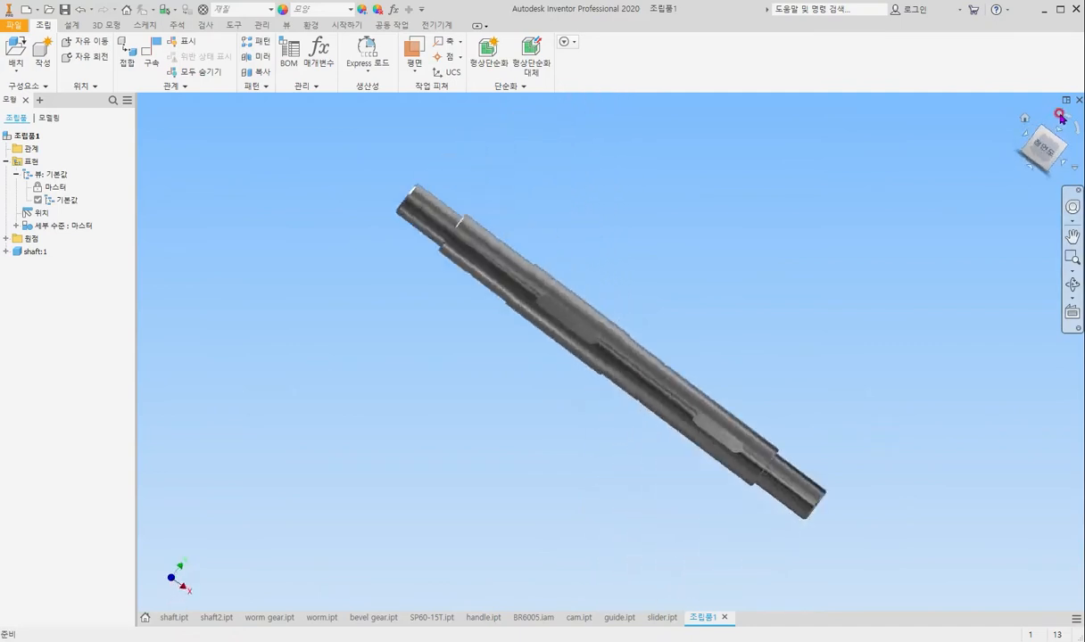
pyautogui.click(1042, 122)
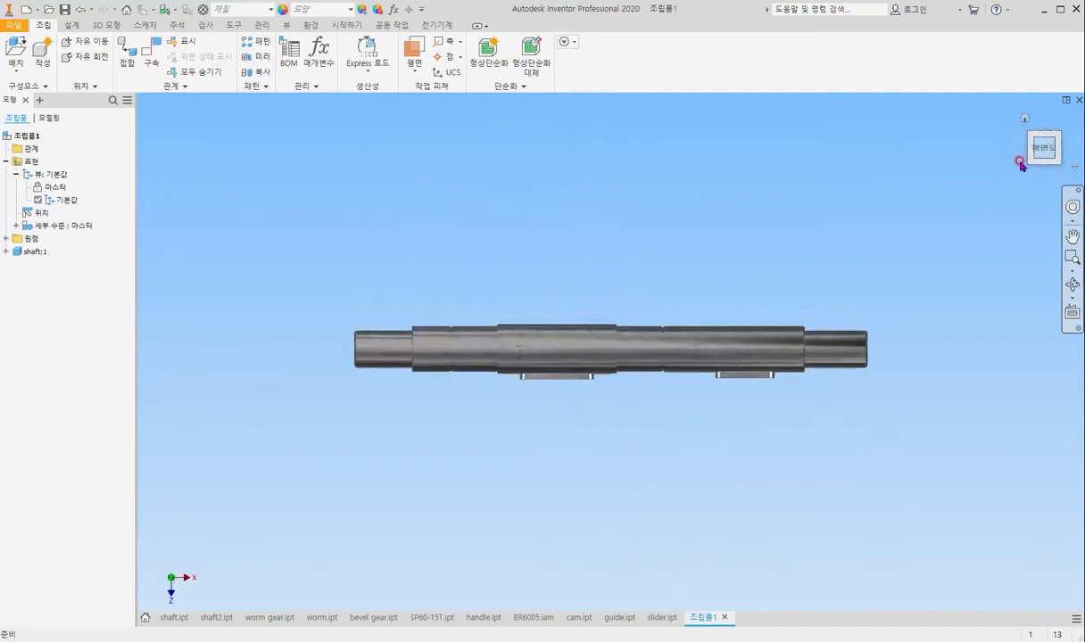
pyautogui.click(669, 355)
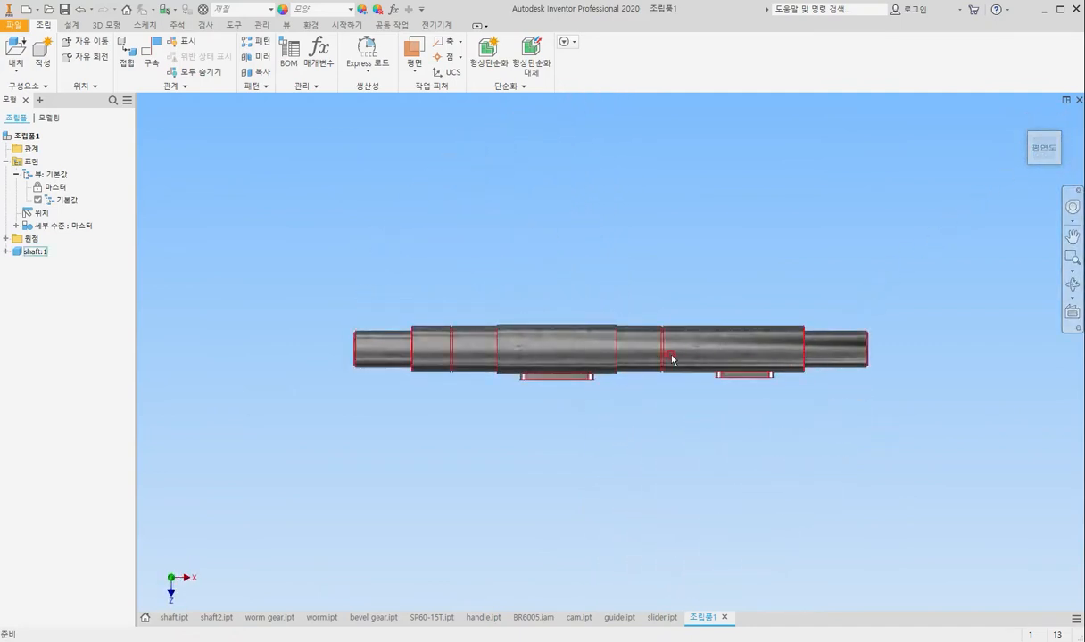
pyautogui.rightClick(581, 340)
pyautogui.click(569, 471)
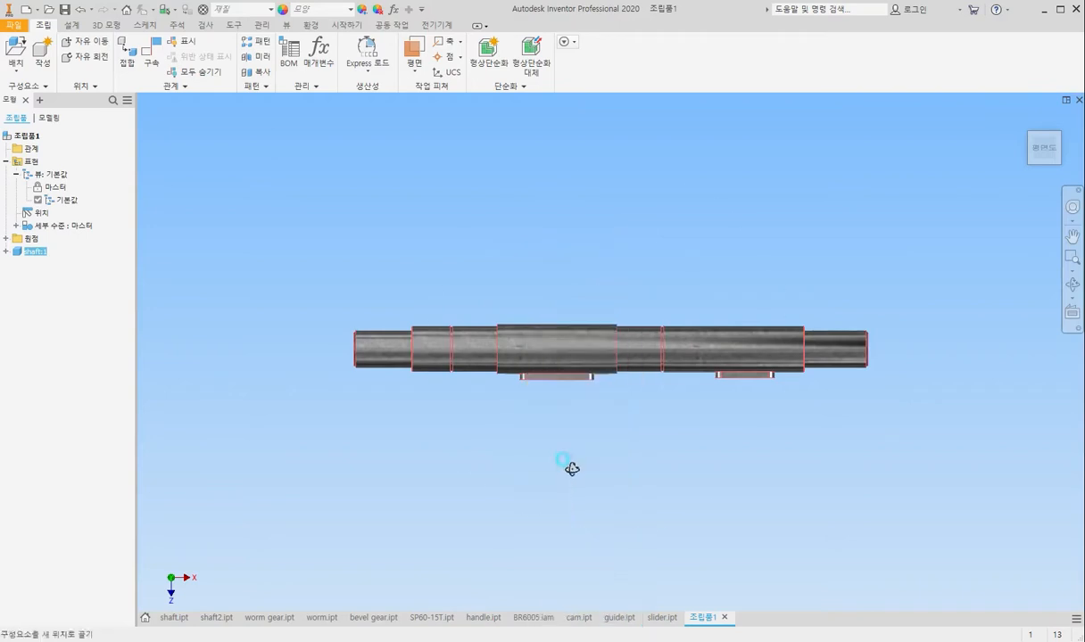
pyautogui.moveTo(842, 407); pyautogui.dragTo(547, 571)
pyautogui.click(856, 480)
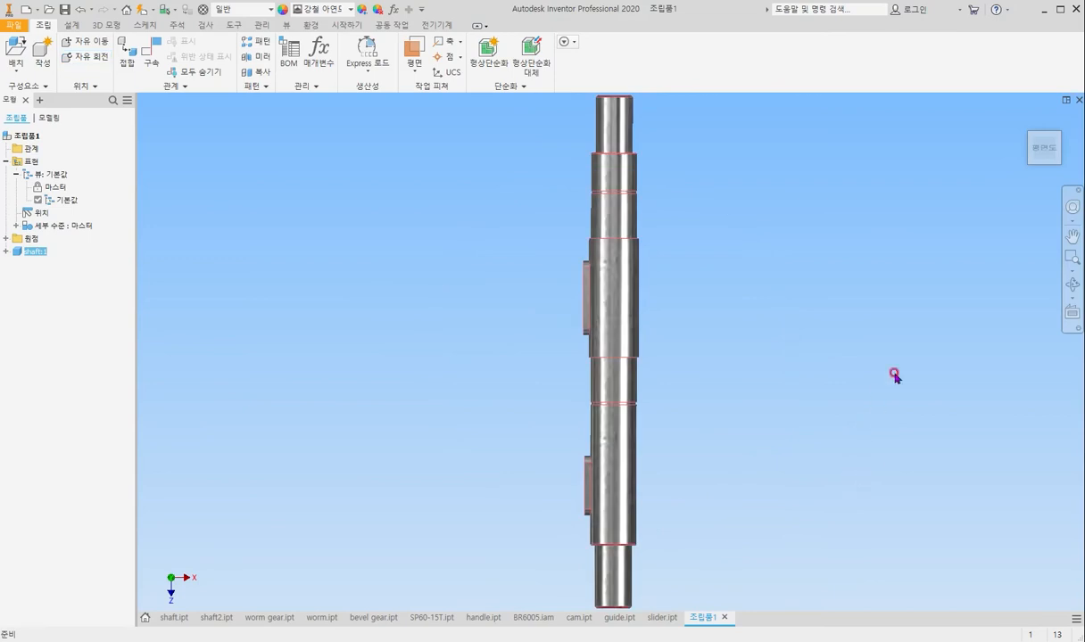
# Apply a mate constraint between the assembly's YZ origin plane and the shaft's X axis with a 0 mm offset.
pyautogui.click(1044, 169)
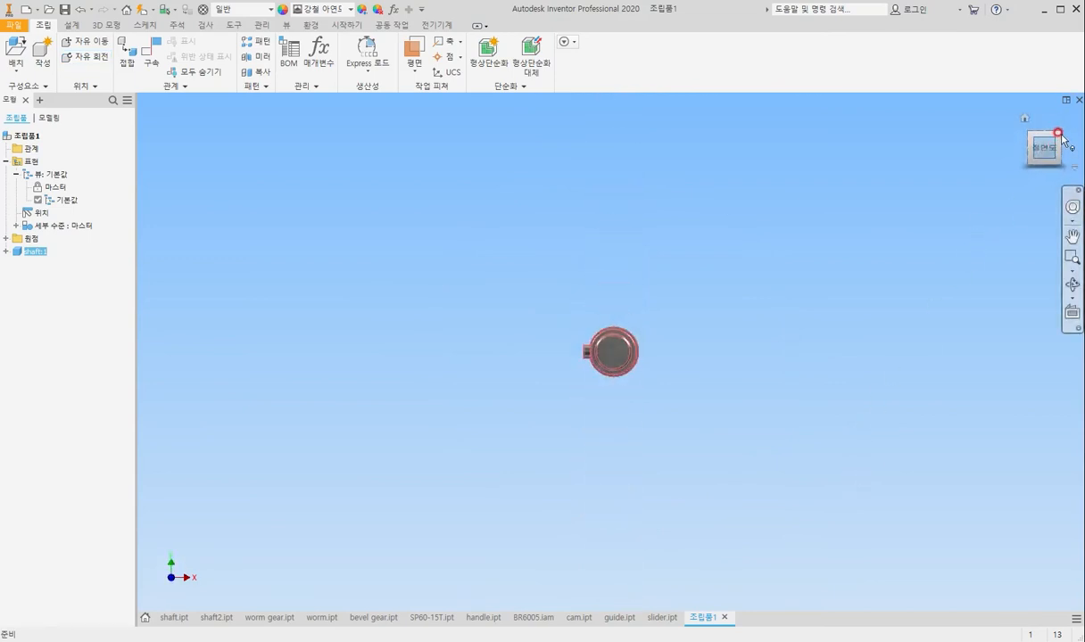
pyautogui.click(1057, 135)
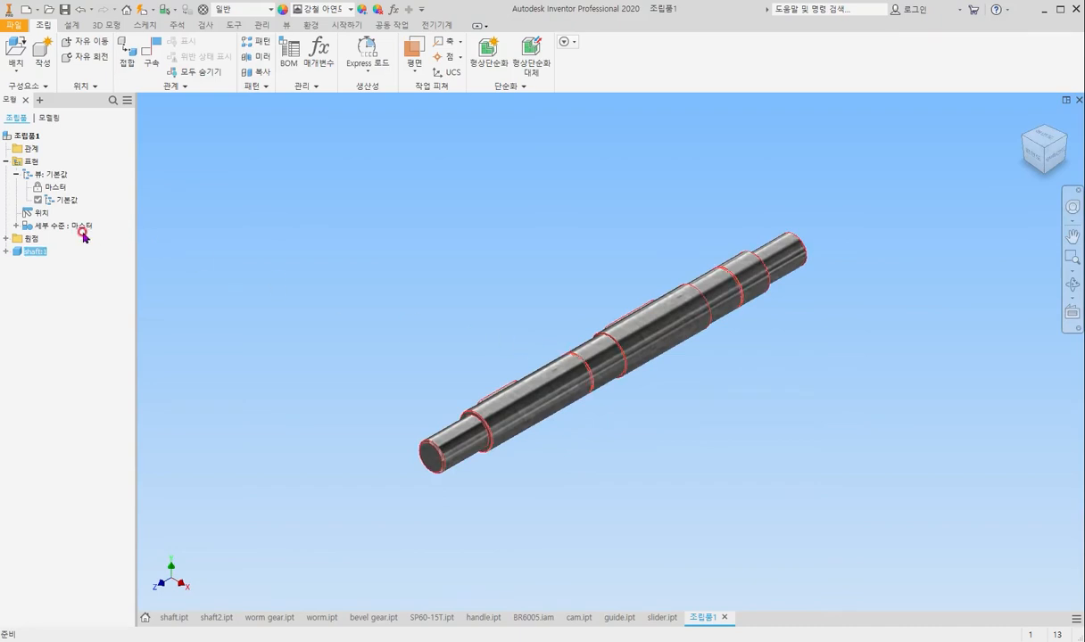
pyautogui.click(6, 252)
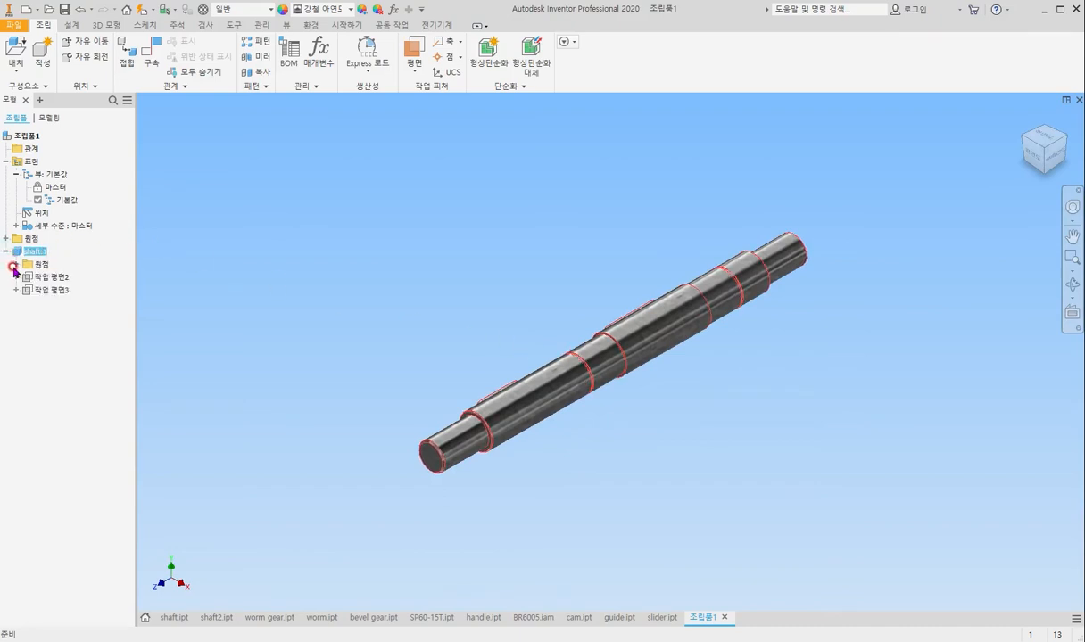
pyautogui.click(14, 265)
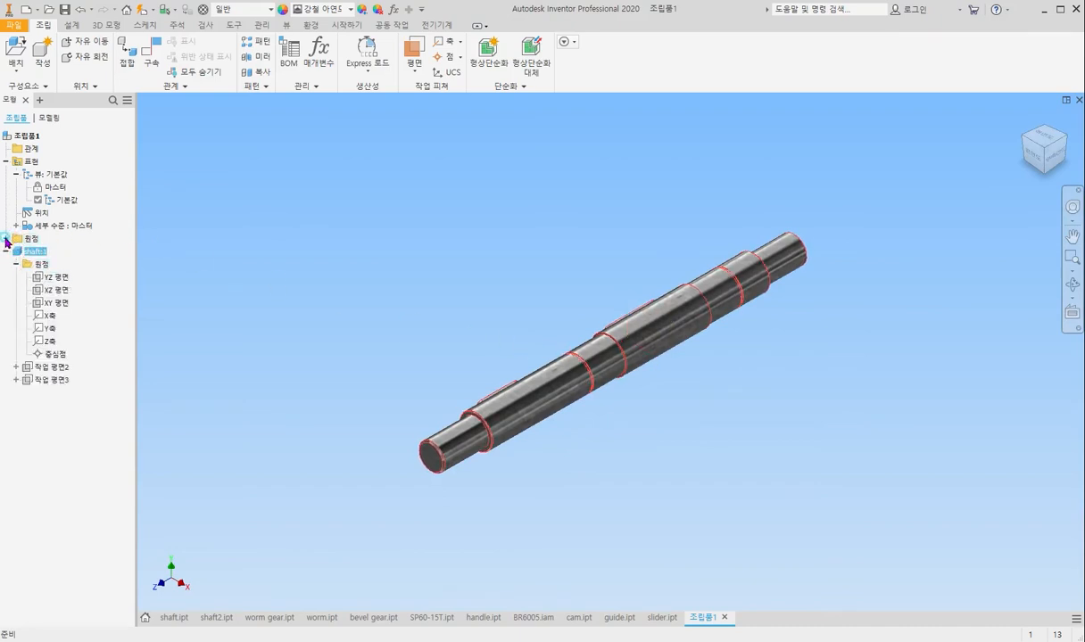
pyautogui.click(5, 238)
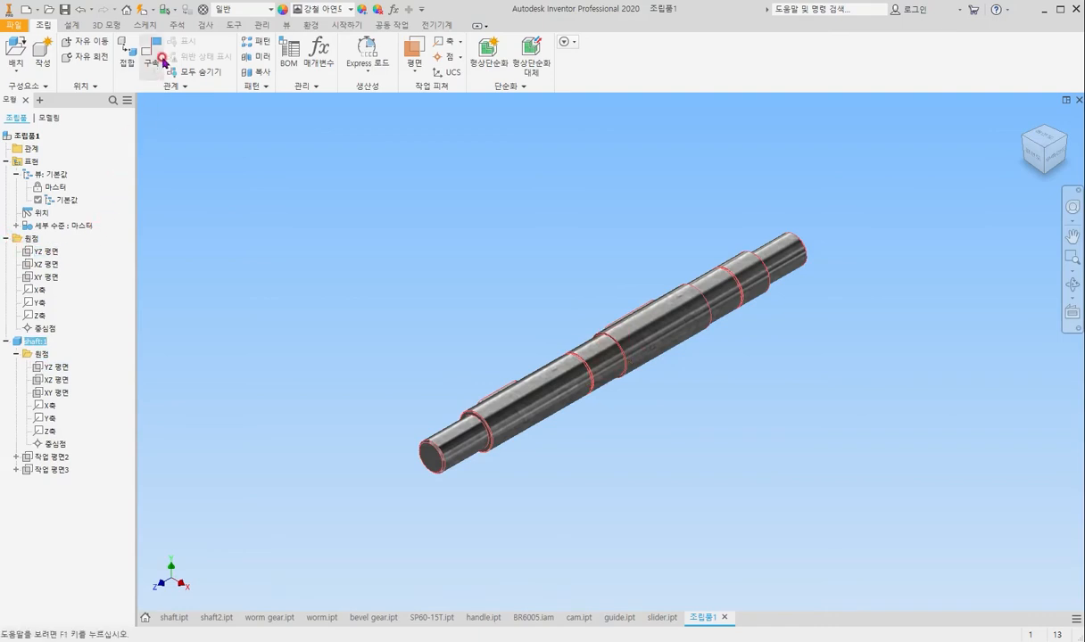
pyautogui.click(149, 59)
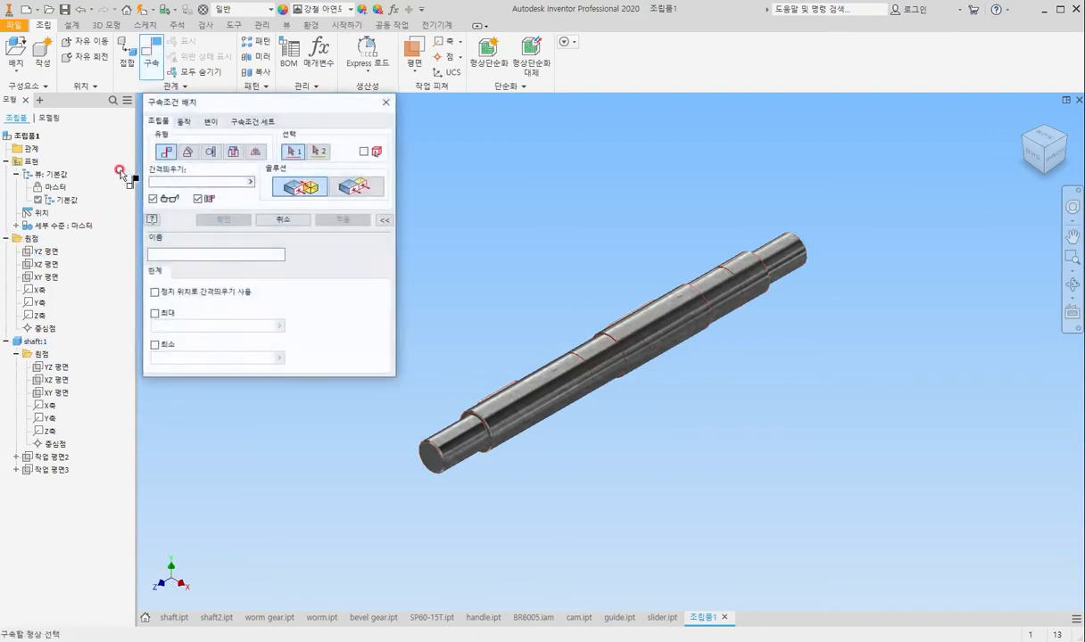
pyautogui.click(47, 252)
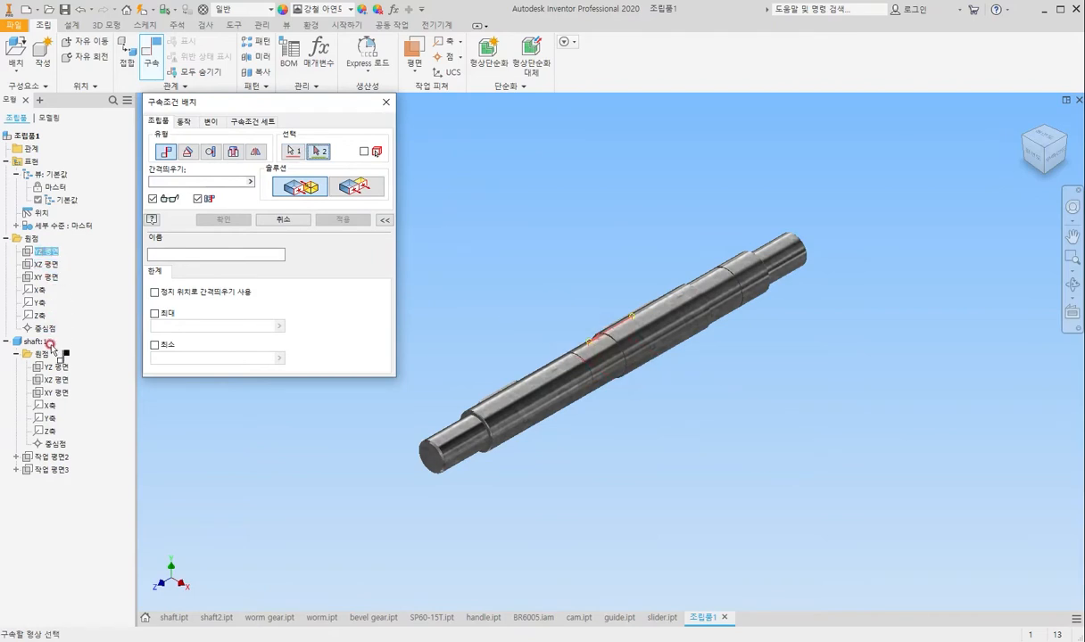
pyautogui.click(45, 406)
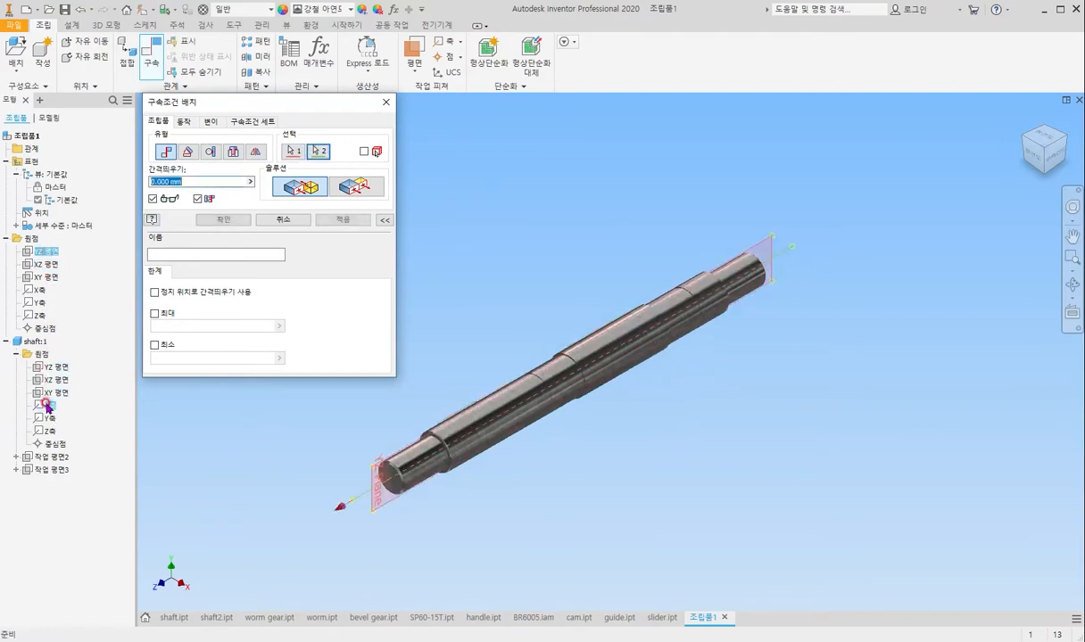
pyautogui.press('Return')
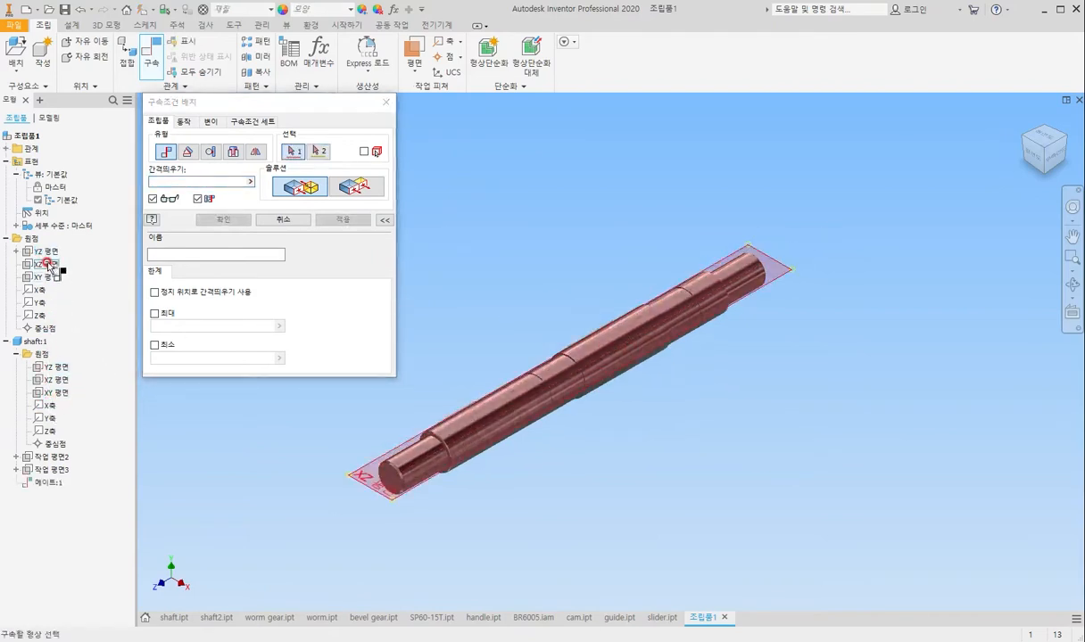
# Apply a mate constraint between the assembly's XZ origin plane and the shaft's X axis with a 0 mm offset.
pyautogui.click(48, 266)
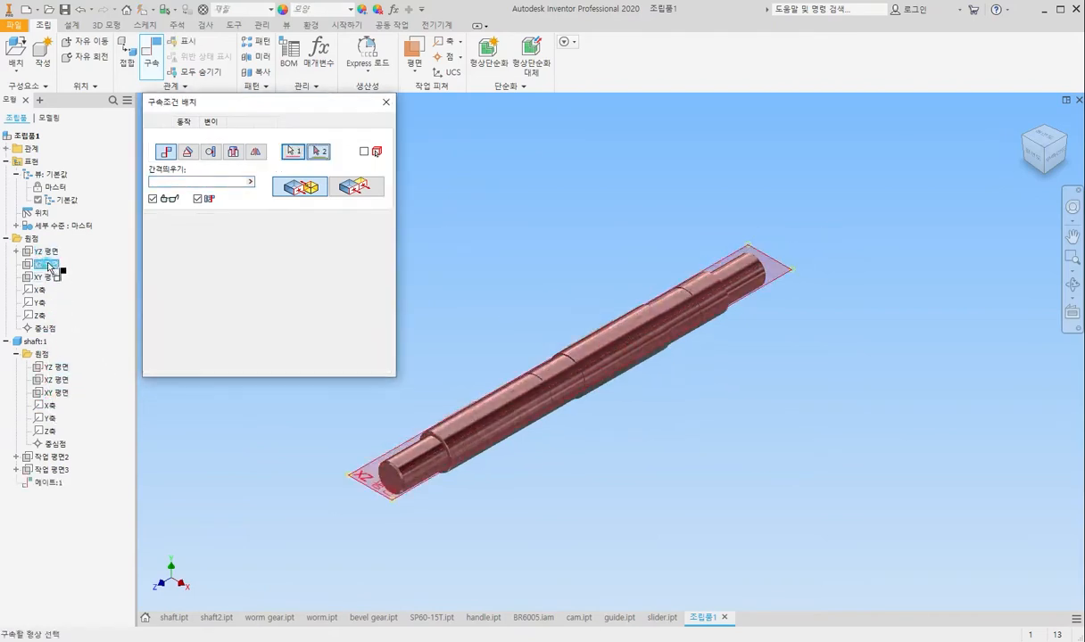
pyautogui.click(45, 406)
pyautogui.press('Return')
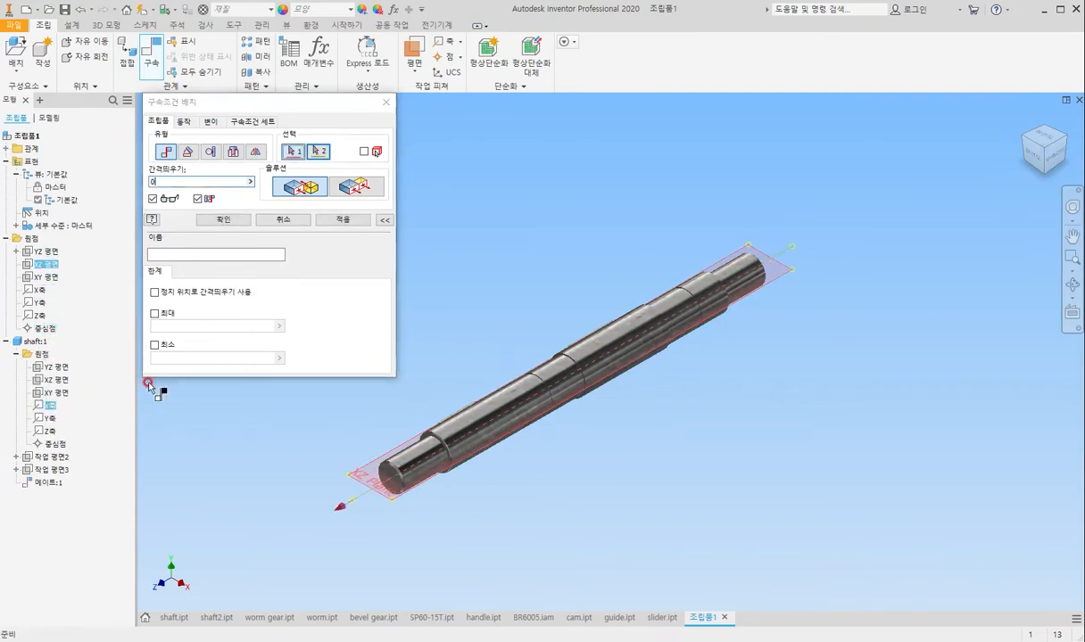
# Flush the shaft's YZ plane with the assembly's XY origin plane at 0 mm offset, and turn the shaft so its keys face upward.
pyautogui.click(44, 278)
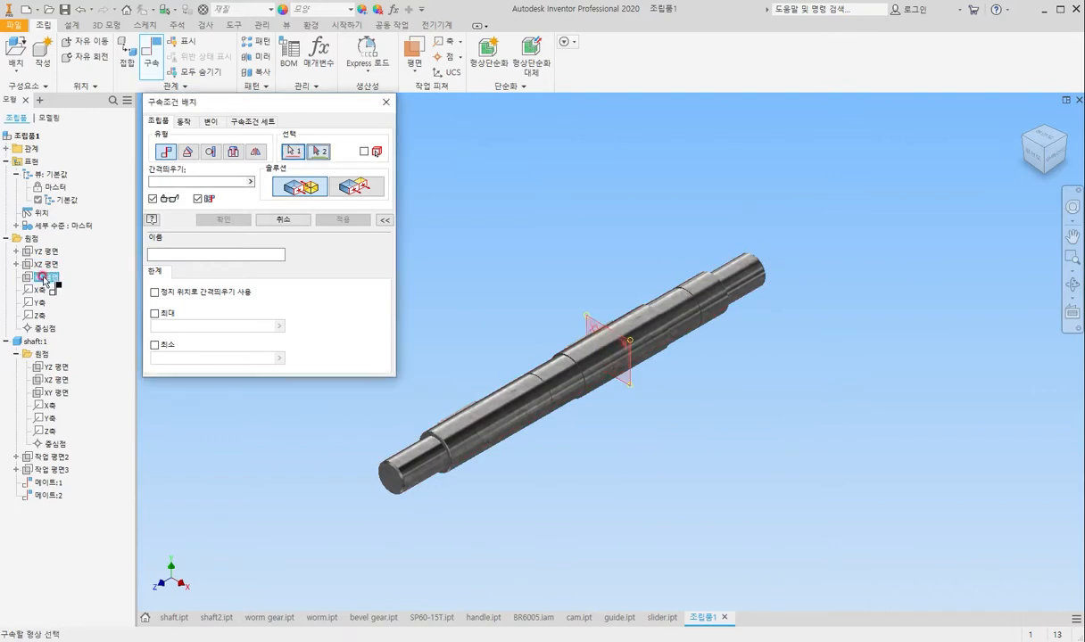
pyautogui.click(55, 367)
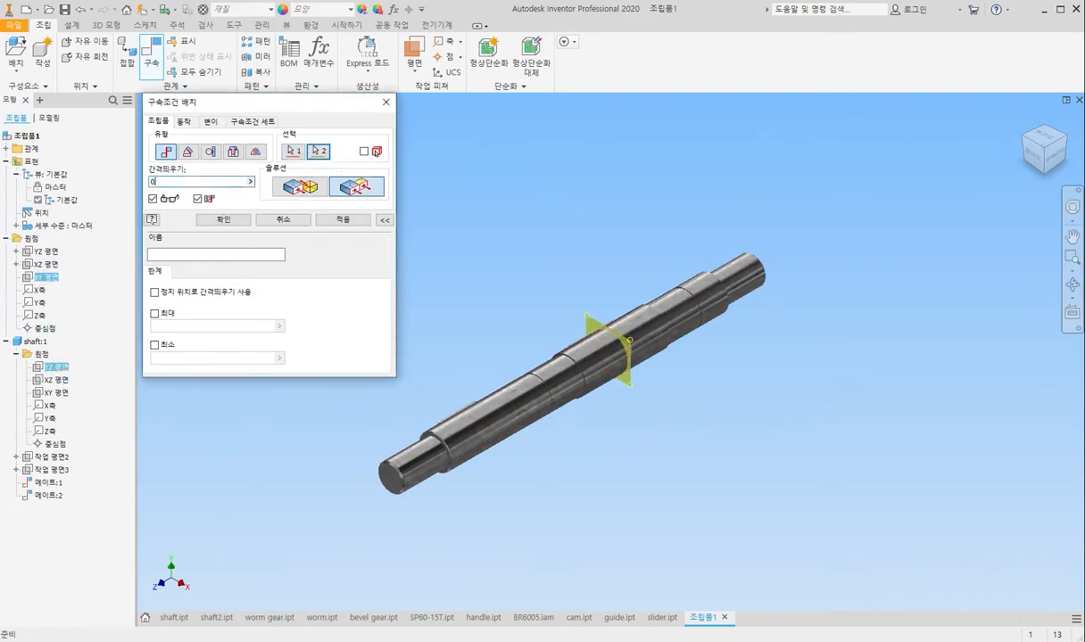
pyautogui.press('Return')
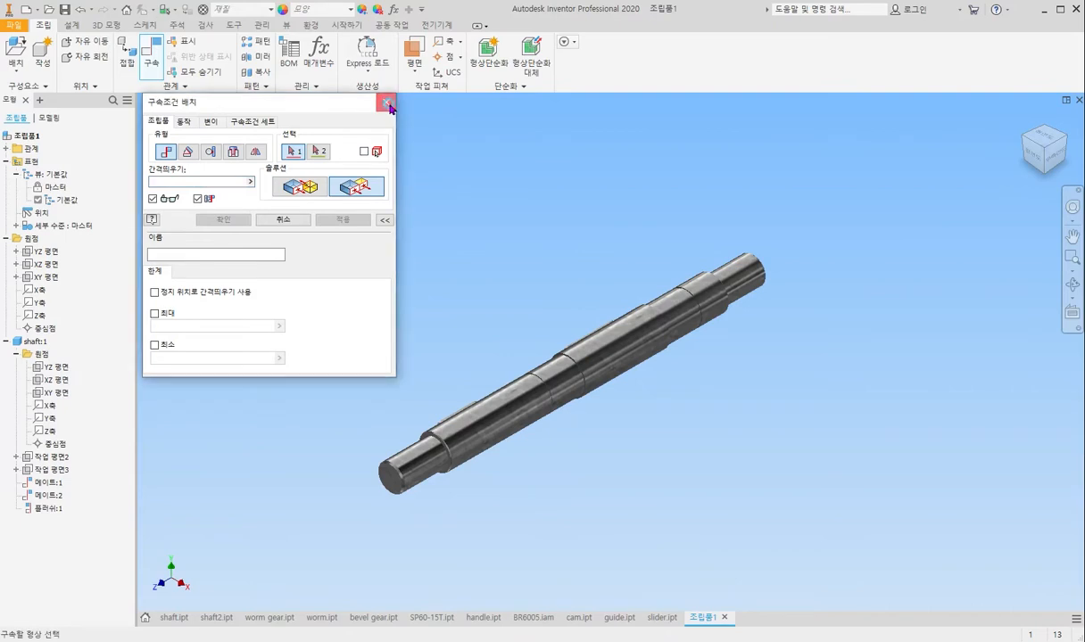
pyautogui.click(387, 104)
pyautogui.moveTo(501, 375); pyautogui.dragTo(537, 440)
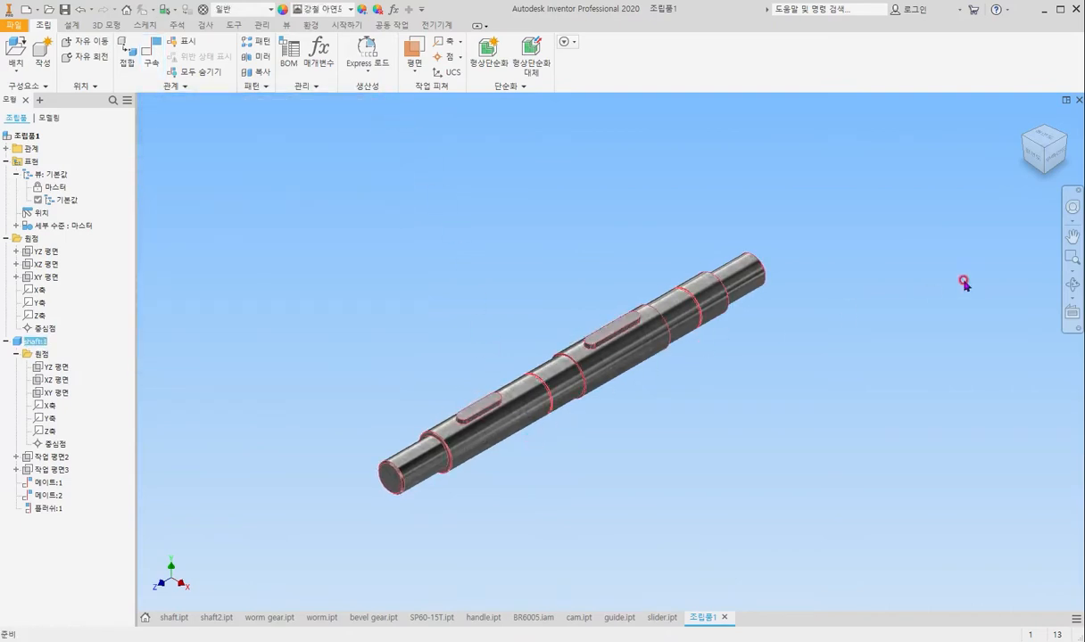
pyautogui.click(886, 228)
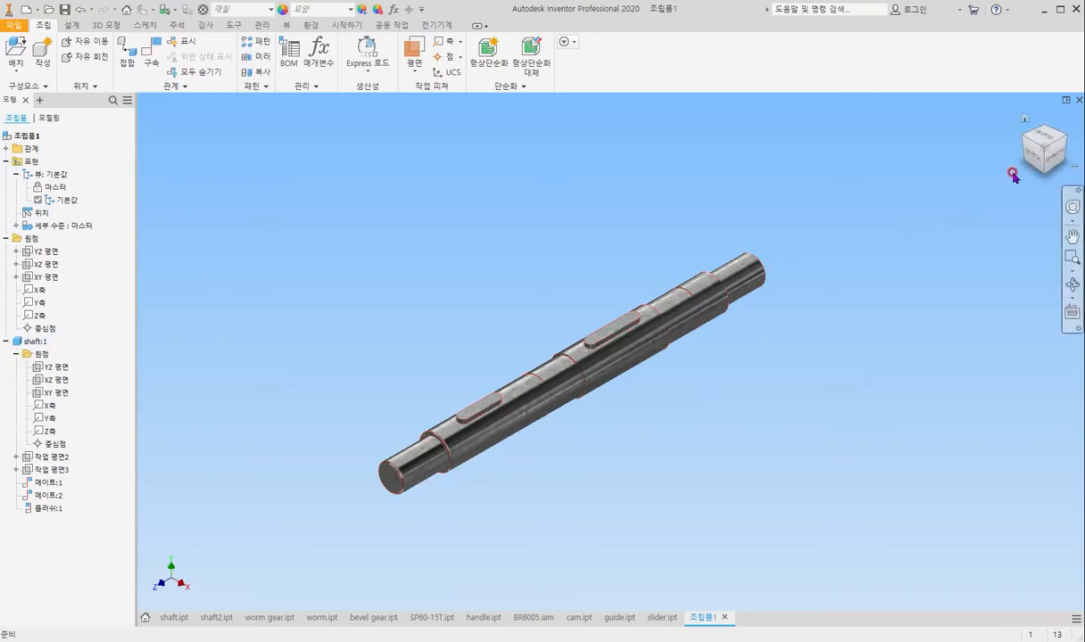
# Set the current isometric view as the home view with a fixed distance.
pyautogui.click(1046, 154)
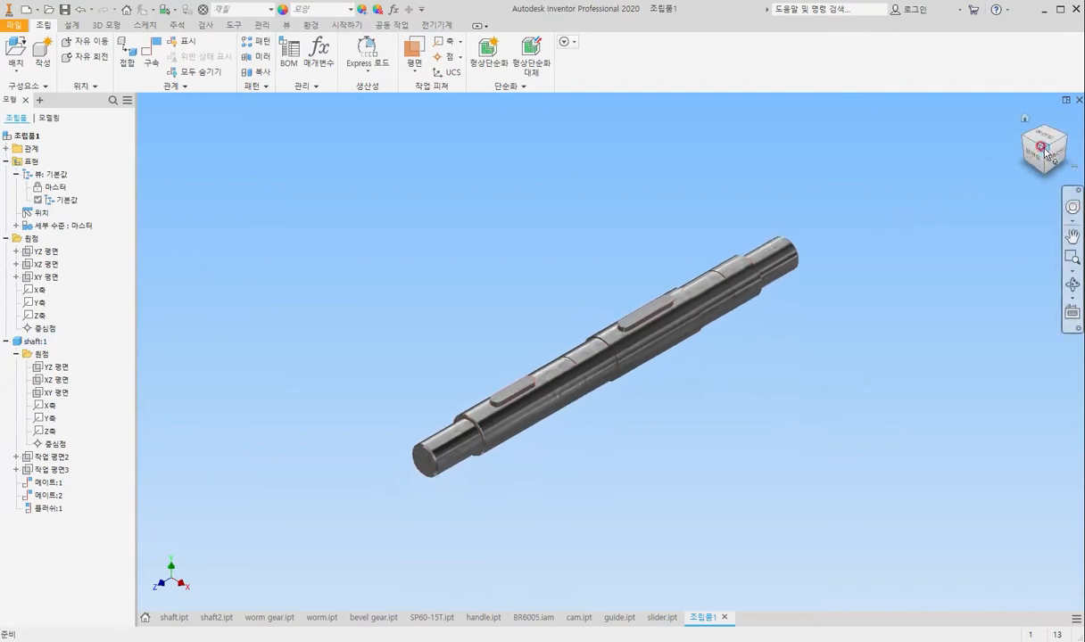
pyautogui.rightClick(1024, 119)
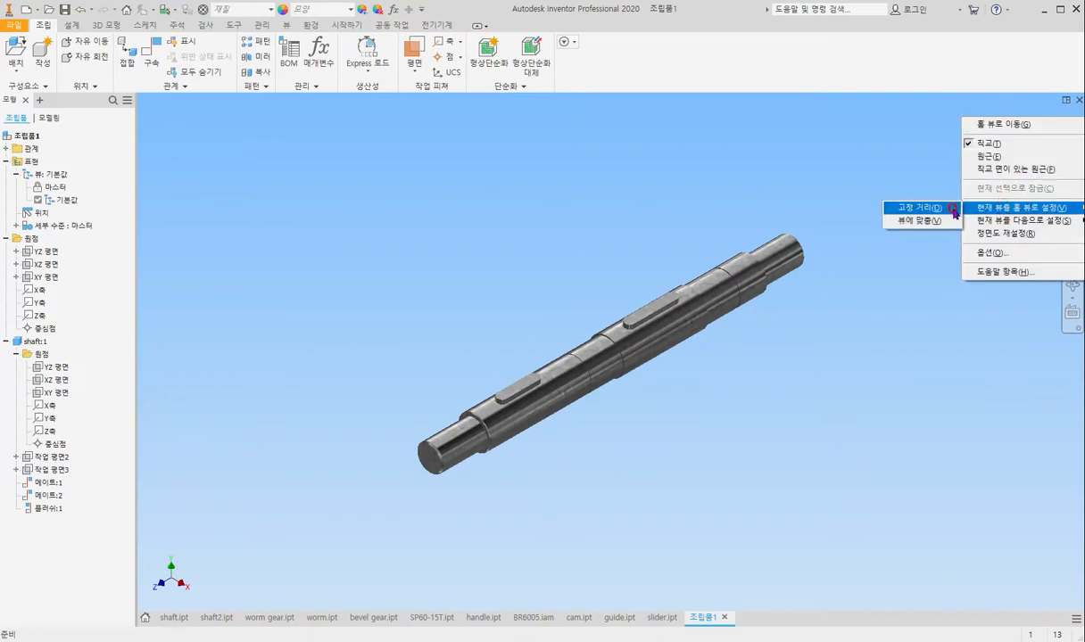
pyautogui.click(924, 211)
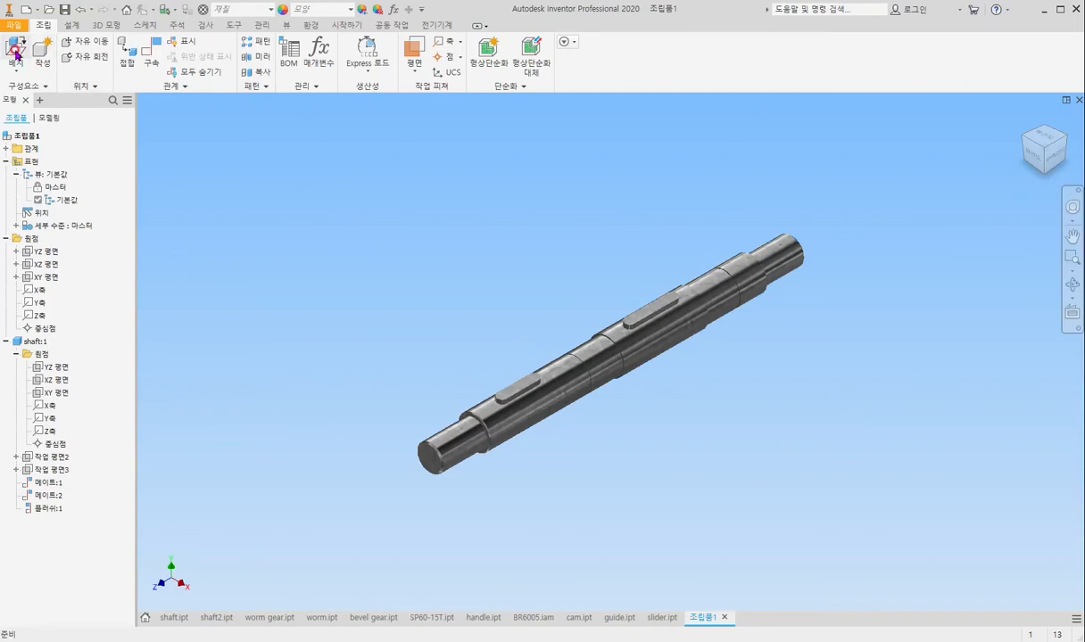
# Place one instance of shaft2.ipt beside the main shaft and end the placement.
pyautogui.click(16, 52)
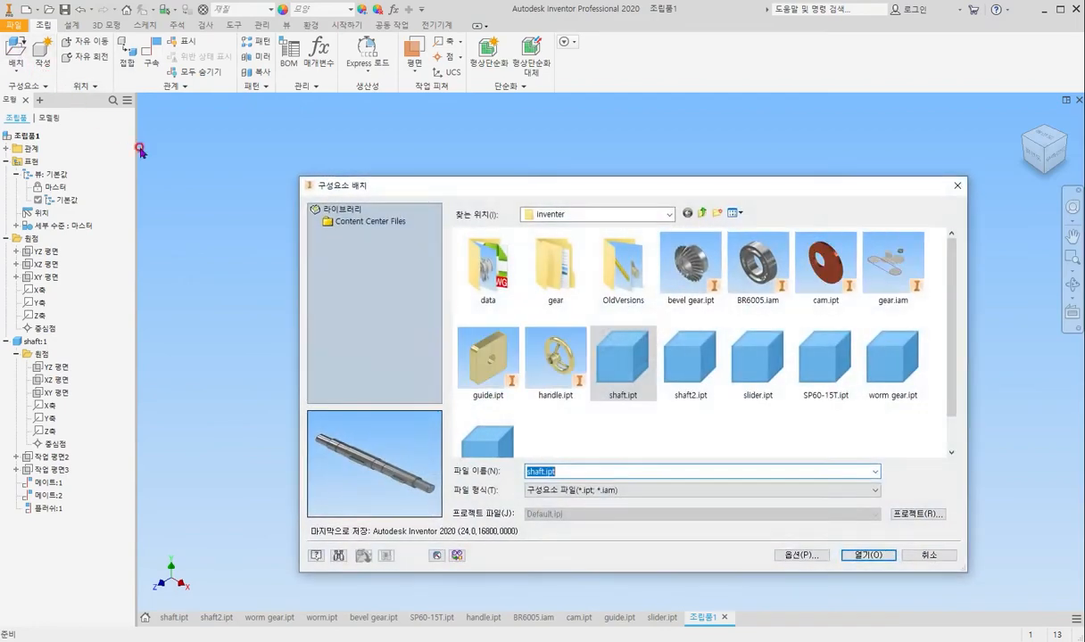
pyautogui.doubleClick(694, 359)
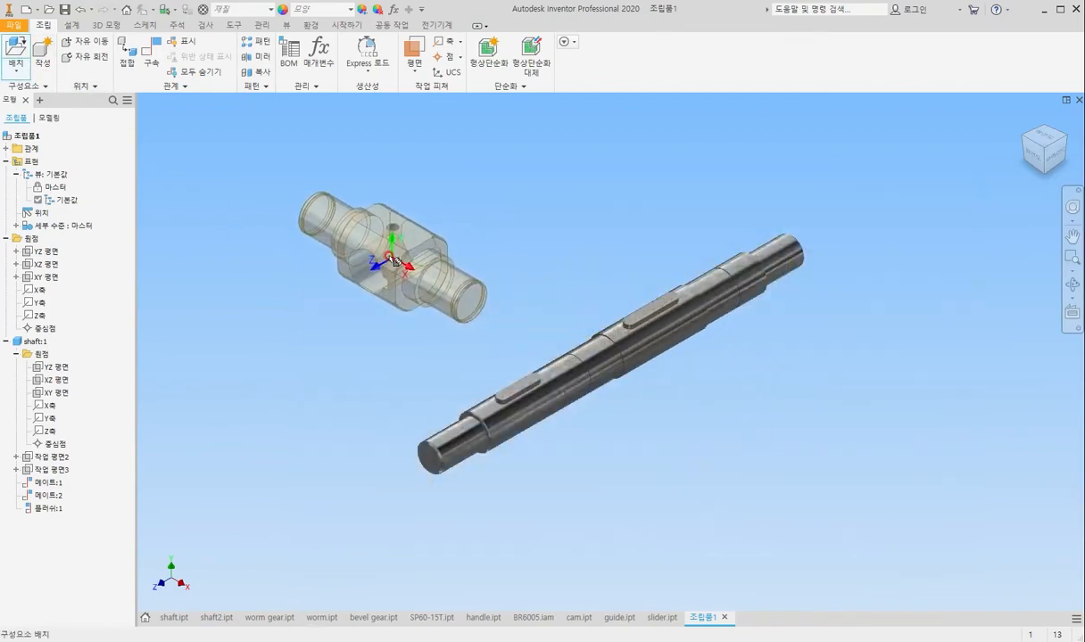
pyautogui.click(382, 256)
pyautogui.moveTo(332, 242); pyautogui.dragTo(281, 239, button='right')
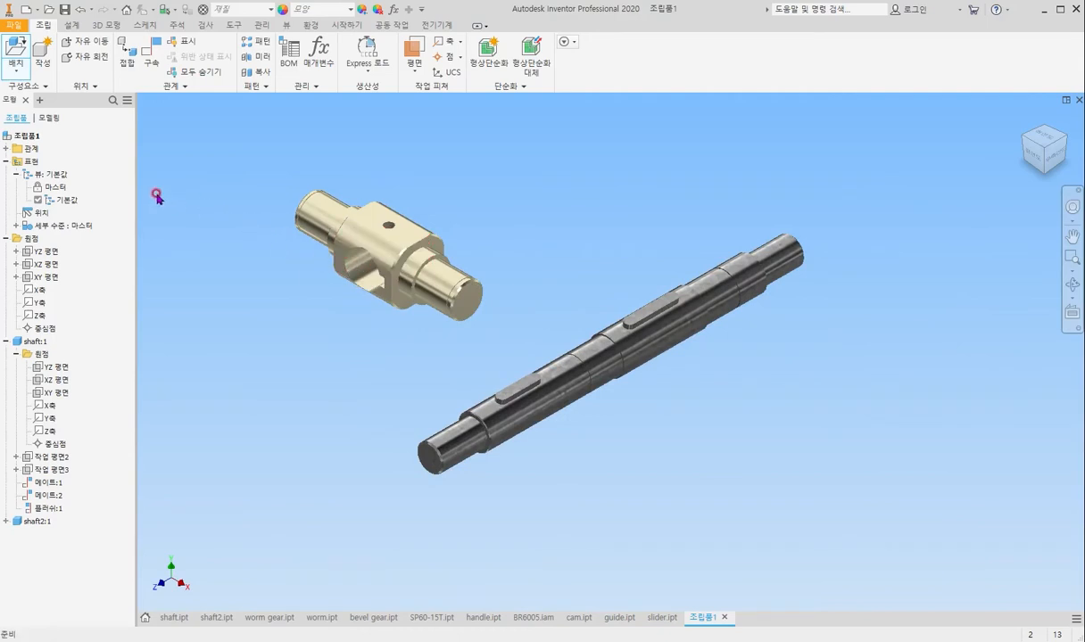
# Mate the axis of shaft2's cross bore coaxially with the main shaft's axis.
pyautogui.click(152, 56)
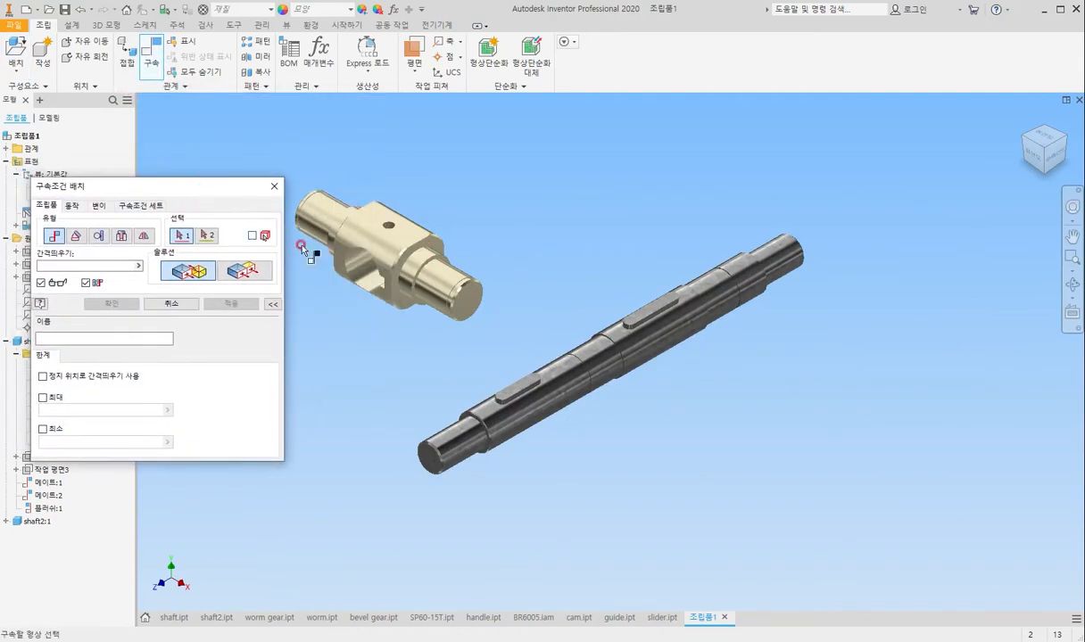
pyautogui.click(359, 276)
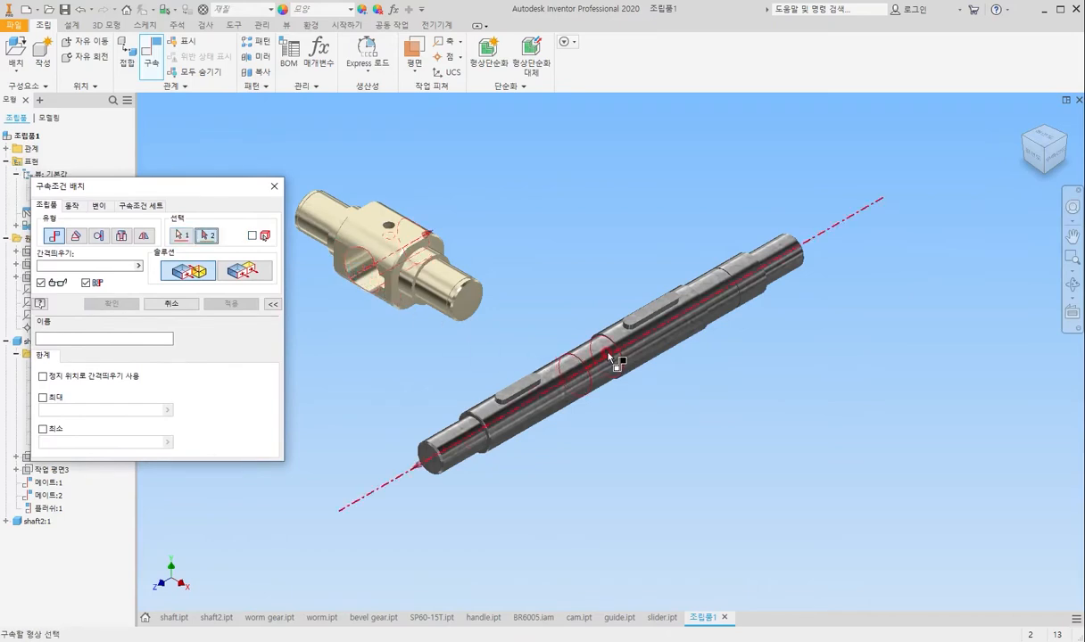
pyautogui.click(581, 344)
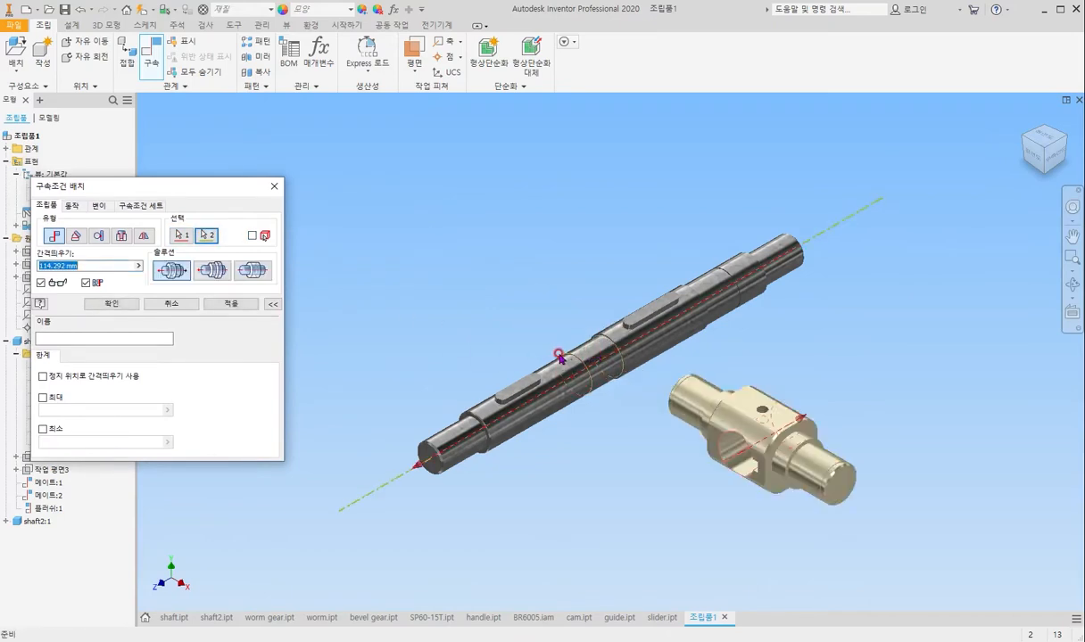
pyautogui.press('Return')
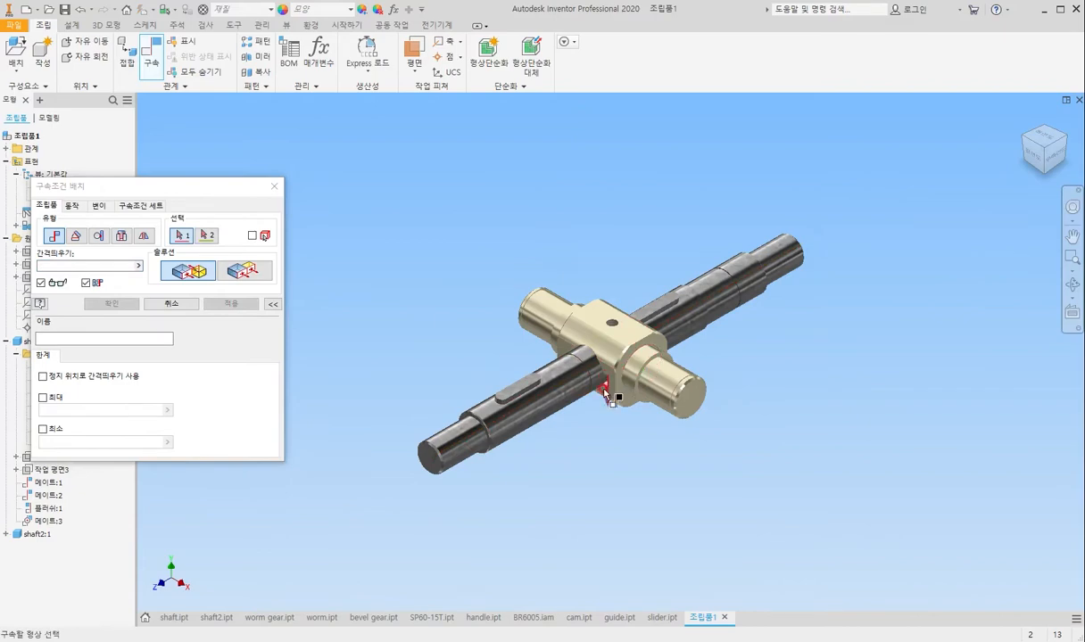
# Mate the flat keyway face inside shaft2's bore to the side face of the main shaft's rear key with a 0 mm offset.
pyautogui.scroll(5, 611, 385)
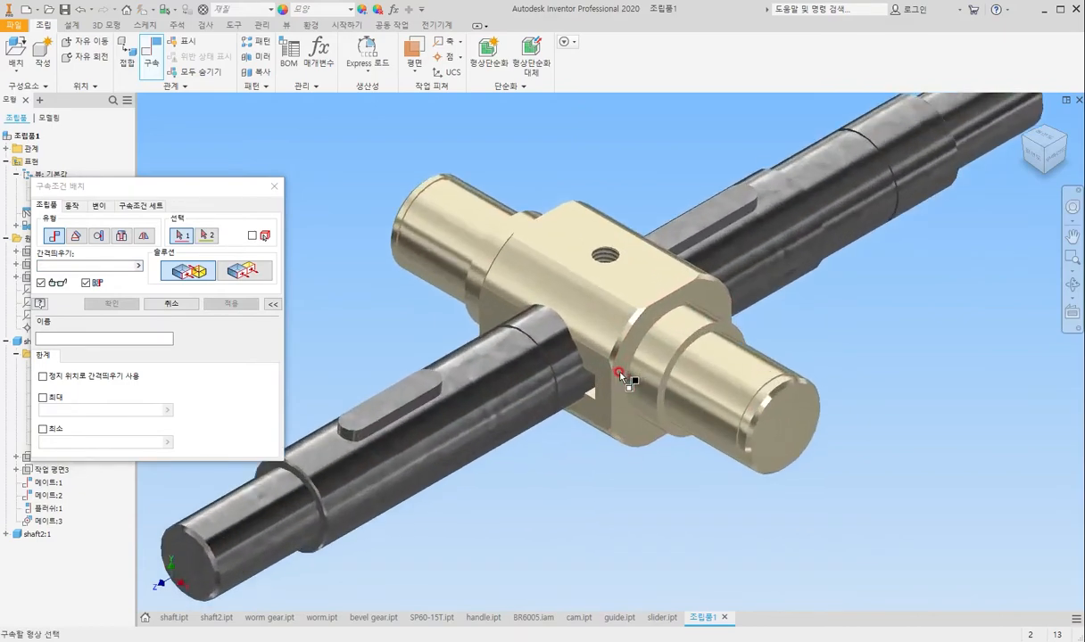
pyautogui.scroll(4, 590, 394)
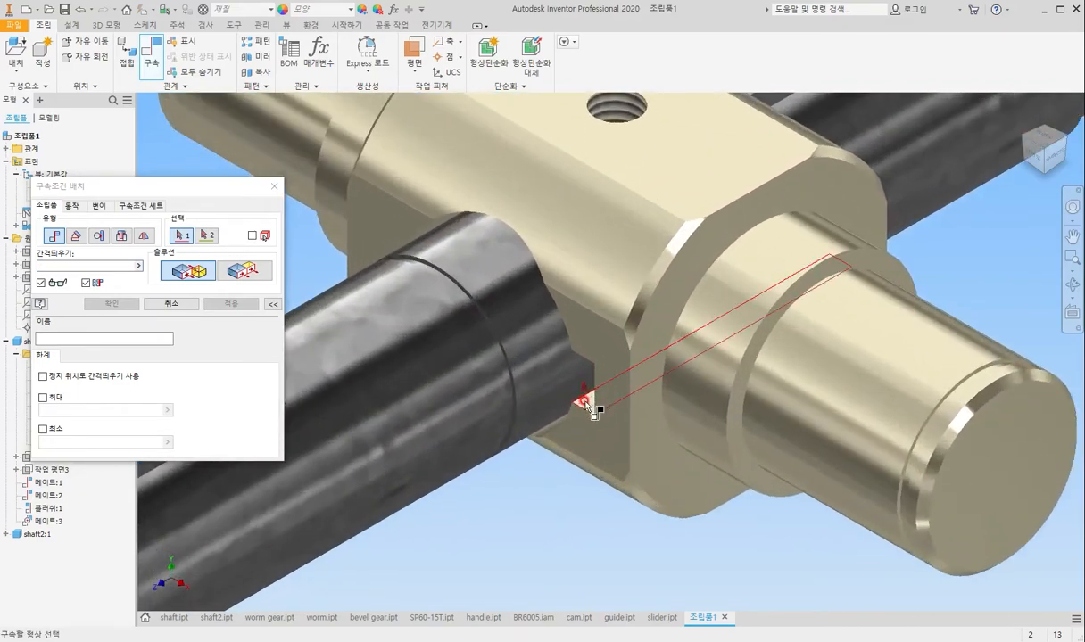
pyautogui.click(586, 406)
pyautogui.scroll(-5, 615, 387)
pyautogui.scroll(4, 723, 255)
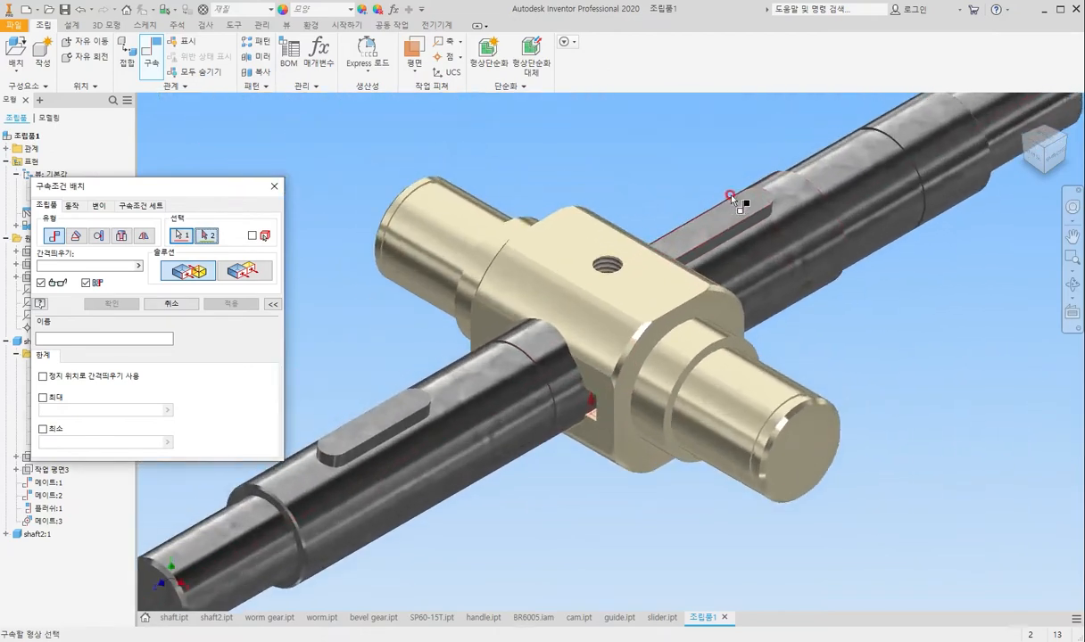
pyautogui.click(681, 240)
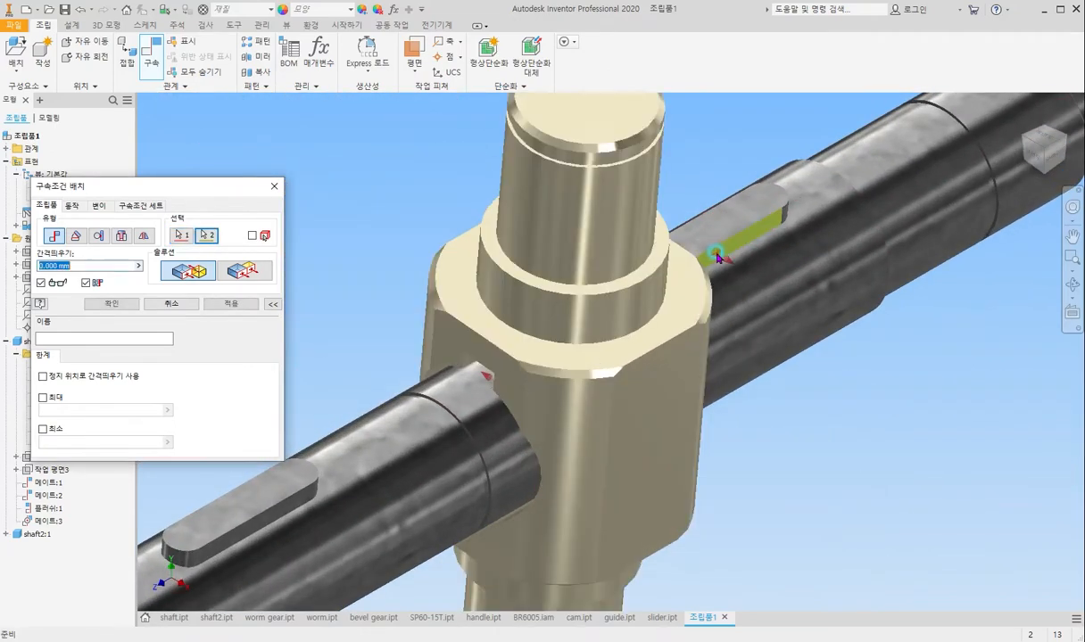
pyautogui.press('Return')
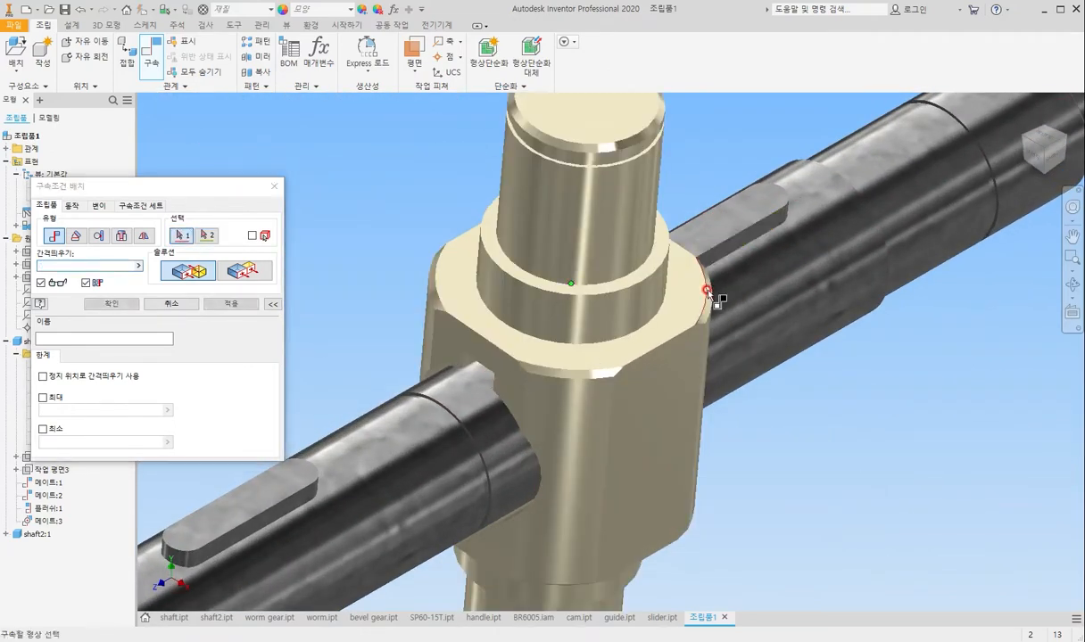
pyautogui.scroll(-5, 624, 285)
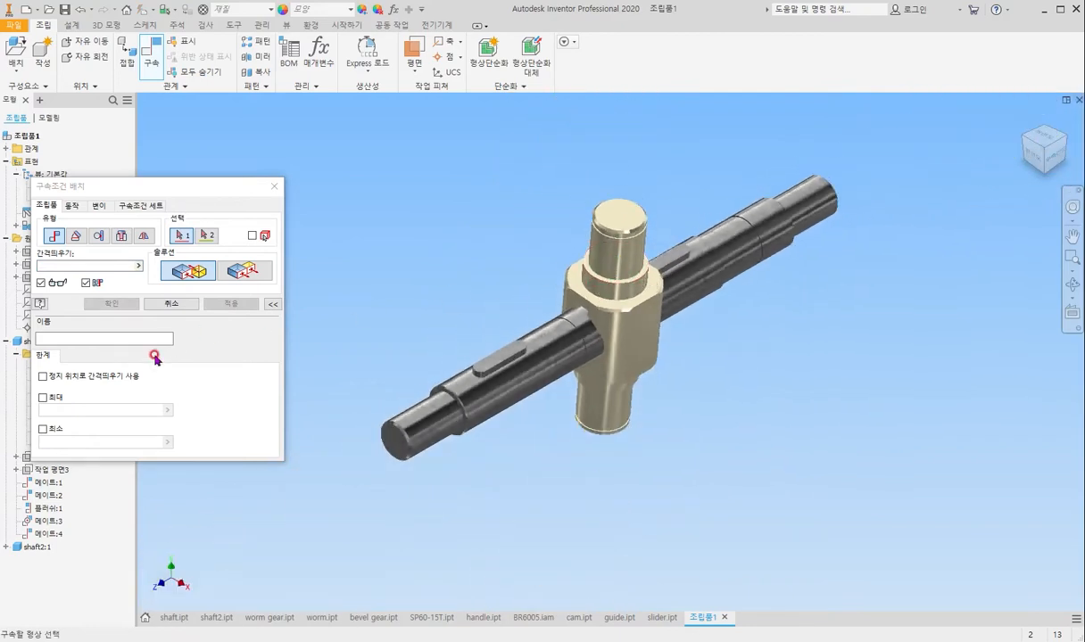
# Mate the main shaft's YZ origin plane coincident with shaft2's X axis, and swing shaft2 around the main shaft to about horizontal.
pyautogui.moveTo(163, 187); pyautogui.dragTo(309, 132)
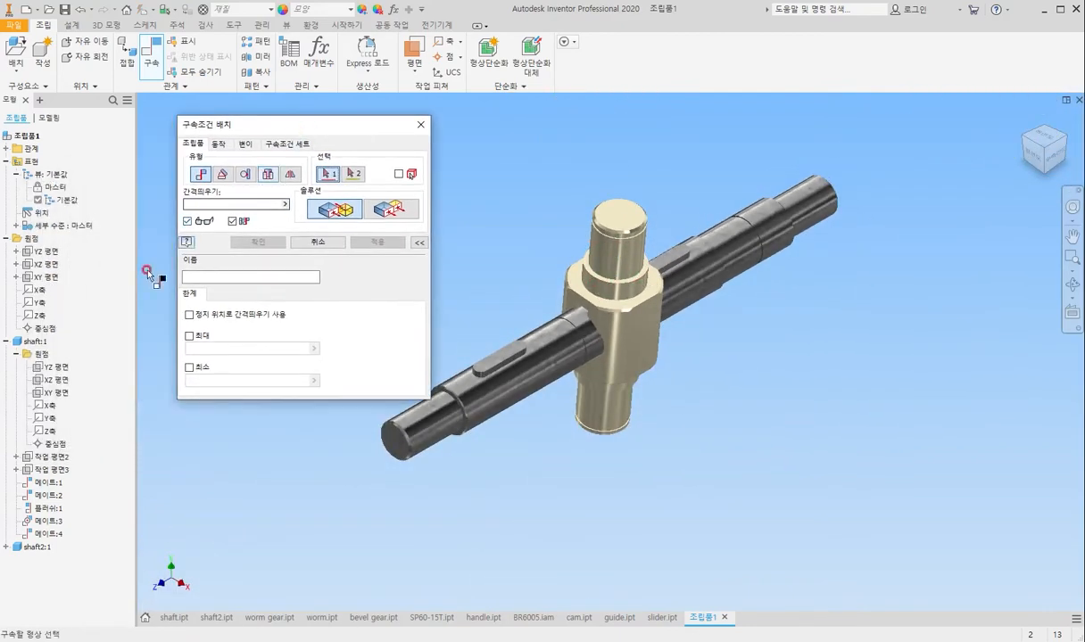
pyautogui.click(59, 367)
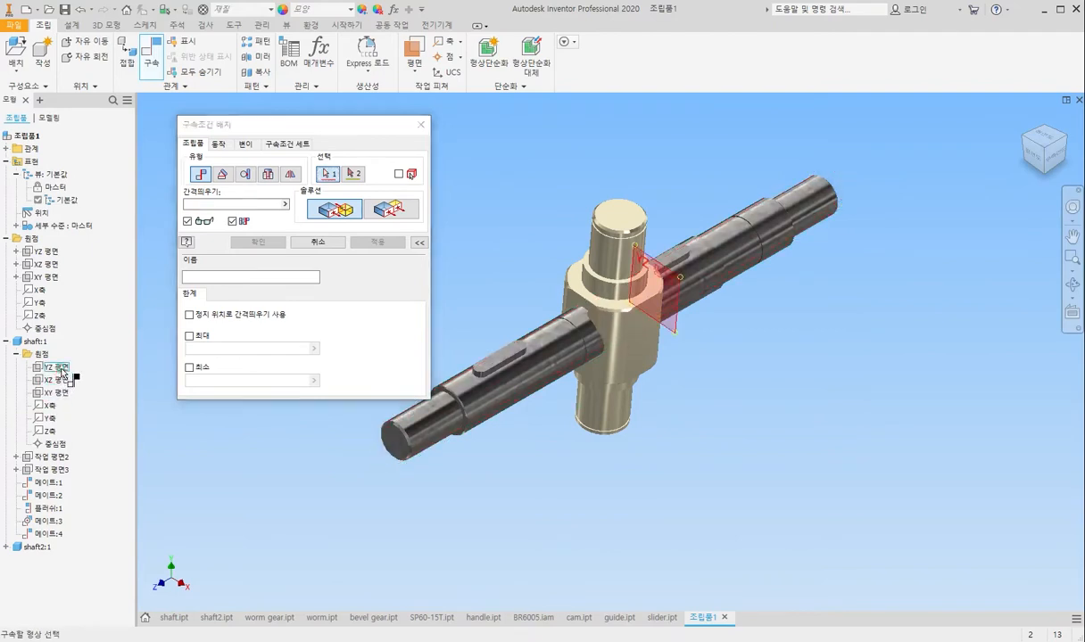
pyautogui.click(5, 547)
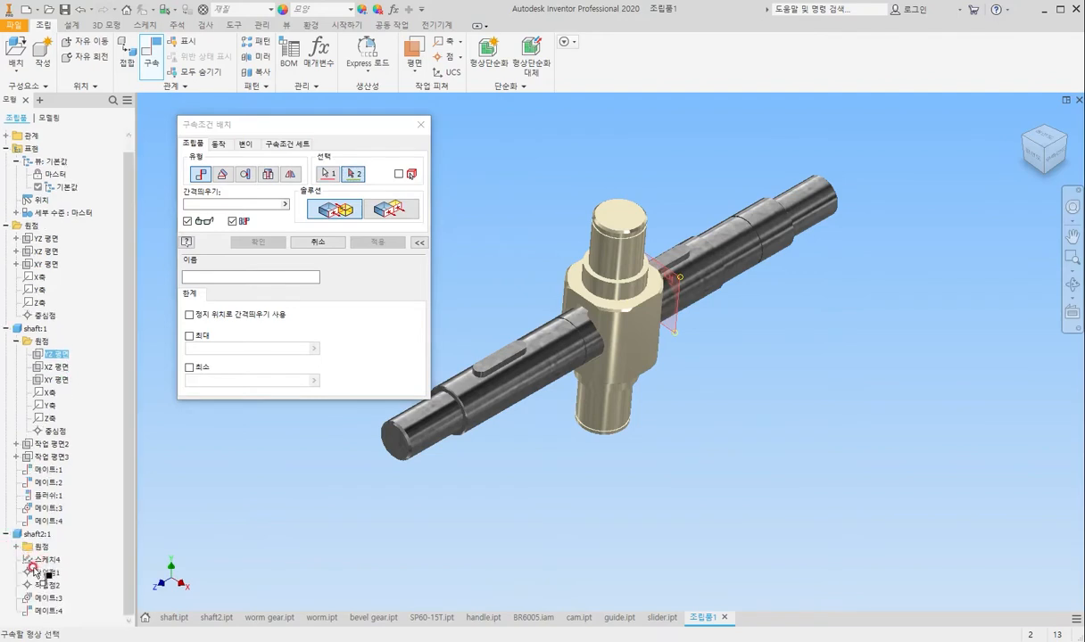
pyautogui.click(17, 546)
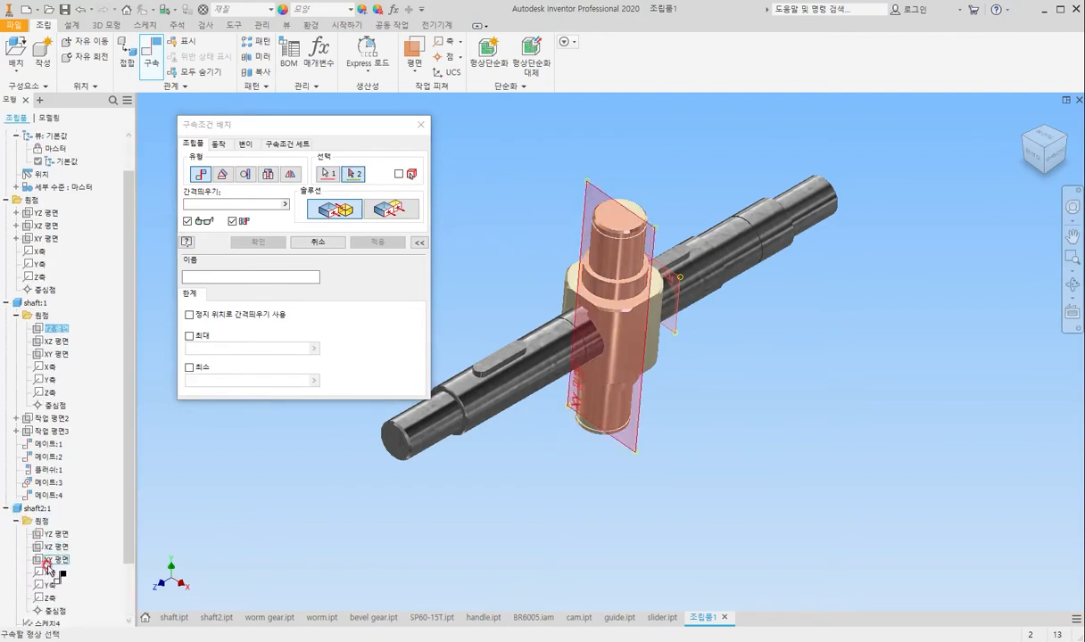
pyautogui.click(46, 572)
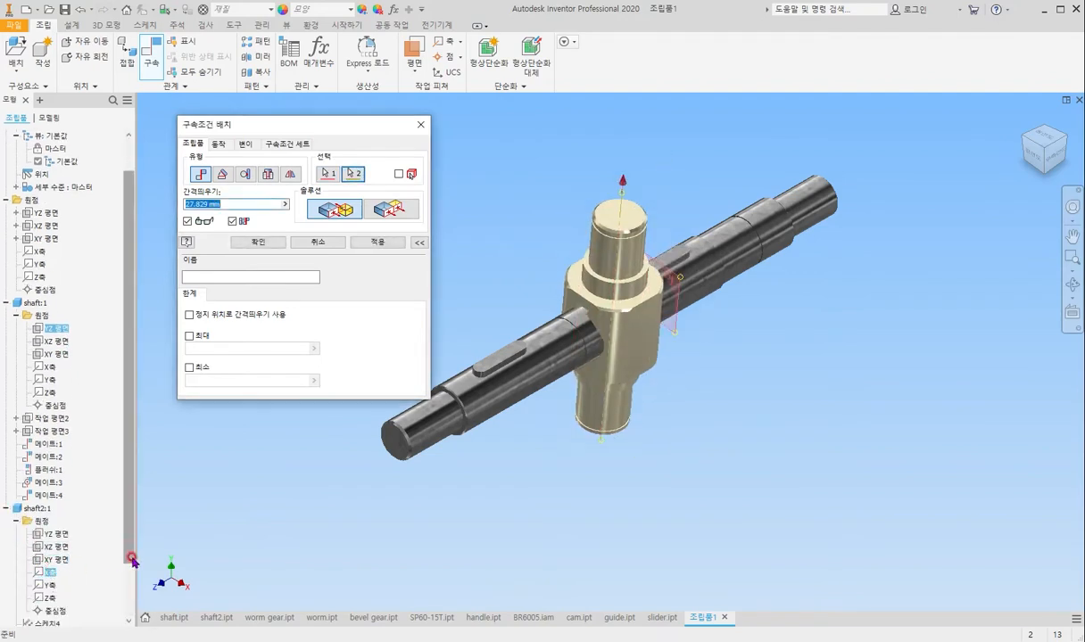
pyautogui.press('Return')
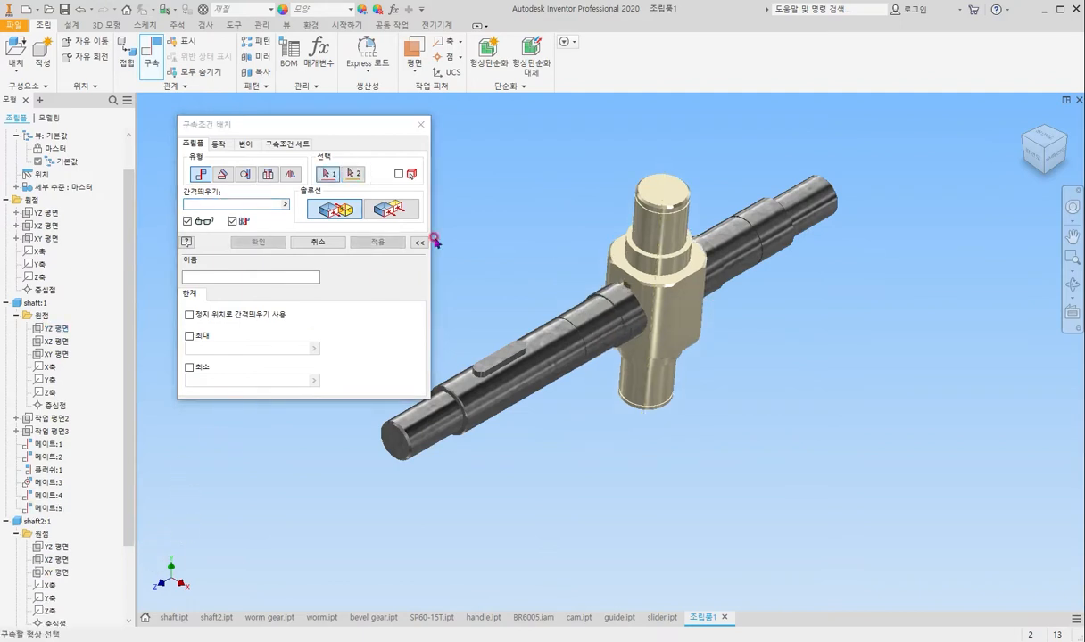
pyautogui.click(420, 125)
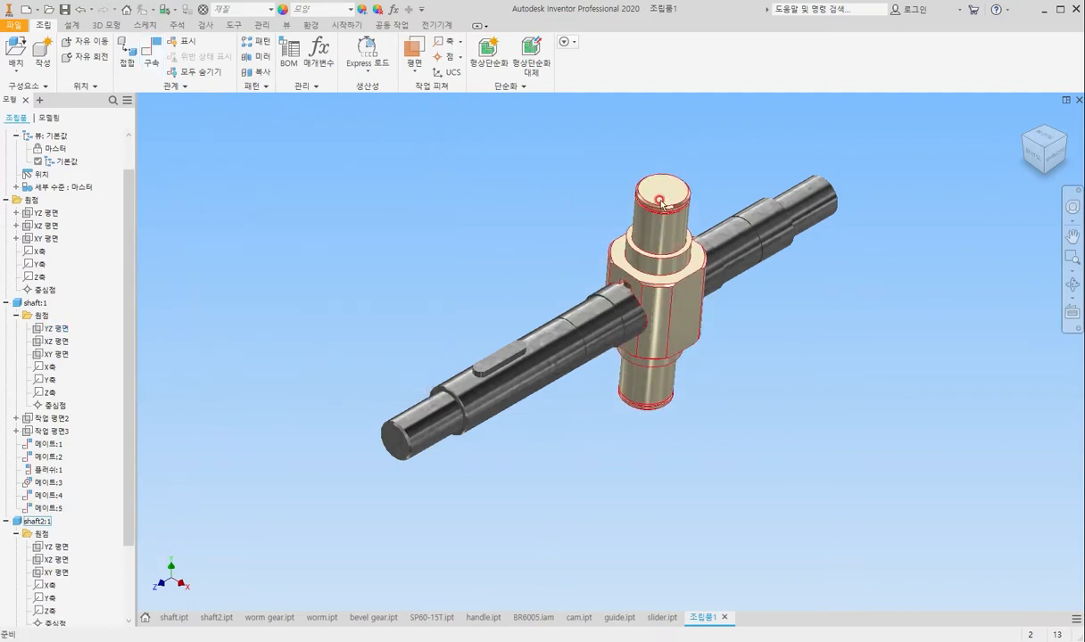
pyautogui.moveTo(661, 204); pyautogui.dragTo(714, 348)
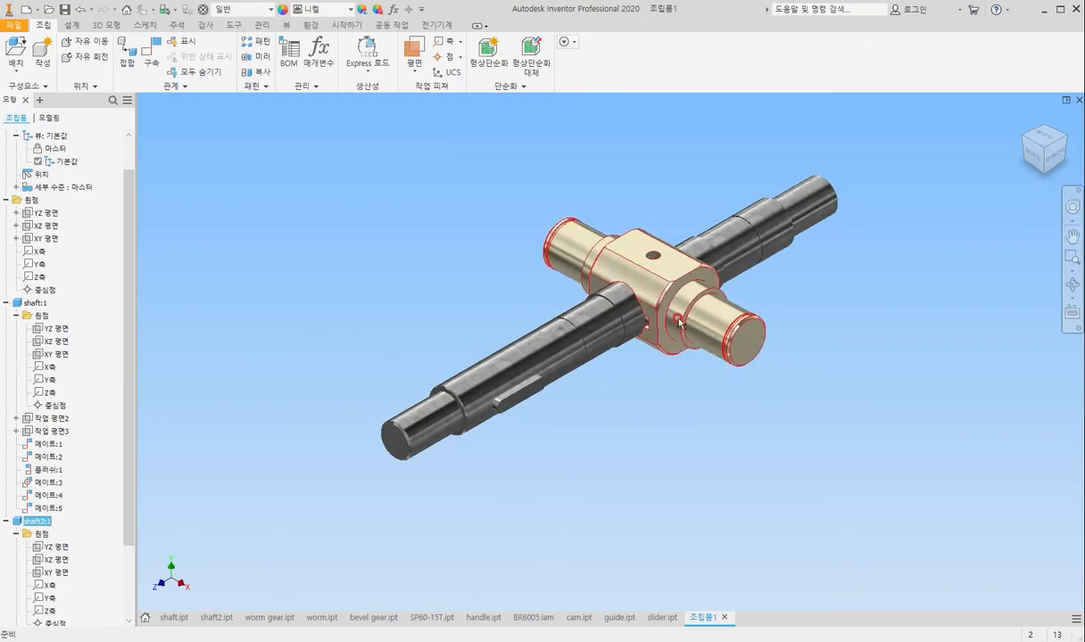
pyautogui.click(497, 305)
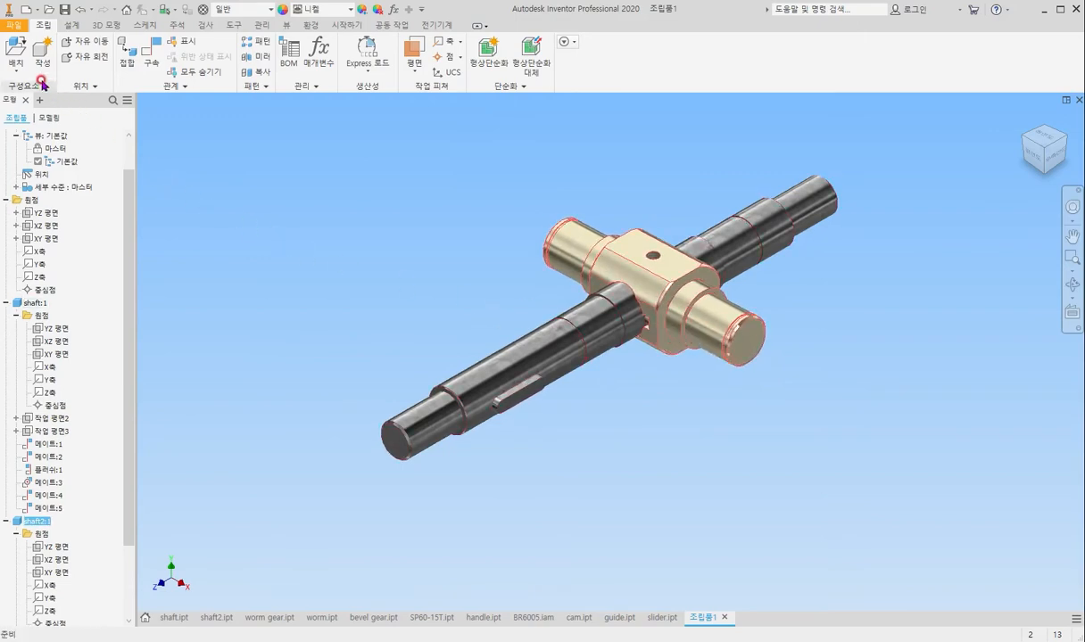
# Place two instances of BR6005.iam beside the shafts and end the placement.
pyautogui.click(14, 51)
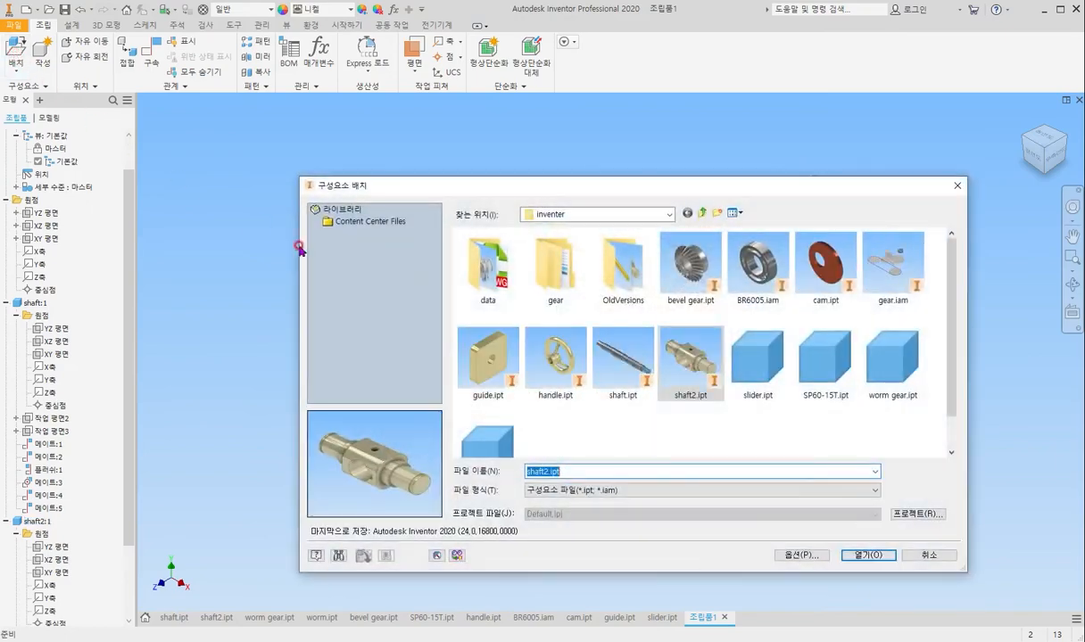
pyautogui.doubleClick(772, 263)
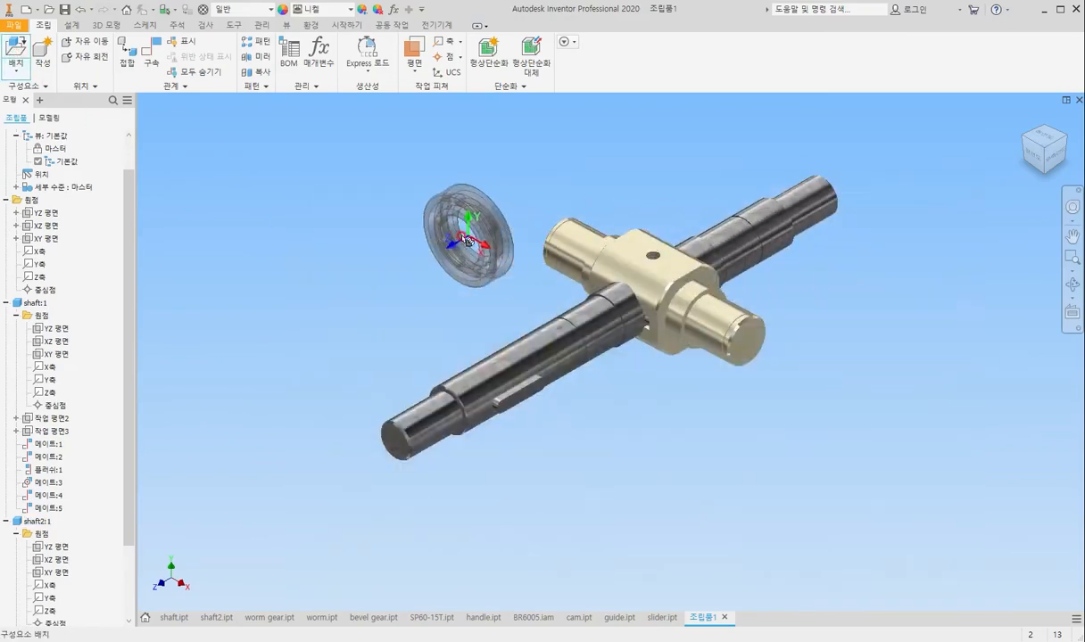
pyautogui.click(282, 265)
pyautogui.click(334, 242)
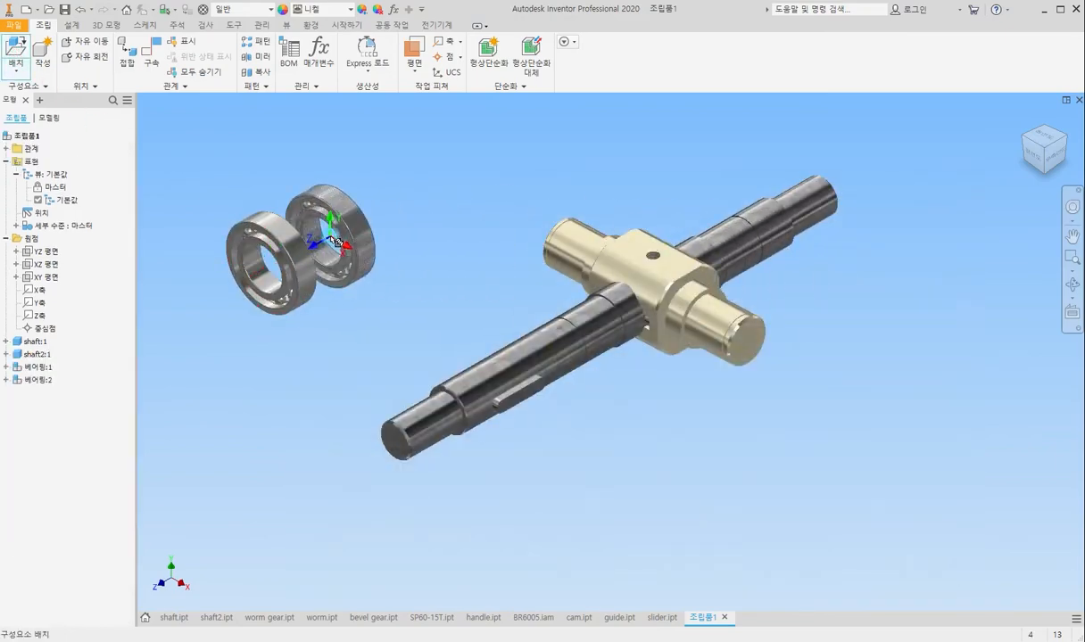
pyautogui.press('Escape')
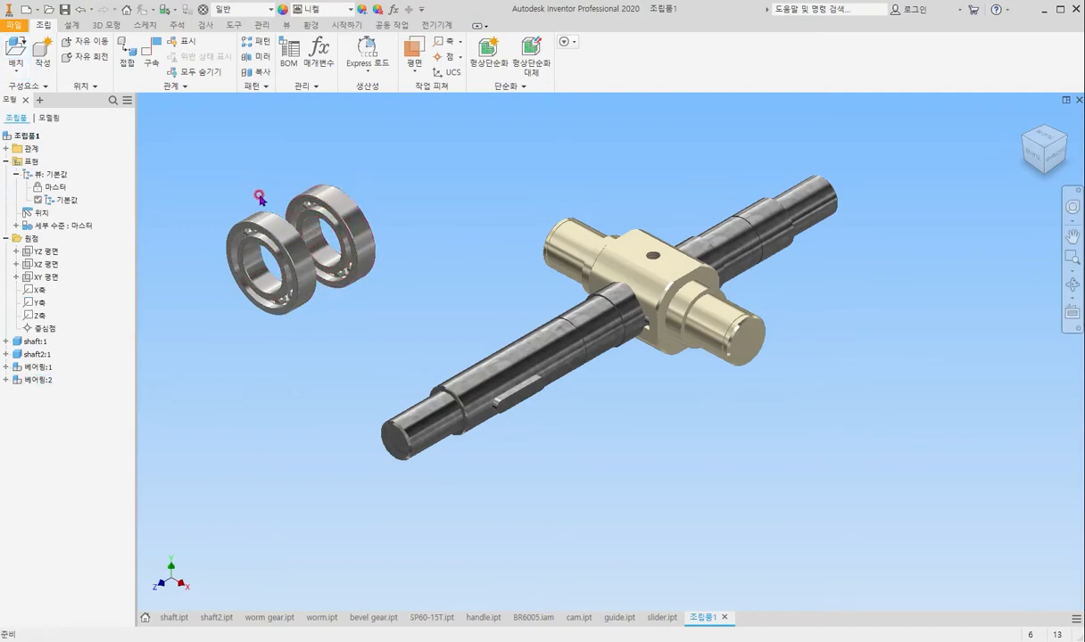
# Mate the facing outer-ring side faces of the two bearings so they lie against each other.
pyautogui.click(150, 55)
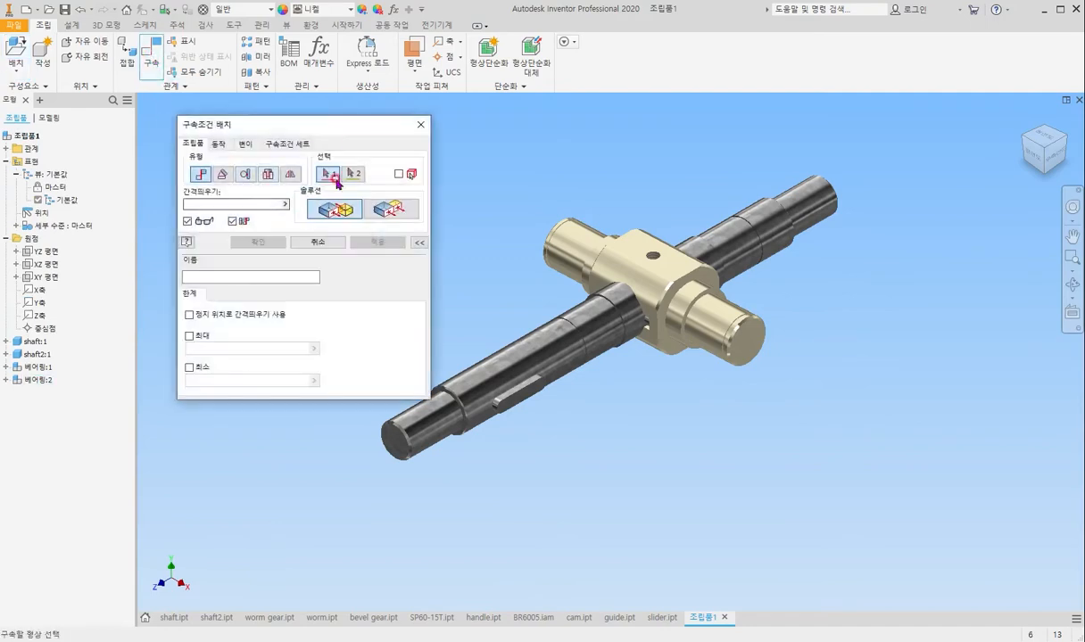
pyautogui.moveTo(306, 131); pyautogui.dragTo(897, 252)
pyautogui.scroll(5, 308, 214)
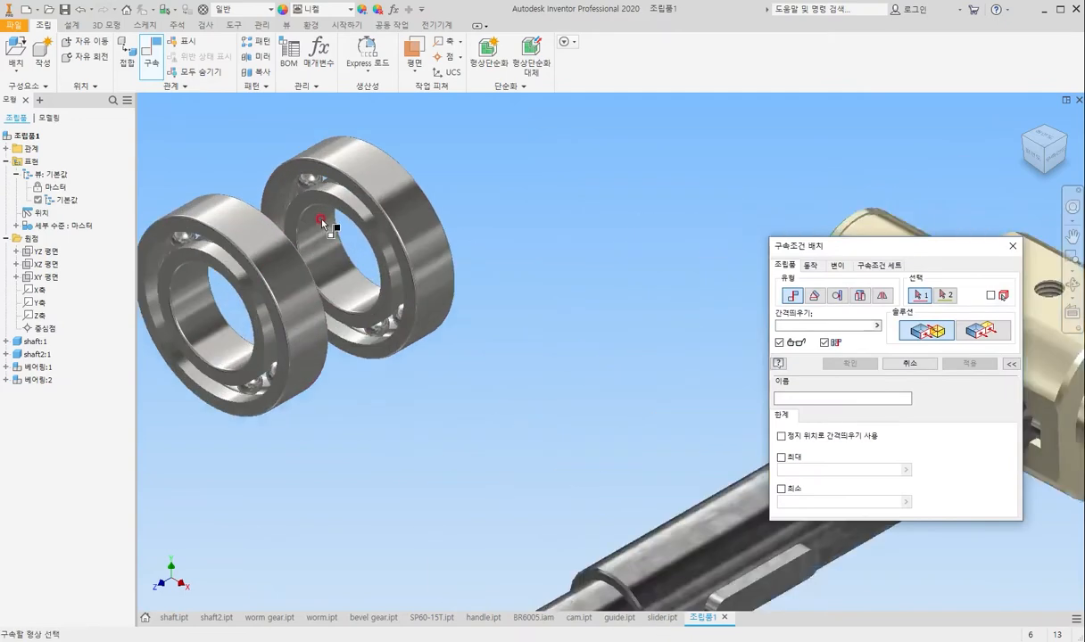
pyautogui.scroll(2, 388, 215)
pyautogui.click(390, 212)
pyautogui.scroll(-5, 380, 203)
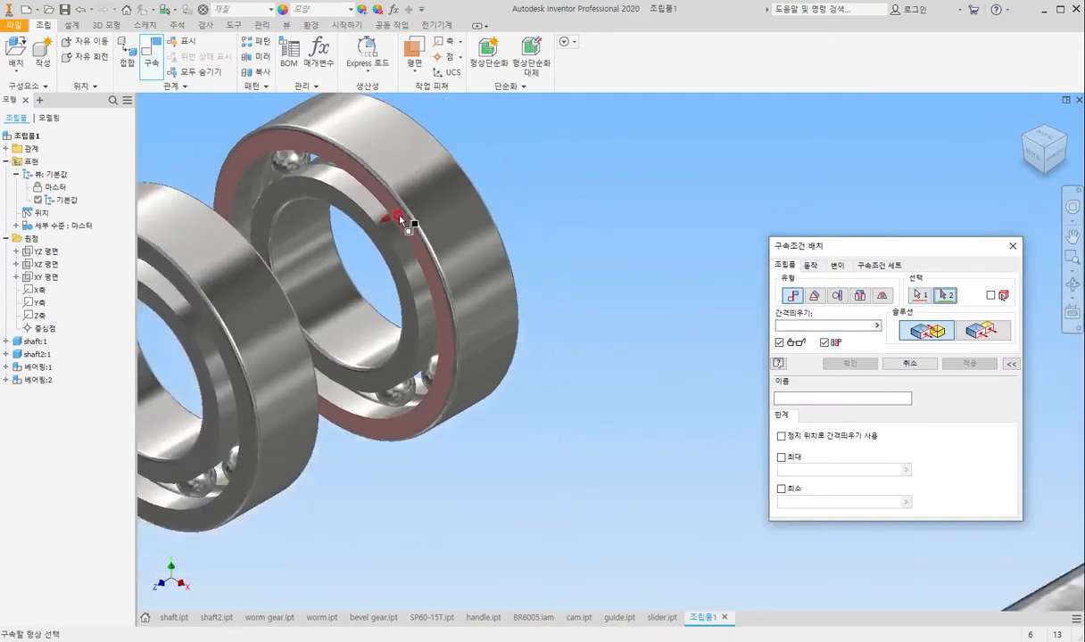
pyautogui.keyDown('shift'); pyautogui.moveTo(383, 251); pyautogui.dragTo(308, 291, button='middle'); pyautogui.keyUp('shift')
pyautogui.scroll(4, 368, 257)
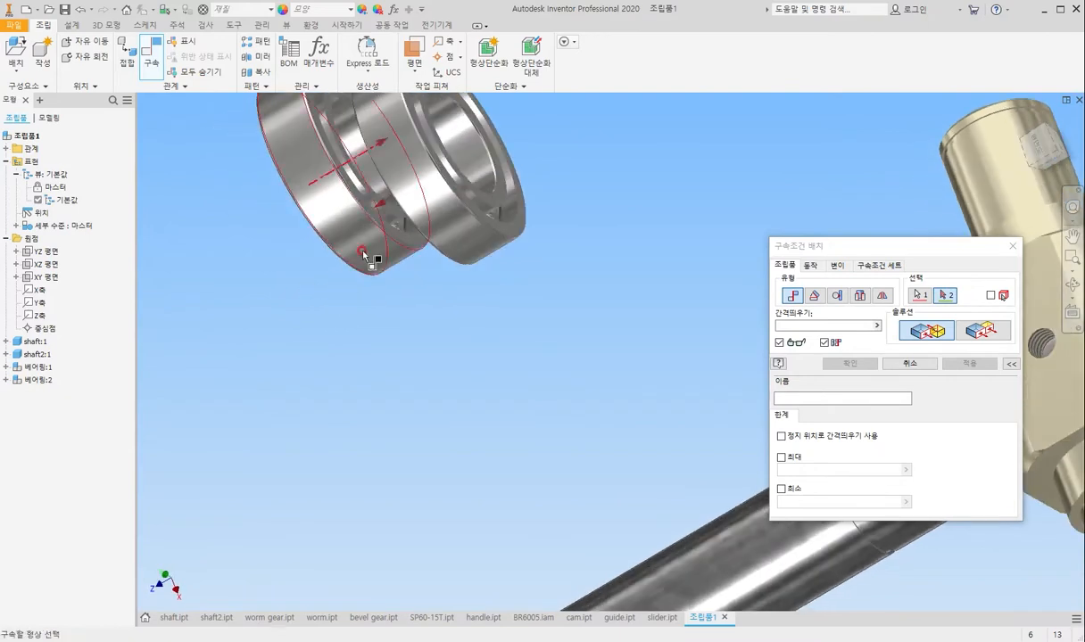
pyautogui.click(362, 249)
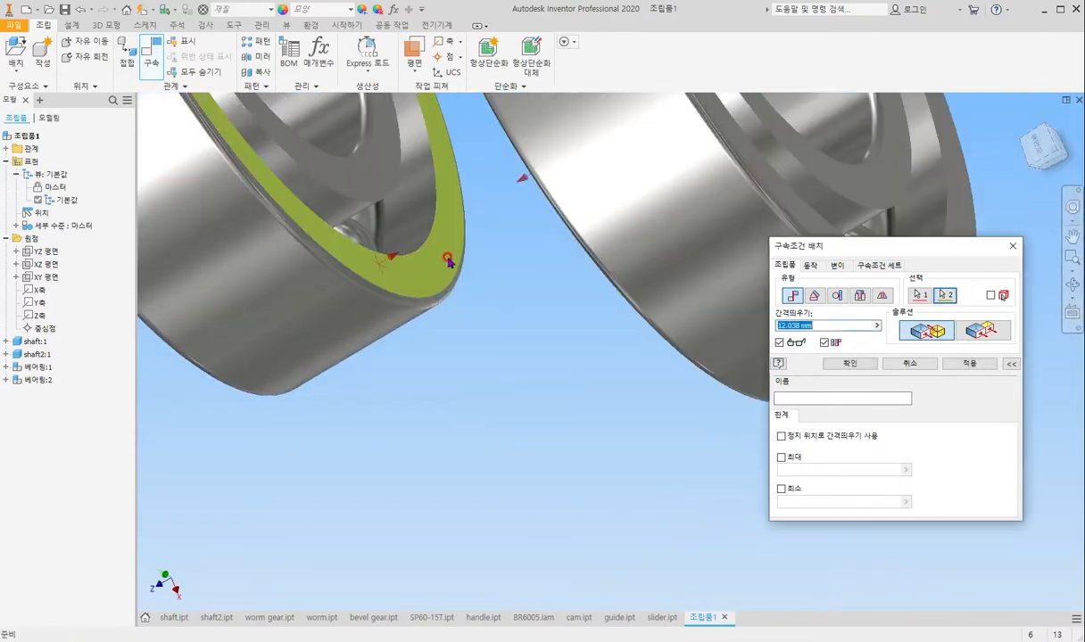
pyautogui.scroll(-3, 450, 259)
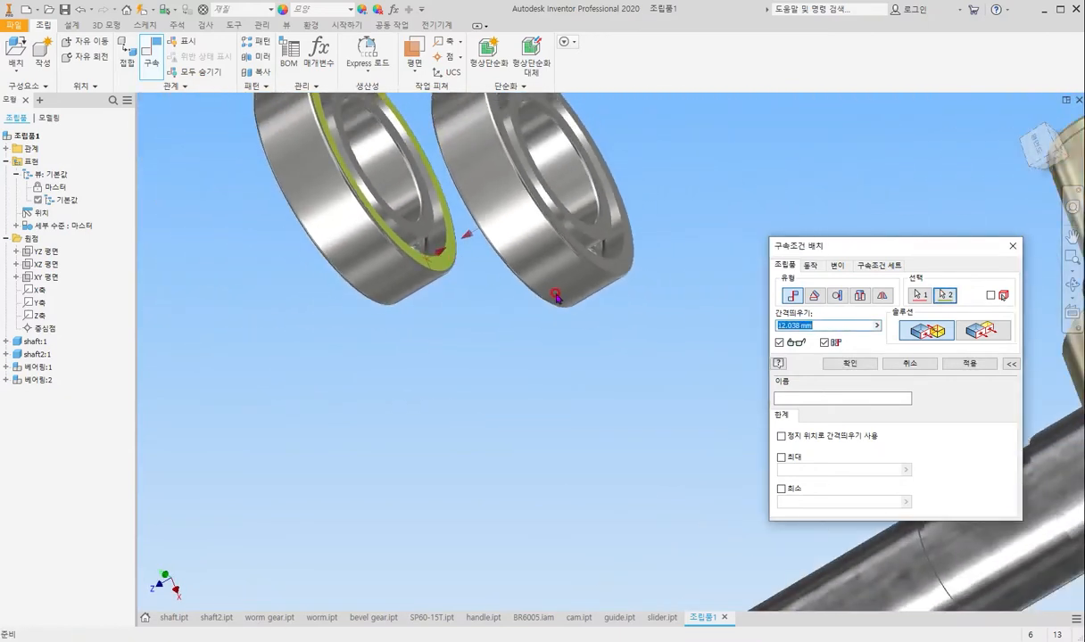
pyautogui.press('Return')
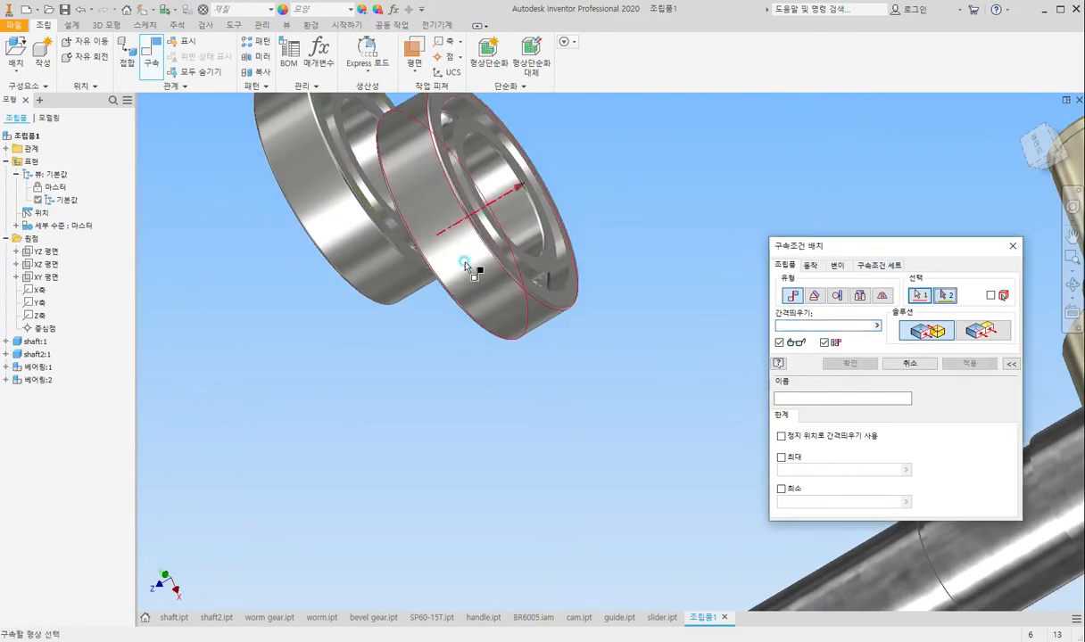
# Mate the axes of the two bearings coaxially with a 0 mm offset and finish constraining.
pyautogui.click(362, 251)
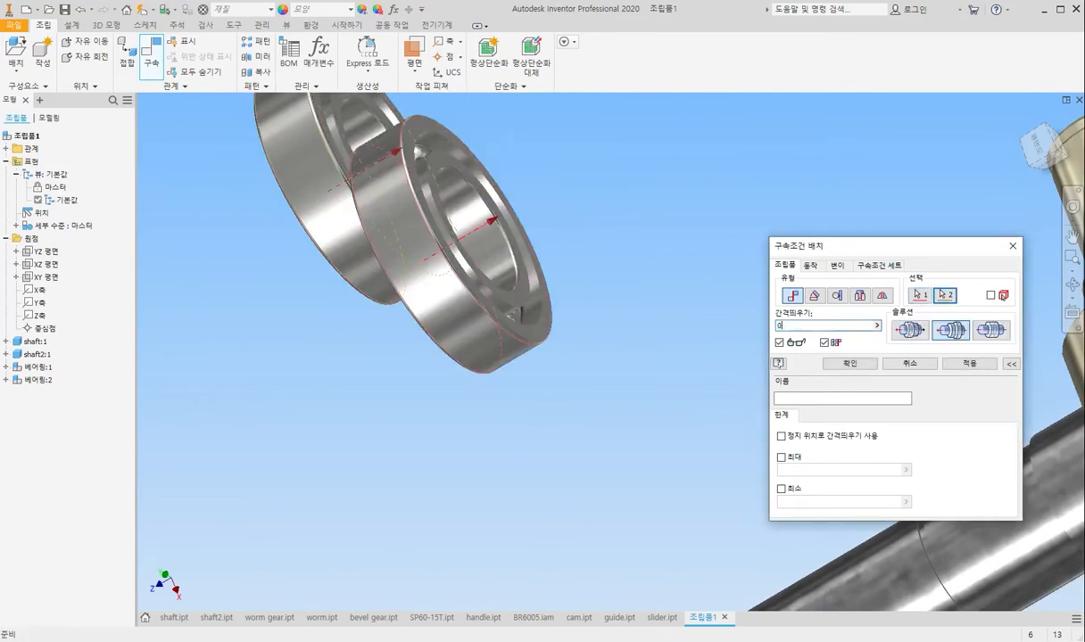
pyautogui.press('Return')
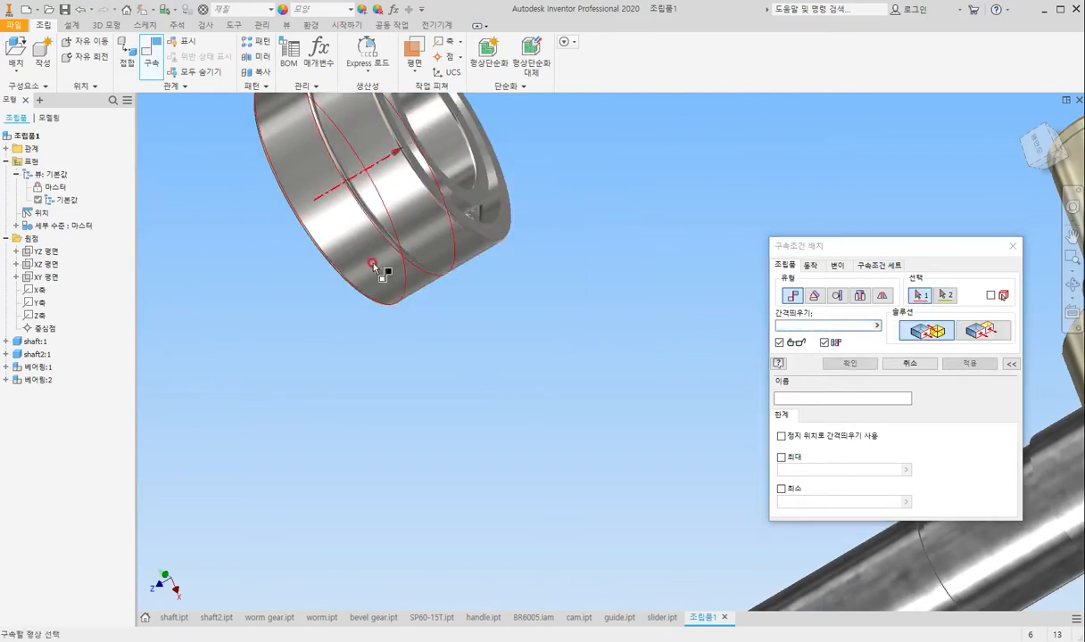
pyautogui.click(1012, 250)
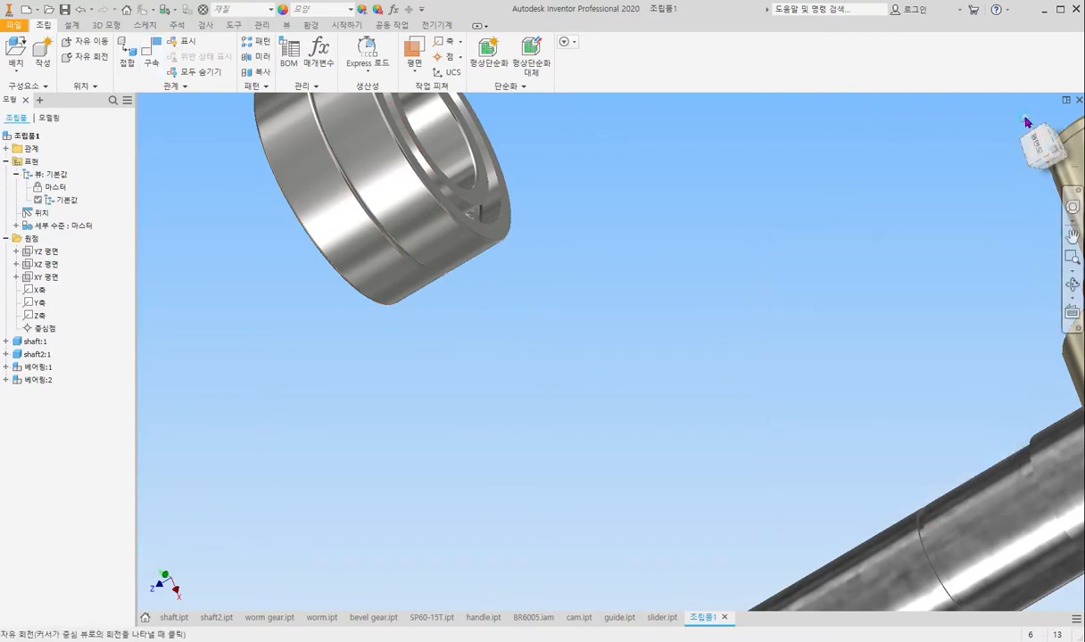
pyautogui.click(1025, 123)
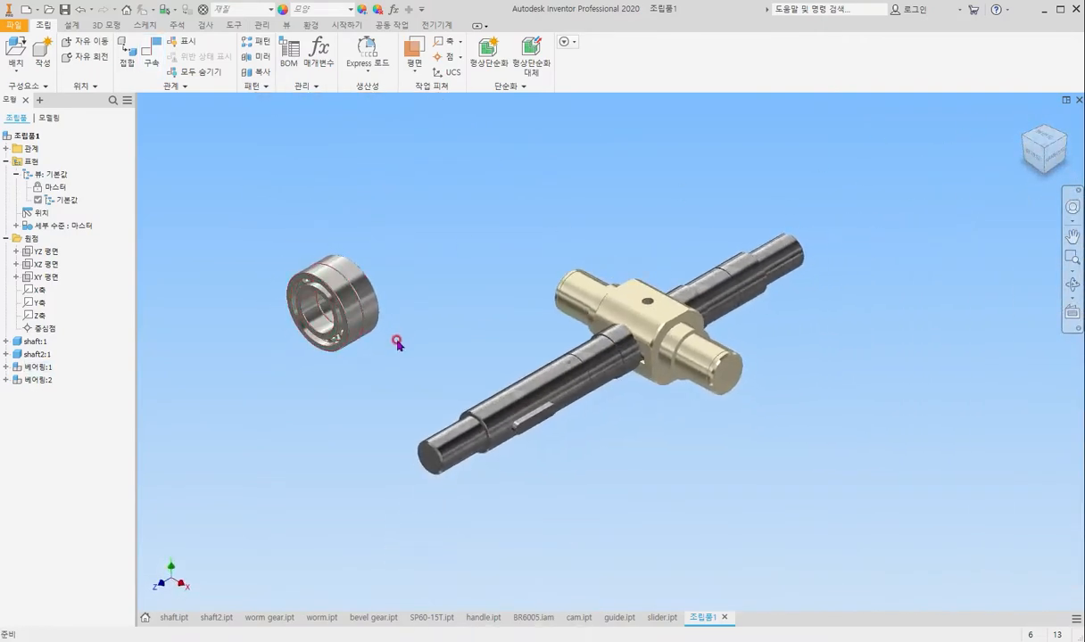
# Place one instance of bevel gear.ipt beside the bearing pair and end the placement.
pyautogui.click(15, 49)
pyautogui.click(692, 271)
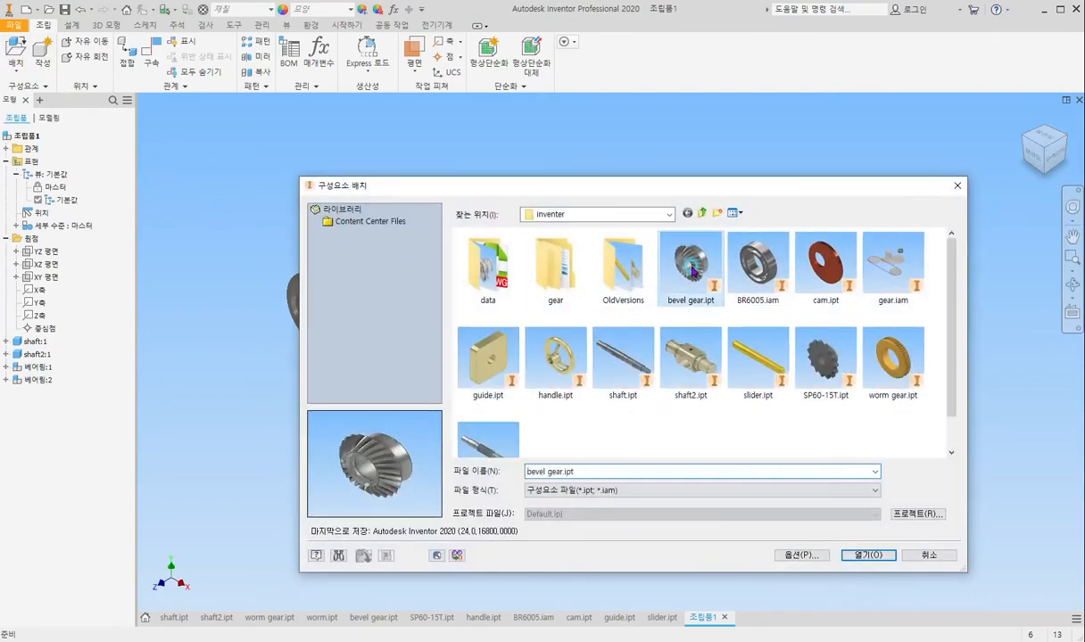
pyautogui.doubleClick(692, 271)
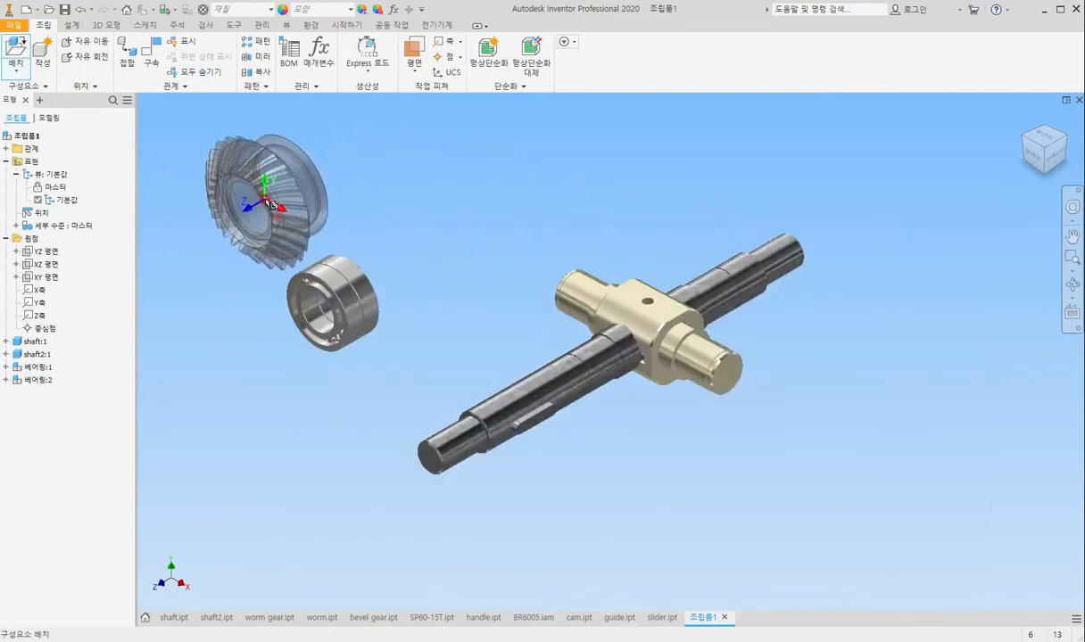
pyautogui.click(230, 258)
pyautogui.press('Escape')
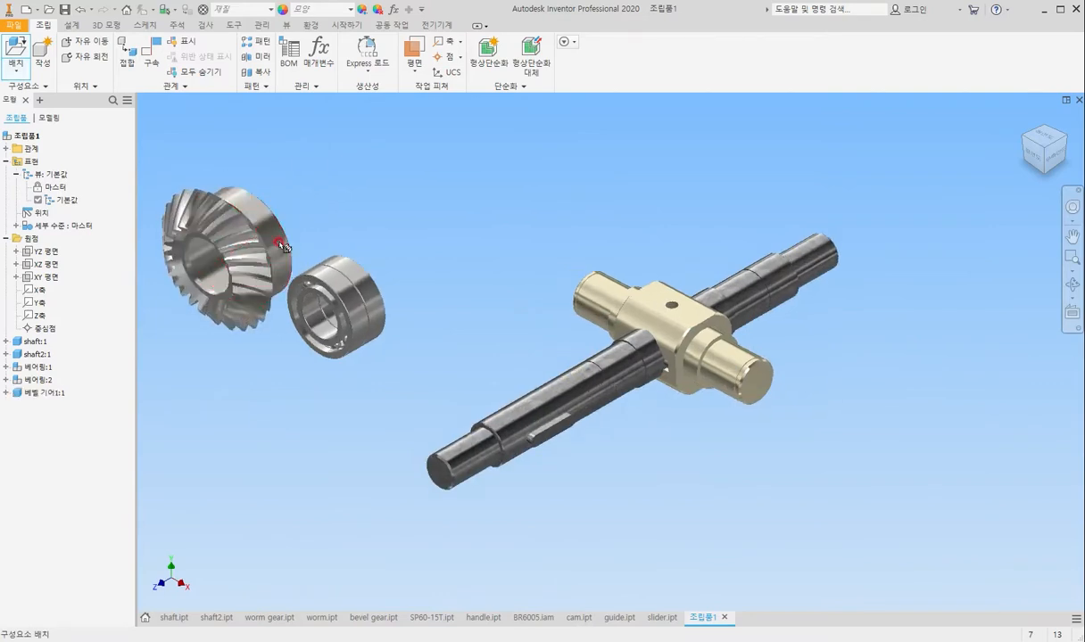
# Mate the bearing pair's axis coaxially with the bevel gear's axis.
pyautogui.scroll(4, 264, 240)
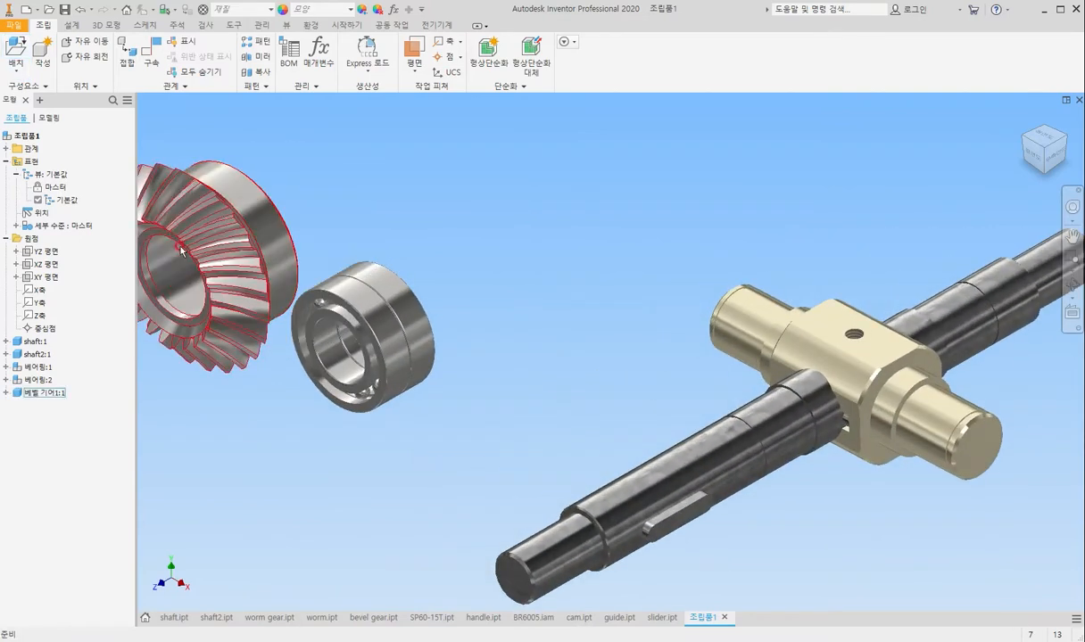
pyautogui.click(68, 86)
pyautogui.click(151, 56)
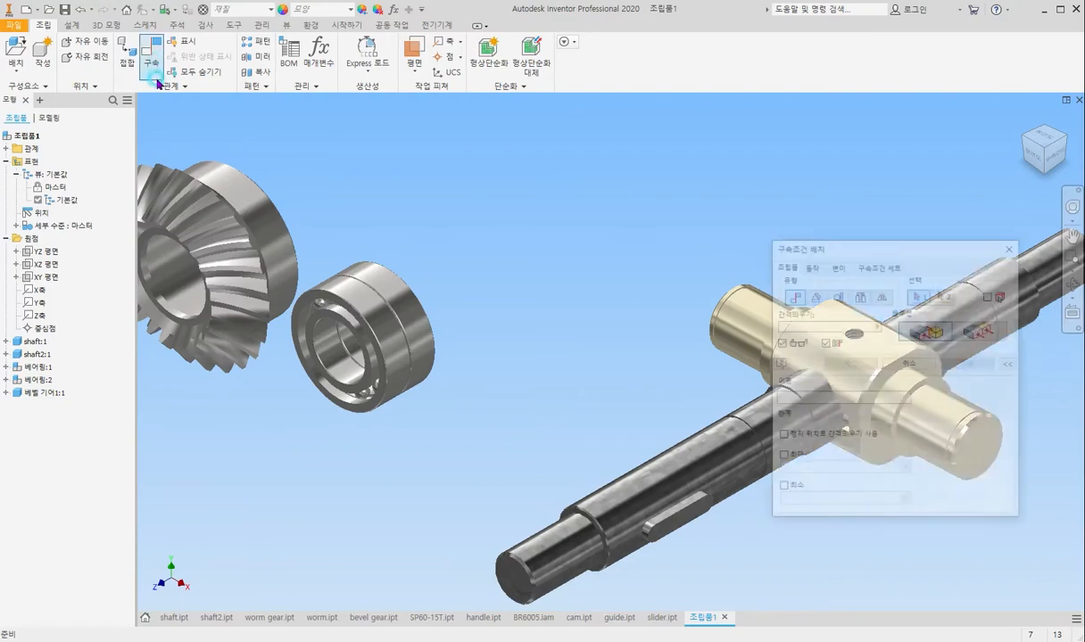
pyautogui.click(363, 308)
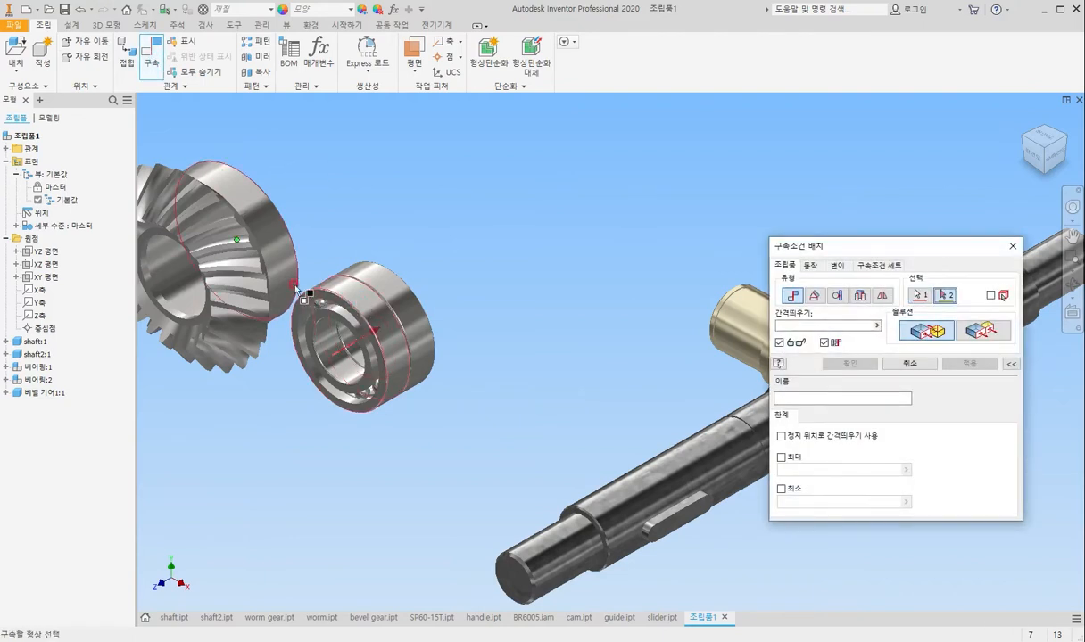
pyautogui.click(256, 210)
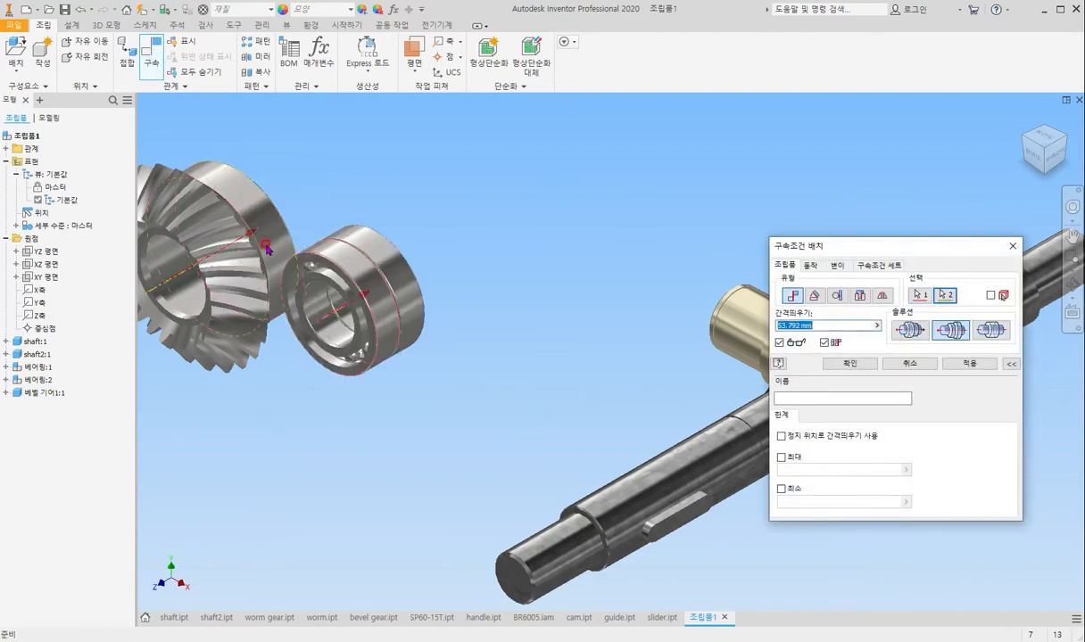
pyautogui.press('Return')
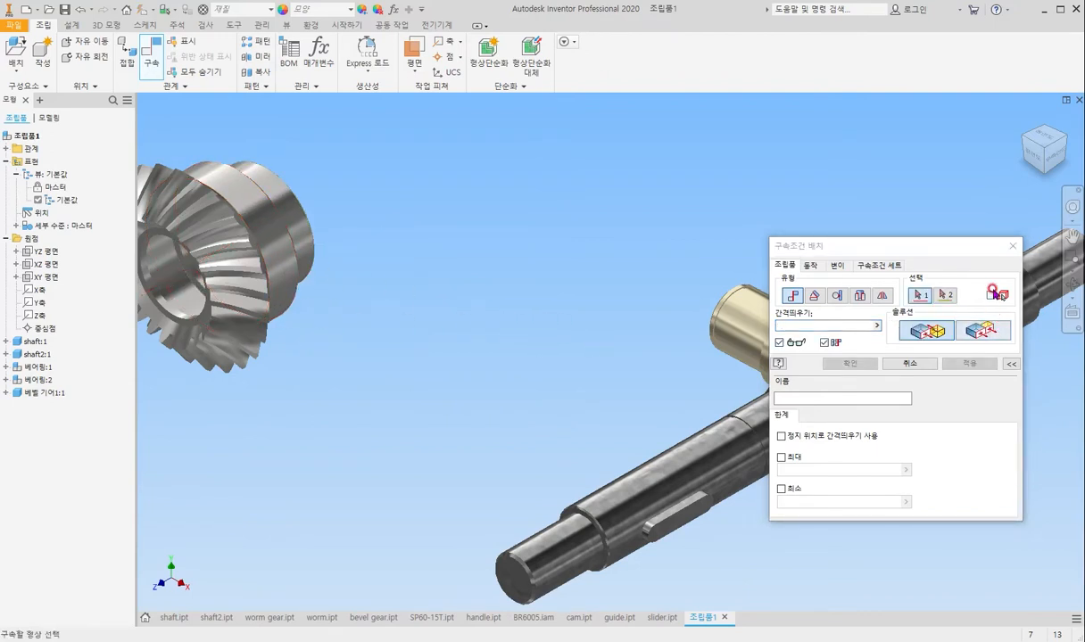
pyautogui.click(1007, 247)
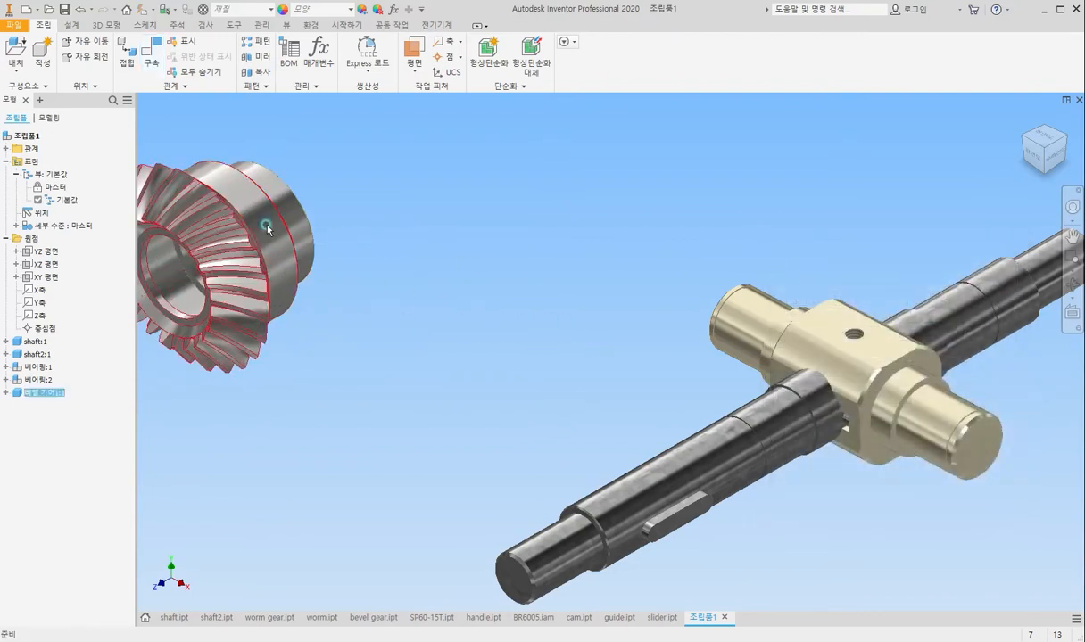
# Move the bevel gear and bearing pair apart, and mate the front bearing's outer-ring side face to the shoulder inside the bevel gear's bore.
pyautogui.moveTo(253, 213); pyautogui.dragTo(295, 494)
pyautogui.moveTo(392, 344); pyautogui.dragTo(507, 304)
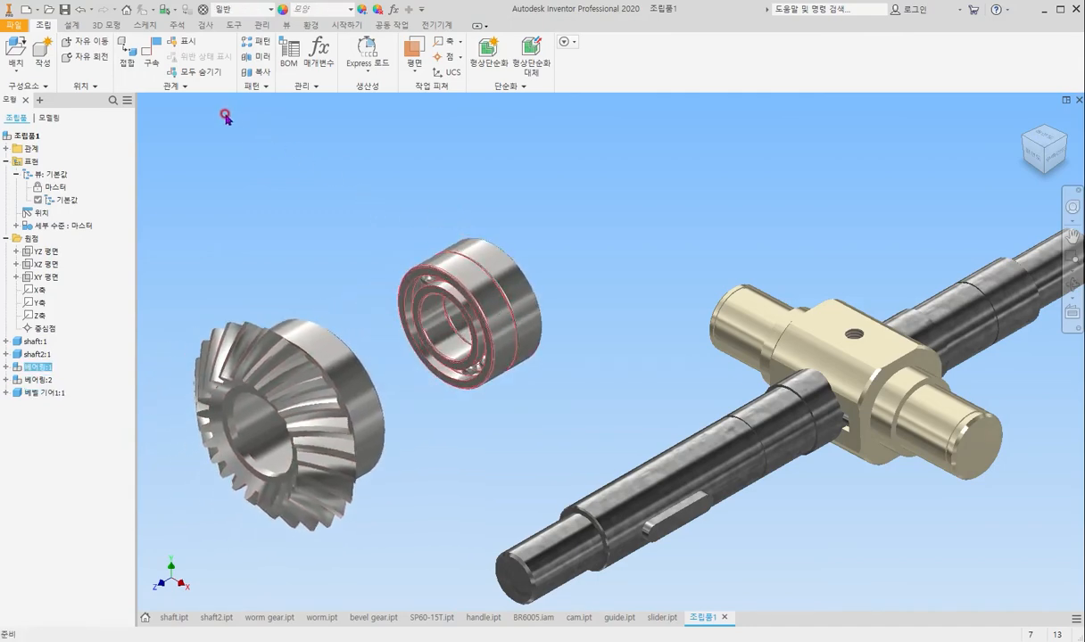
pyautogui.click(153, 57)
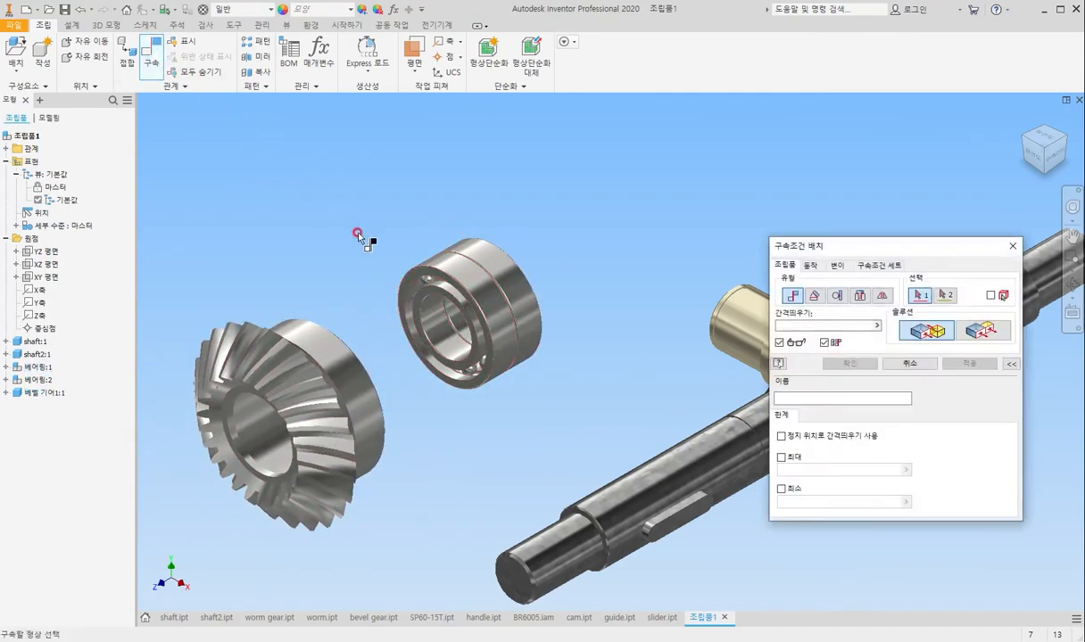
pyautogui.scroll(5, 415, 281)
pyautogui.click(489, 266)
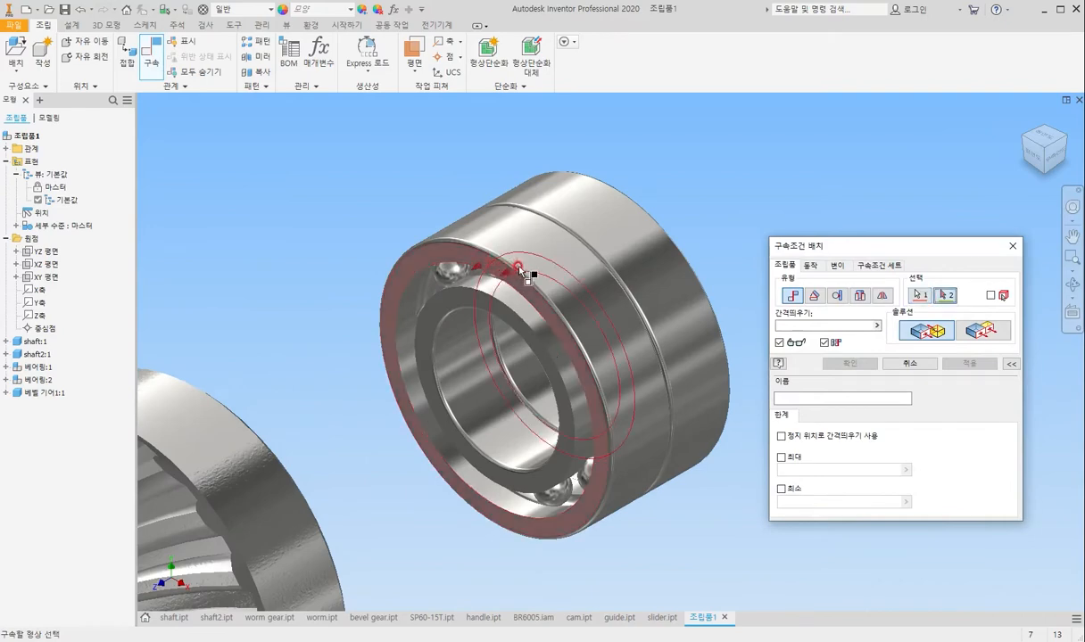
pyautogui.scroll(-5, 508, 283)
pyautogui.scroll(2, 475, 294)
pyautogui.keyDown('shift'); pyautogui.moveTo(474, 298); pyautogui.dragTo(362, 364, button='middle'); pyautogui.keyUp('shift')
pyautogui.scroll(3, 412, 313)
pyautogui.scroll(2, 415, 317)
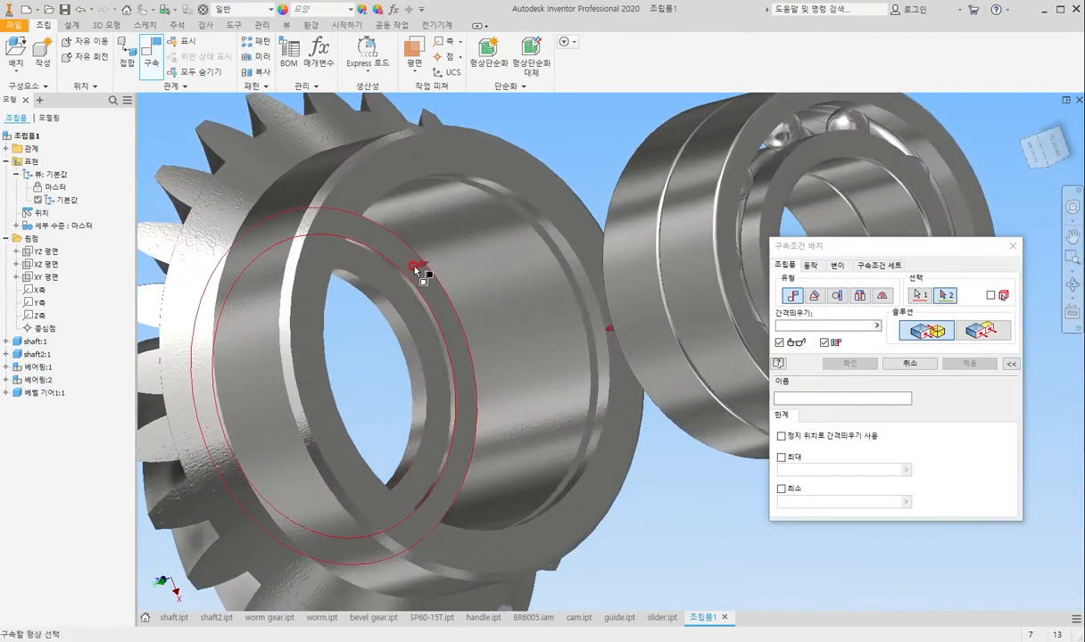
pyautogui.click(413, 265)
pyautogui.press('Return')
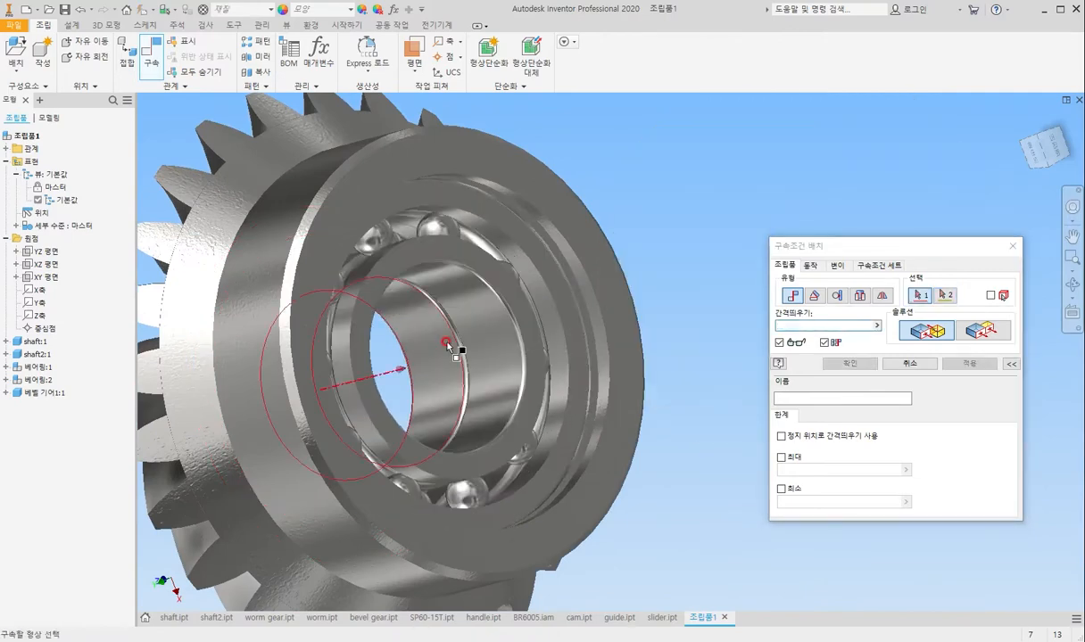
pyautogui.click(1013, 246)
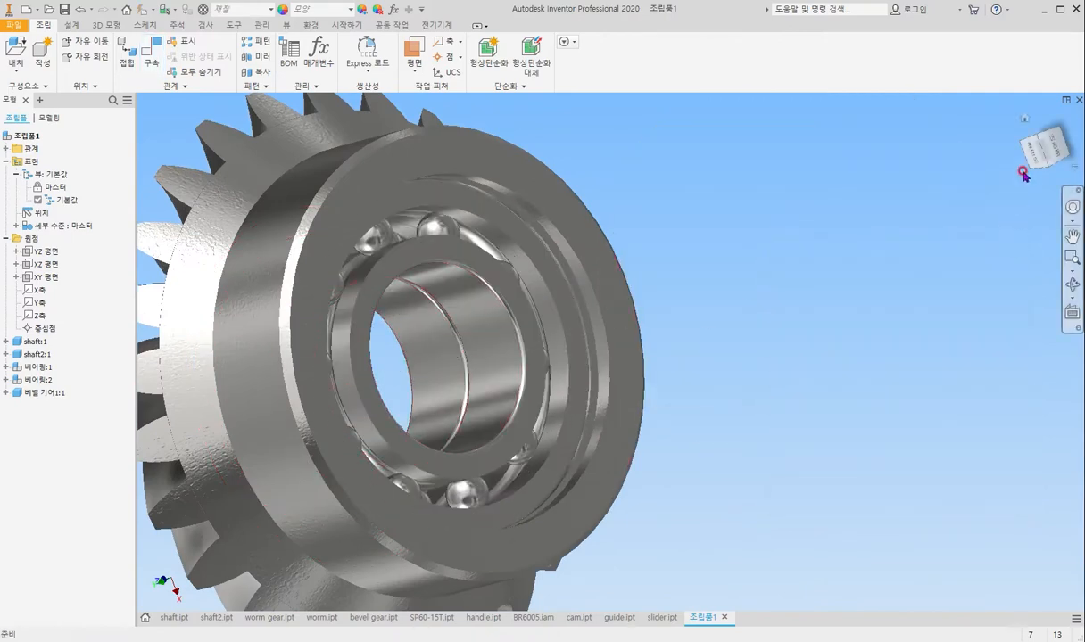
# Copy the bevel gear together with its two bearings and paste three duplicates of the set around the shafts.
pyautogui.press('F6')
pyautogui.scroll(-2, 474, 285)
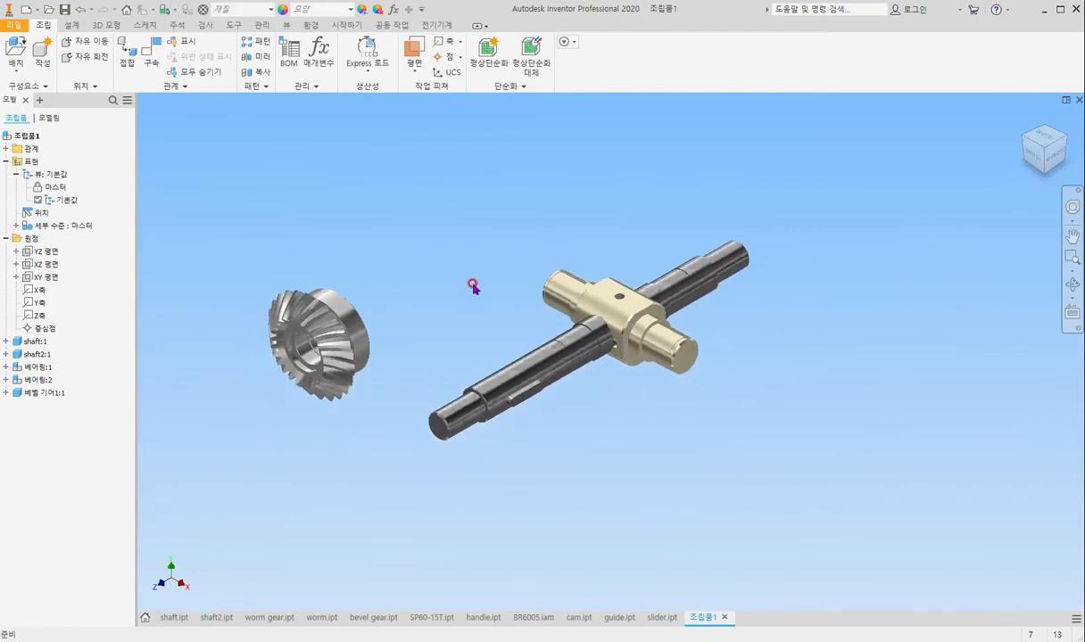
pyautogui.moveTo(365, 282); pyautogui.dragTo(244, 417)
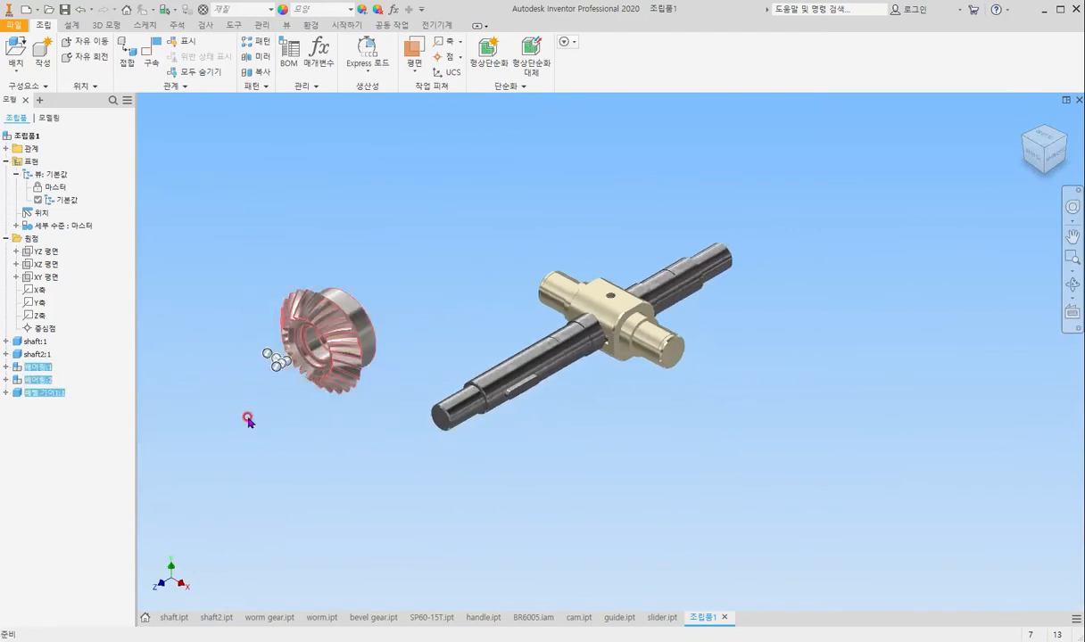
pyautogui.rightClick(304, 307)
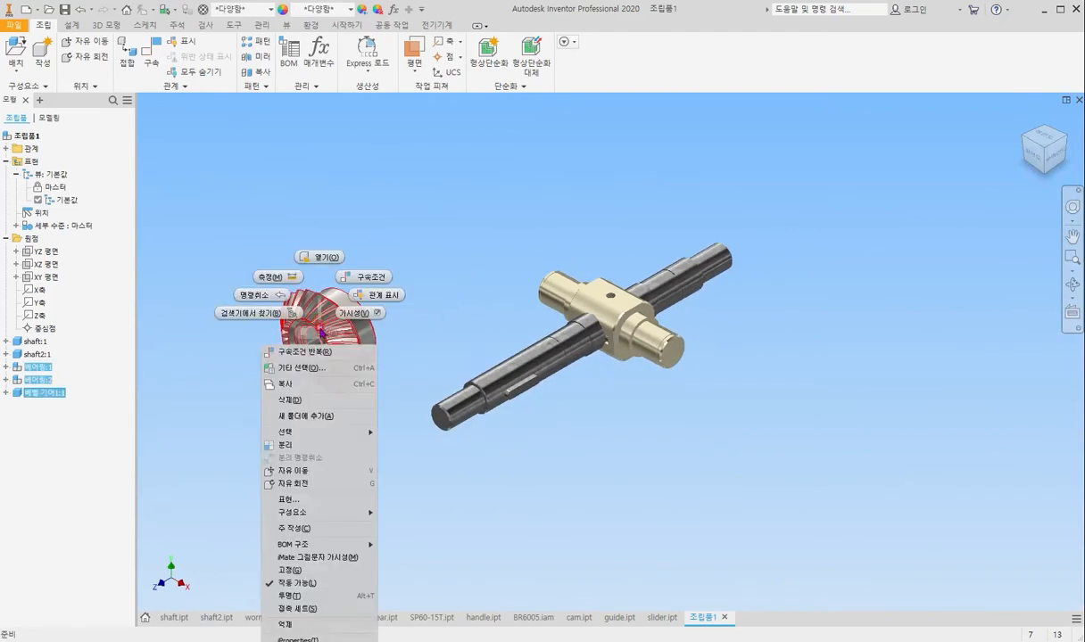
pyautogui.click(293, 385)
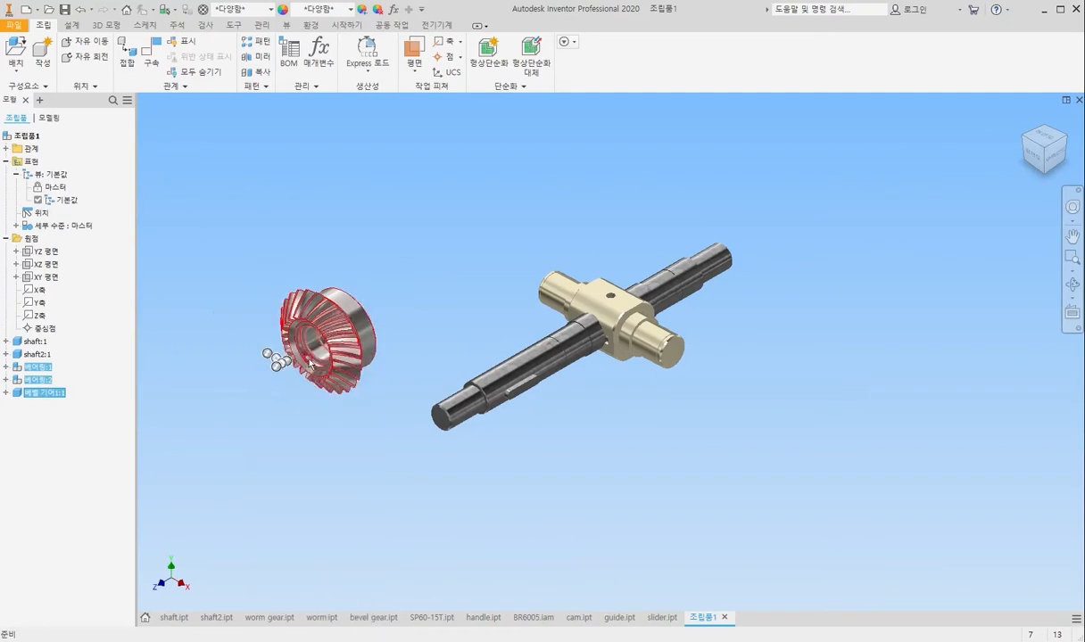
pyautogui.click(346, 239)
pyautogui.rightClick(350, 195)
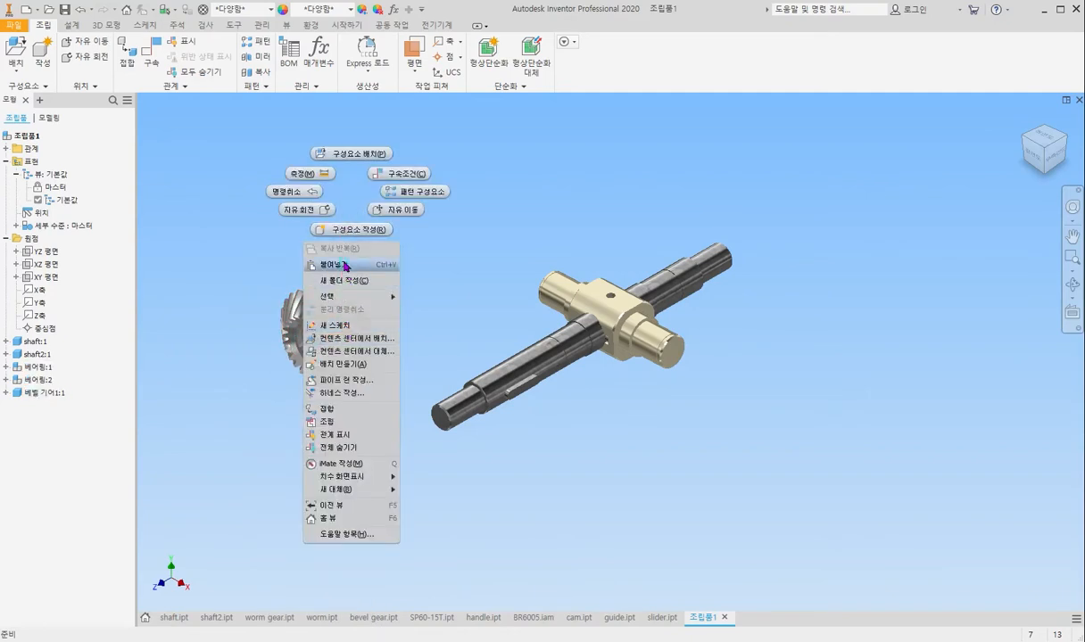
pyautogui.click(343, 265)
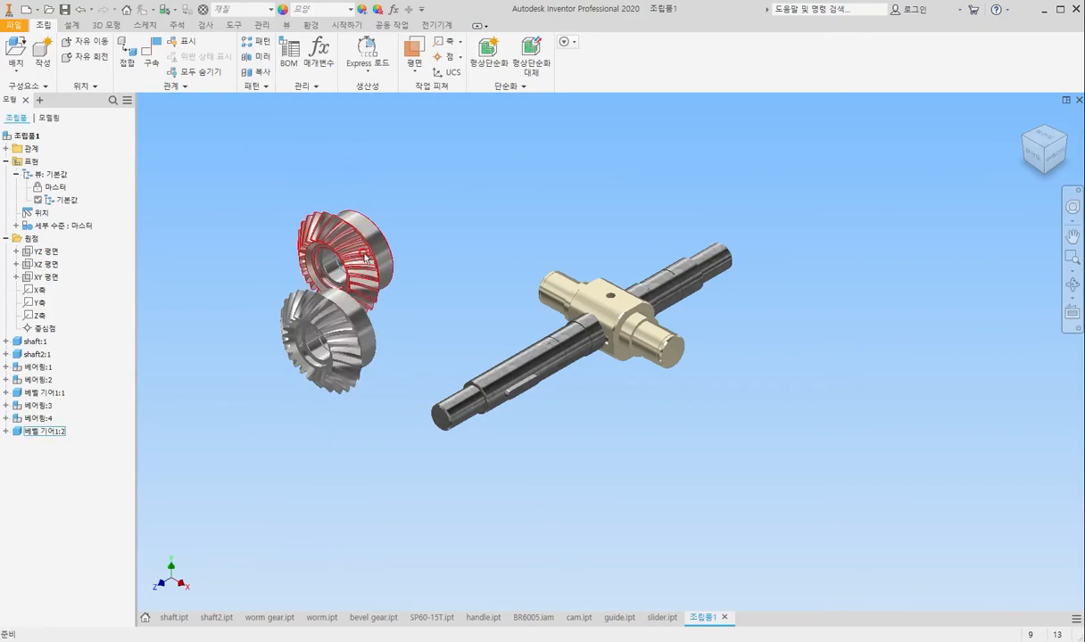
pyautogui.click(599, 411)
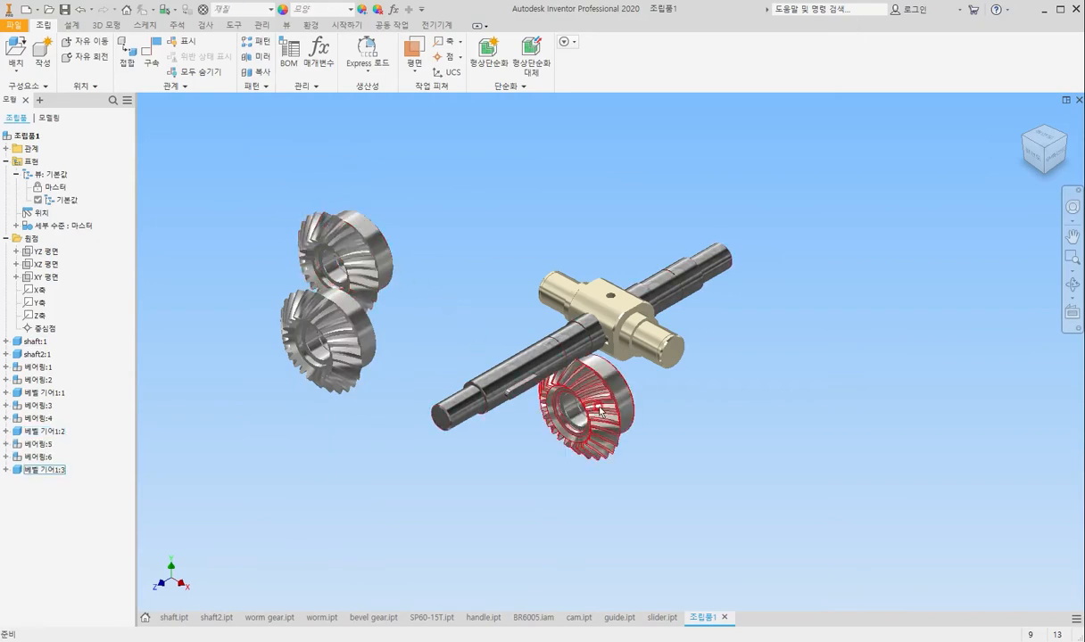
pyautogui.click(623, 408)
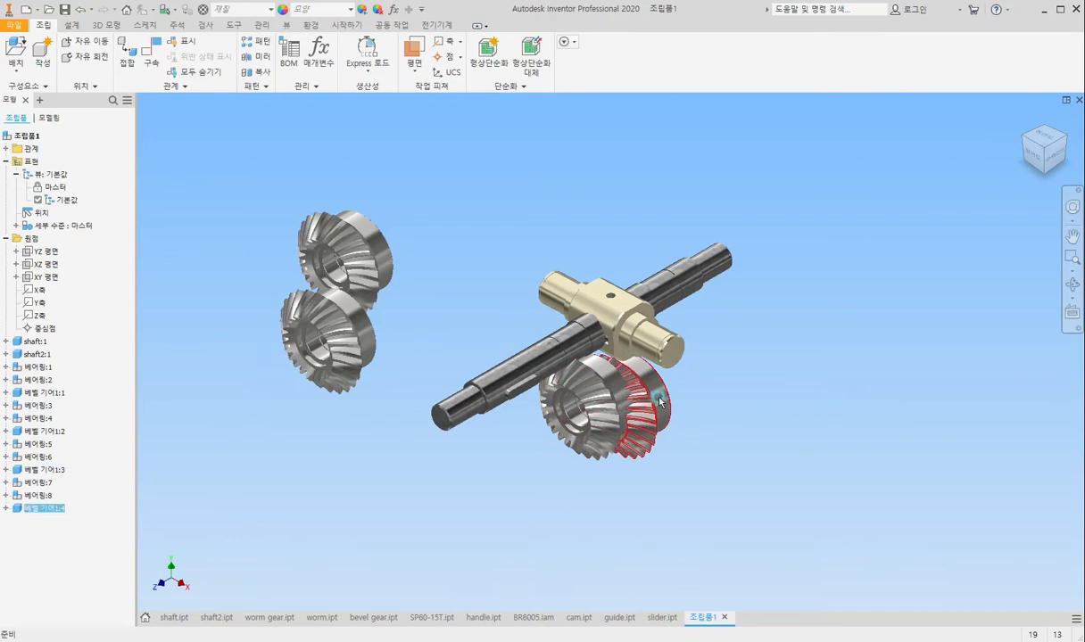
# Spread the duplicated bevel gear sets apart so that each sits near a different end of the crossed shafts.
pyautogui.moveTo(660, 401); pyautogui.dragTo(769, 419)
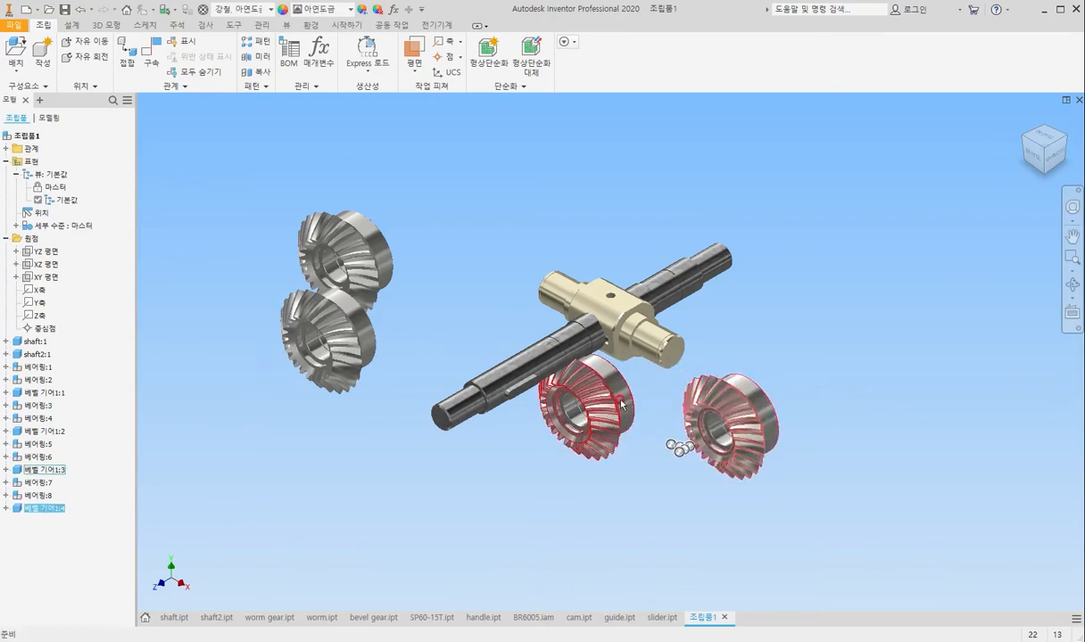
pyautogui.moveTo(621, 404); pyautogui.dragTo(543, 317)
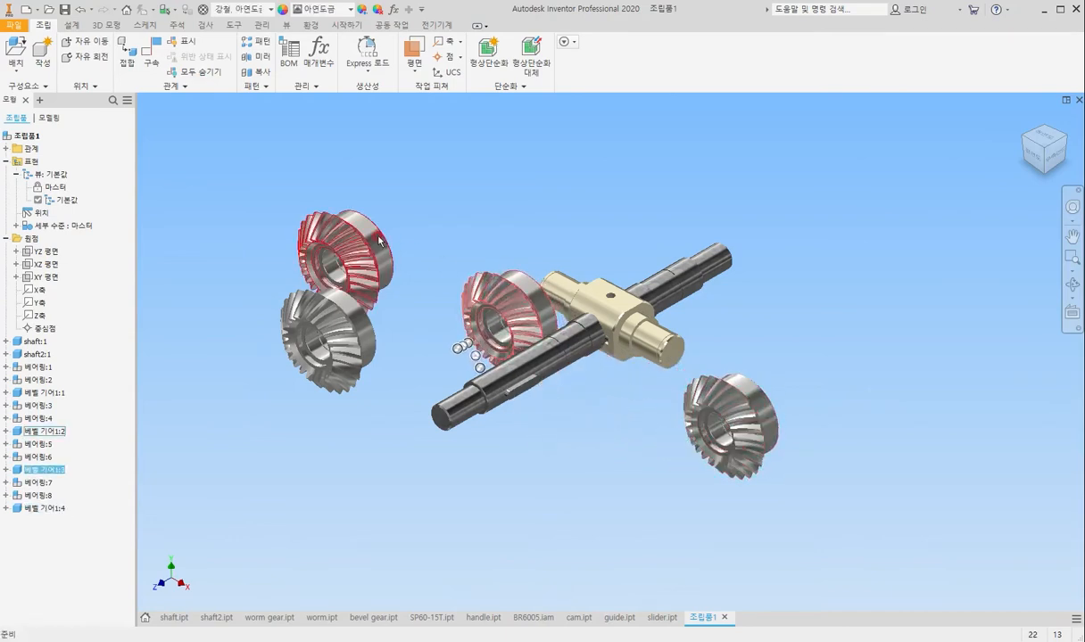
pyautogui.moveTo(379, 241); pyautogui.dragTo(812, 190)
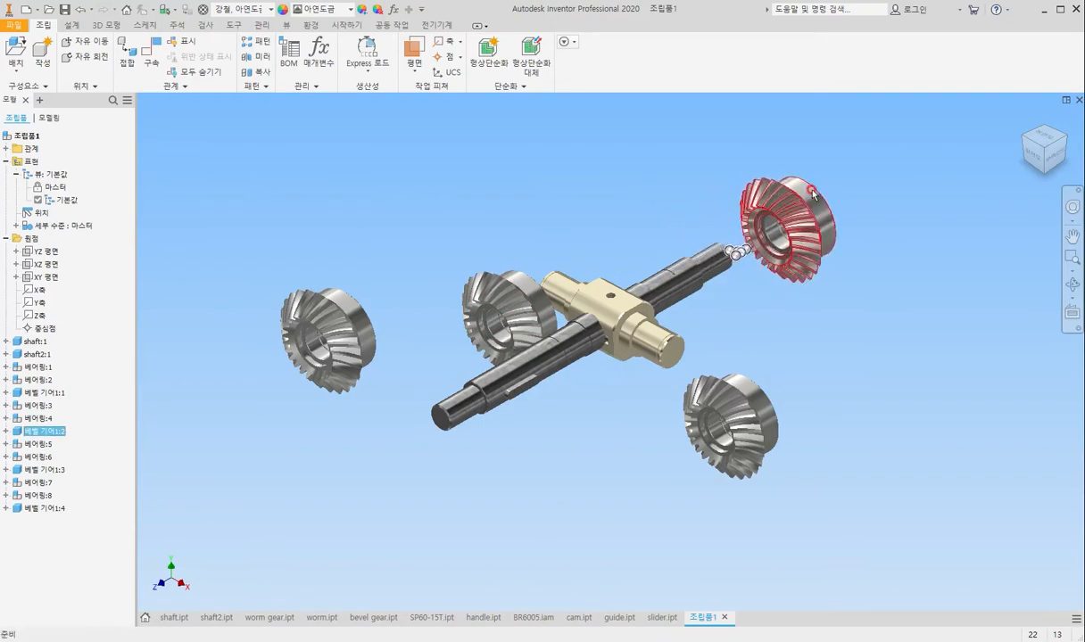
pyautogui.moveTo(529, 291); pyautogui.dragTo(425, 241)
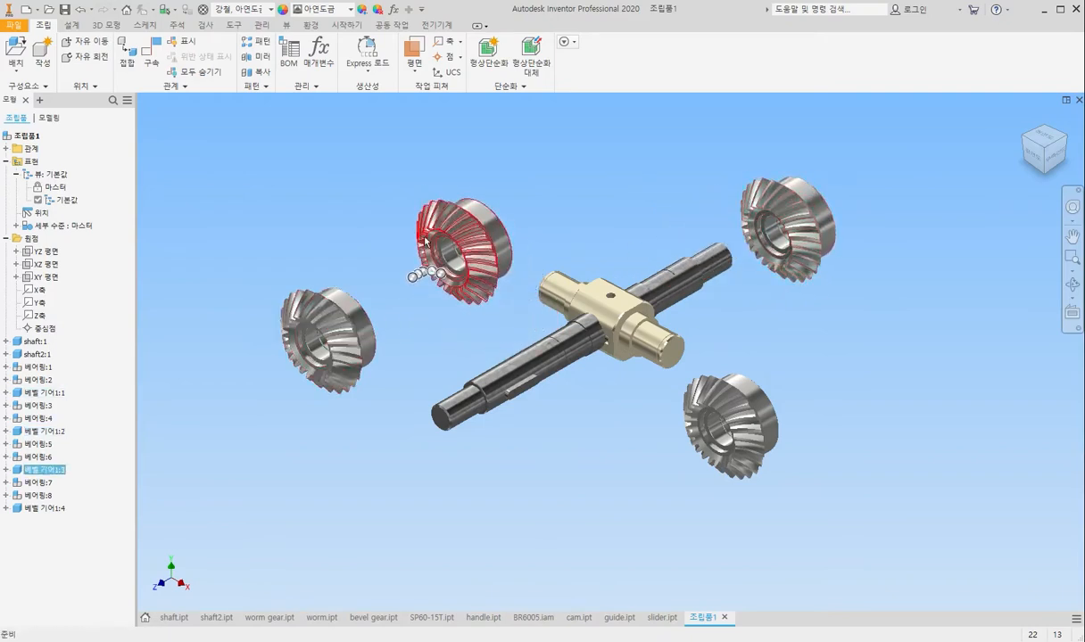
pyautogui.click(404, 346)
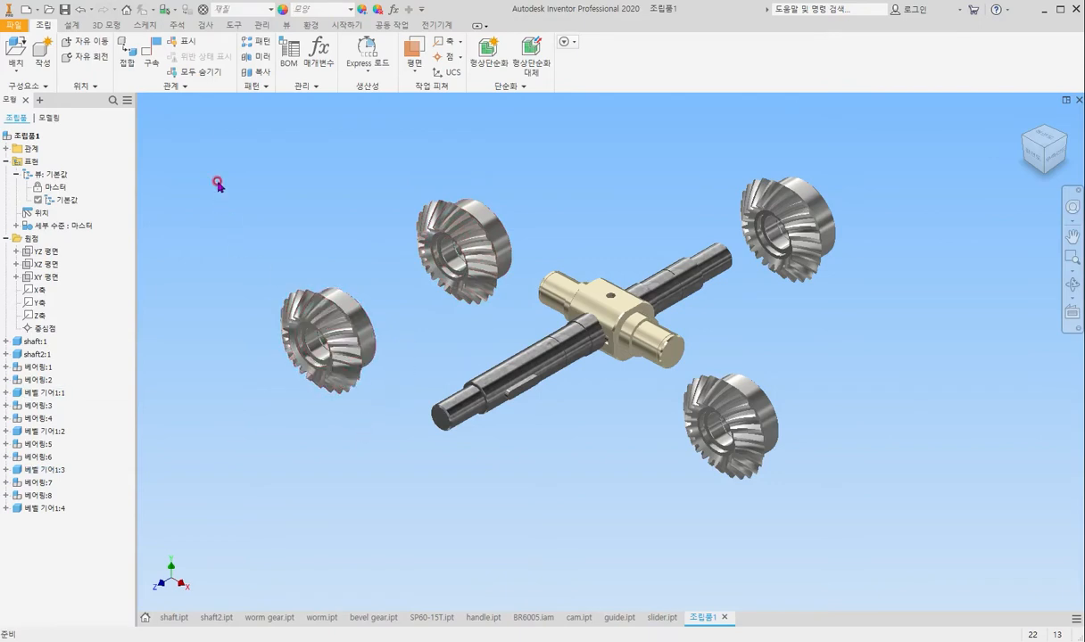
# Mate the original bevel gear's axis coaxially with the near half of the long dark shaft, using a 0 mm offset and the aligned solution.
pyautogui.click(152, 51)
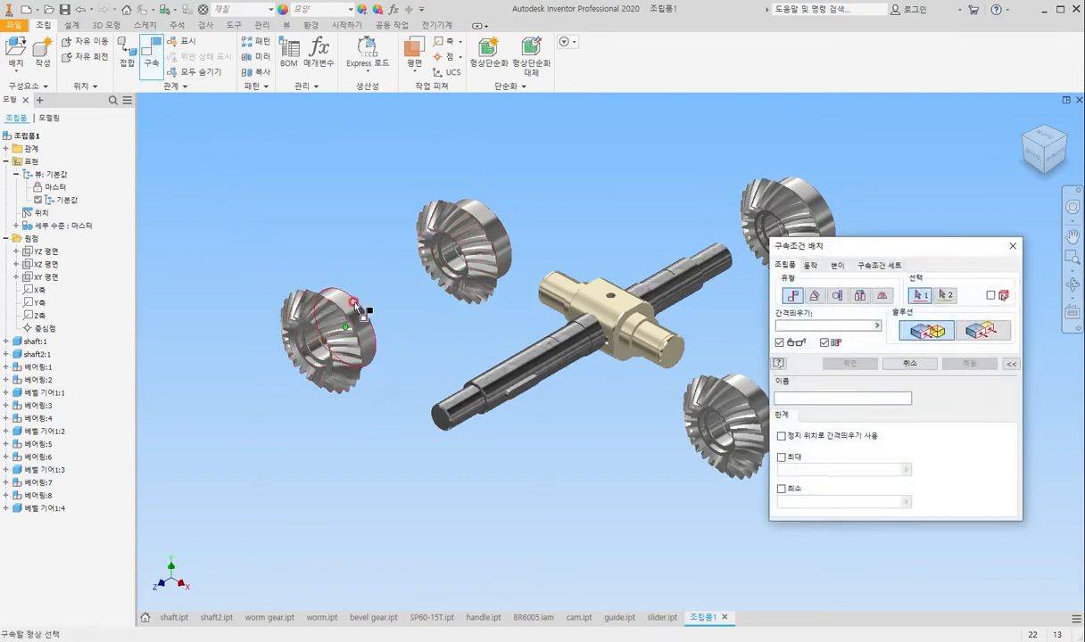
pyautogui.click(354, 310)
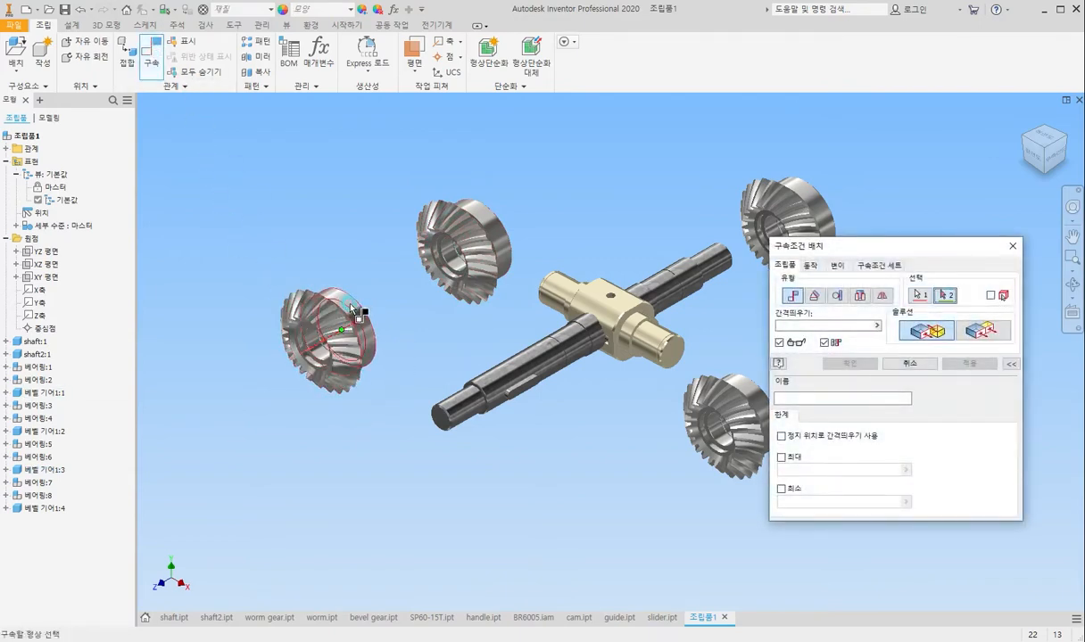
pyautogui.click(539, 360)
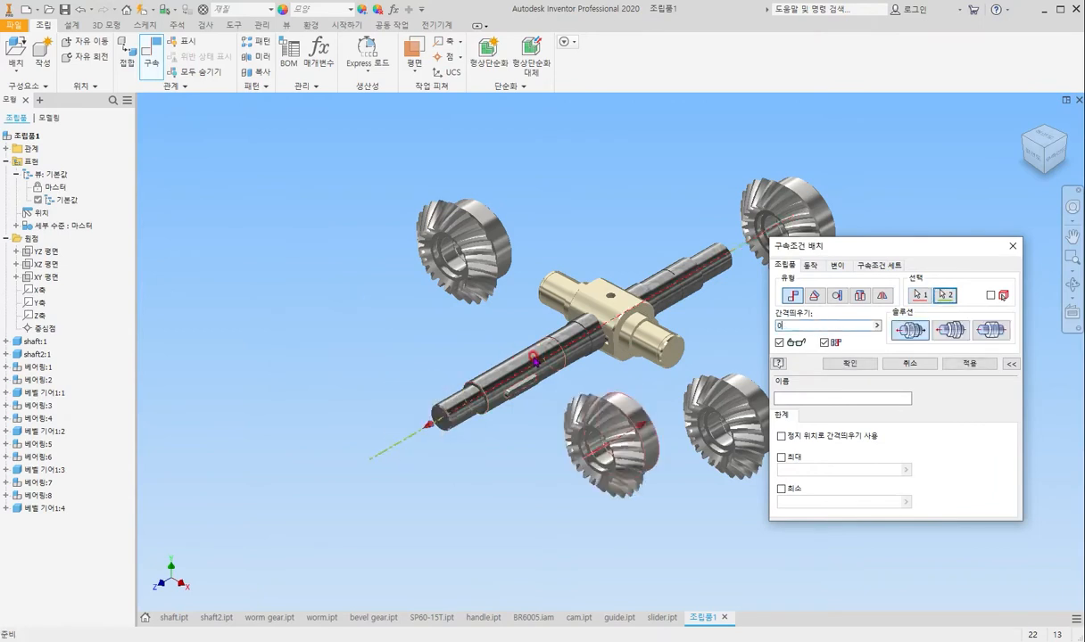
pyautogui.write('0')
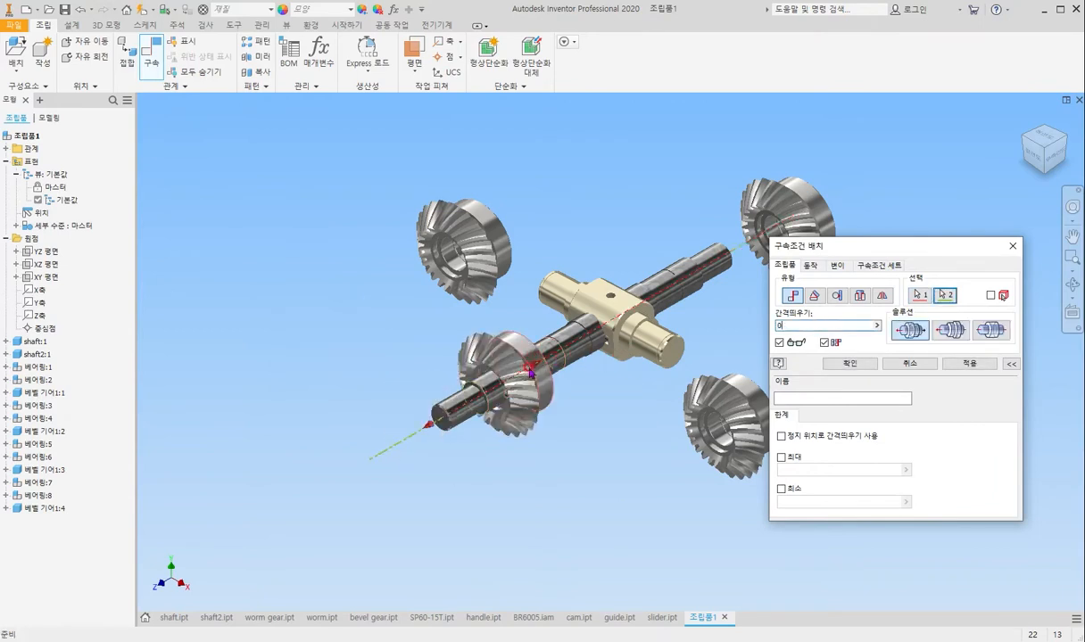
pyautogui.click(955, 332)
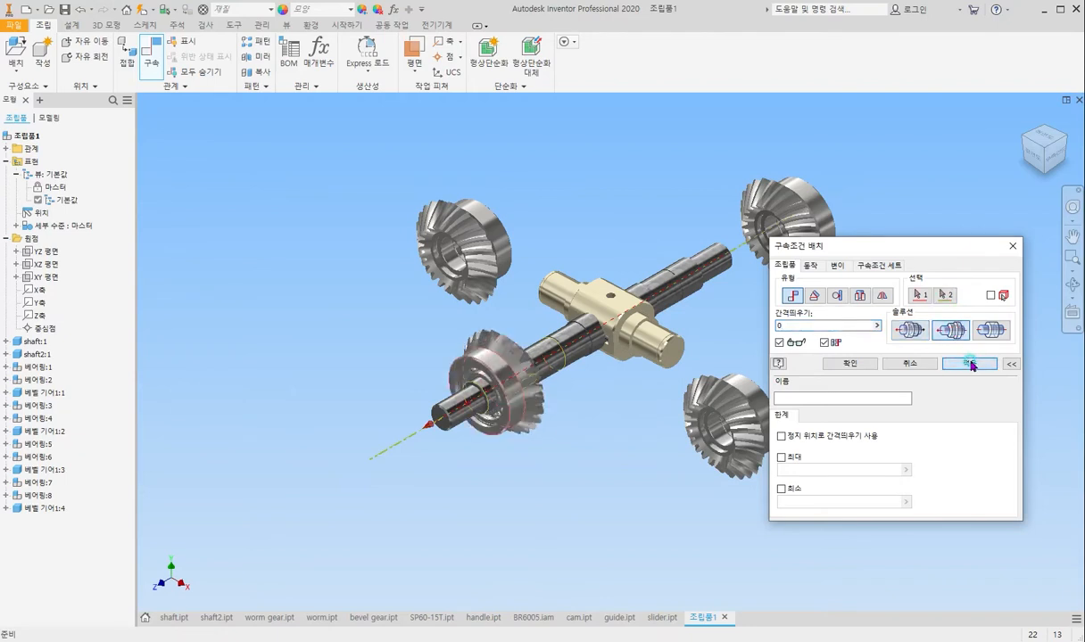
pyautogui.click(970, 364)
# Mate the bevel gear beside the long dark shaft's far end coaxially with that shaft, using the opposed solution.
pyautogui.moveTo(928, 248); pyautogui.dragTo(348, 285)
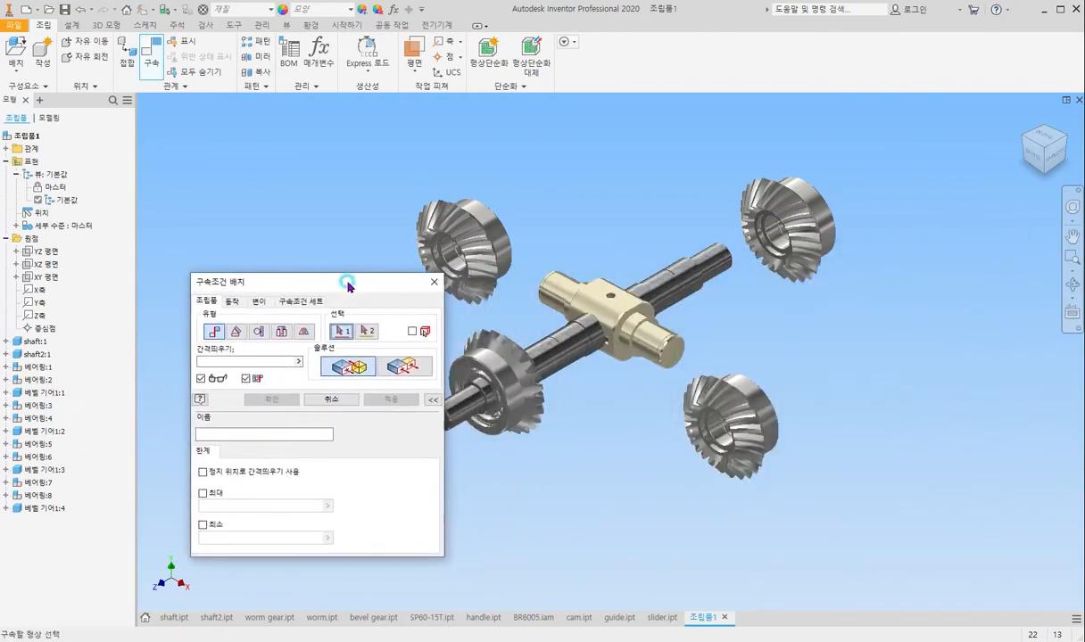
pyautogui.click(817, 205)
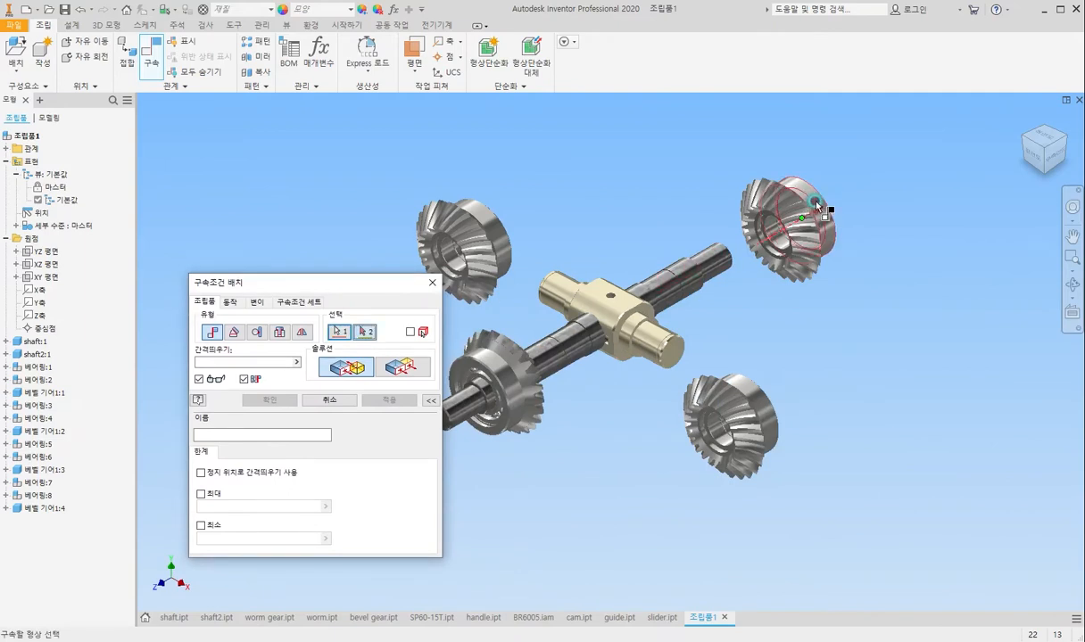
pyautogui.click(684, 278)
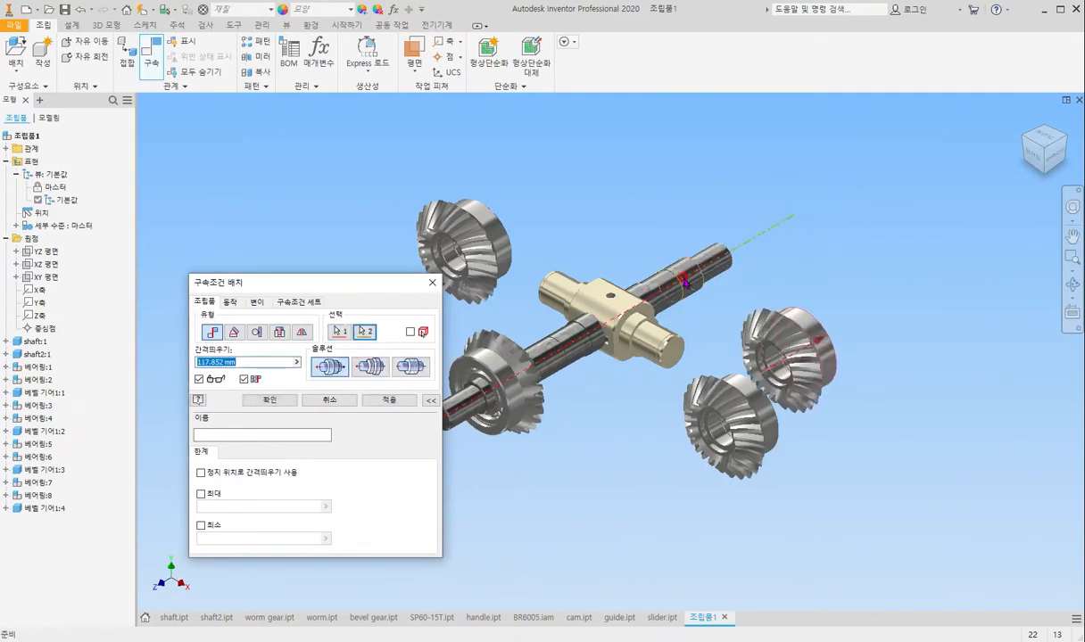
pyautogui.press('Return')
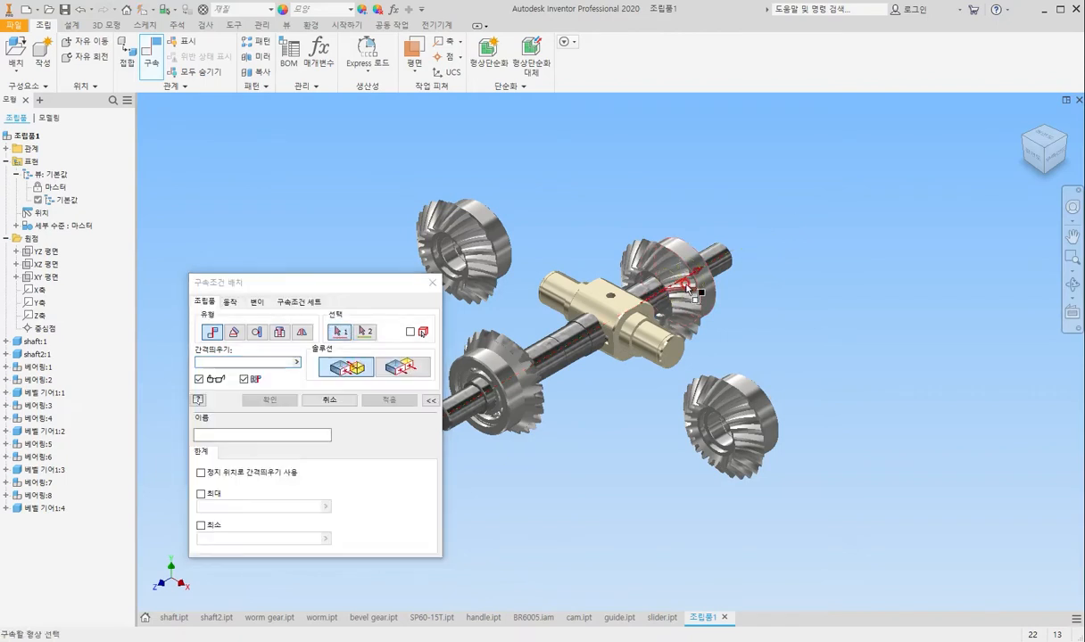
# Mate the bevel gear beside the beige cross shaft's rear end coaxially with that shaft, using a 0 mm offset and the opposed solution.
pyautogui.click(496, 233)
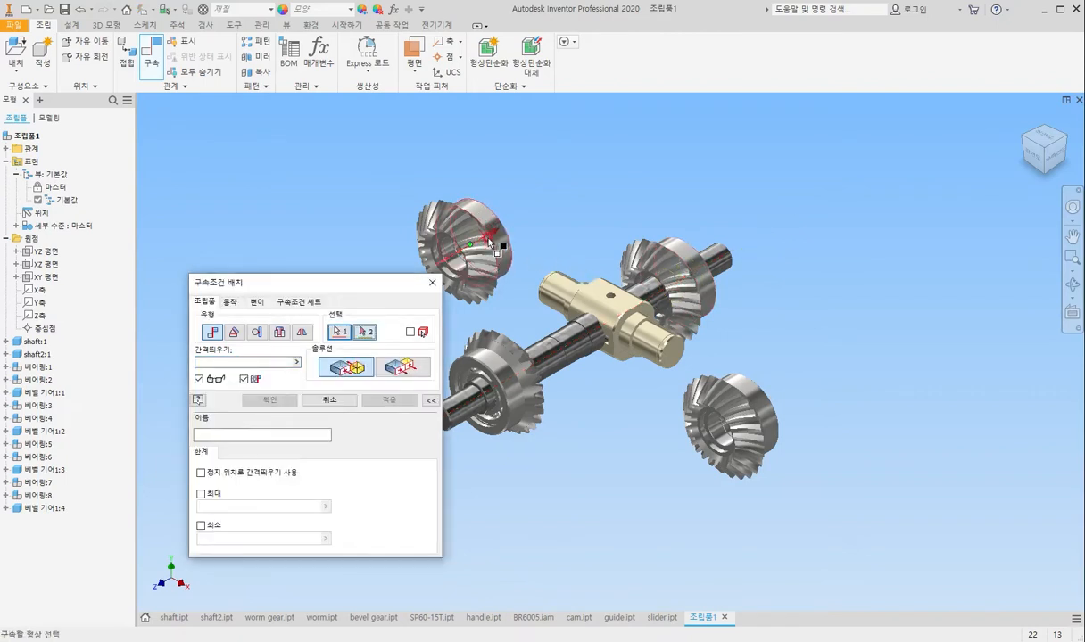
pyautogui.click(546, 301)
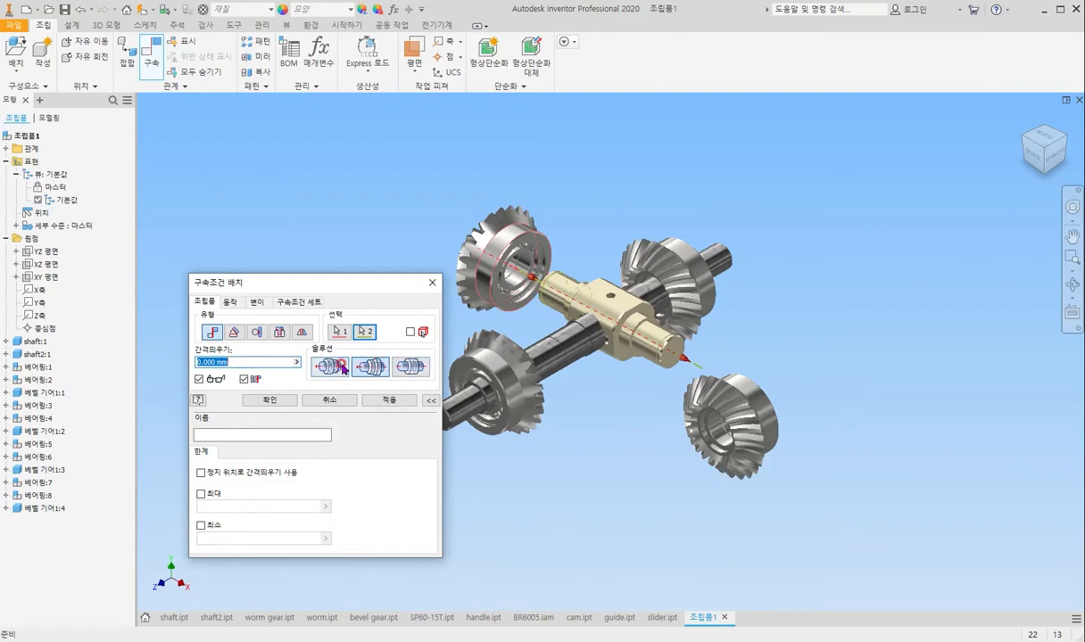
pyautogui.click(319, 369)
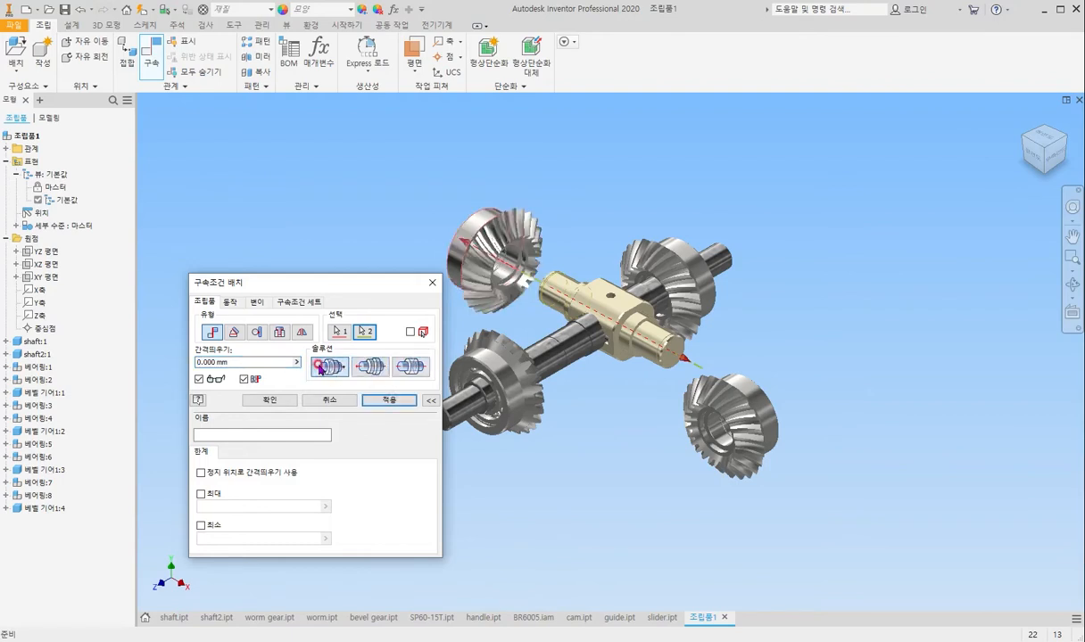
pyautogui.click(393, 402)
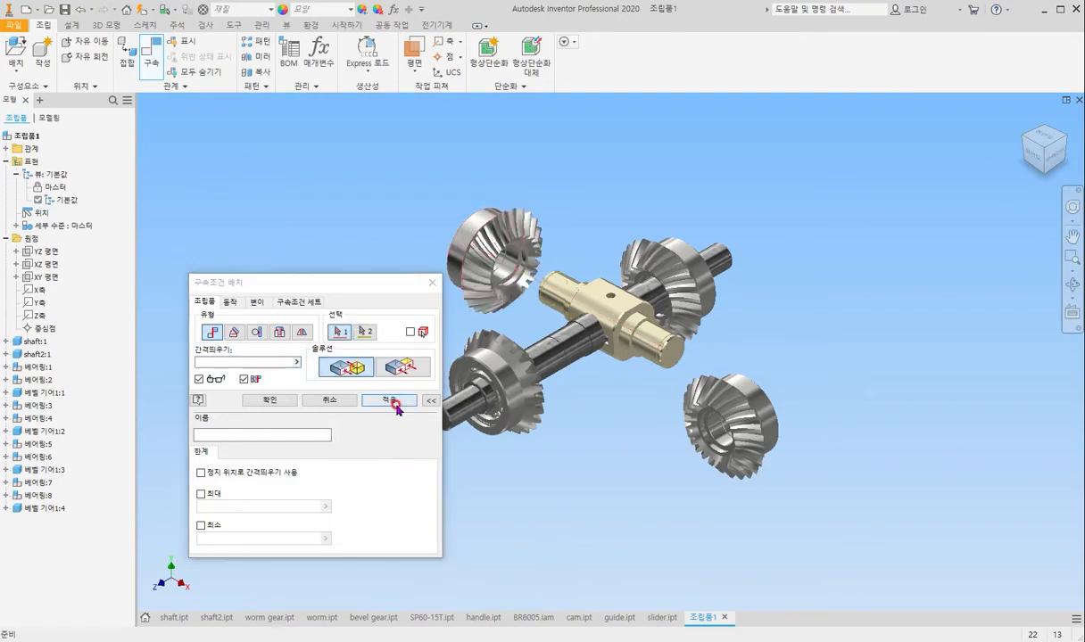
# Mate the remaining bevel gear coaxially with the beige cross shaft's front end, using a 0 mm offset and the aligned solution.
pyautogui.click(749, 394)
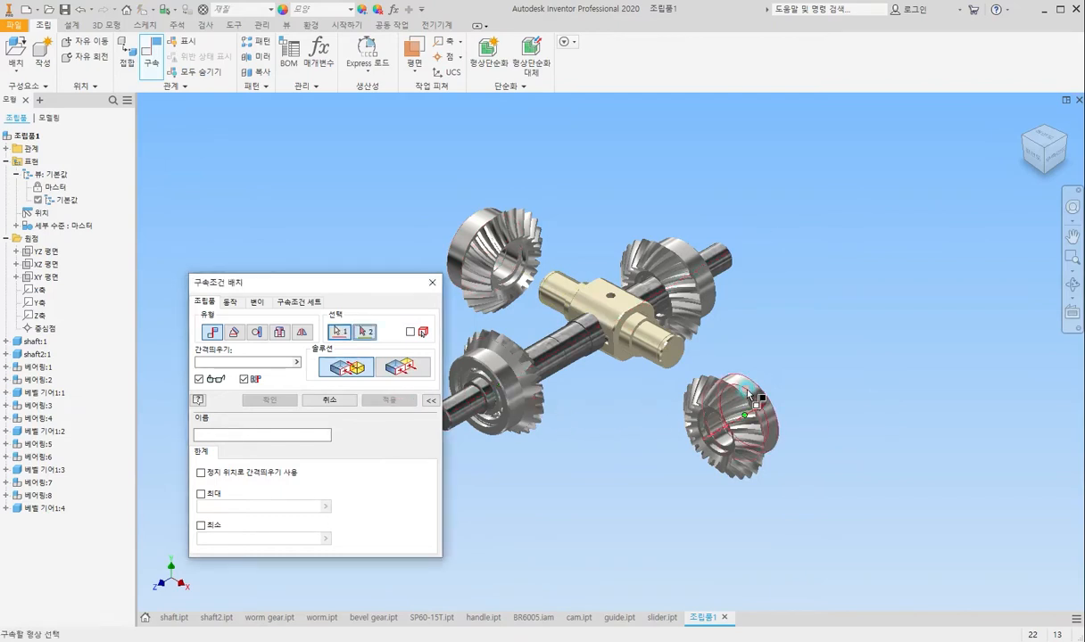
pyautogui.click(647, 335)
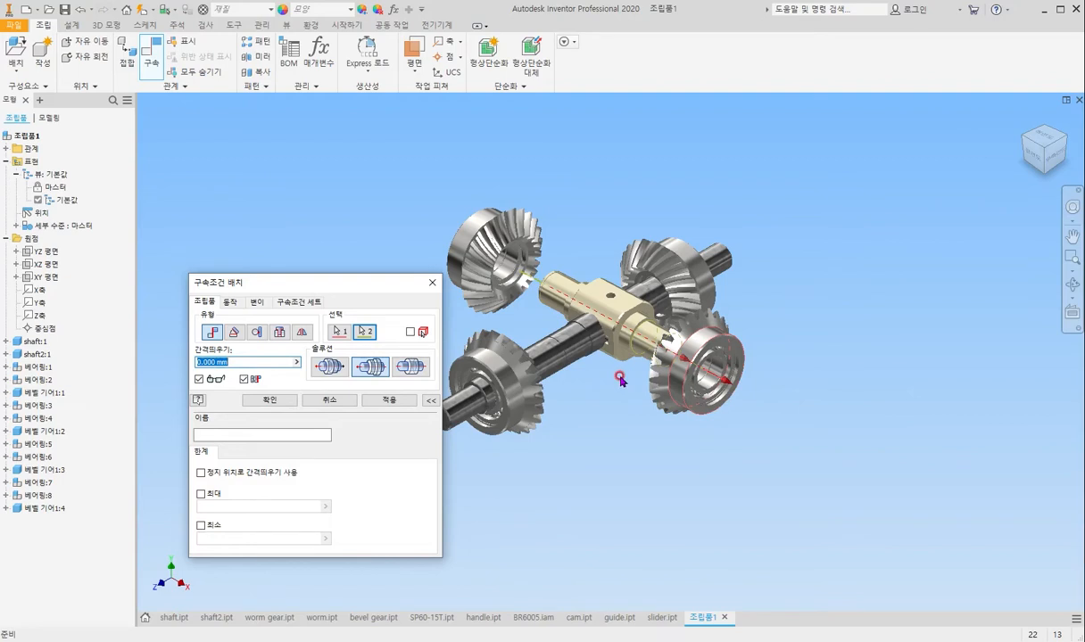
pyautogui.press('Return')
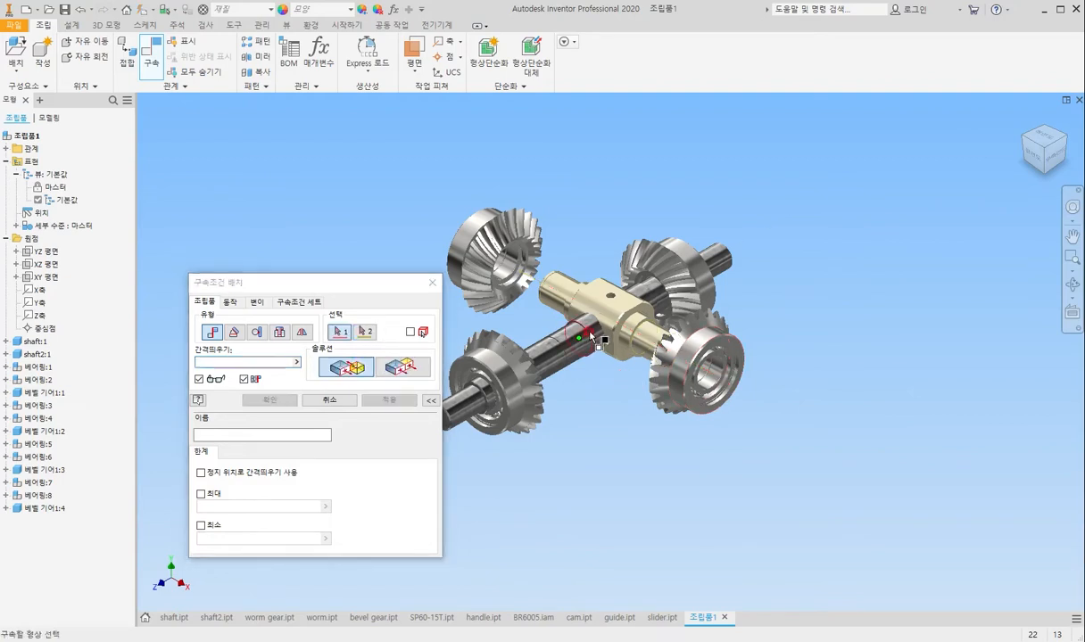
# Mate the inner bearing face of the bevel gear on the long dark shaft's far half against the shaft's shoulder, using a 0 mm offset.
pyautogui.scroll(-2, 613, 310)
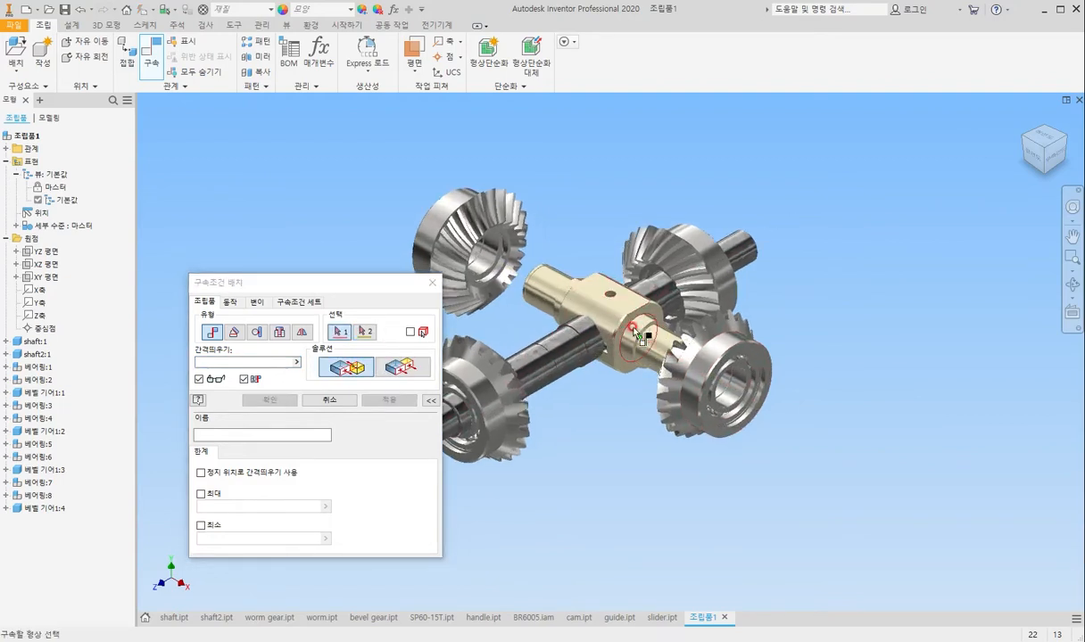
pyautogui.scroll(-5, 664, 293)
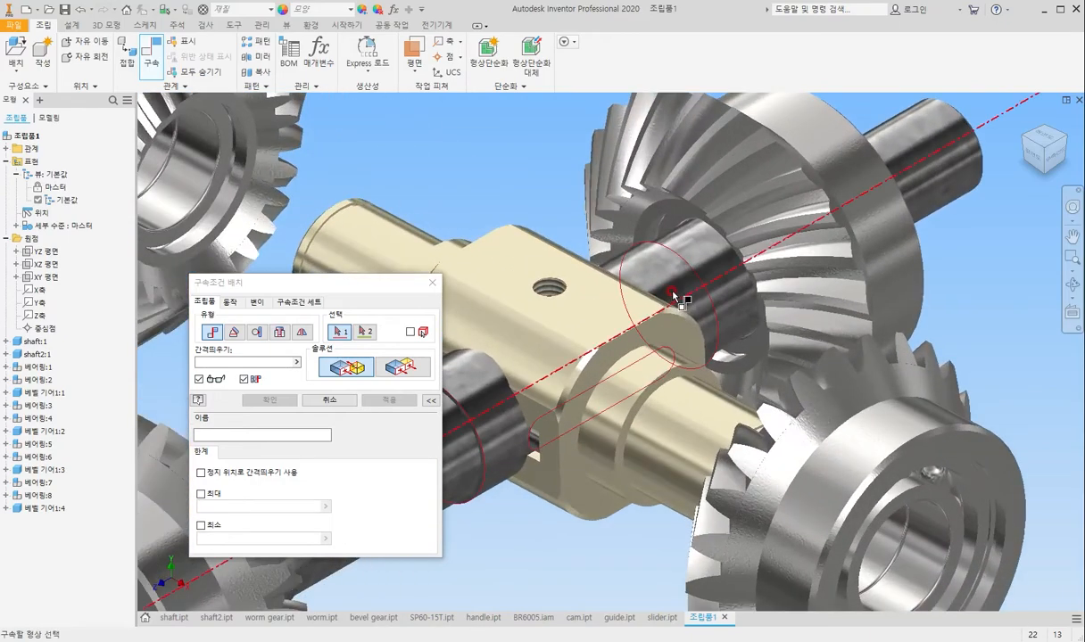
pyautogui.scroll(-3, 671, 261)
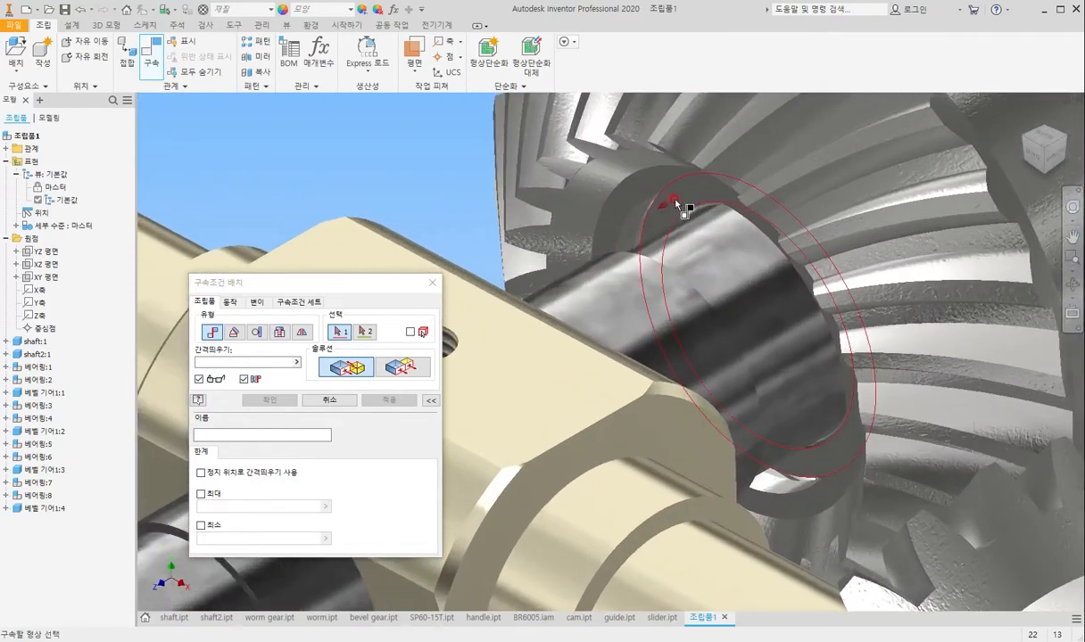
pyautogui.click(672, 204)
pyautogui.scroll(5, 672, 205)
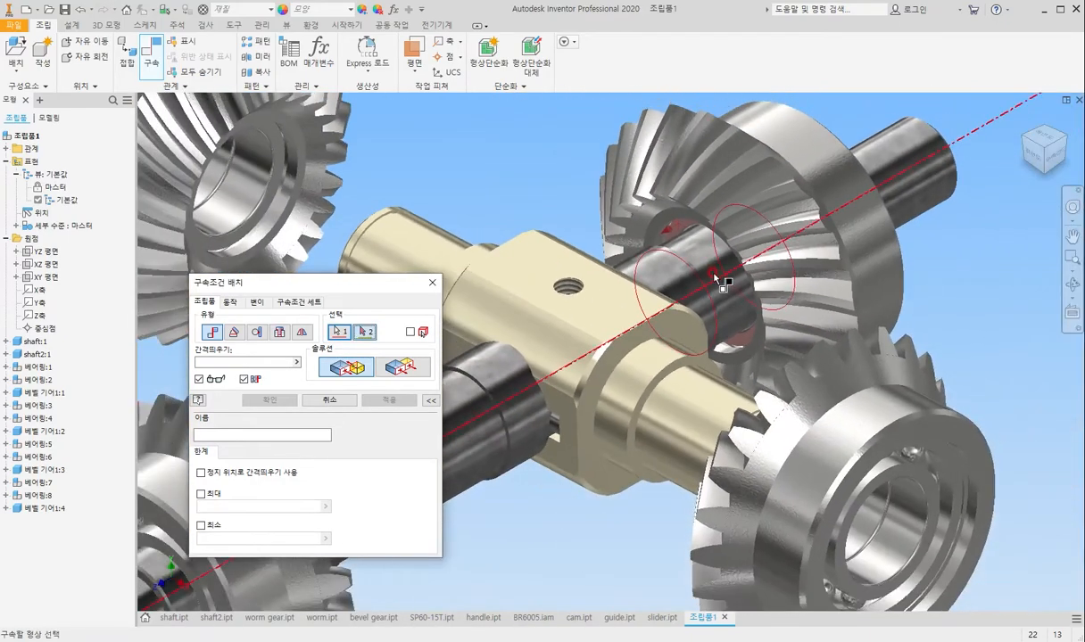
pyautogui.keyDown('shift'); pyautogui.moveTo(712, 271); pyautogui.dragTo(668, 303, button='middle'); pyautogui.keyUp('shift')
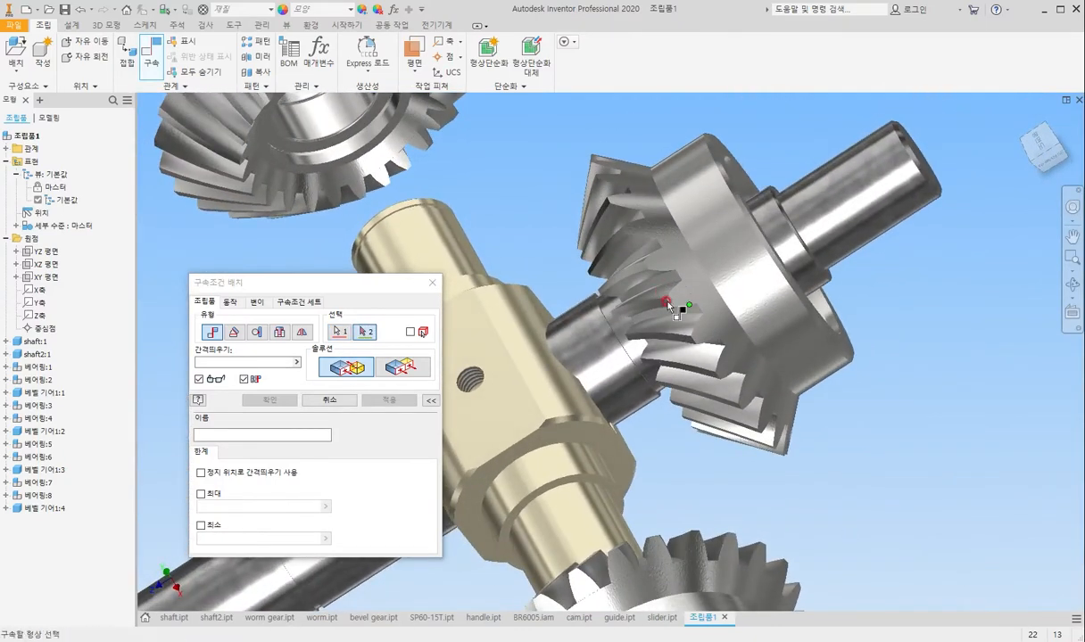
pyautogui.scroll(-5, 622, 319)
pyautogui.scroll(-5, 521, 277)
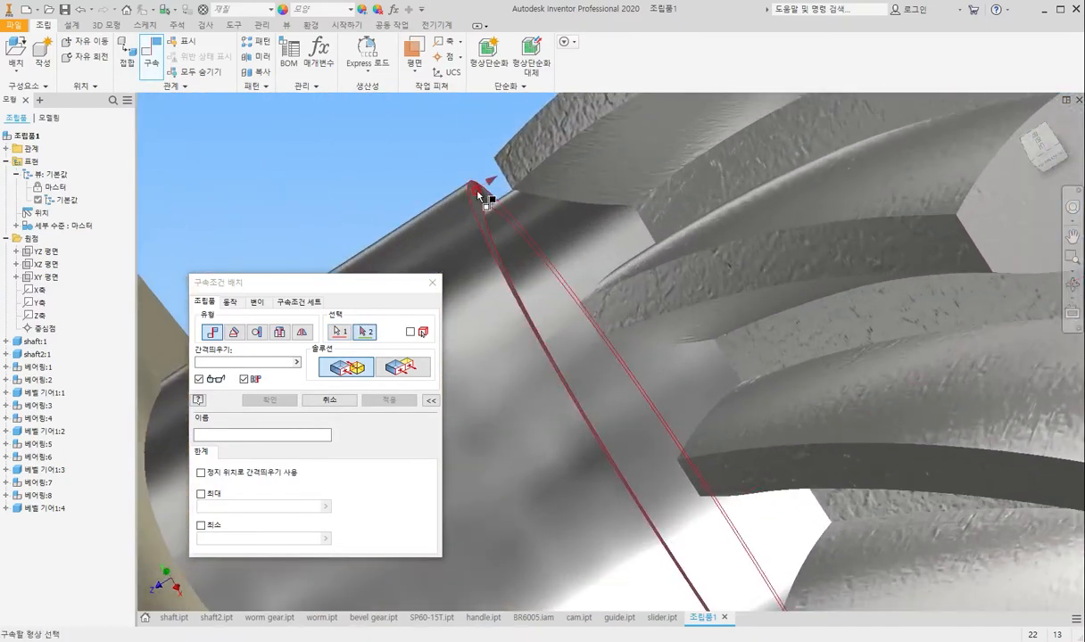
pyautogui.click(476, 192)
pyautogui.click(389, 399)
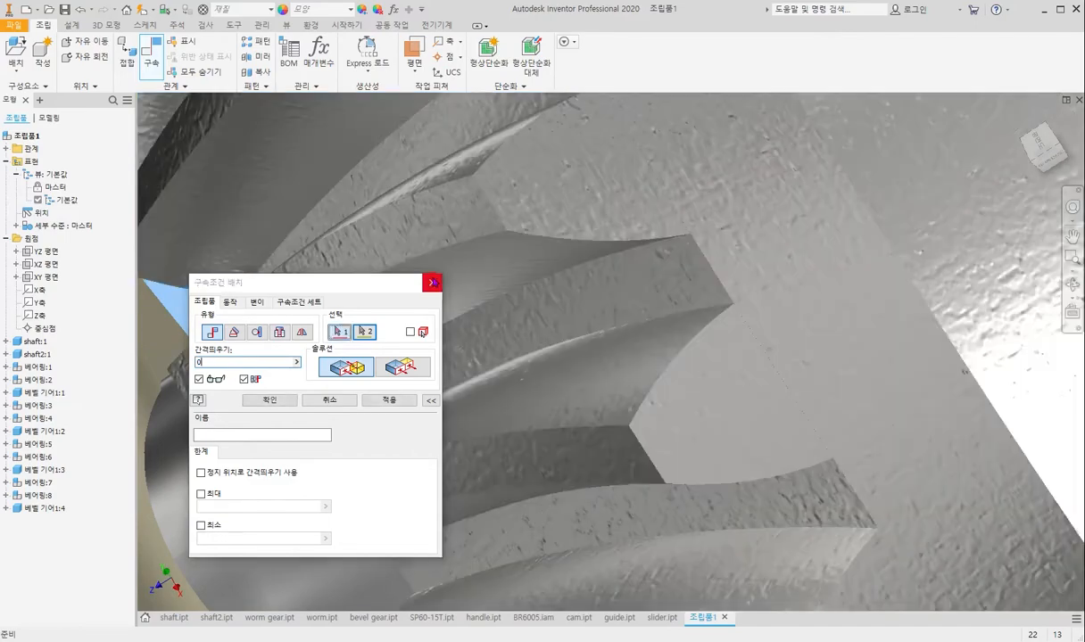
# Mate the rear bevel gear's inner bearing face against the shoulder at the beige cross shaft's rear end.
pyautogui.scroll(5, 730, 267)
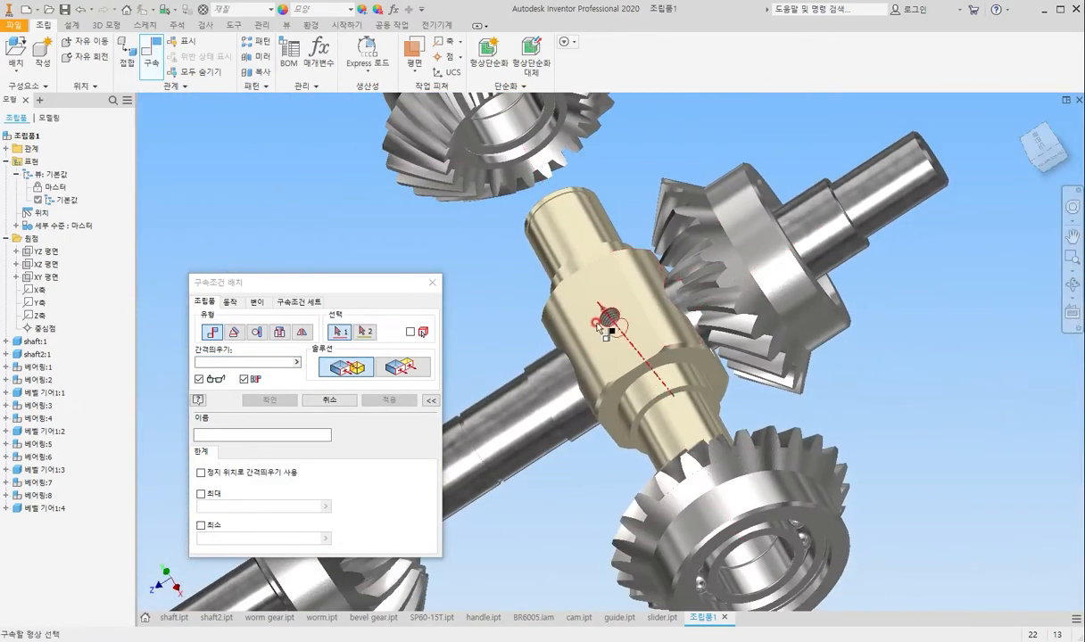
pyautogui.scroll(2, 659, 285)
pyautogui.scroll(-5, 565, 133)
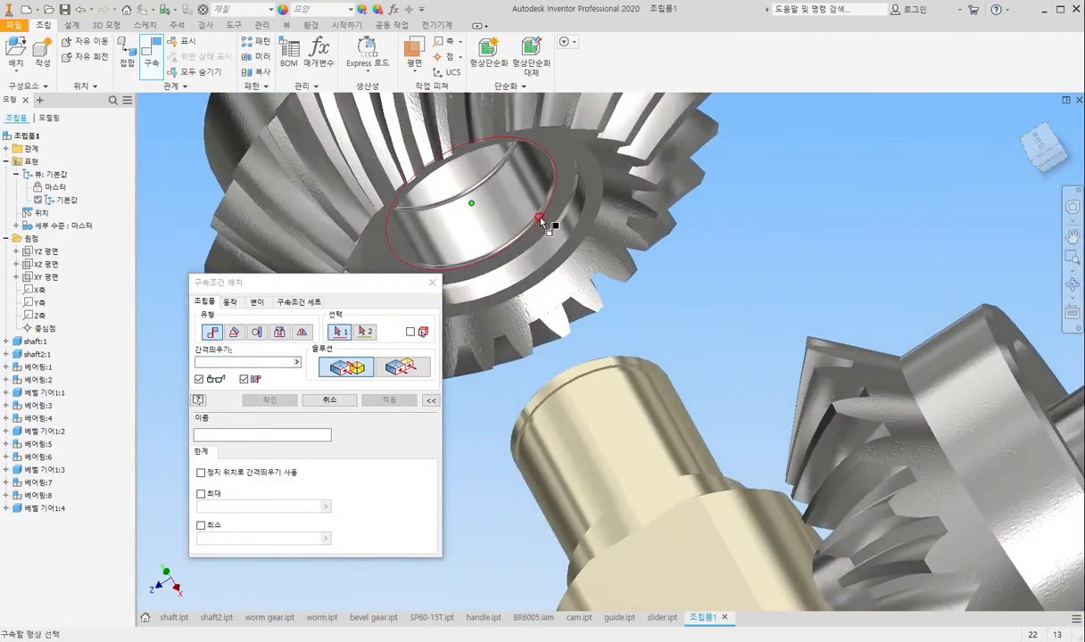
pyautogui.scroll(-3, 549, 223)
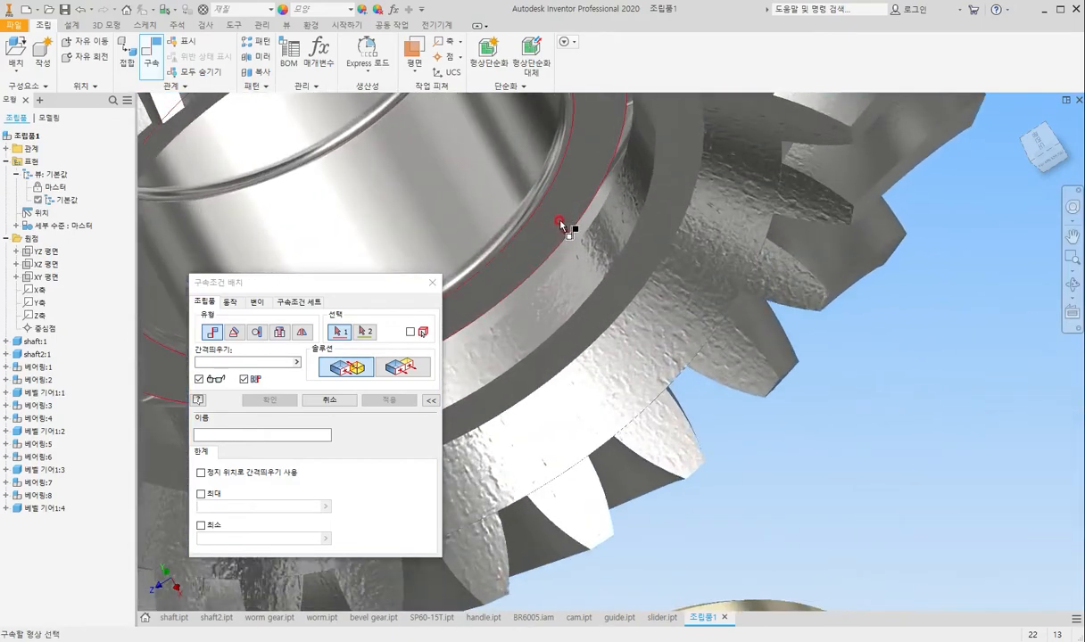
pyautogui.click(562, 225)
pyautogui.scroll(4, 658, 245)
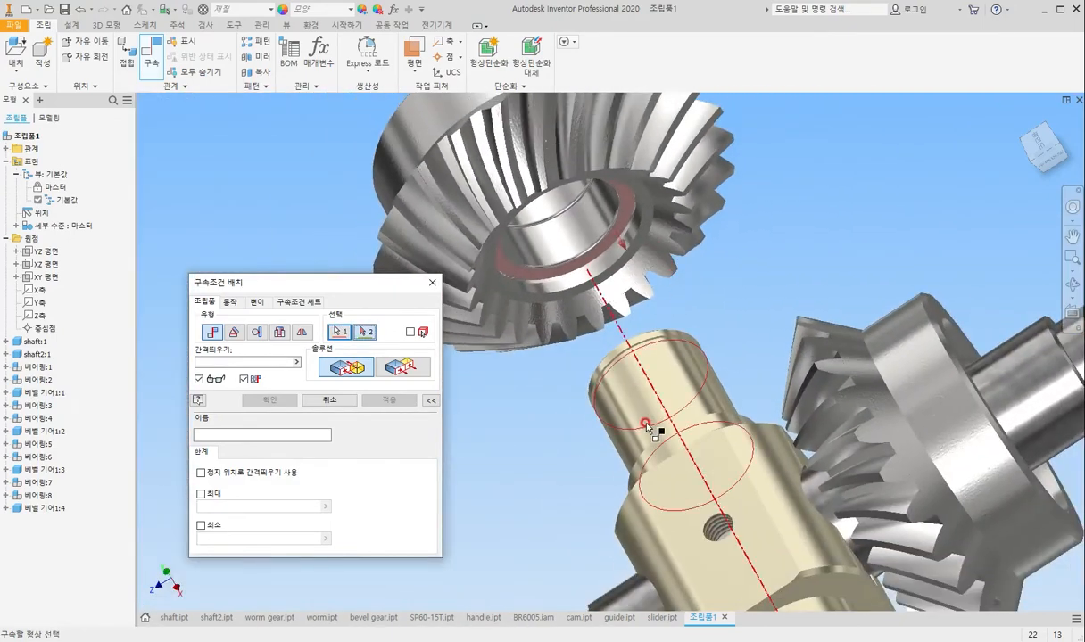
pyautogui.scroll(1, 642, 415)
pyautogui.keyDown('shift'); pyautogui.moveTo(628, 387); pyautogui.dragTo(694, 457, button='middle'); pyautogui.keyUp('shift')
pyautogui.scroll(-5, 778, 541)
pyautogui.click(817, 494)
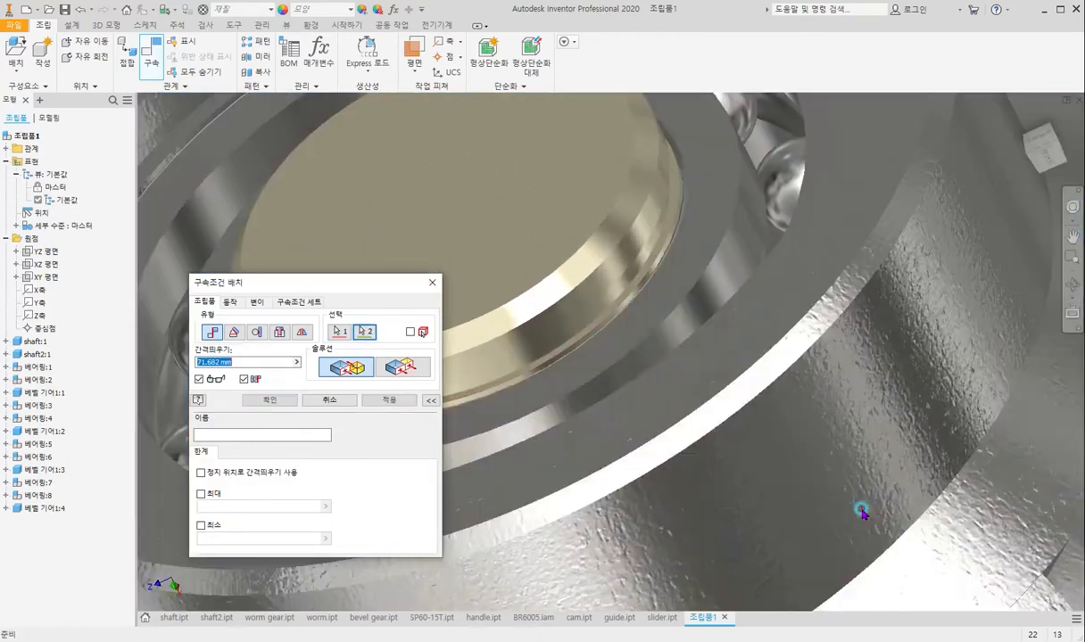
pyautogui.press('Return')
# Mate the front bevel gear's inner bearing face against the shoulder at the beige cross shaft's front end.
pyautogui.scroll(6, 733, 457)
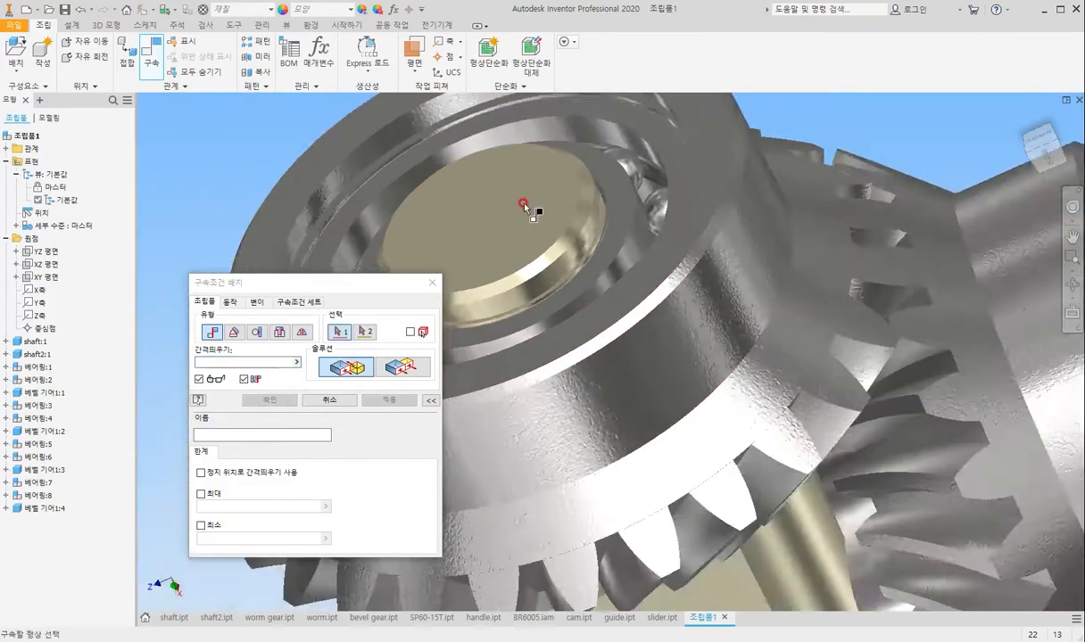
pyautogui.scroll(-6, 614, 334)
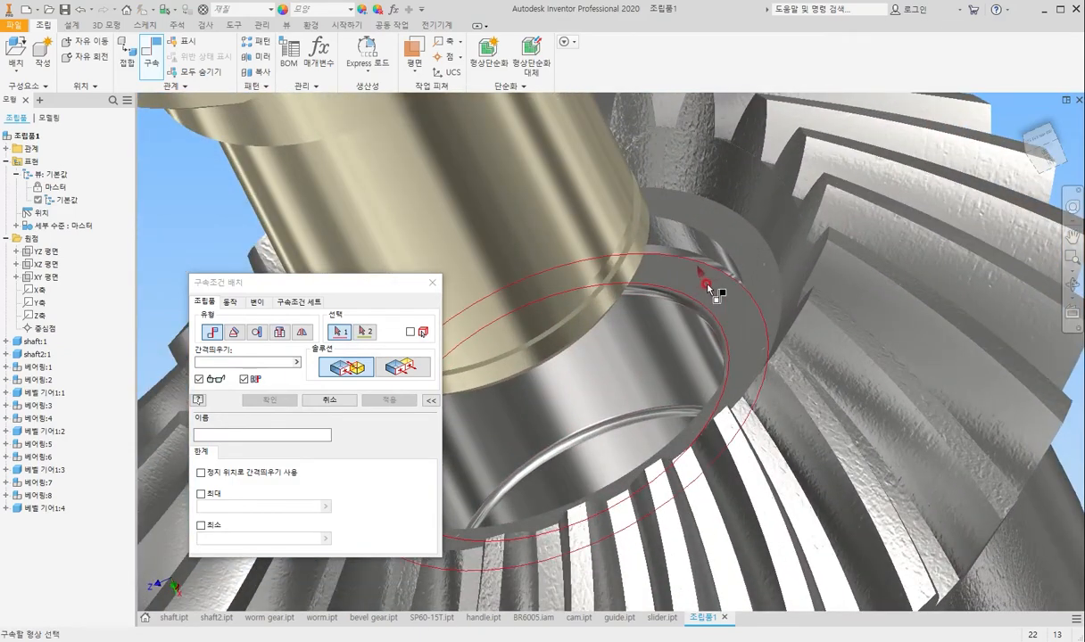
pyautogui.click(707, 285)
pyautogui.scroll(7, 681, 337)
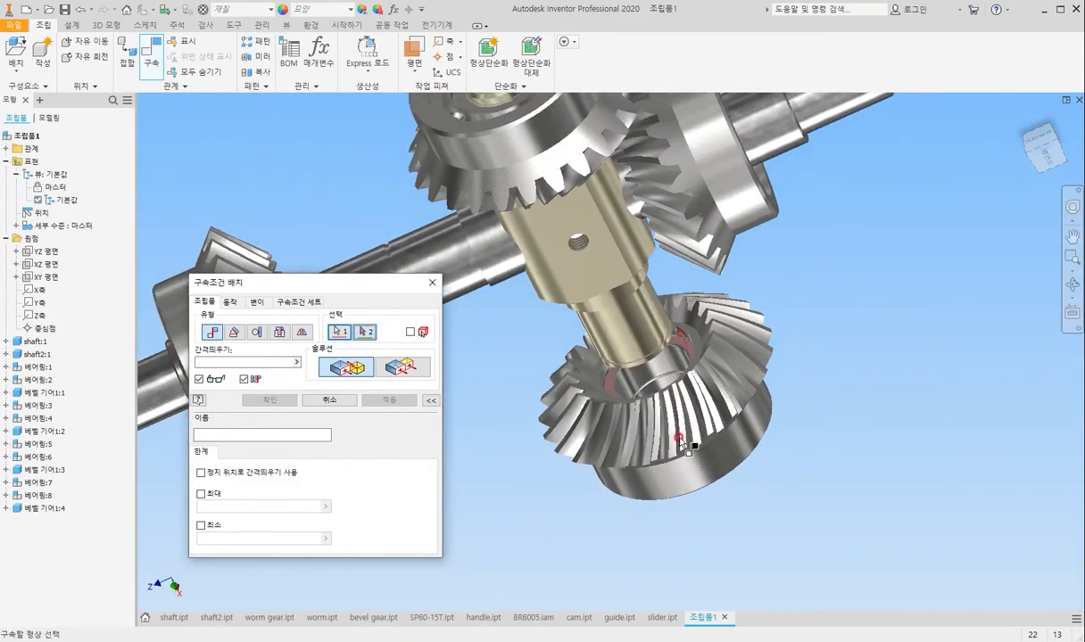
pyautogui.keyDown('shift'); pyautogui.moveTo(689, 437); pyautogui.dragTo(641, 358, button='middle'); pyautogui.keyUp('shift')
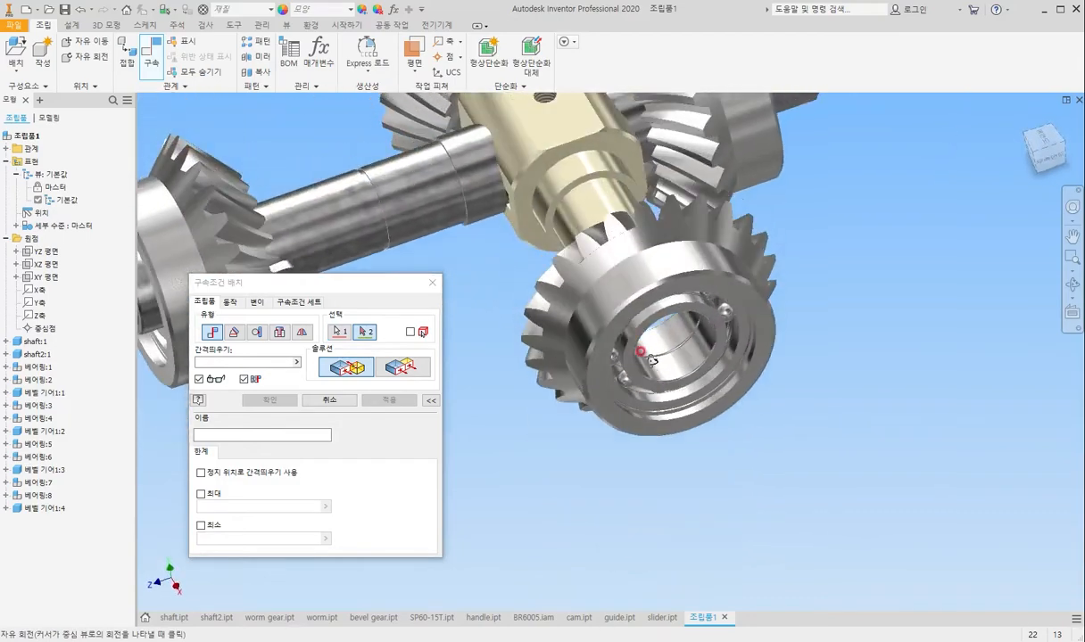
pyautogui.scroll(-5, 641, 358)
pyautogui.click(654, 189)
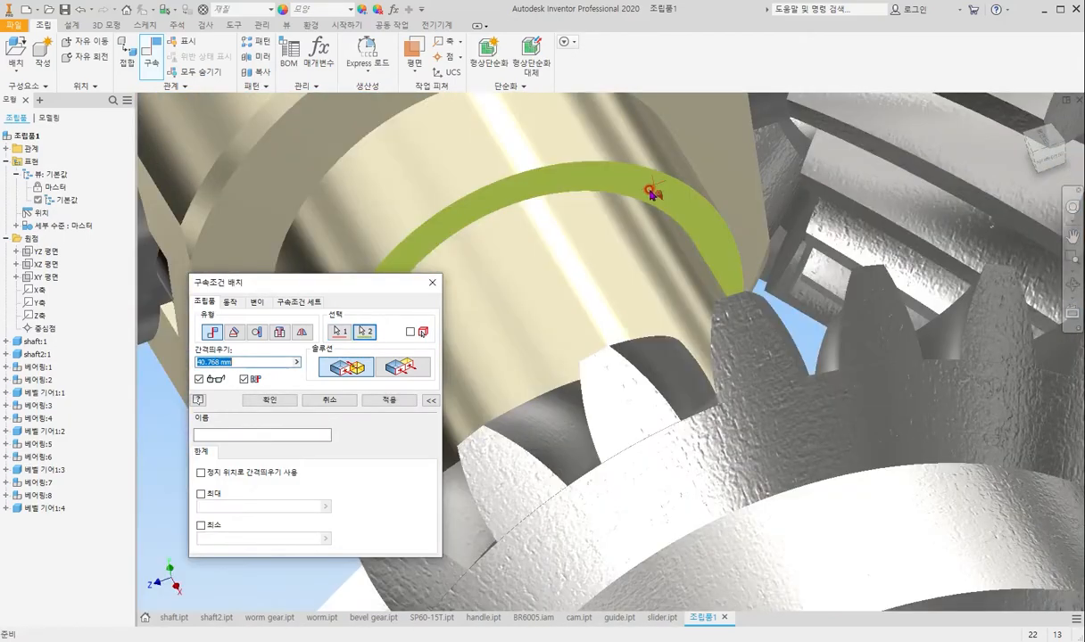
pyautogui.press('Return')
# Mate the long dark shaft's near shoulder against the inner bearing face of the bevel gear on that side and finish constraining.
pyautogui.scroll(8, 654, 214)
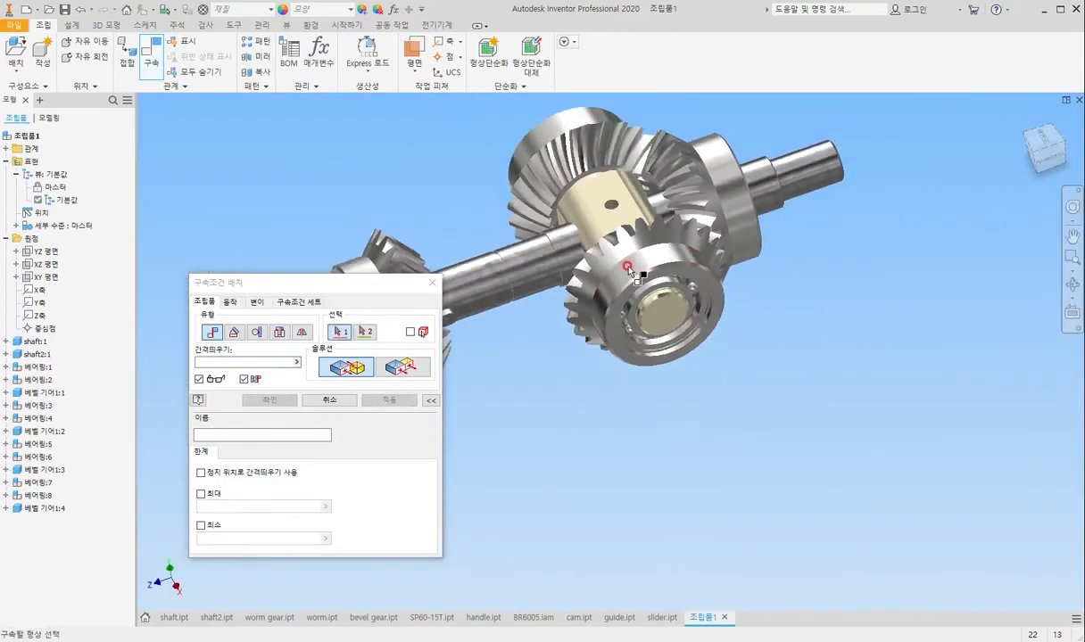
pyautogui.scroll(-5, 549, 251)
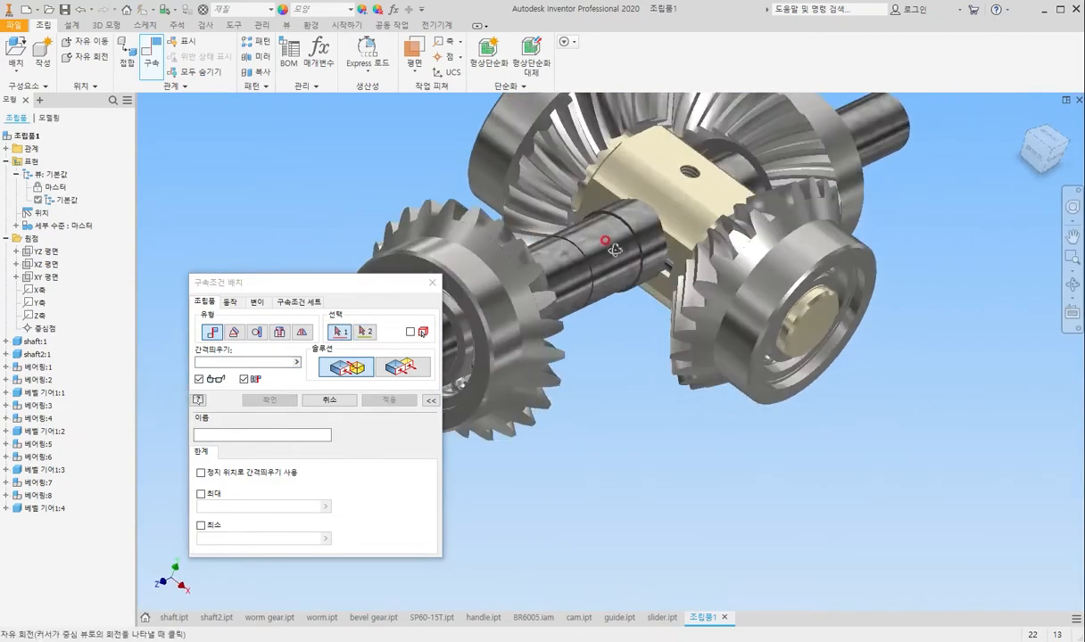
pyautogui.scroll(-4, 627, 238)
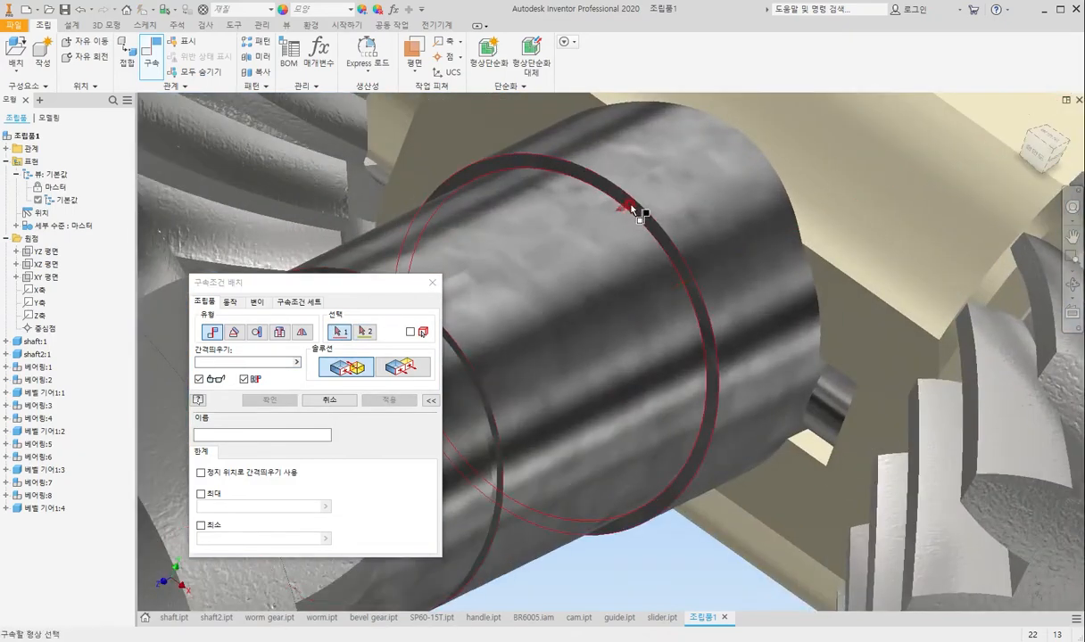
pyautogui.click(632, 211)
pyautogui.scroll(4, 629, 214)
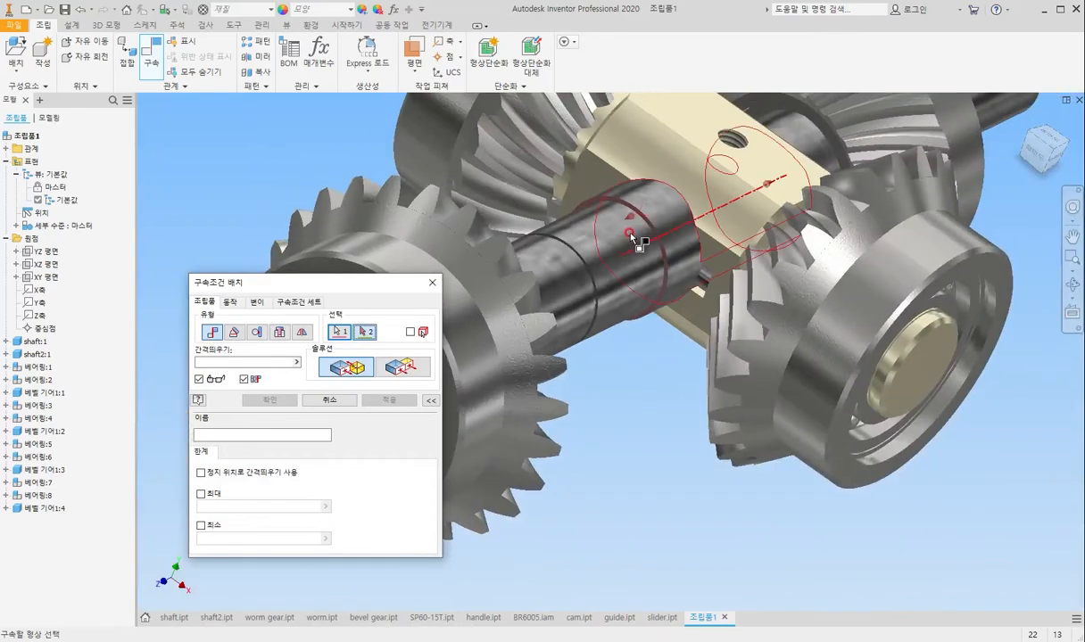
pyautogui.scroll(-2, 634, 238)
pyautogui.keyDown('shift'); pyautogui.moveTo(625, 251); pyautogui.dragTo(559, 327, button='middle'); pyautogui.keyUp('shift')
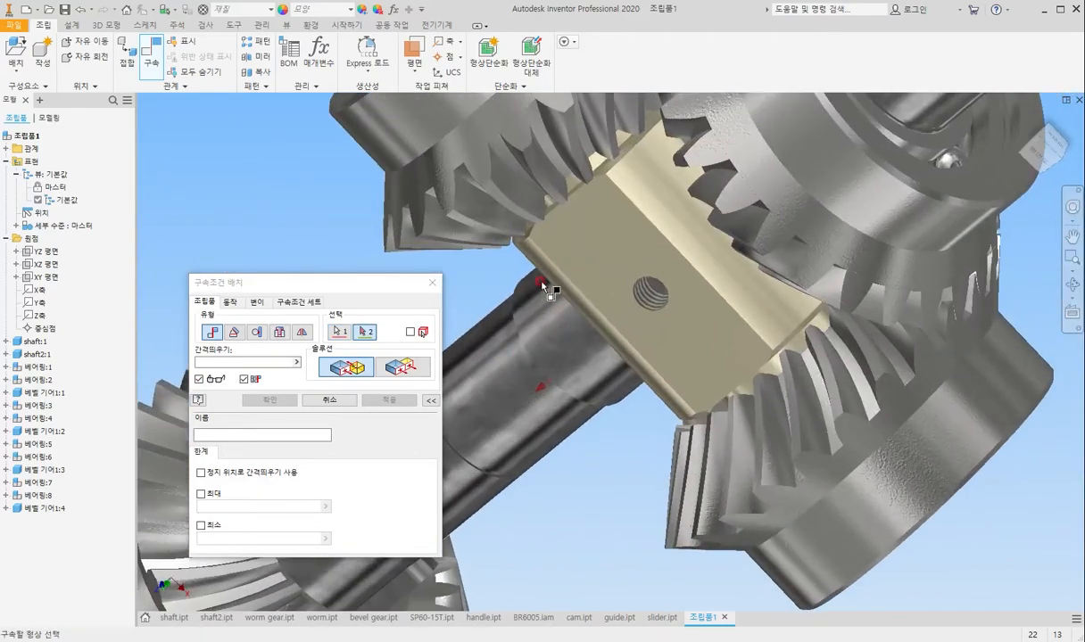
pyautogui.scroll(4, 546, 287)
pyautogui.scroll(-7, 522, 305)
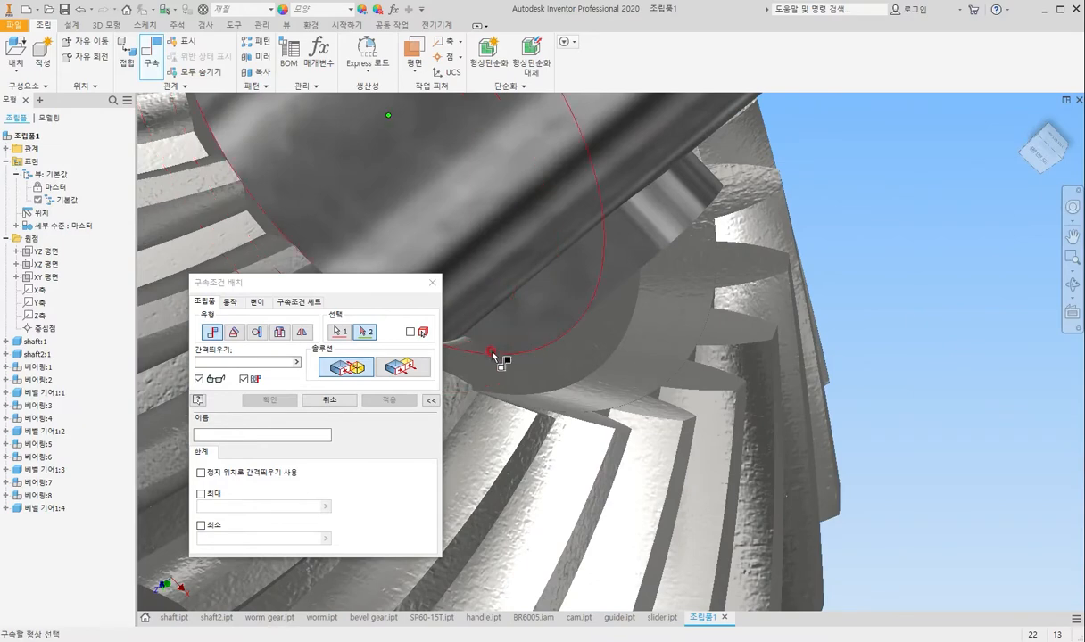
pyautogui.scroll(3, 570, 346)
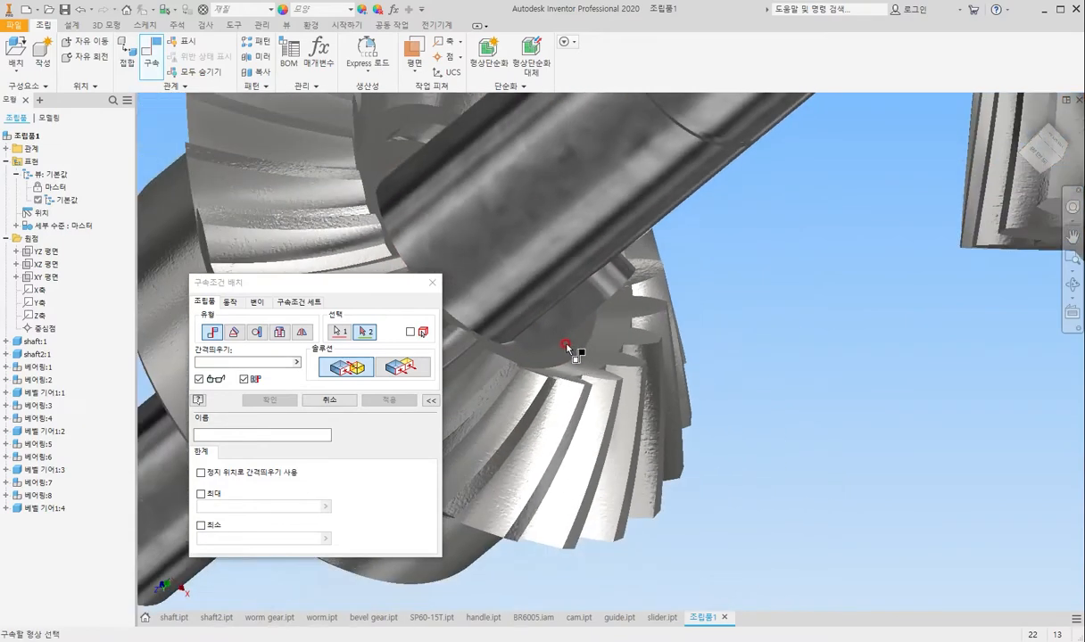
pyautogui.scroll(-1, 570, 346)
pyautogui.keyDown('shift'); pyautogui.moveTo(570, 346); pyautogui.dragTo(554, 342, button='middle'); pyautogui.keyUp('shift')
pyautogui.scroll(-1, 511, 286)
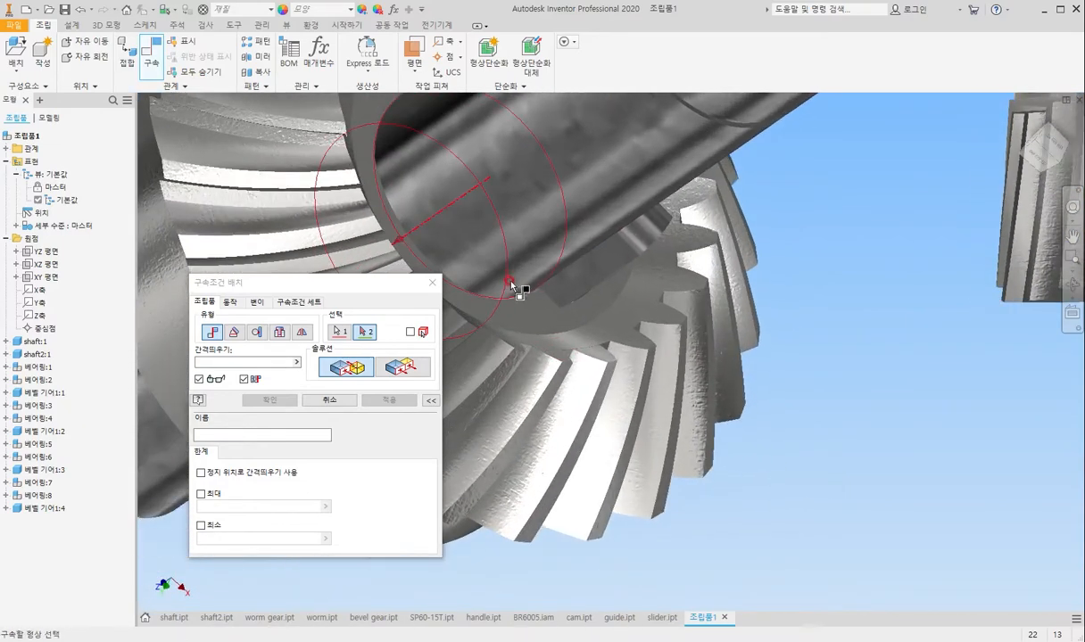
pyautogui.scroll(3, 529, 286)
pyautogui.scroll(-4, 484, 177)
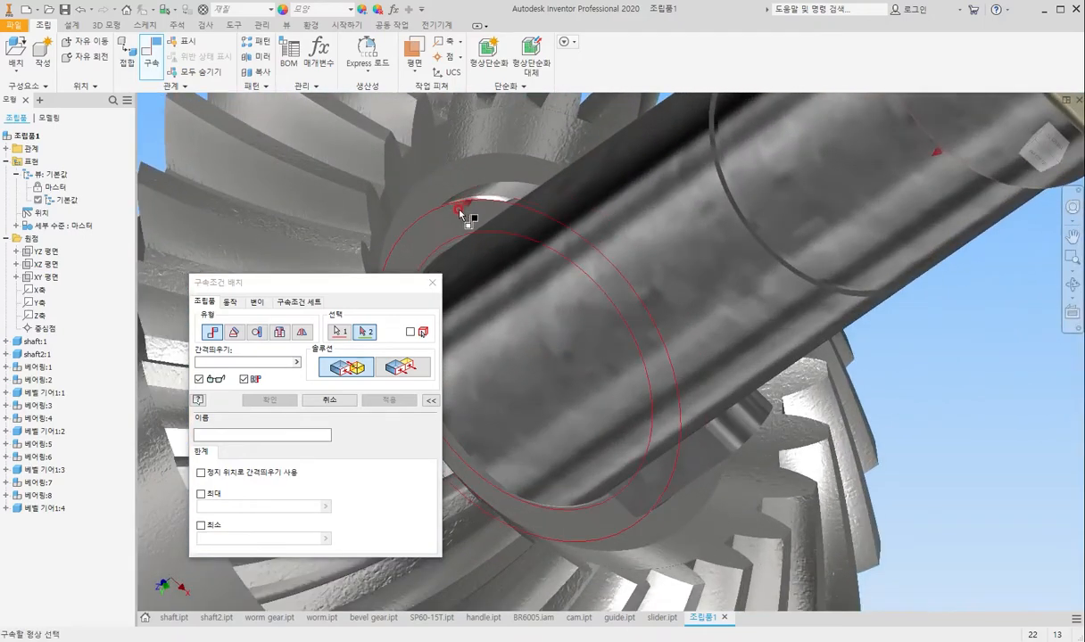
pyautogui.click(458, 215)
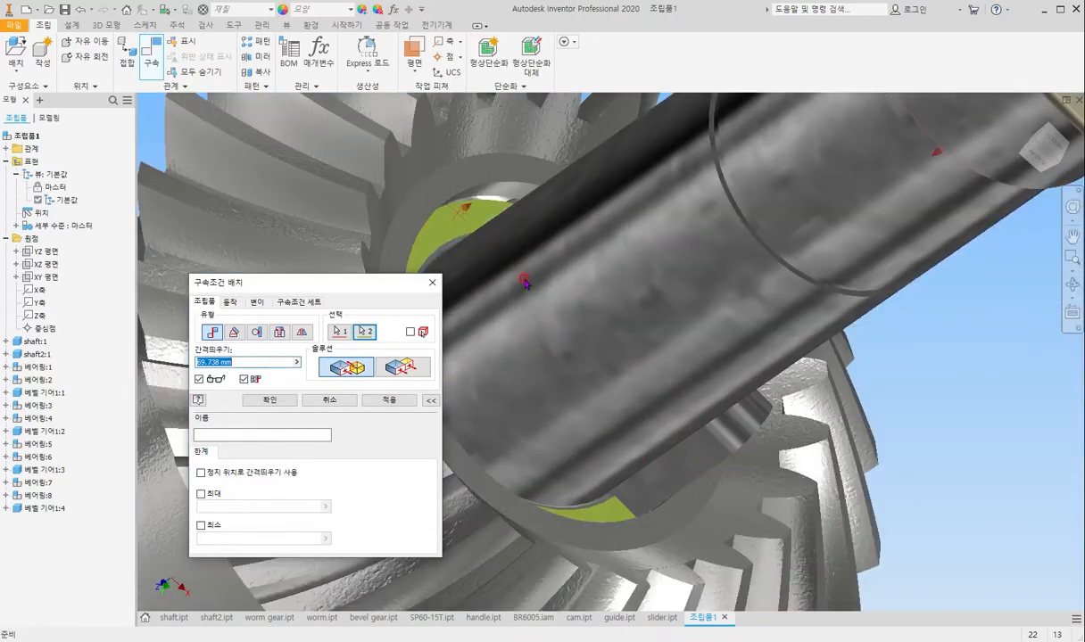
pyautogui.press('Return')
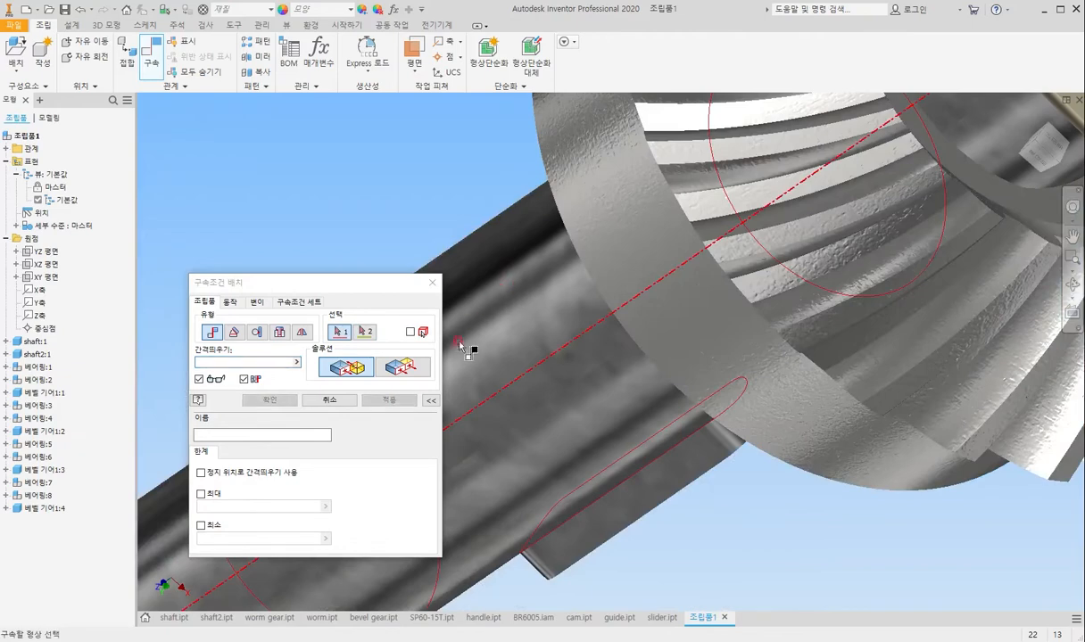
pyautogui.click(431, 281)
# Examine how the four bevel gears mesh around the crossed shafts, looking straight down from above.
pyautogui.scroll(5, 518, 366)
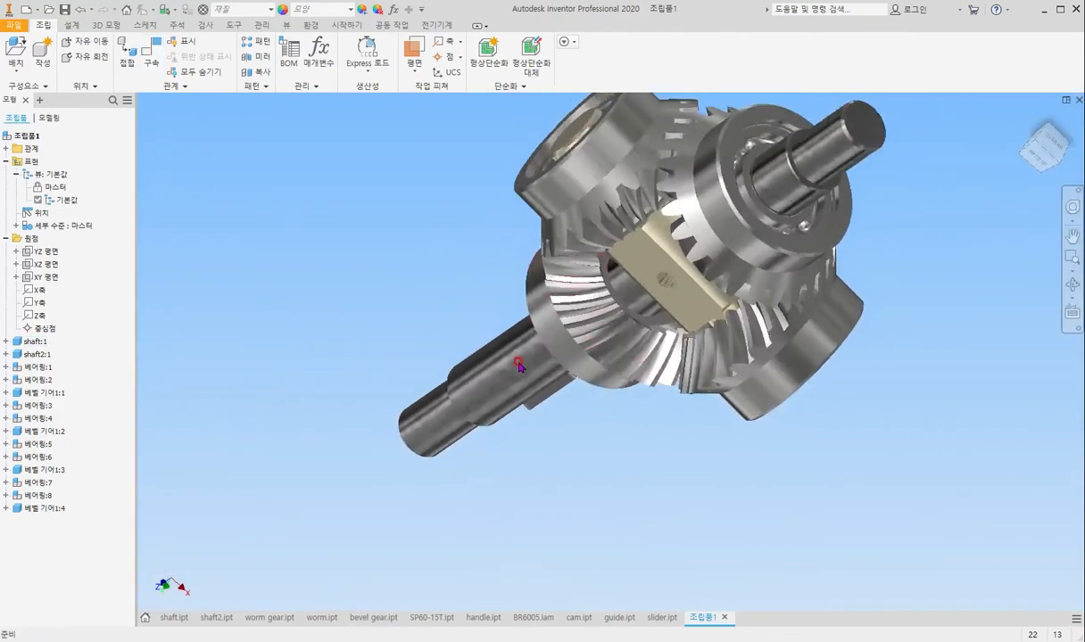
pyautogui.click(1023, 123)
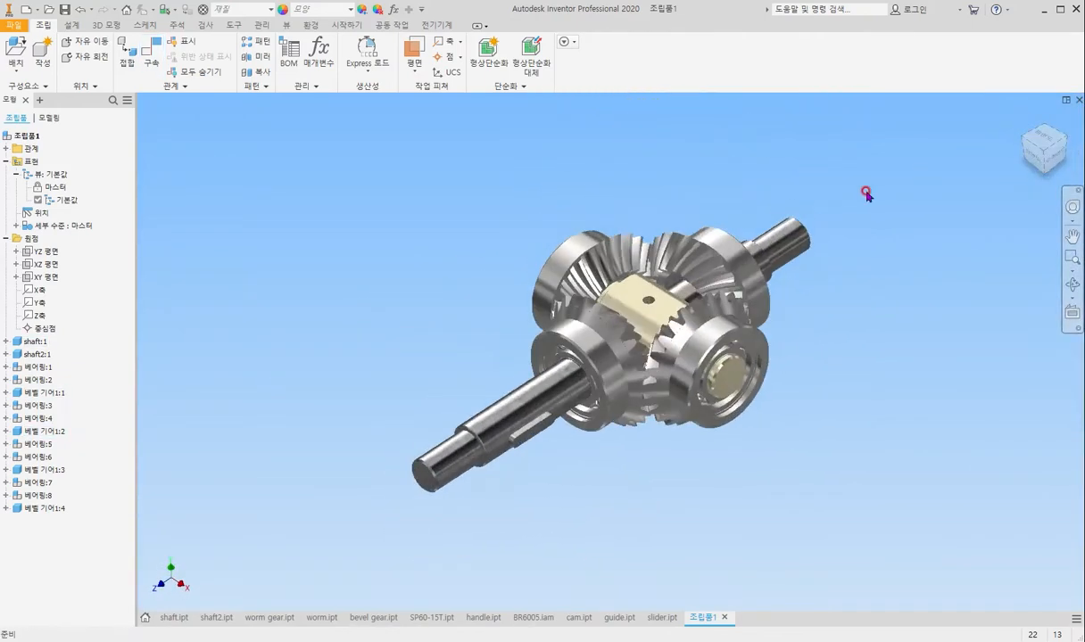
pyautogui.click(1044, 136)
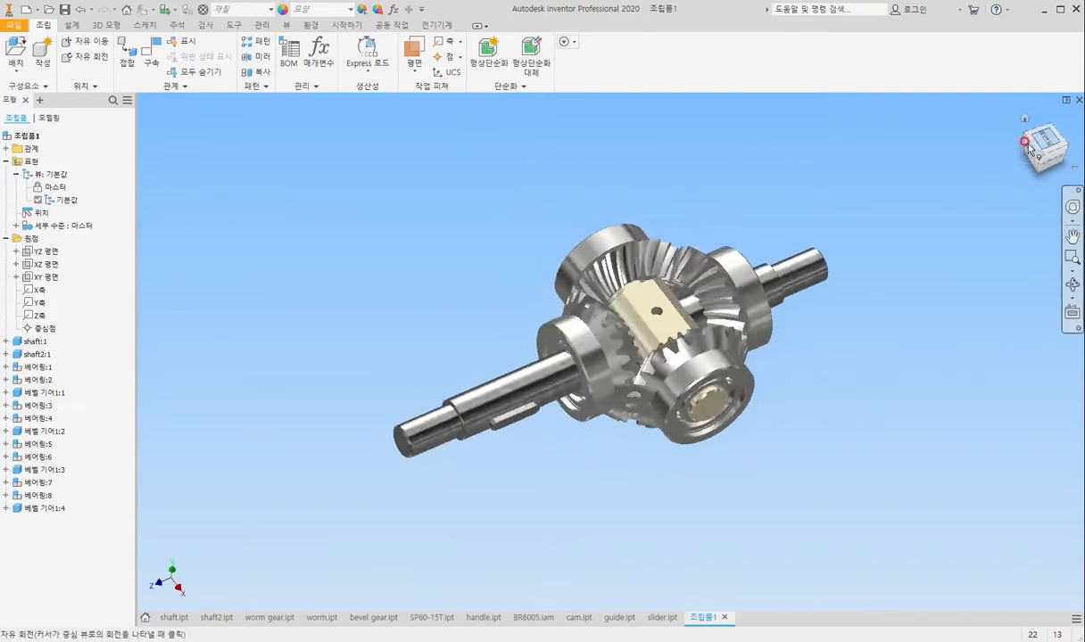
pyautogui.scroll(-5, 730, 337)
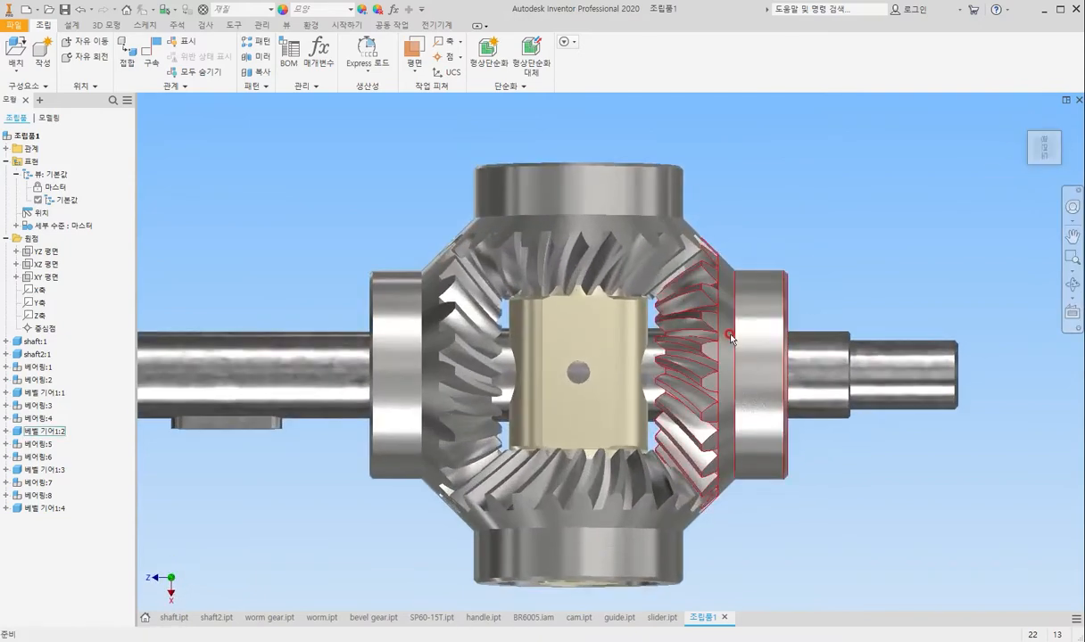
pyautogui.scroll(3, 728, 336)
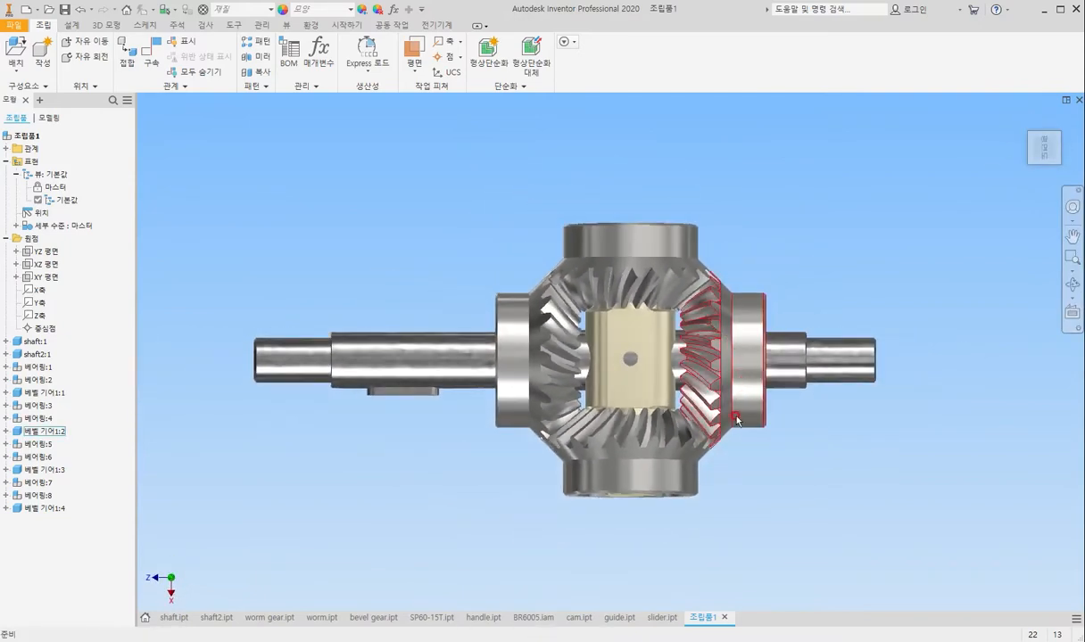
pyautogui.scroll(-5, 737, 419)
pyautogui.scroll(3, 744, 330)
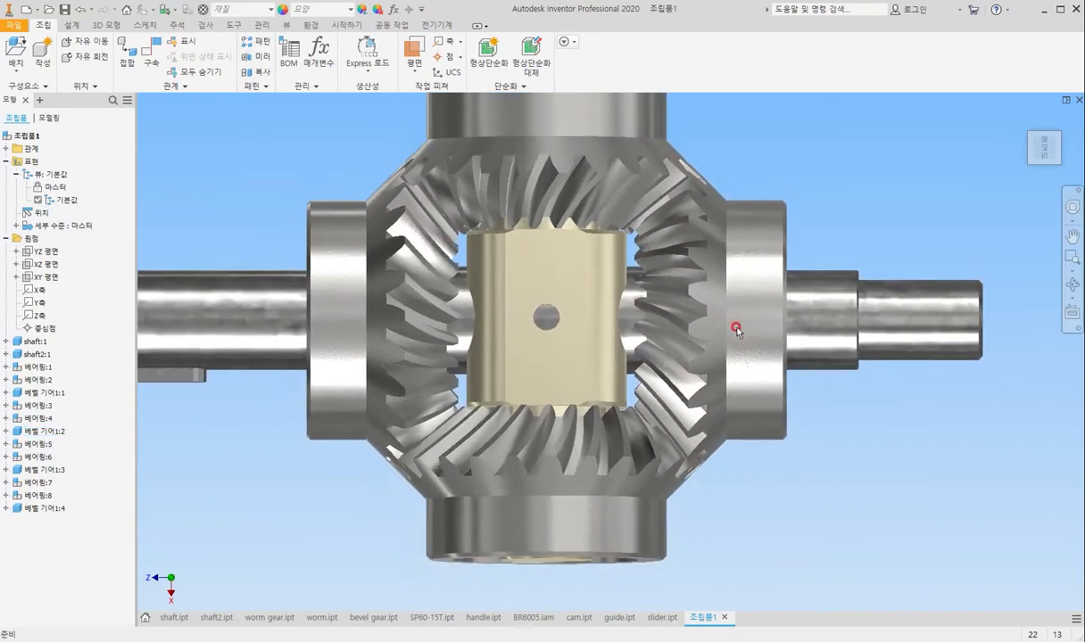
pyautogui.scroll(1, 748, 460)
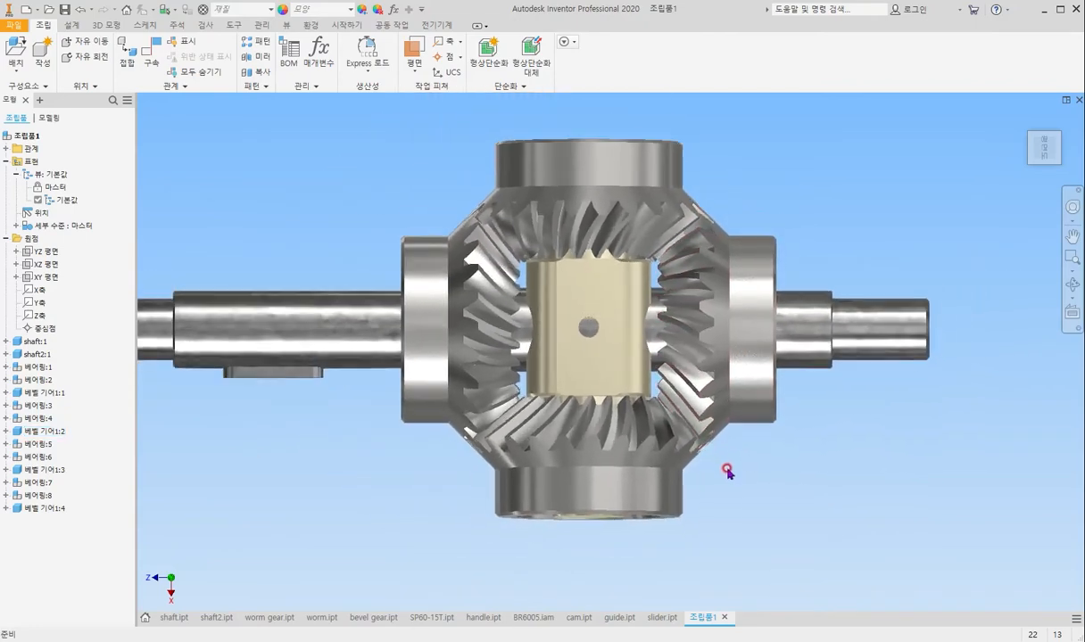
# Test turning the bevel gear on the beige cross shaft and ground that shaft (shaft2:1) so it stays fixed.
pyautogui.keyDown('shift'); pyautogui.moveTo(726, 470); pyautogui.dragTo(709, 404, button='middle'); pyautogui.keyUp('shift')
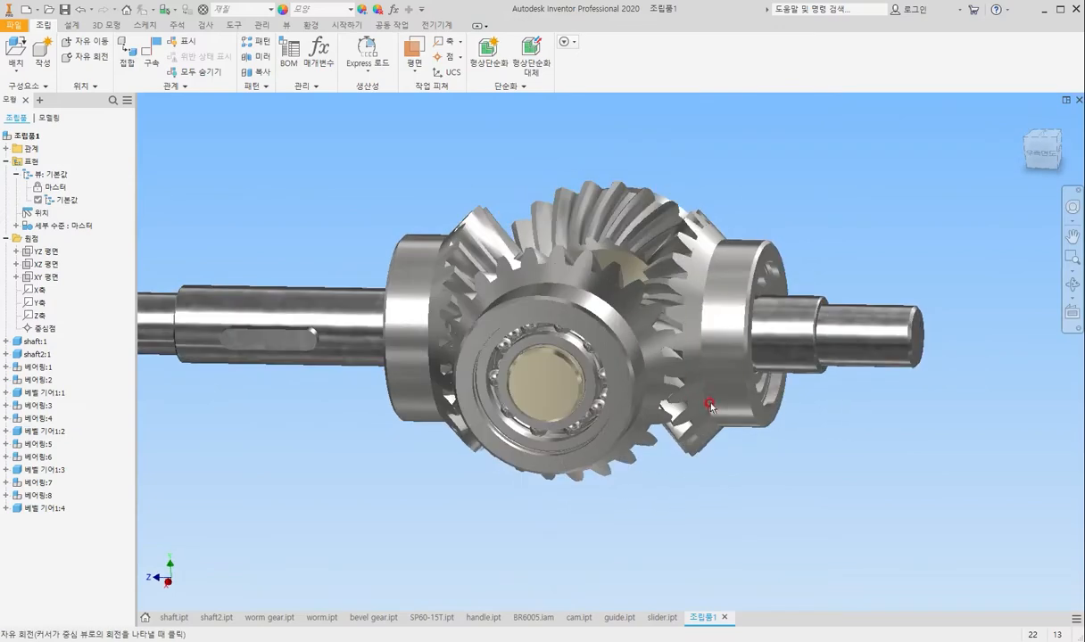
pyautogui.scroll(-5, 709, 406)
pyautogui.moveTo(610, 302)
pyautogui.mouseDown()
pyautogui.moveTo(598, 263)
pyautogui.moveTo(605, 309)
pyautogui.mouseUp()
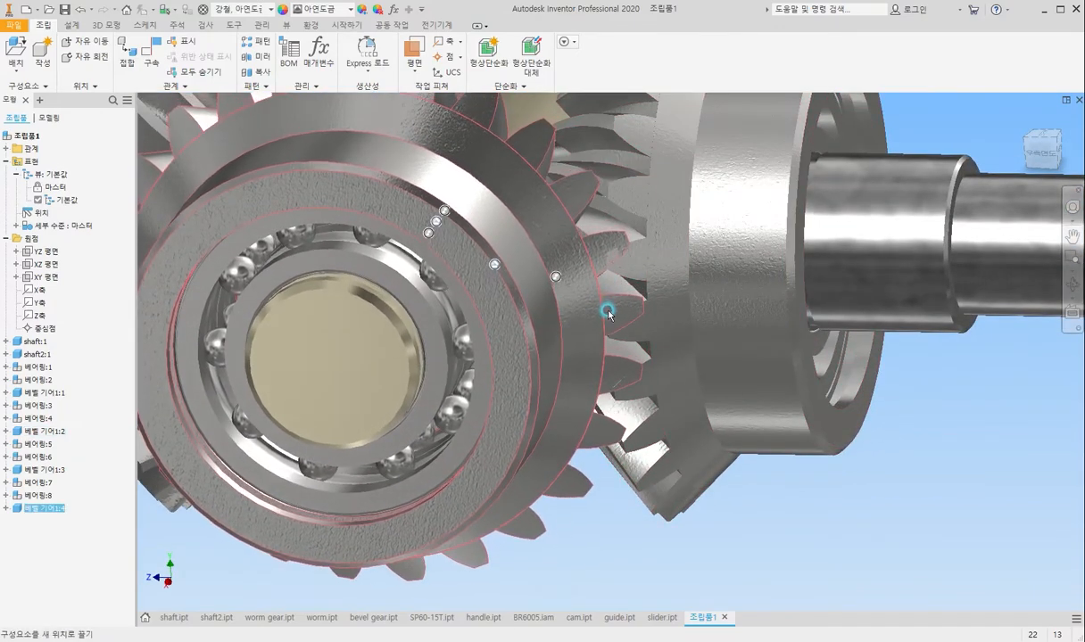
pyautogui.scroll(5, 705, 353)
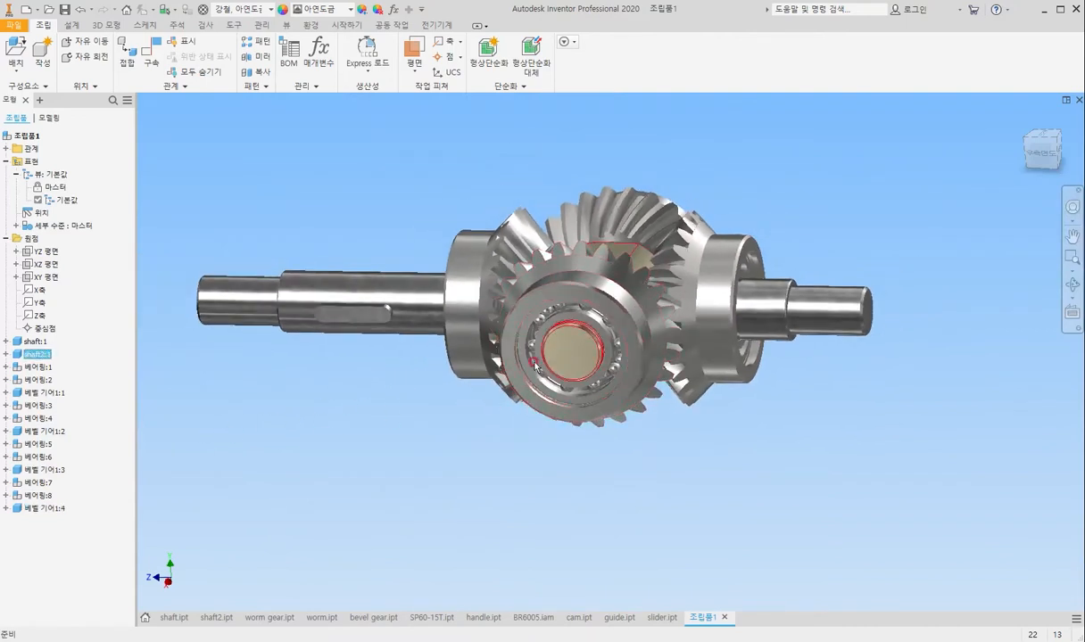
pyautogui.click(30, 355)
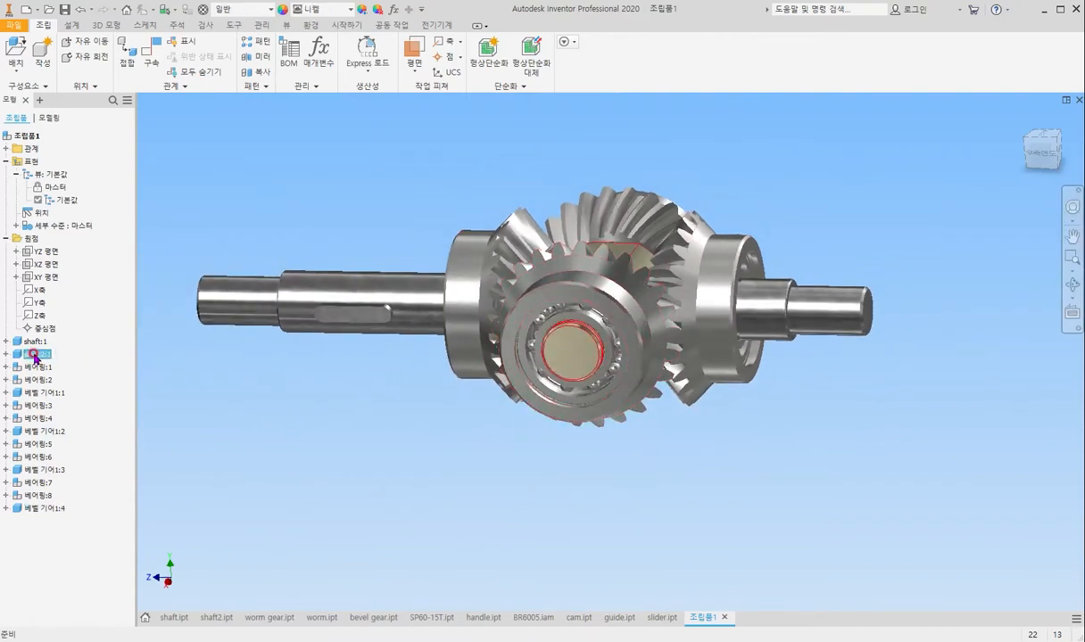
pyautogui.rightClick(34, 358)
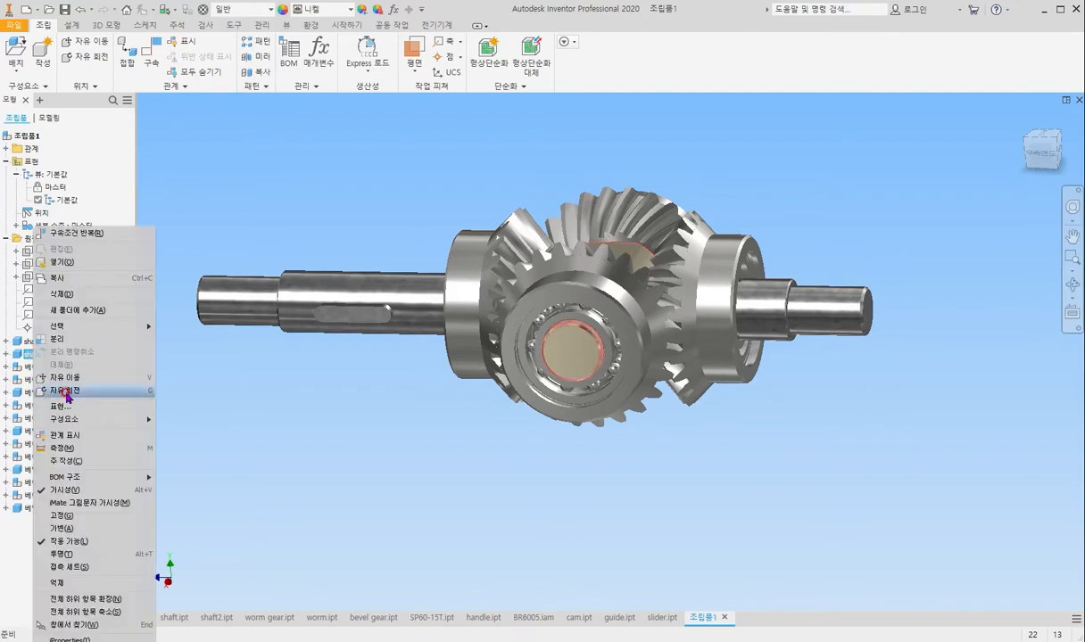
pyautogui.click(67, 519)
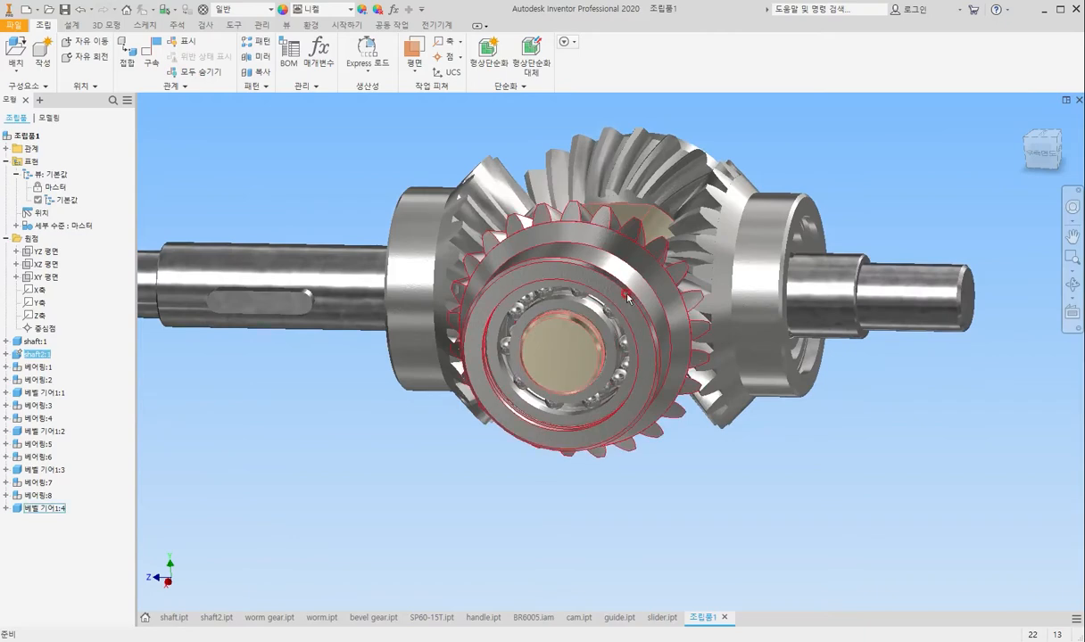
# Rotate bevel gear 1:4 on the beige cross shaft until its teeth fit between the teeth of neighbouring bevel gear 1:2.
pyautogui.scroll(5, 614, 340)
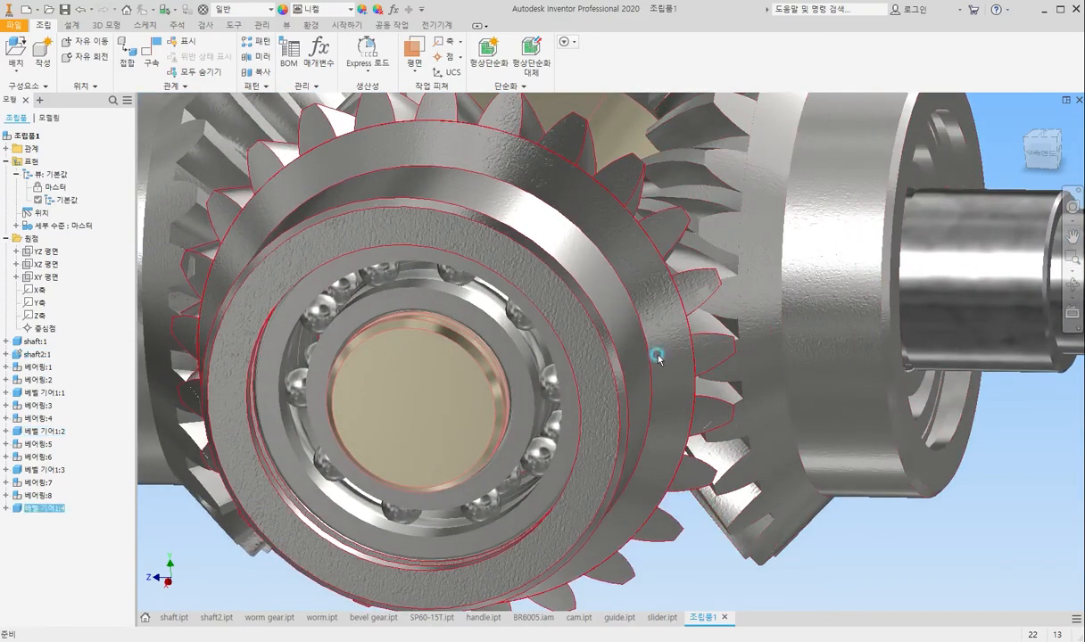
pyautogui.moveTo(657, 357); pyautogui.dragTo(663, 387)
pyautogui.scroll(-5, 696, 419)
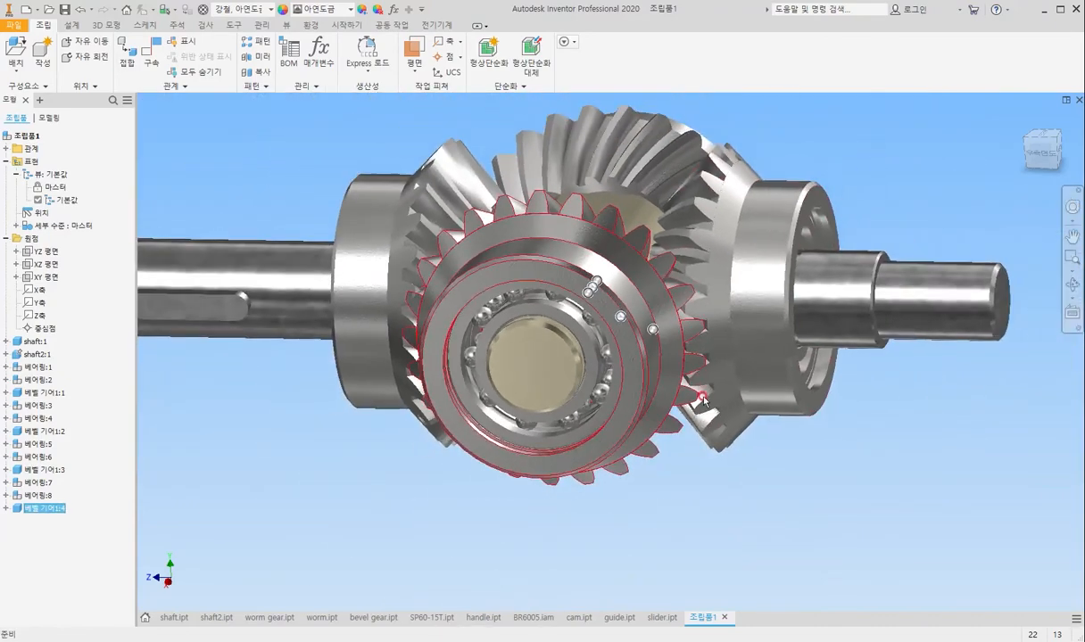
pyautogui.scroll(6, 707, 432)
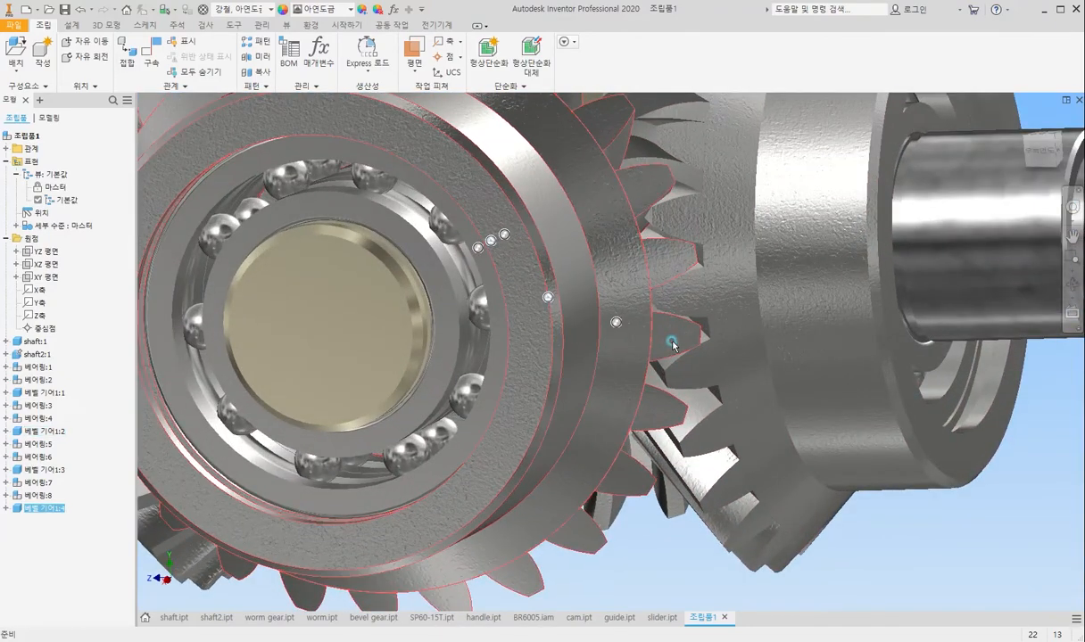
pyautogui.click(672, 343)
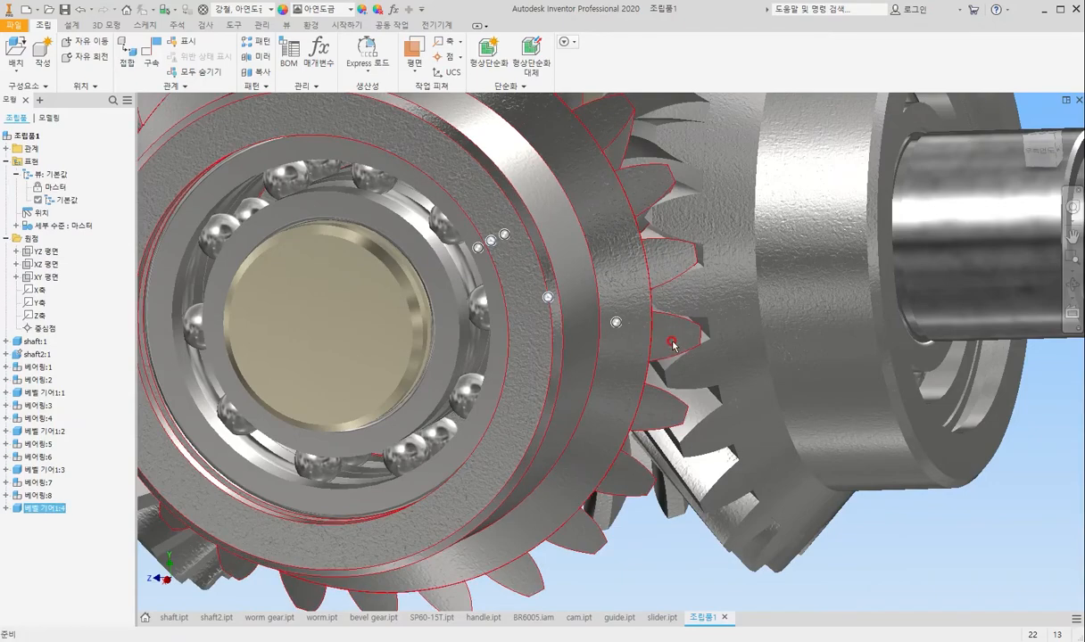
pyautogui.scroll(-8, 664, 346)
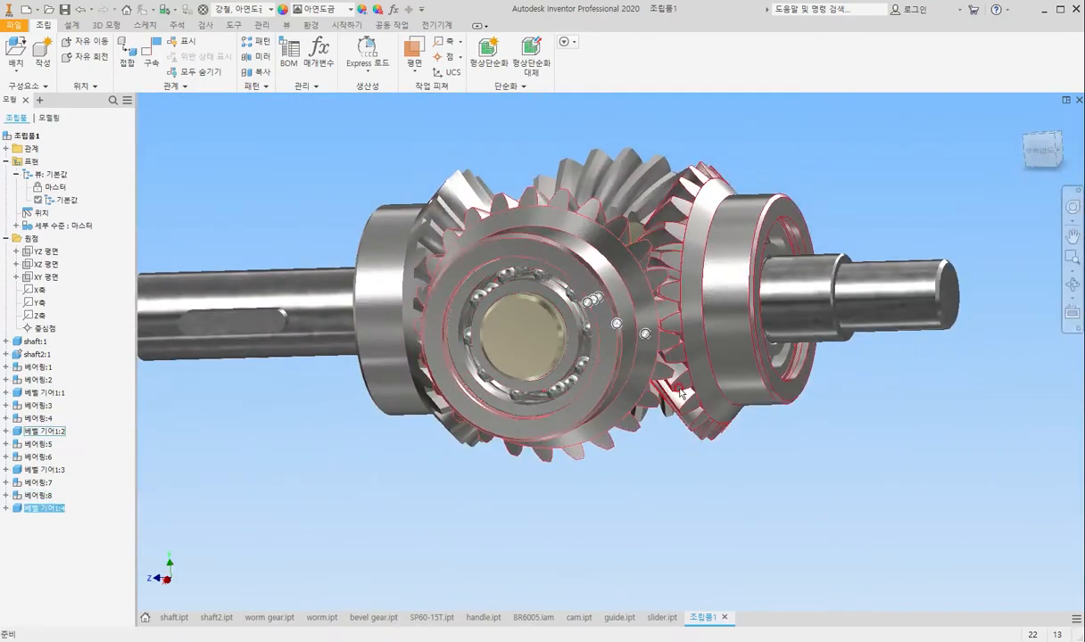
# Rotate bevel gear 1:1 on the long shaft's keyed side until its teeth mesh with bevel gear 1:4.
pyautogui.keyDown('shift'); pyautogui.moveTo(488, 429); pyautogui.dragTo(564, 321, button='middle'); pyautogui.keyUp('shift')
pyautogui.scroll(5, 565, 323)
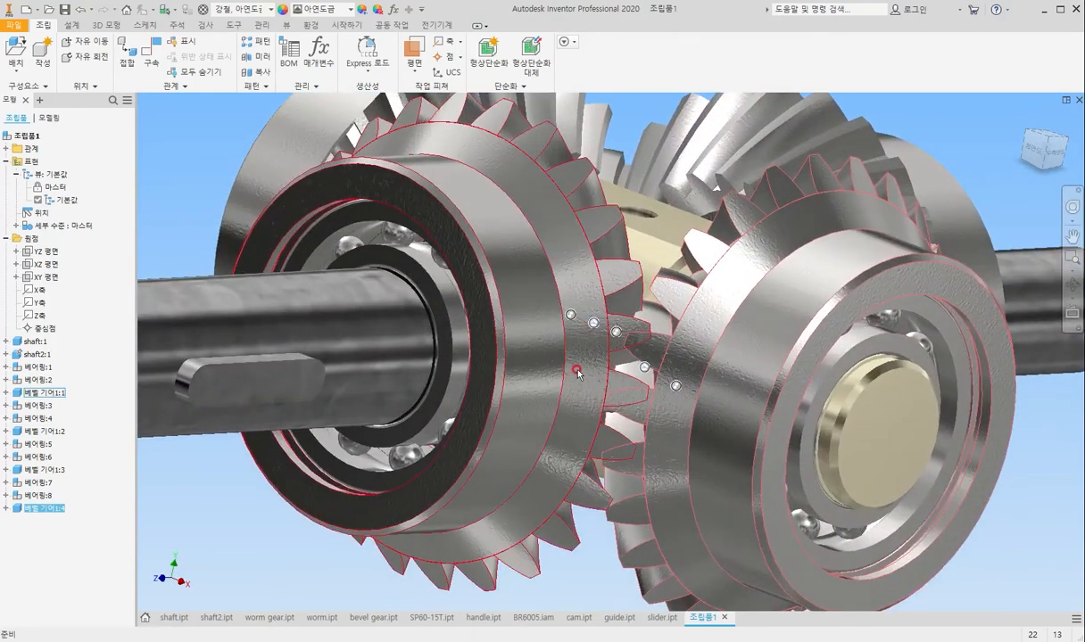
pyautogui.click(577, 571)
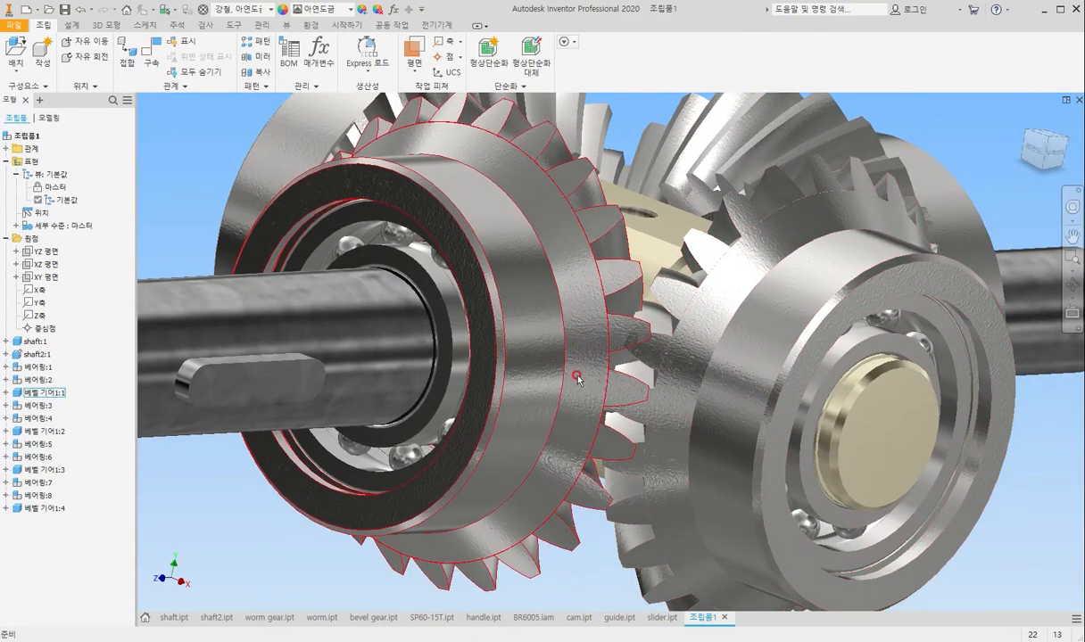
pyautogui.moveTo(575, 356); pyautogui.dragTo(575, 400)
pyautogui.scroll(-4, 574, 400)
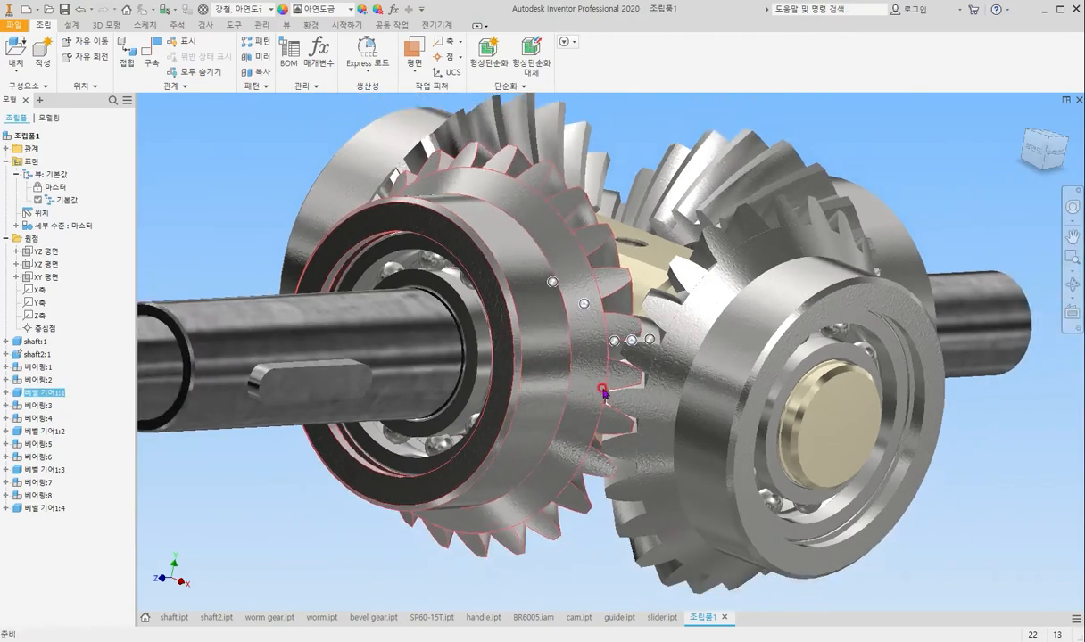
pyautogui.scroll(1, 565, 427)
pyautogui.keyDown('shift'); pyautogui.moveTo(565, 427); pyautogui.dragTo(564, 427, button='middle'); pyautogui.keyUp('shift')
pyautogui.scroll(3, 622, 377)
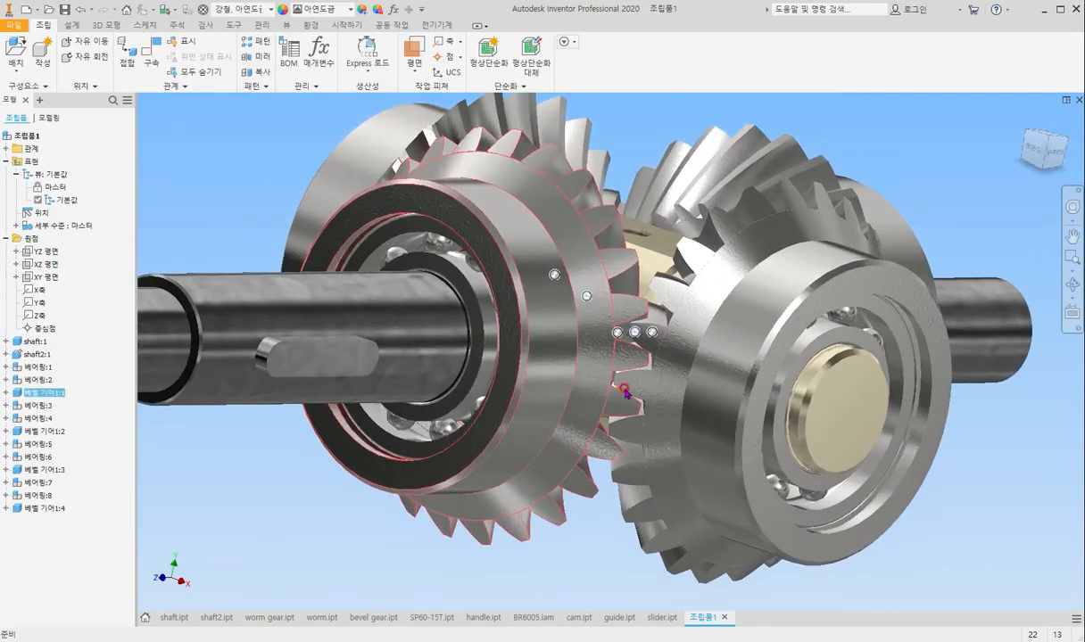
pyautogui.scroll(4, 623, 377)
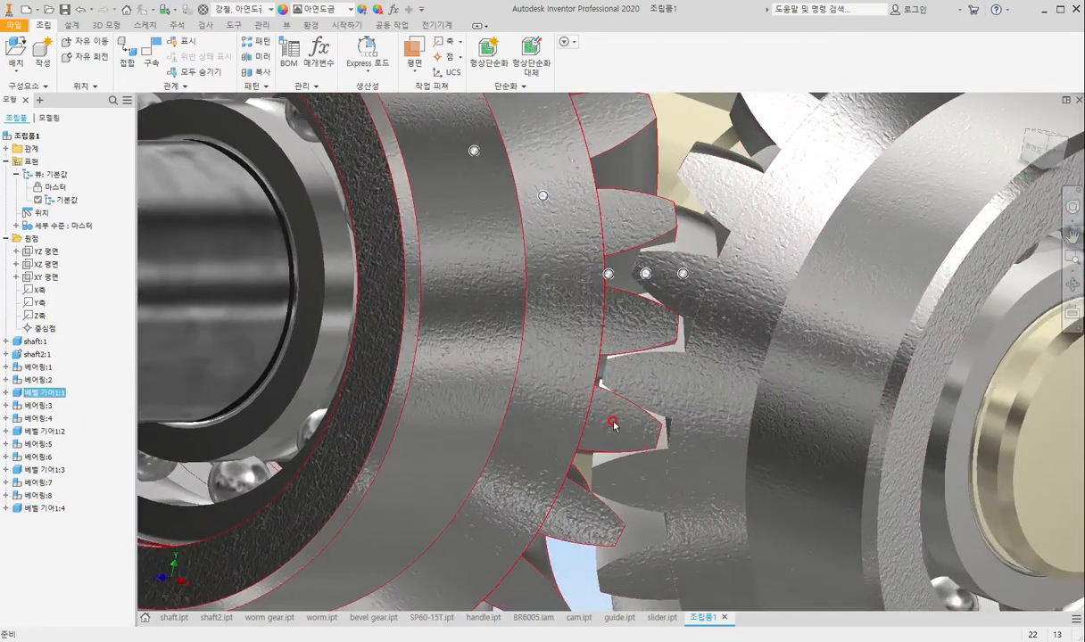
pyautogui.moveTo(621, 426); pyautogui.dragTo(625, 427)
pyautogui.scroll(-8, 534, 387)
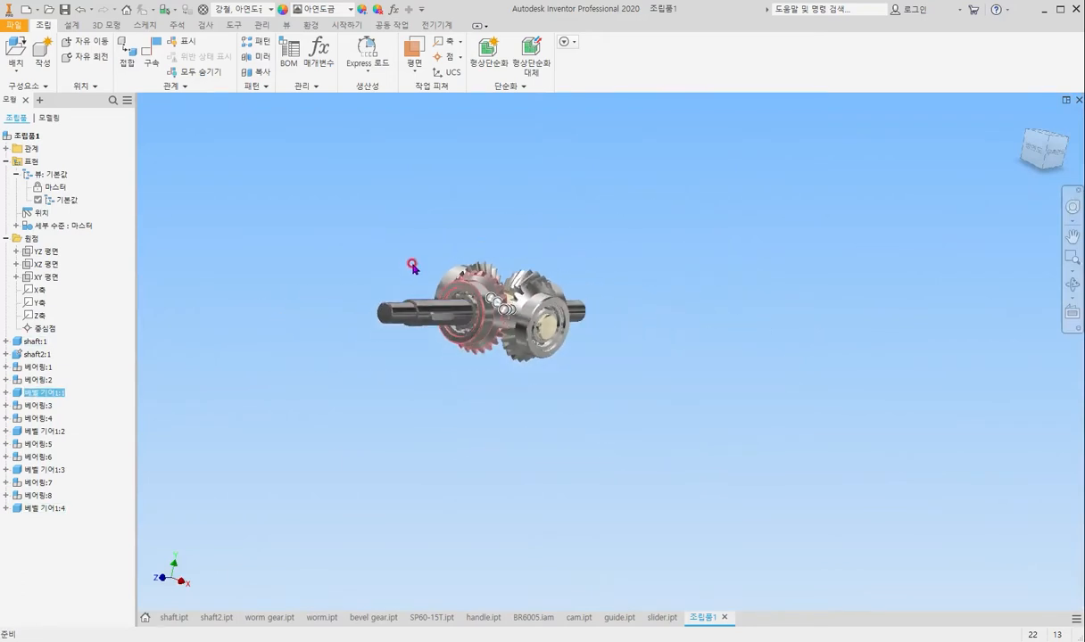
# Rotate bevel gear 1:3 at the cross shaft's opposite end until its teeth mesh with bevel gear 1:1.
pyautogui.keyDown('shift'); pyautogui.moveTo(414, 264); pyautogui.dragTo(481, 333, button='middle'); pyautogui.keyUp('shift')
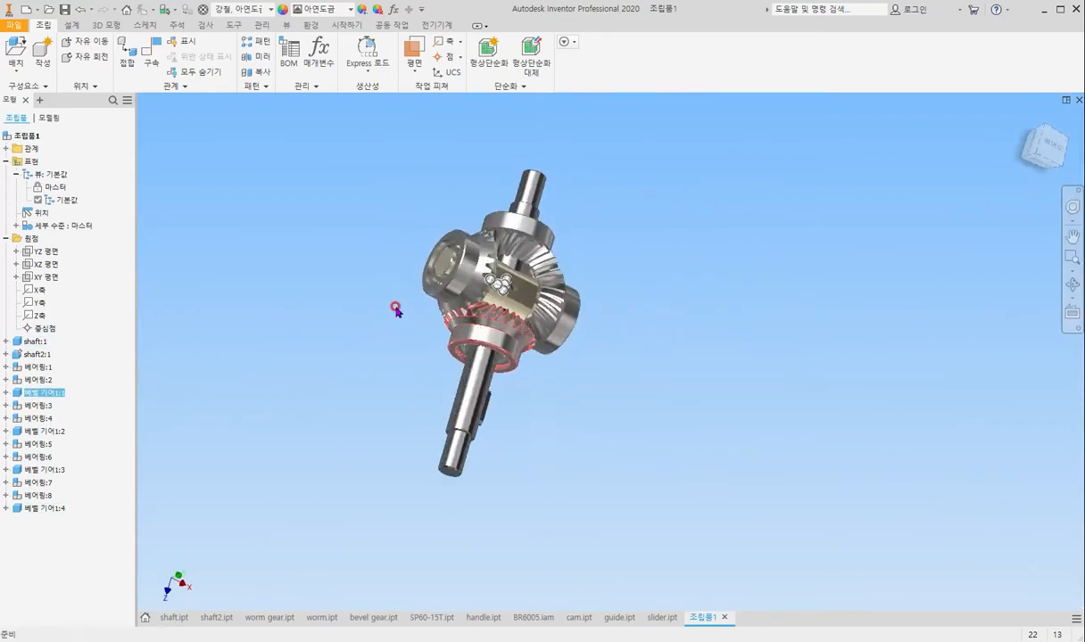
pyautogui.keyDown('shift'); pyautogui.moveTo(448, 274); pyautogui.dragTo(504, 311, button='middle'); pyautogui.keyUp('shift')
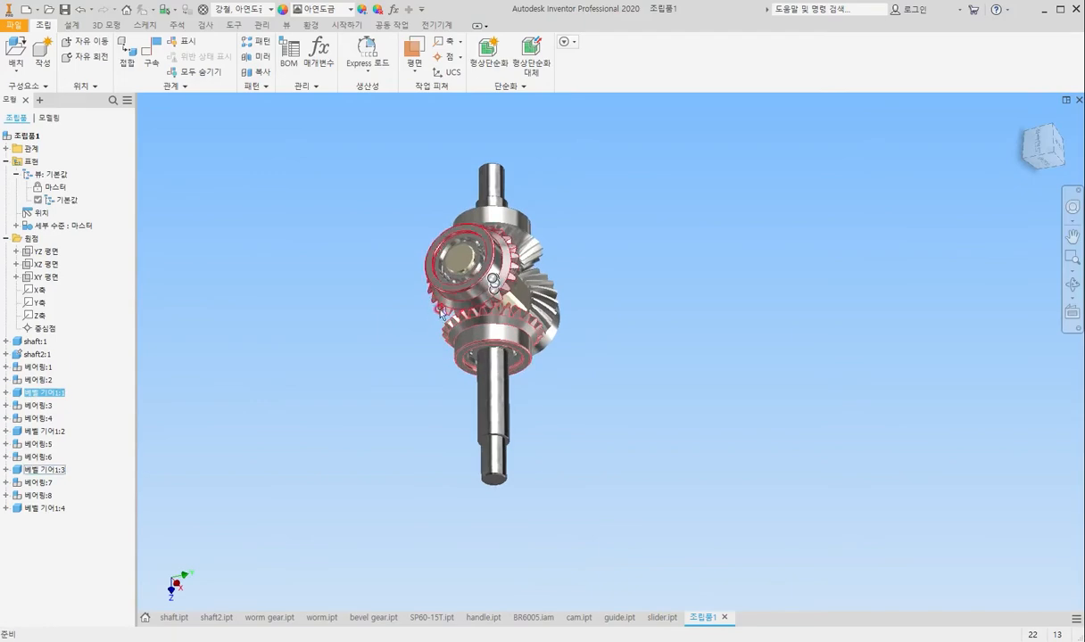
pyautogui.scroll(6, 504, 310)
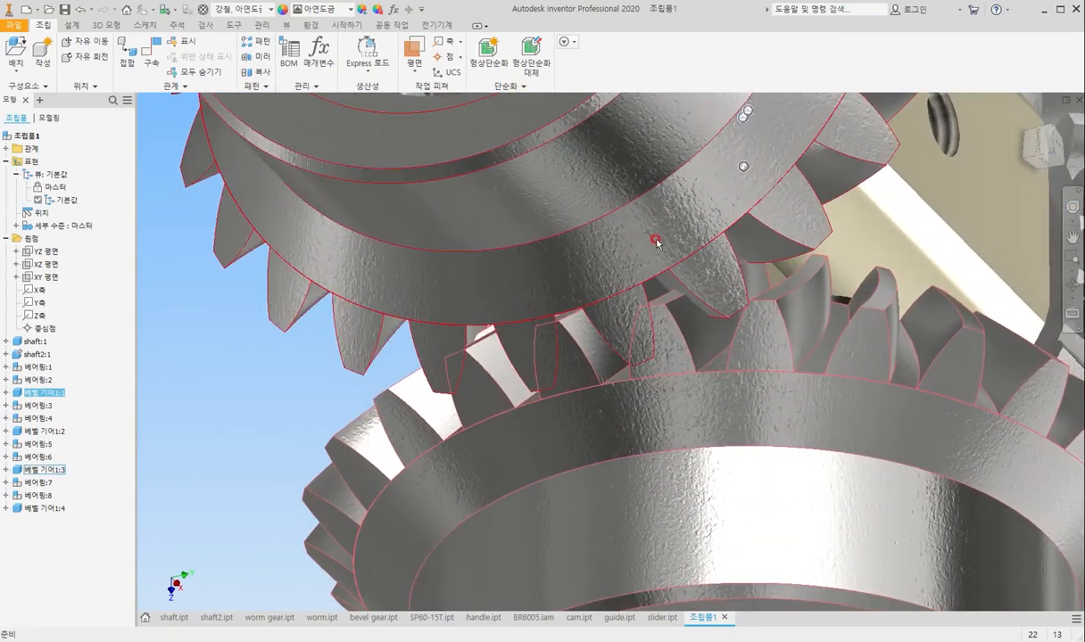
pyautogui.moveTo(656, 241); pyautogui.dragTo(636, 254)
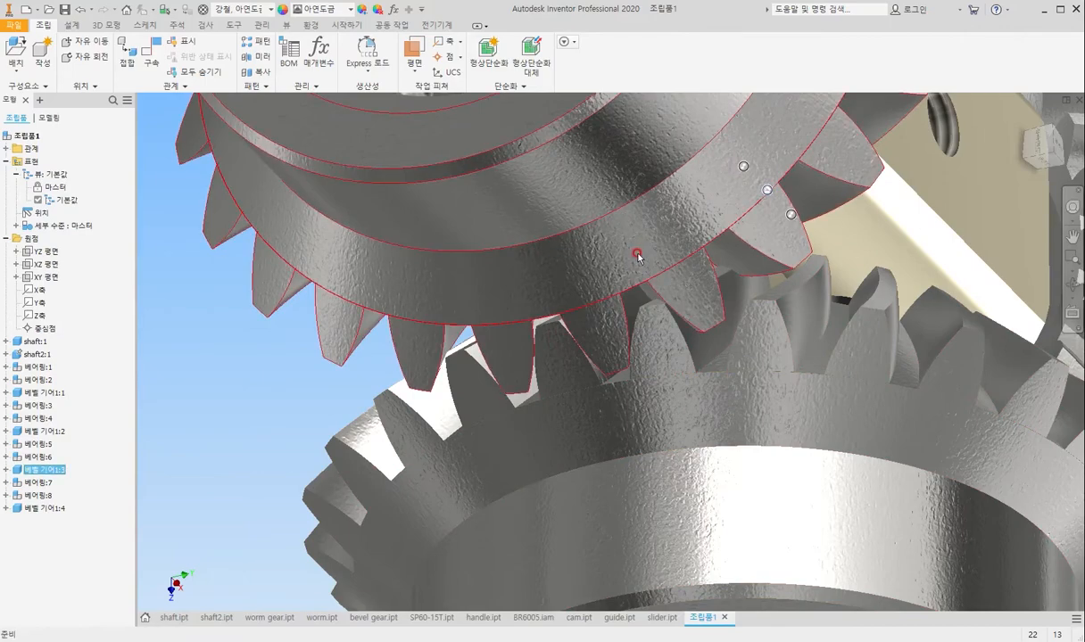
pyautogui.scroll(-6, 557, 271)
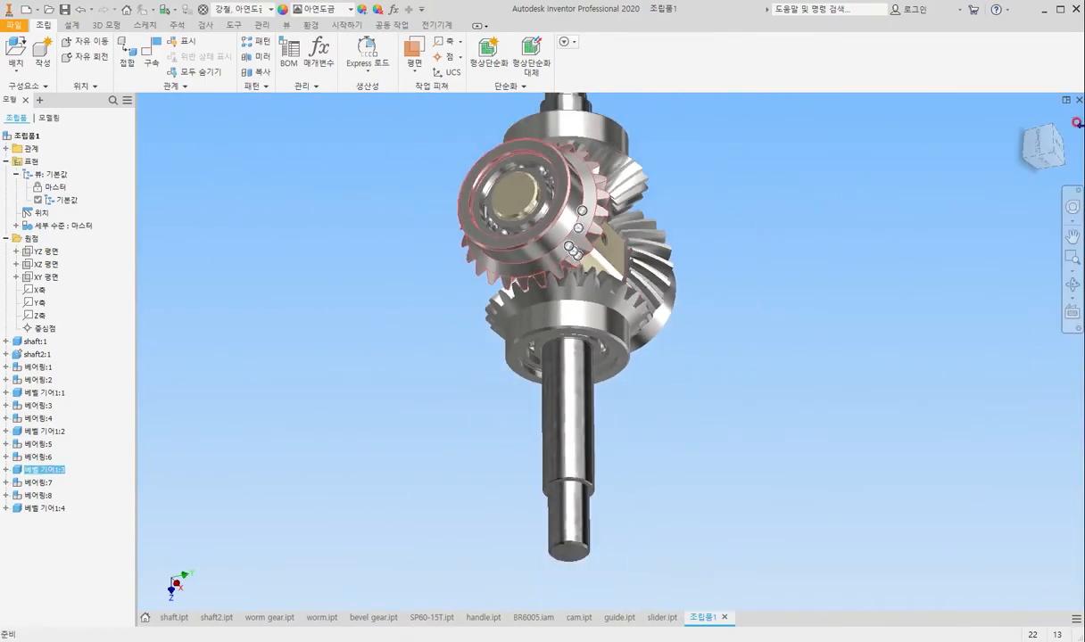
# Add a reverse rotation motion constraint with ratio 1.000 between bevel gear 1:2 and bevel gear 1:4.
pyautogui.moveTo(1056, 141); pyautogui.dragTo(1055, 140)
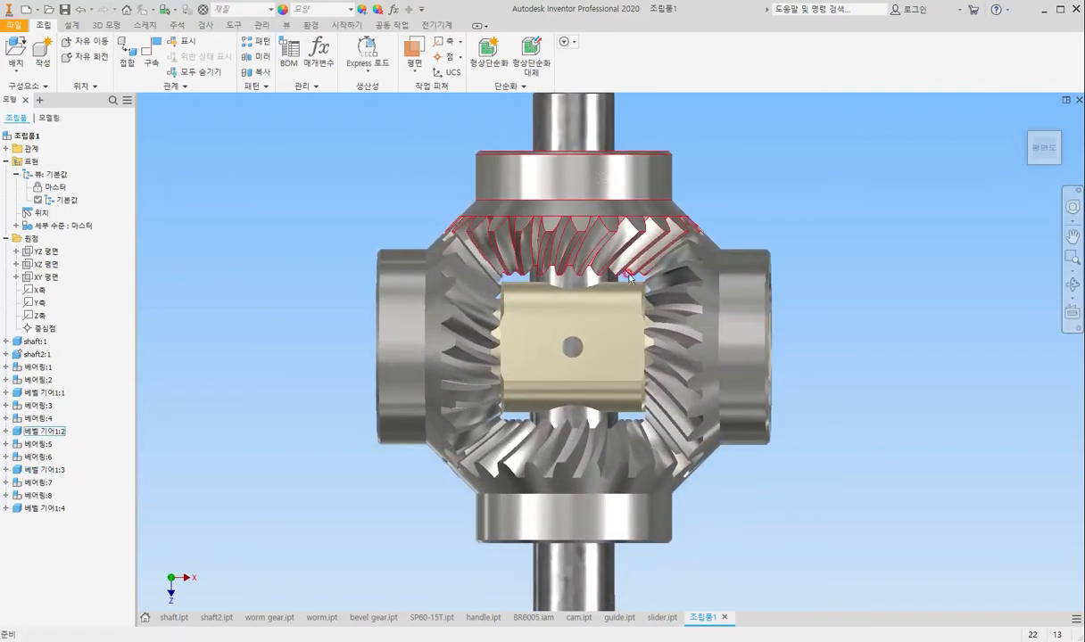
pyautogui.click(225, 219)
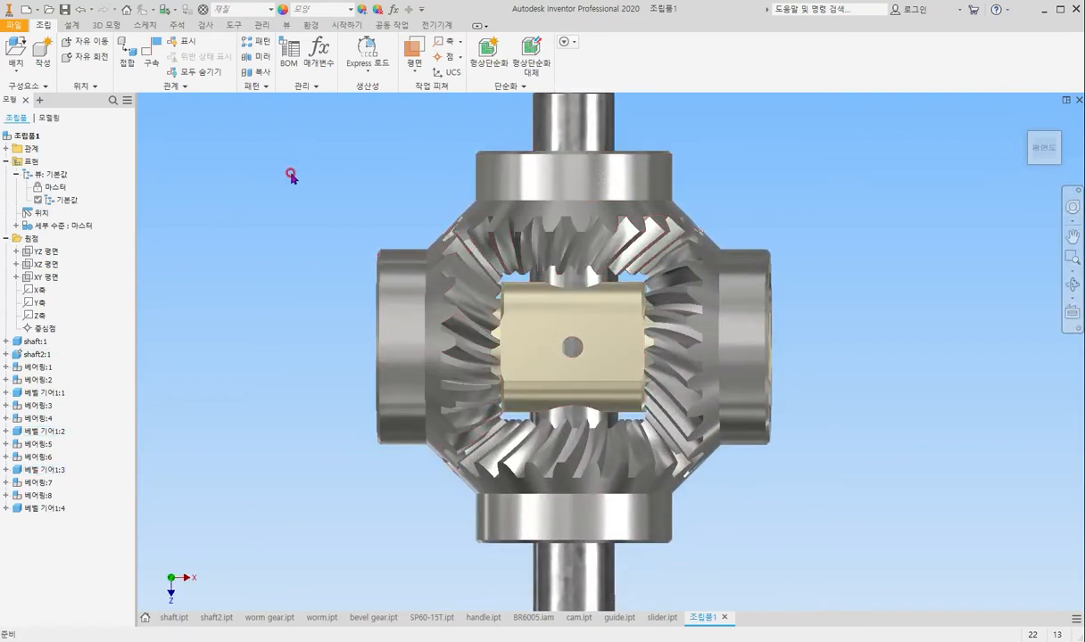
pyautogui.click(150, 55)
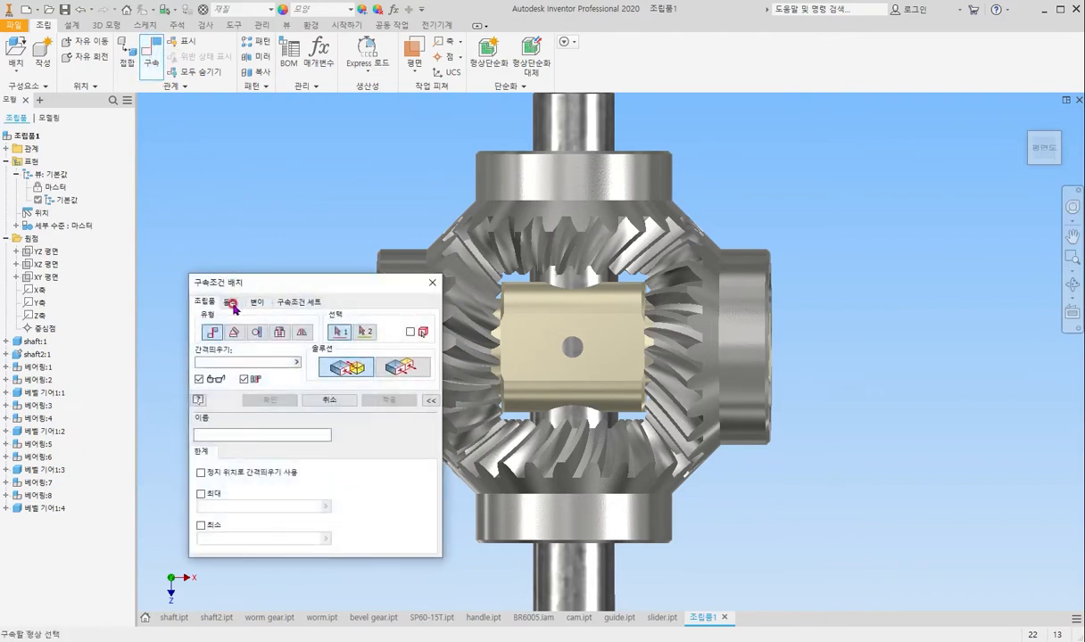
pyautogui.click(231, 303)
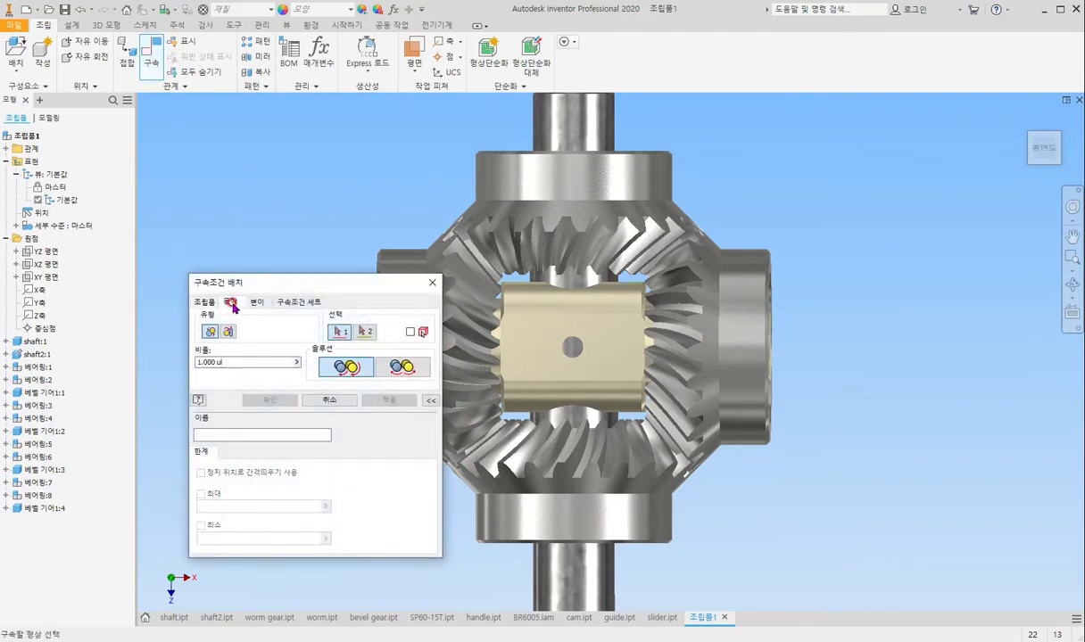
pyautogui.click(401, 372)
pyautogui.click(403, 369)
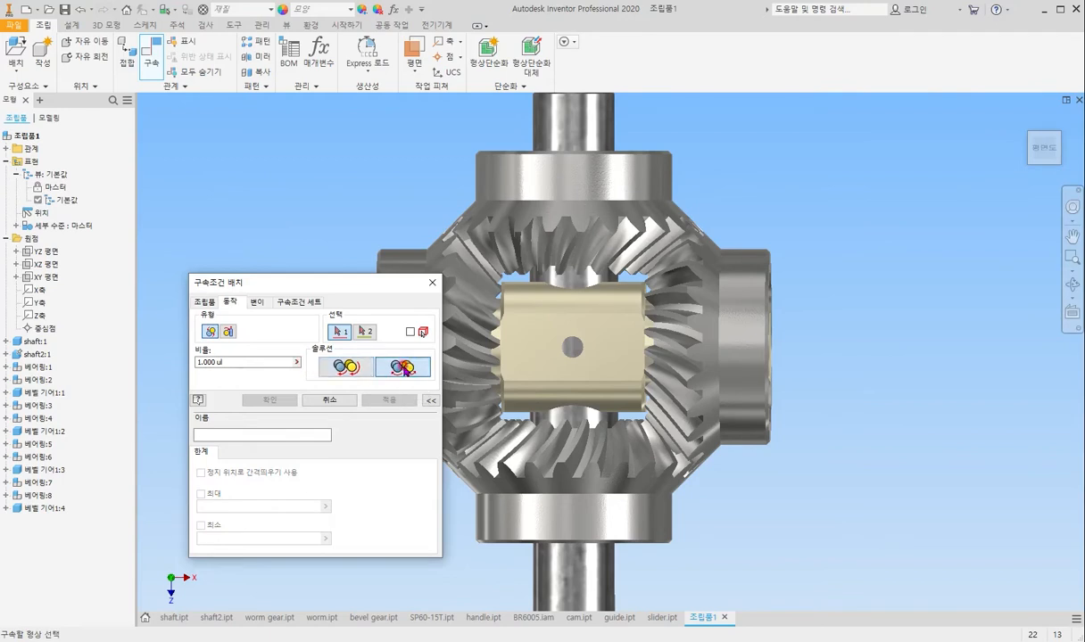
pyautogui.moveTo(339, 291); pyautogui.dragTo(245, 229)
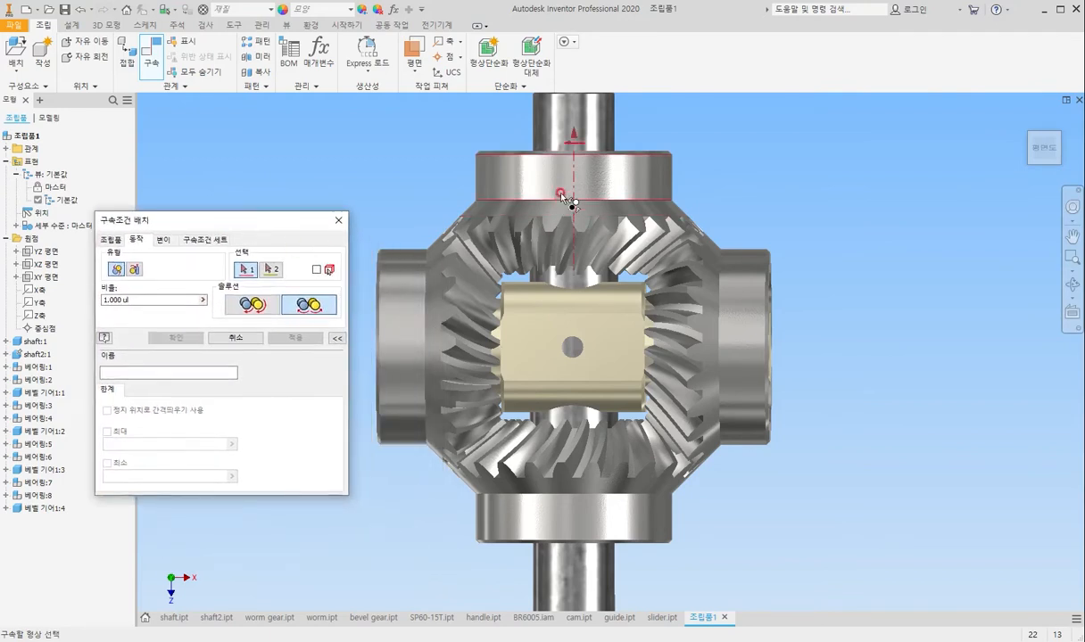
pyautogui.click(612, 177)
pyautogui.click(694, 302)
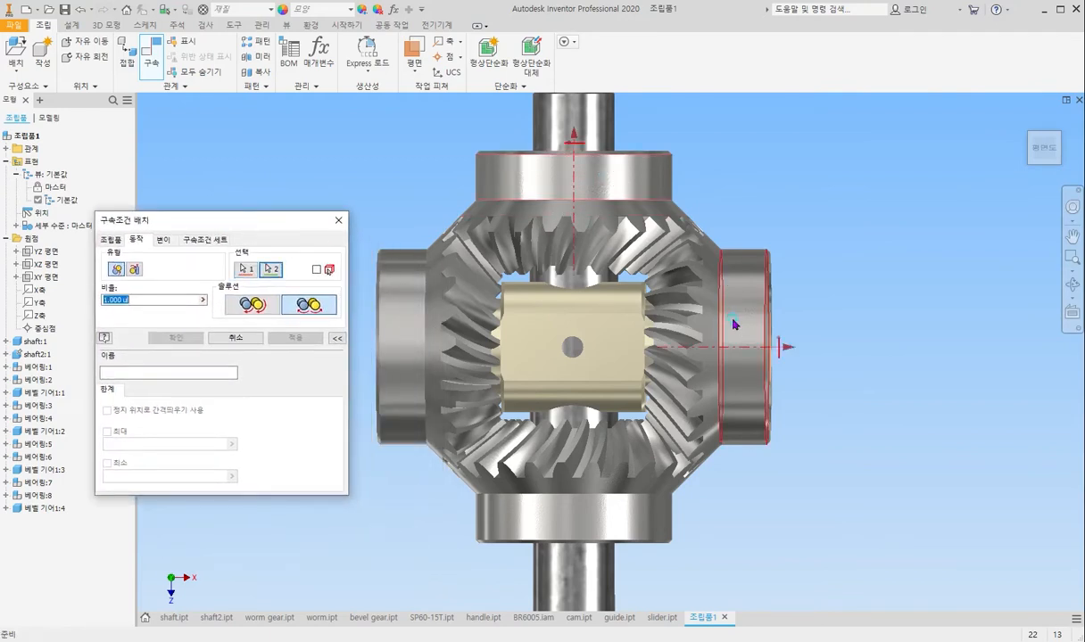
pyautogui.press('Return')
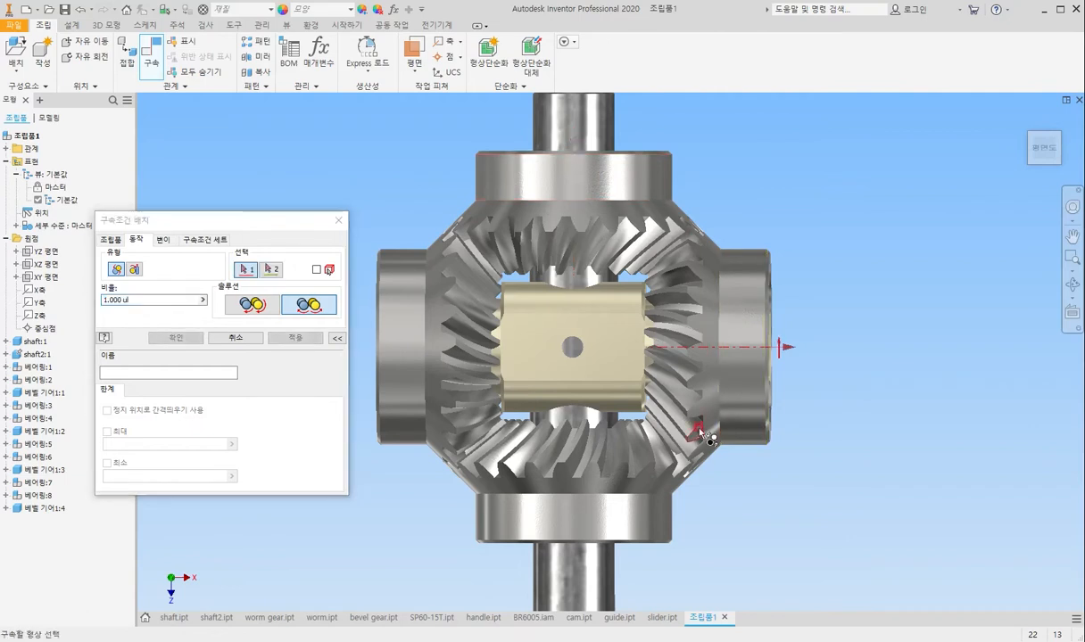
# Add a reverse rotation motion constraint with ratio 1.000 between bevel gear 1:4 and bevel gear 1:1.
pyautogui.click(748, 373)
pyautogui.click(588, 510)
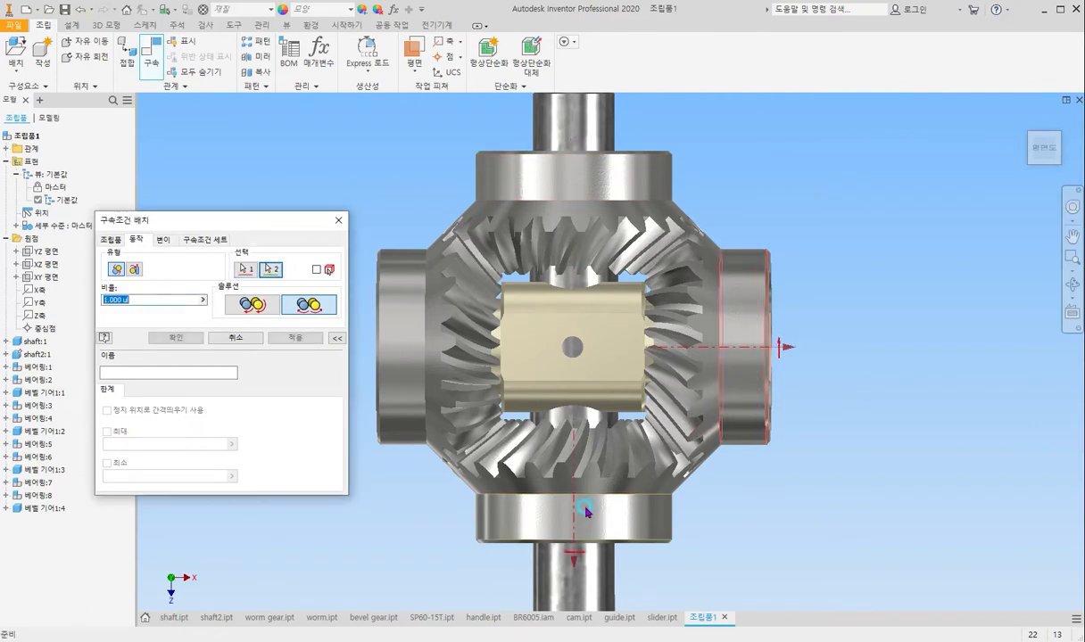
pyautogui.press('Return')
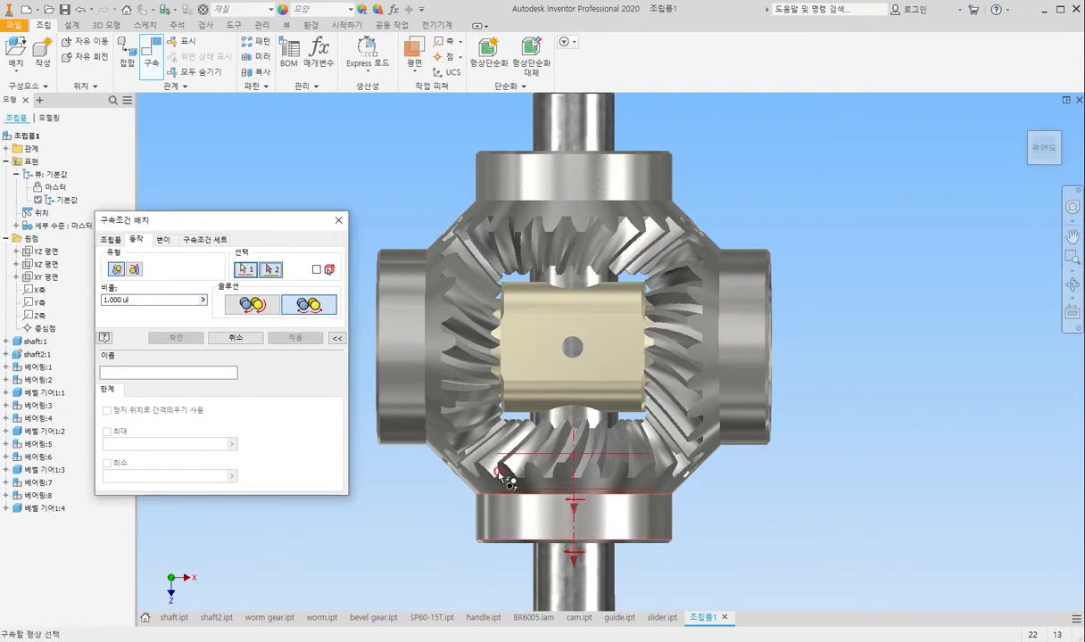
# Add a reverse rotation motion constraint with ratio 1.000 between bevel gear 1:1 and bevel gear 1:3, and finish constraining.
pyautogui.click(399, 364)
pyautogui.press('Return')
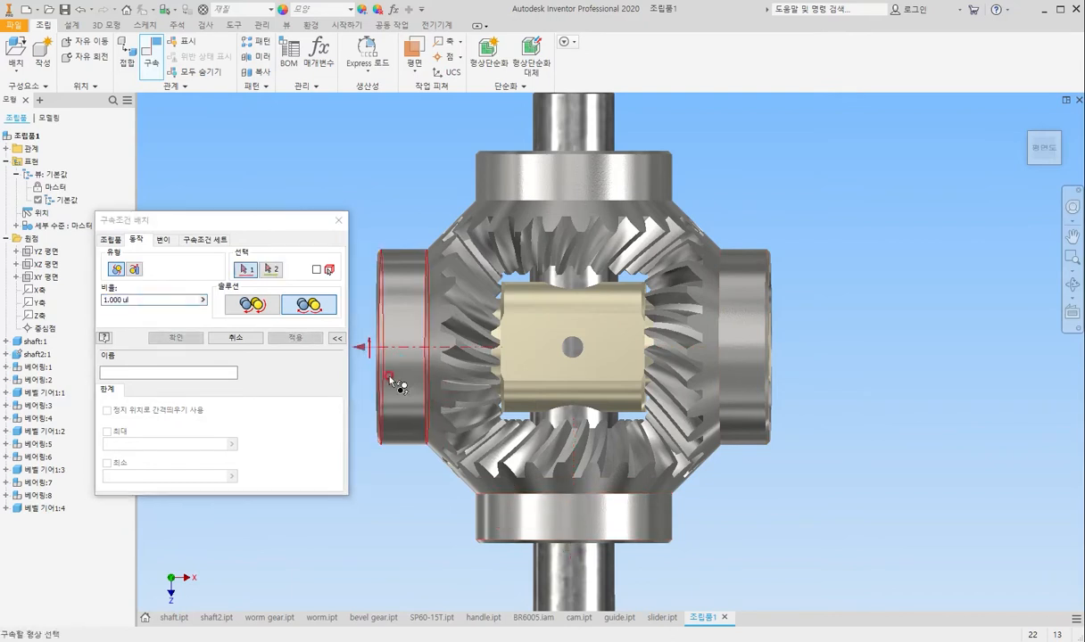
pyautogui.click(338, 220)
# Turn the bevel gears by hand to test how the motion constraints drive the set, and clear the selection.
pyautogui.scroll(-4, 581, 346)
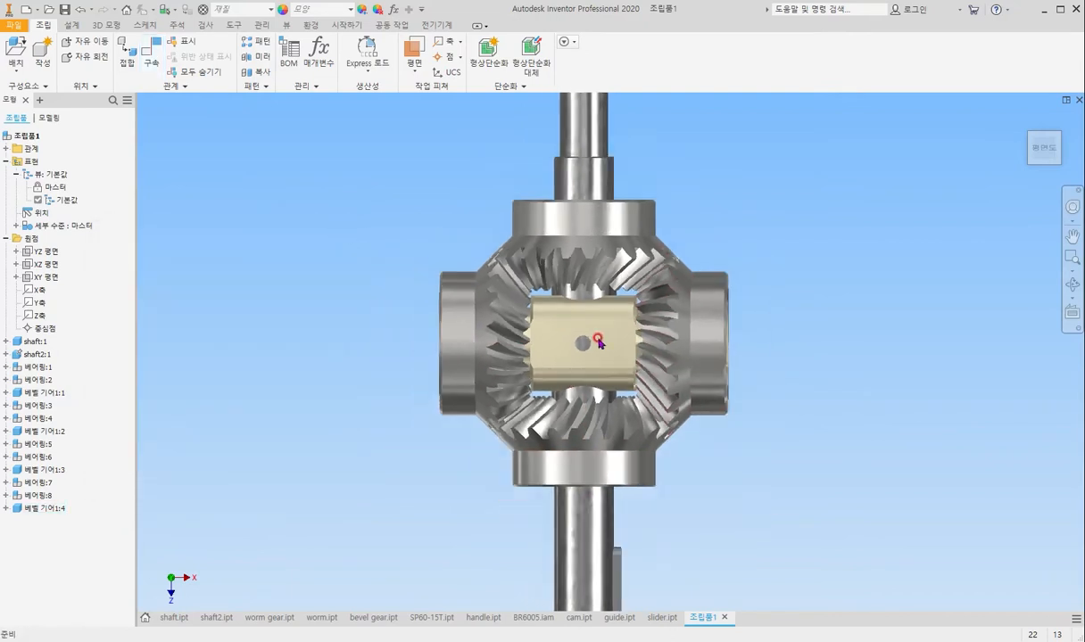
pyautogui.scroll(1, 660, 333)
pyautogui.moveTo(660, 333); pyautogui.dragTo(649, 276)
pyautogui.moveTo(578, 235)
pyautogui.mouseDown()
pyautogui.moveTo(474, 241)
pyautogui.moveTo(561, 239)
pyautogui.mouseUp()
pyautogui.click(745, 268)
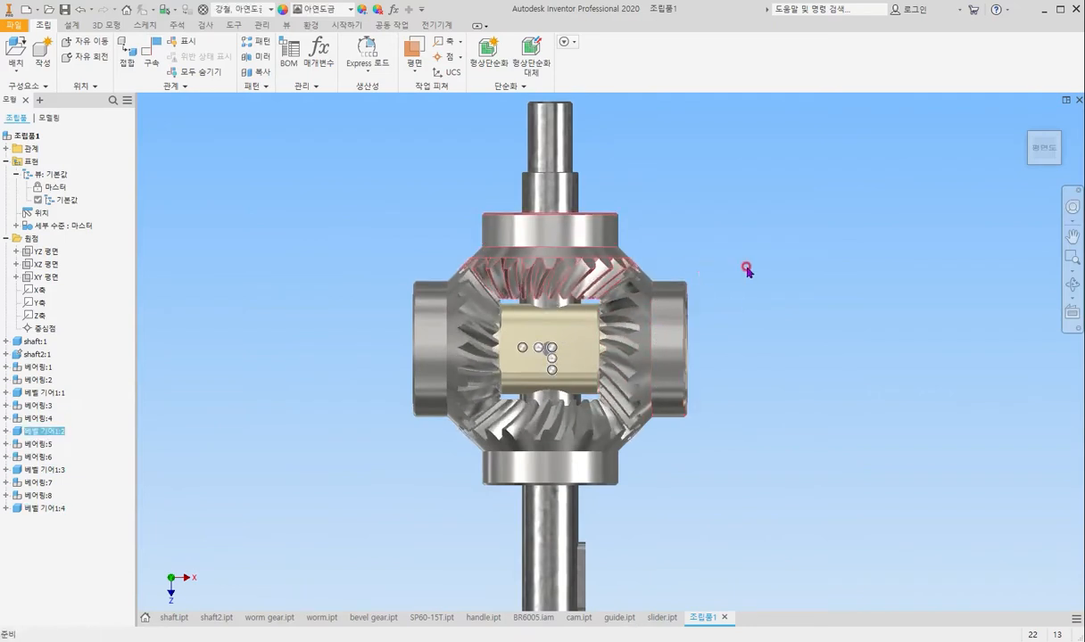
# Remove the grounding from shaft2:1 and turn the bevel gear set by hand to test its movement.
pyautogui.click(1022, 120)
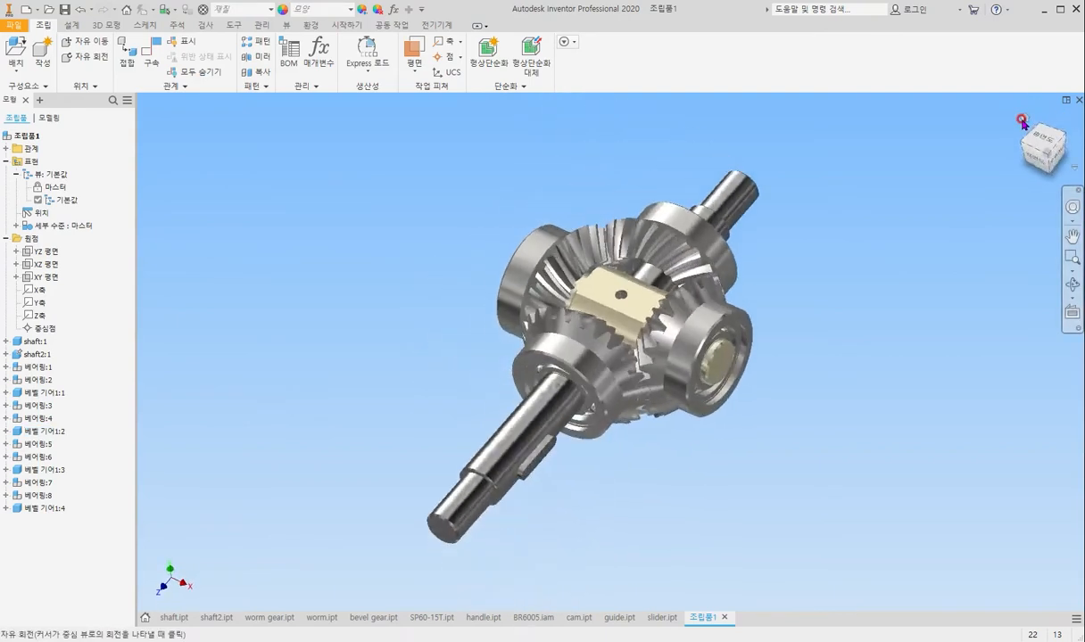
pyautogui.moveTo(782, 334)
pyautogui.keyDown('shift'); pyautogui.mouseDown(button='middle')
pyautogui.moveTo(791, 314)
pyautogui.moveTo(799, 330)
pyautogui.mouseUp(button='middle'); pyautogui.keyUp('shift')
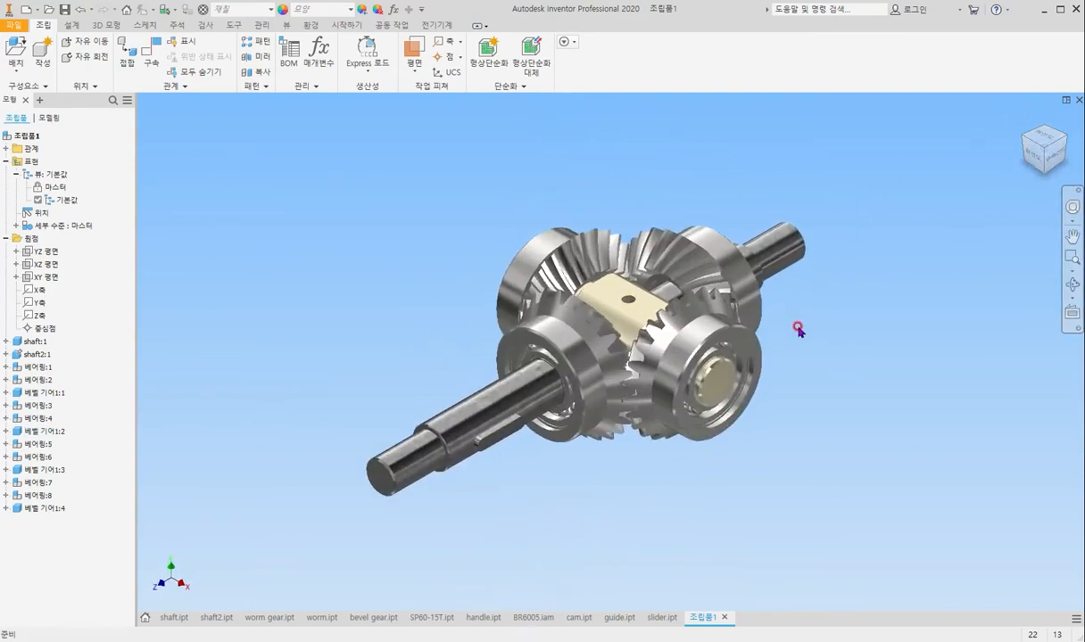
pyautogui.scroll(-2, 799, 329)
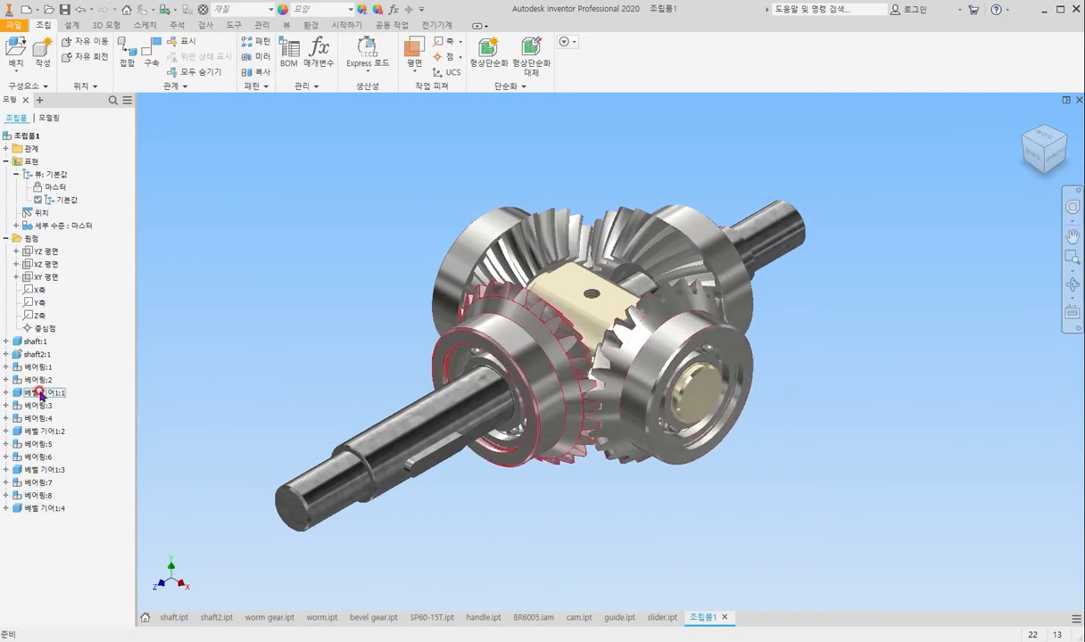
pyautogui.click(6, 354)
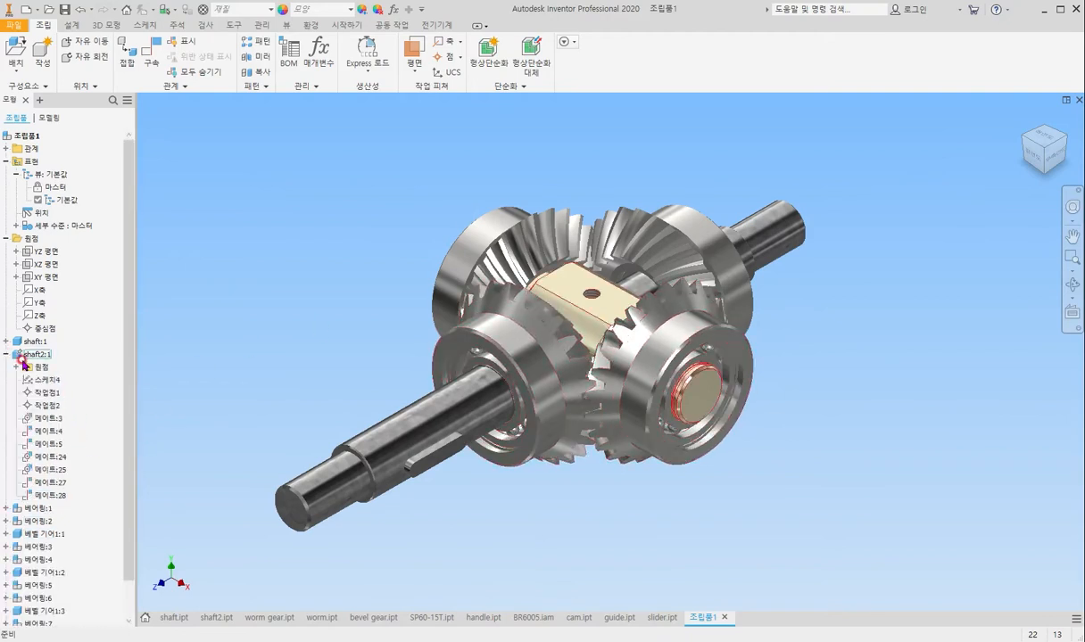
pyautogui.click(5, 354)
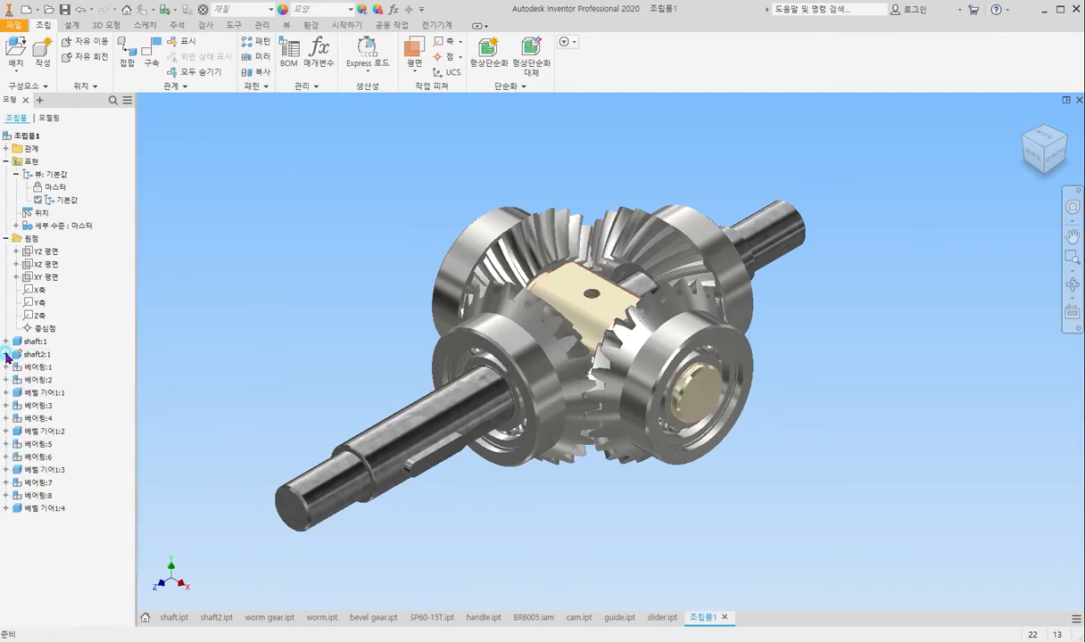
pyautogui.rightClick(28, 355)
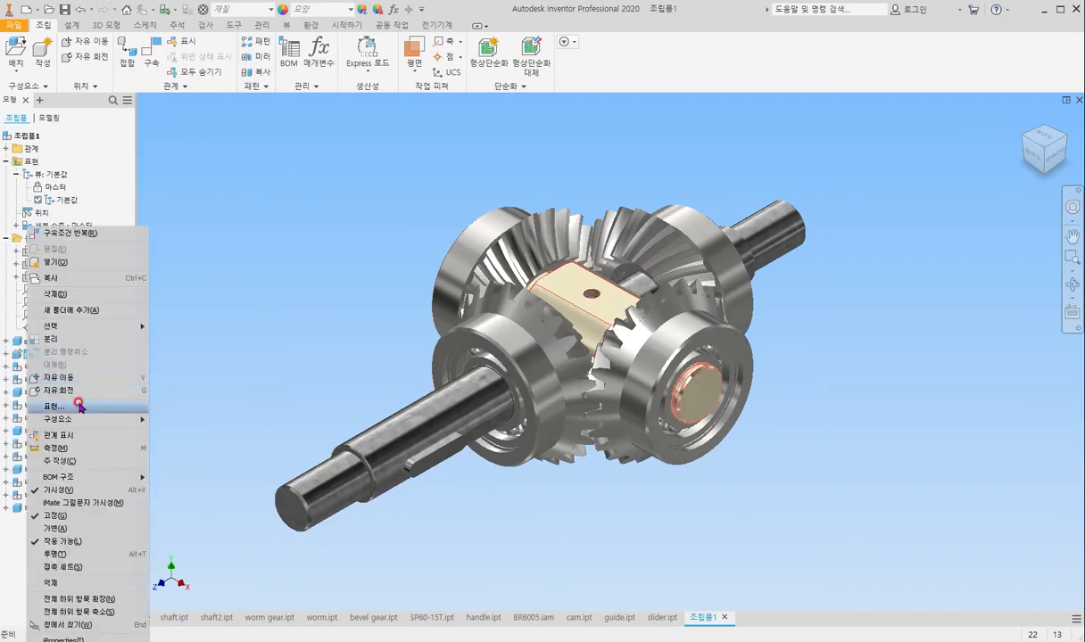
pyautogui.click(60, 518)
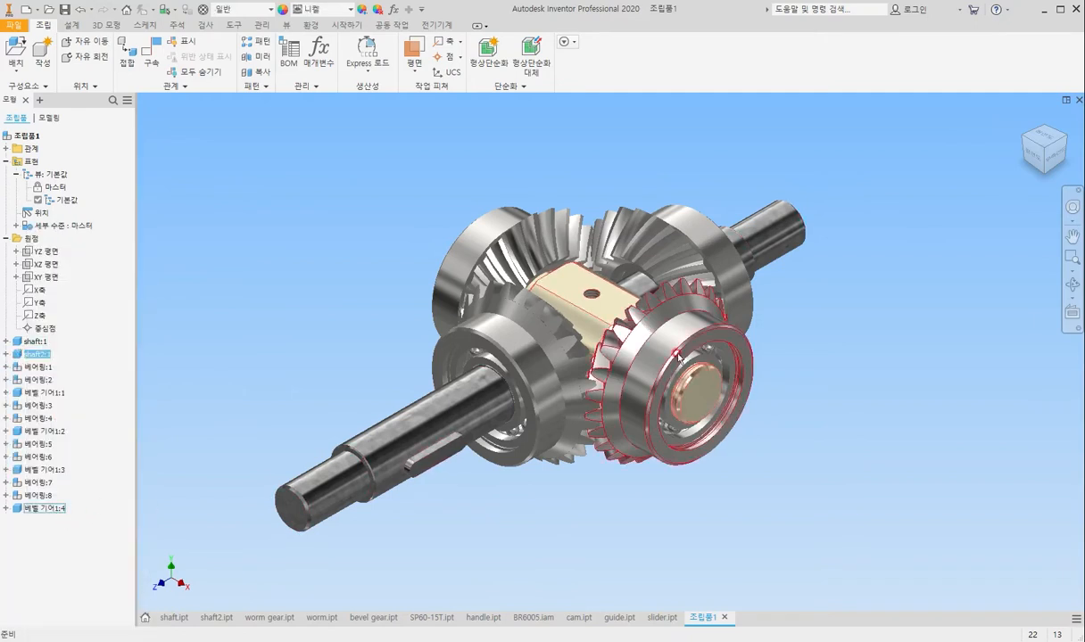
pyautogui.moveTo(649, 336); pyautogui.dragTo(671, 332)
pyautogui.scroll(-2, 530, 402)
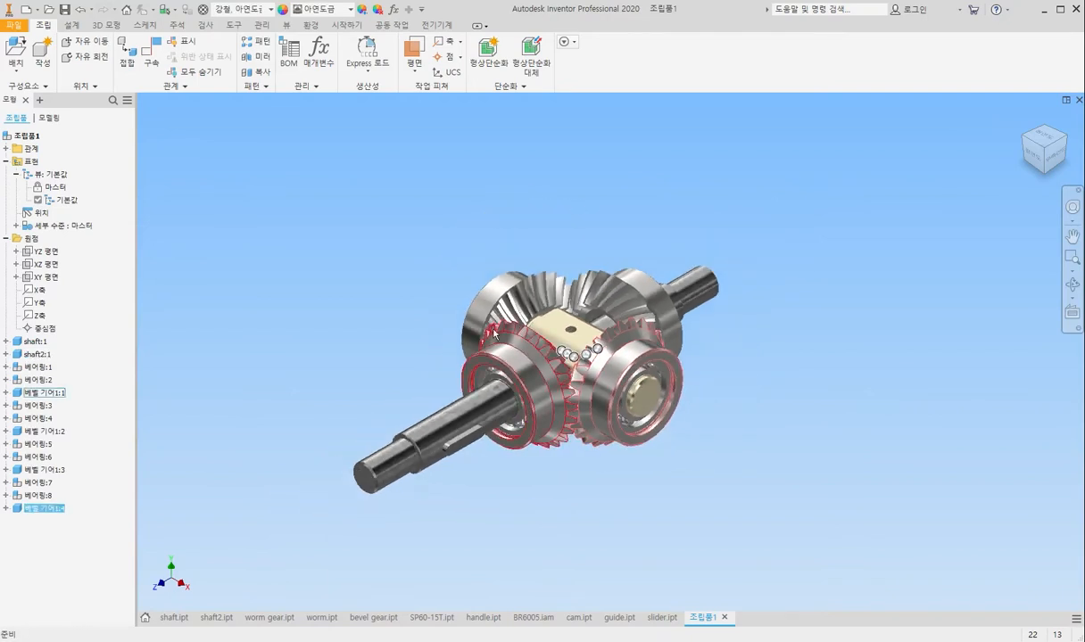
# Place one worm gear.ipt component in the assembly beside the bevel gear set.
pyautogui.click(16, 49)
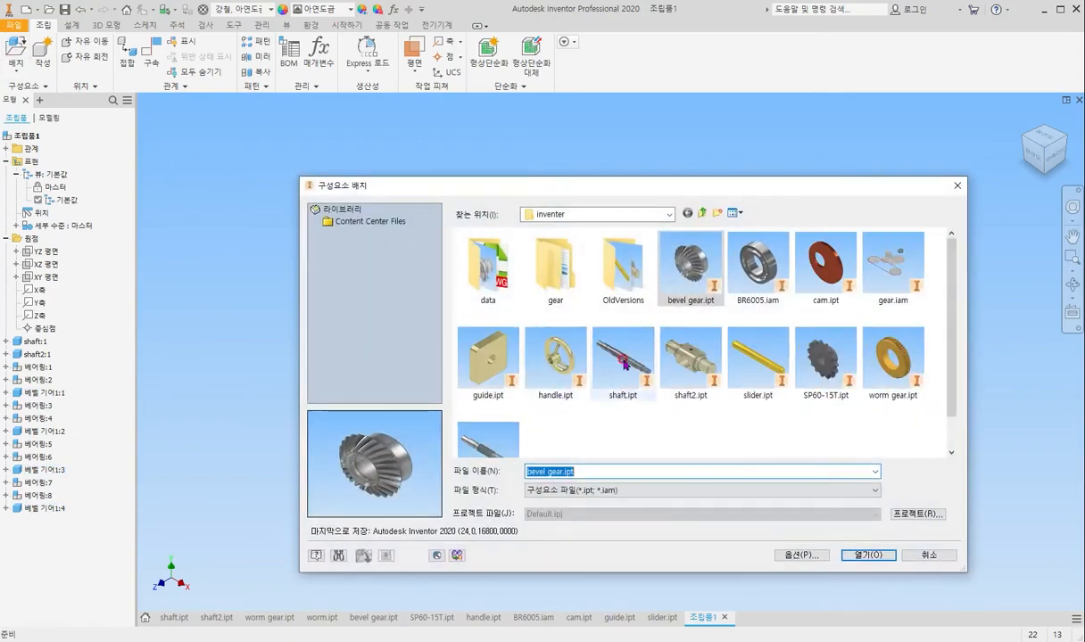
pyautogui.click(885, 352)
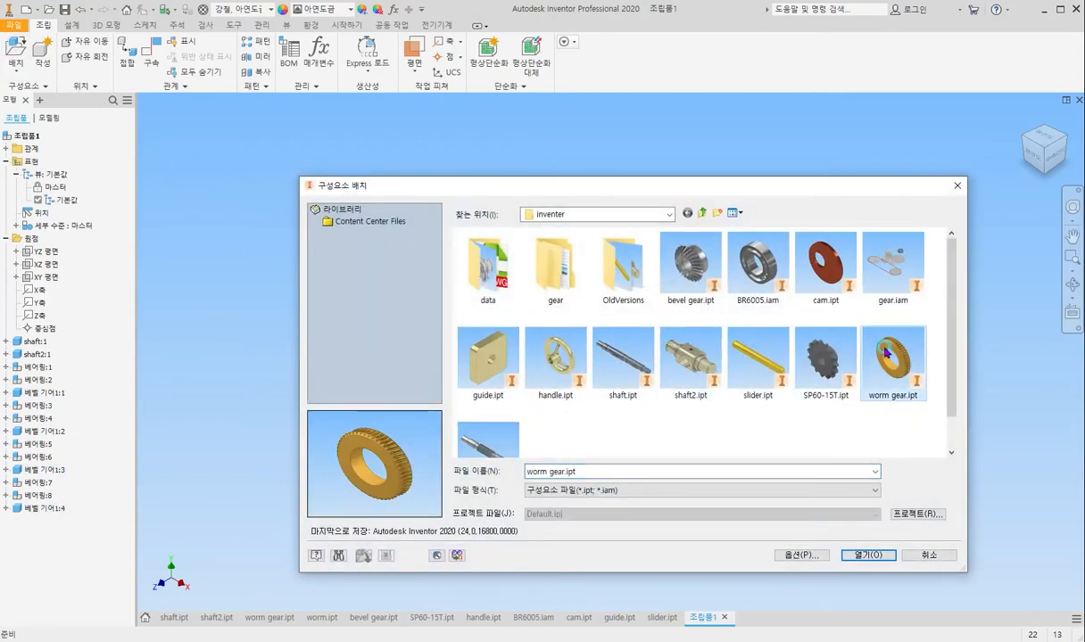
pyautogui.doubleClick(886, 352)
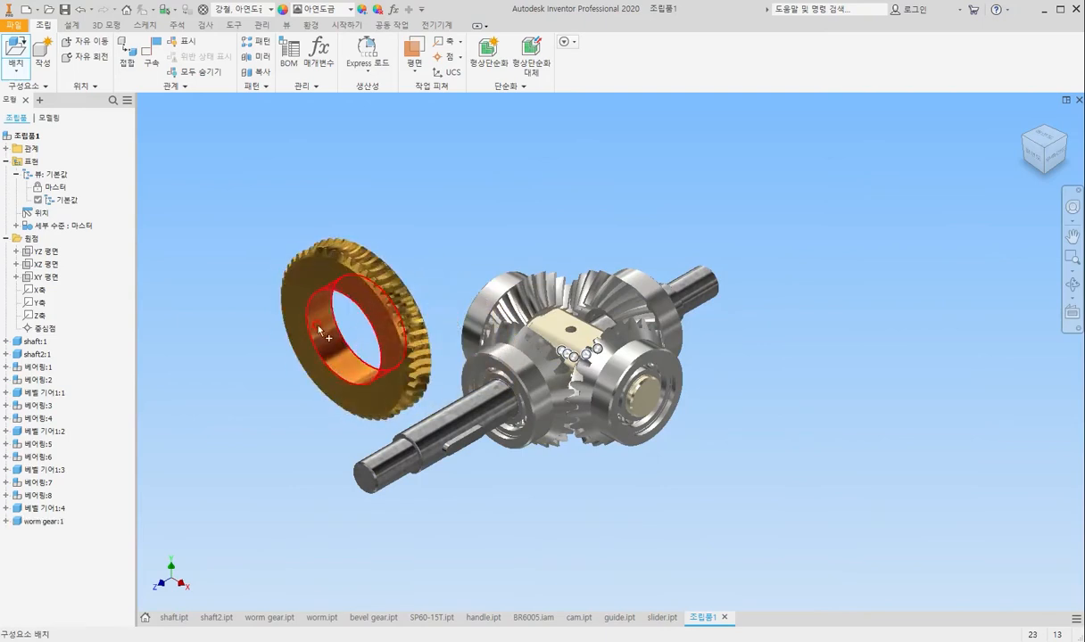
# Mate the worm gear's bore axis with the axis of bevel gear 1:1 at 0 offset.
pyautogui.click(152, 55)
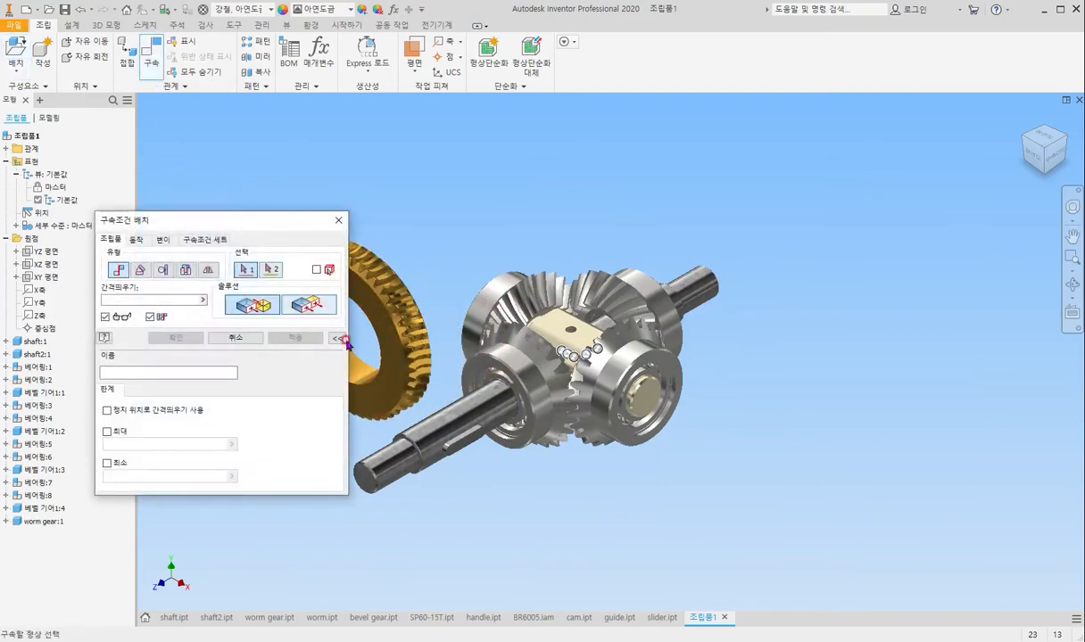
pyautogui.click(352, 359)
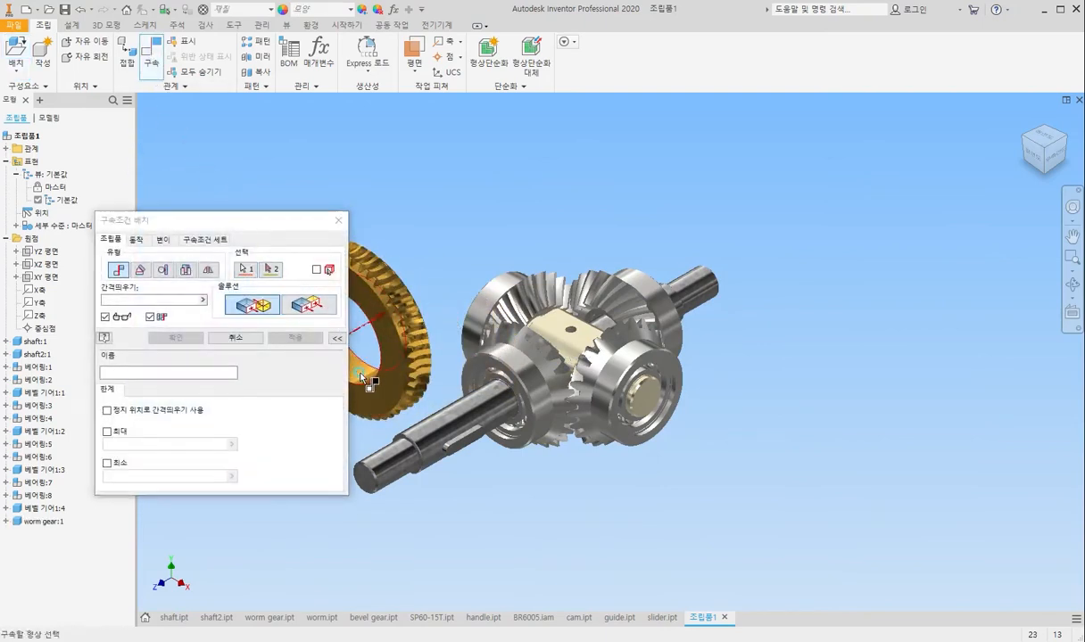
pyautogui.click(522, 370)
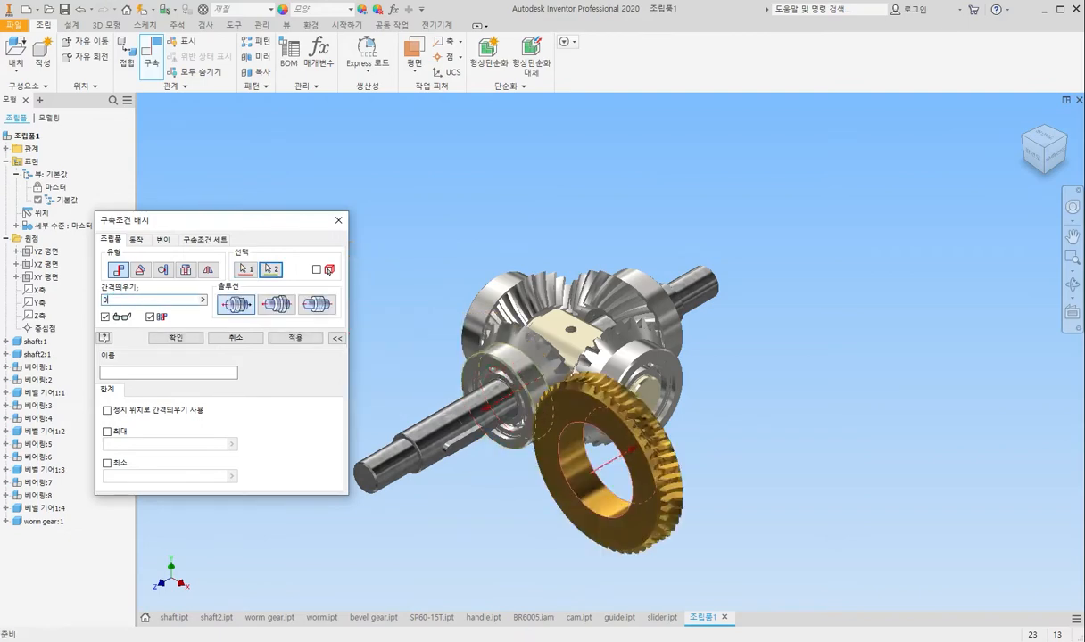
pyautogui.write('0')
pyautogui.press('Return')
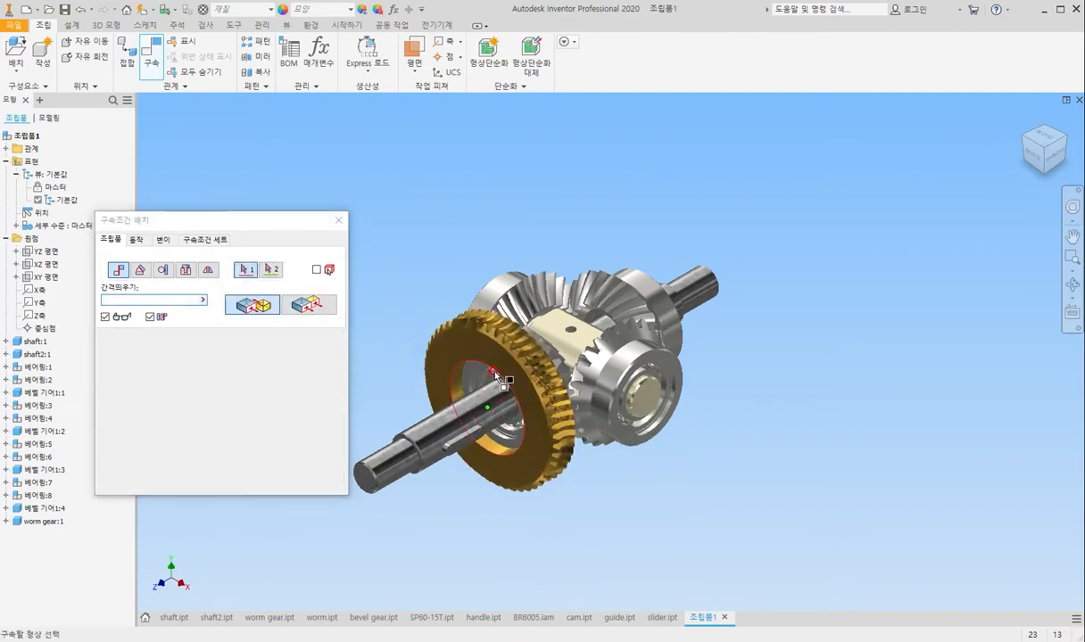
# Add a flush constraint with an 8 mm offset between bevel gear 1:1's outer end face and the worm gear's outer side face.
pyautogui.scroll(-4, 491, 375)
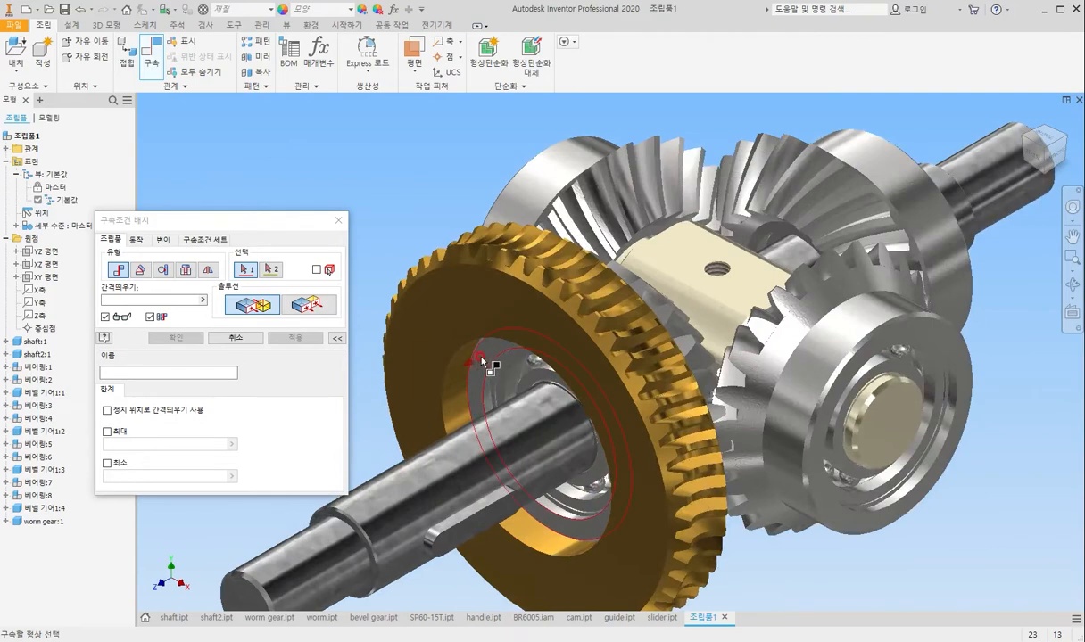
pyautogui.click(481, 362)
pyautogui.click(411, 349)
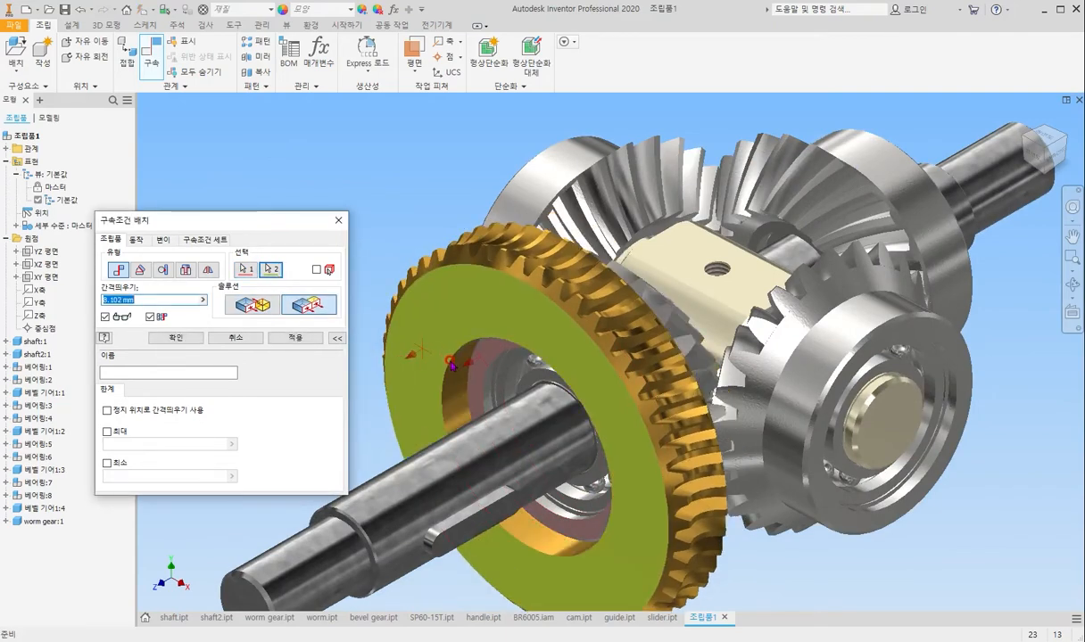
pyautogui.press('Return')
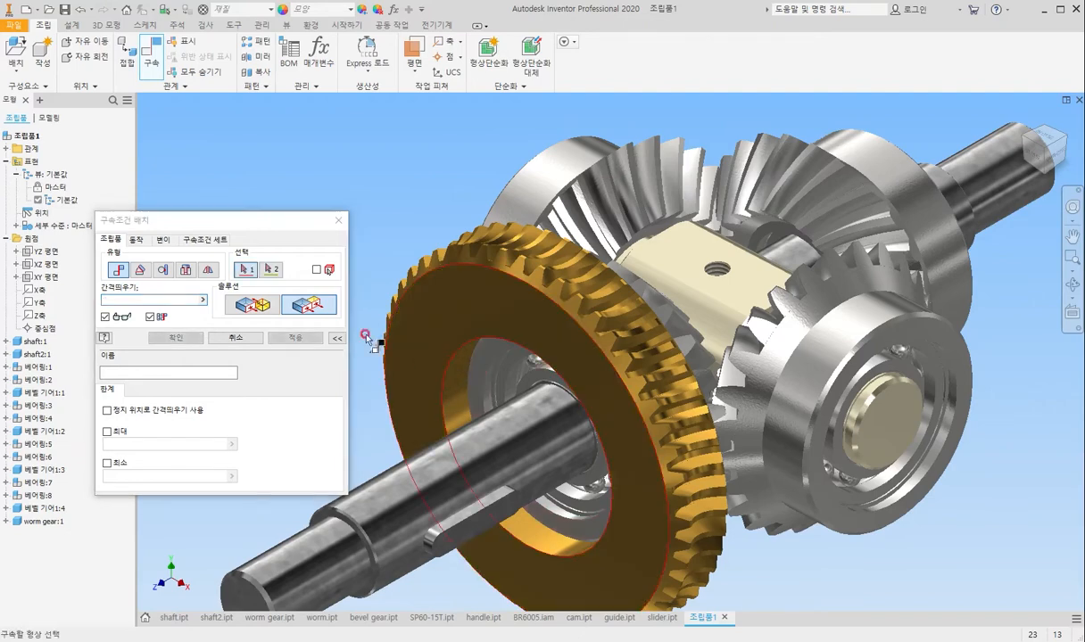
pyautogui.scroll(4, 426, 270)
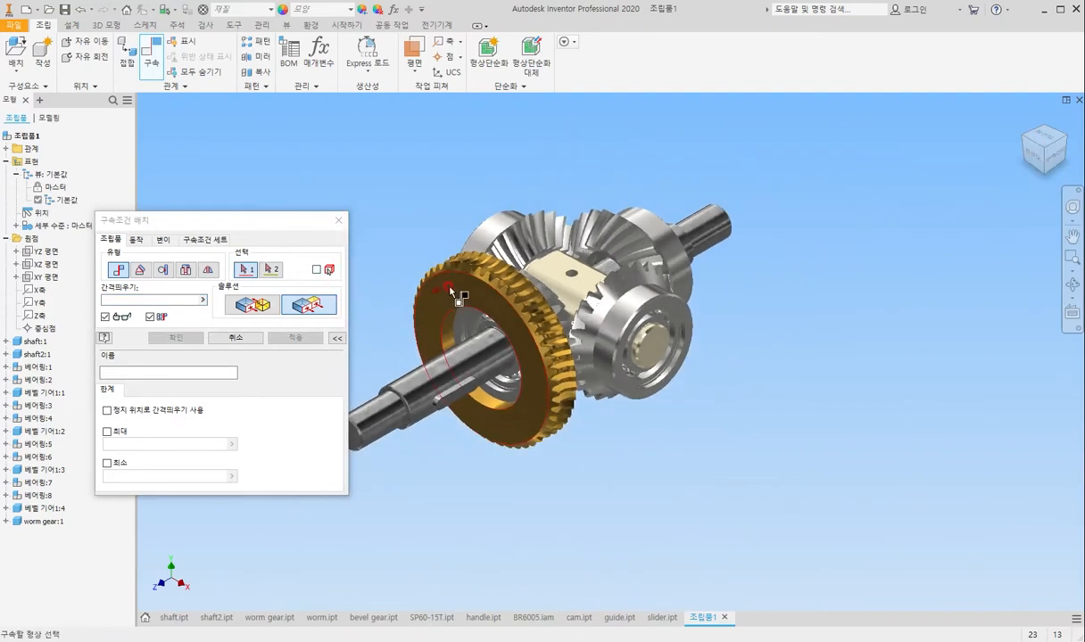
pyautogui.click(338, 221)
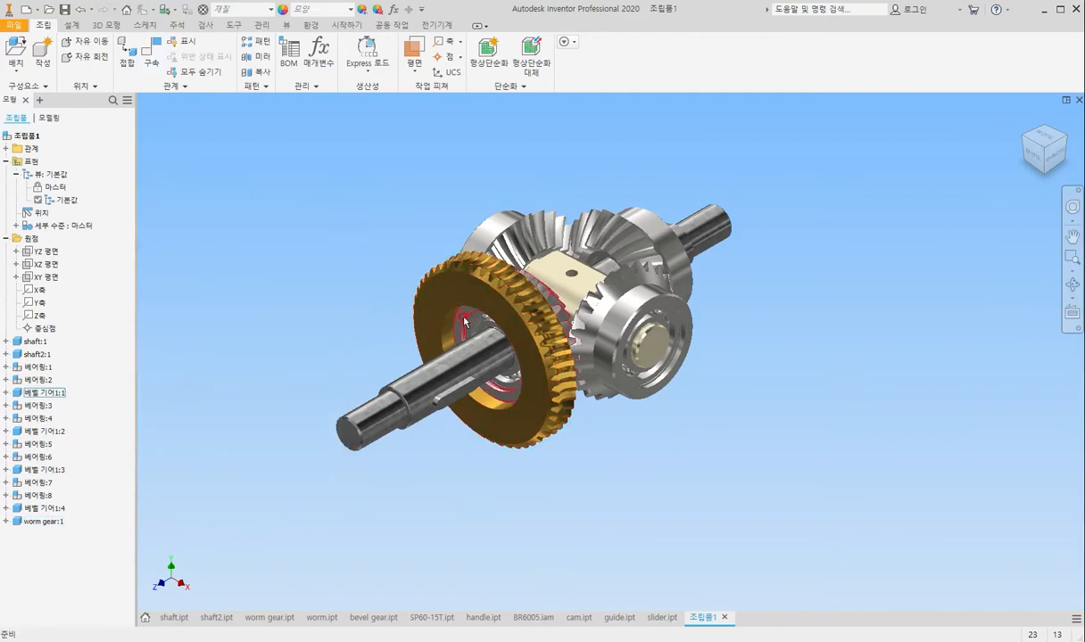
# Mate bevel gear 1:1's origin mesh plane (메쉬 평면) with the worm gear's XZ plane at 0 offset, and finish constraining.
pyautogui.click(464, 323)
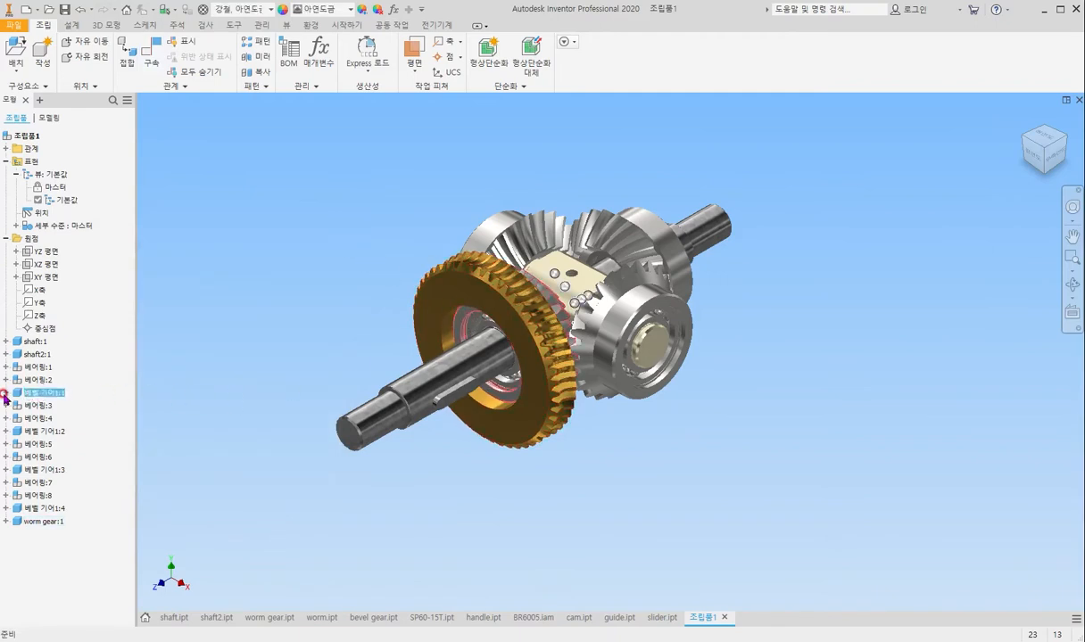
pyautogui.click(6, 394)
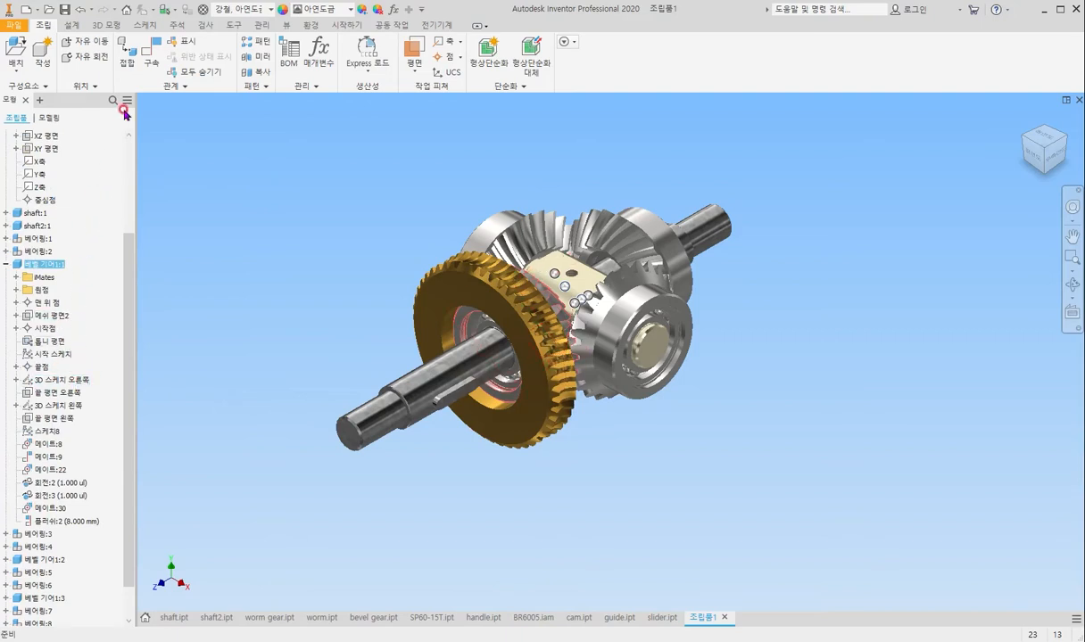
pyautogui.click(151, 56)
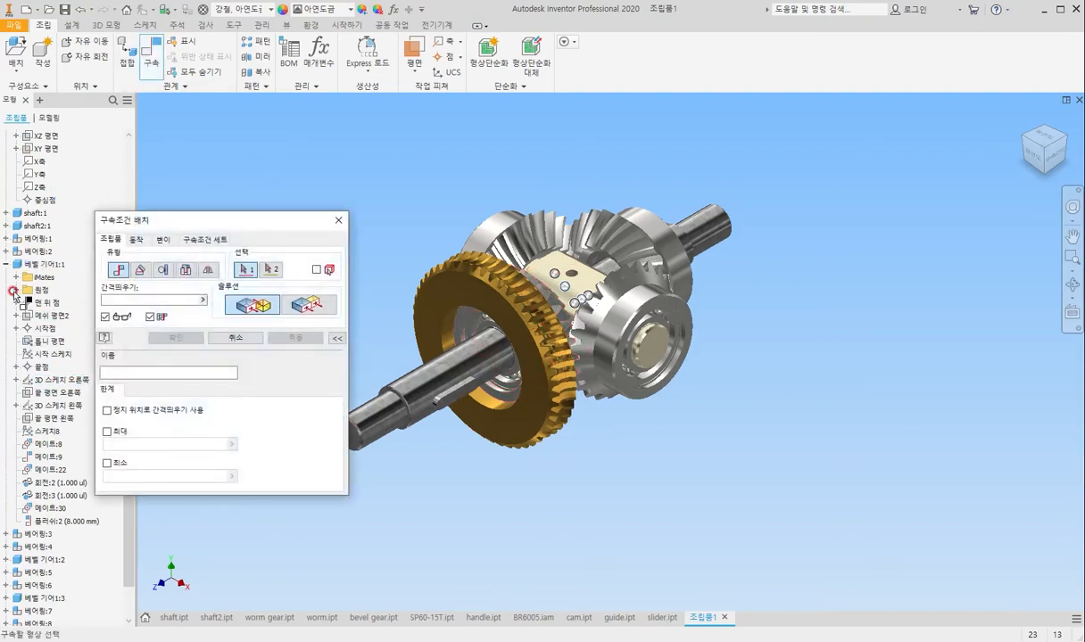
pyautogui.click(14, 290)
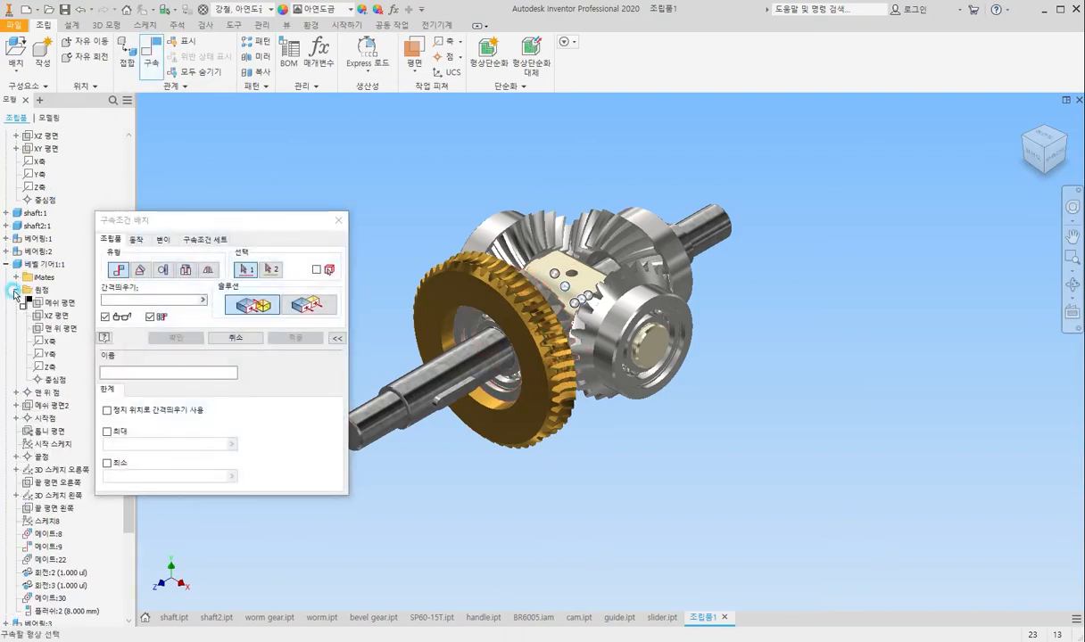
pyautogui.click(59, 304)
pyautogui.scroll(-1, 37, 368)
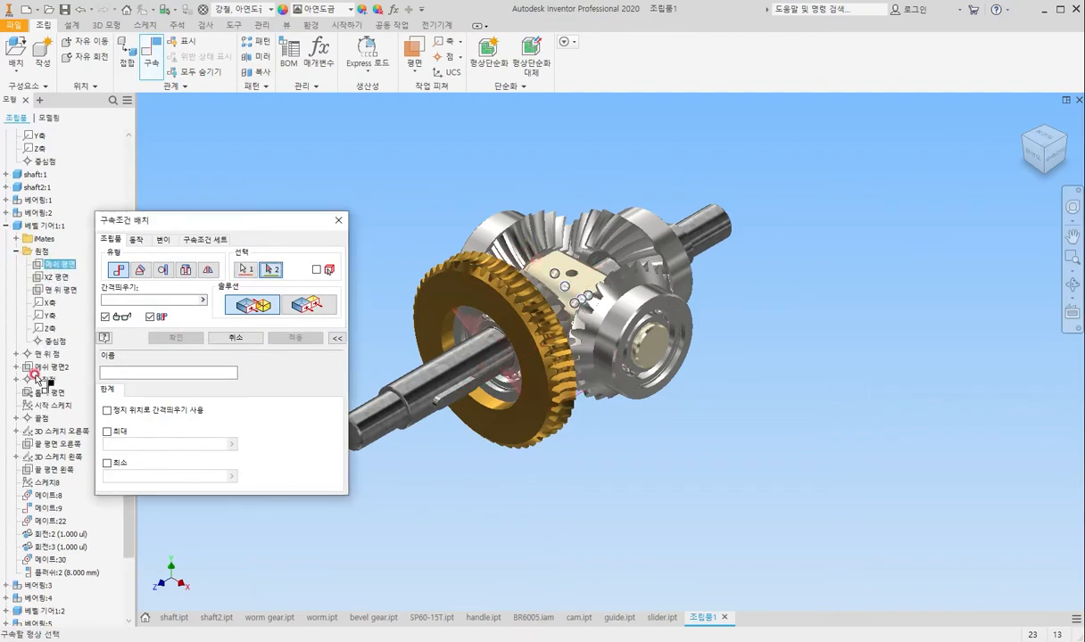
pyautogui.scroll(-2, 35, 379)
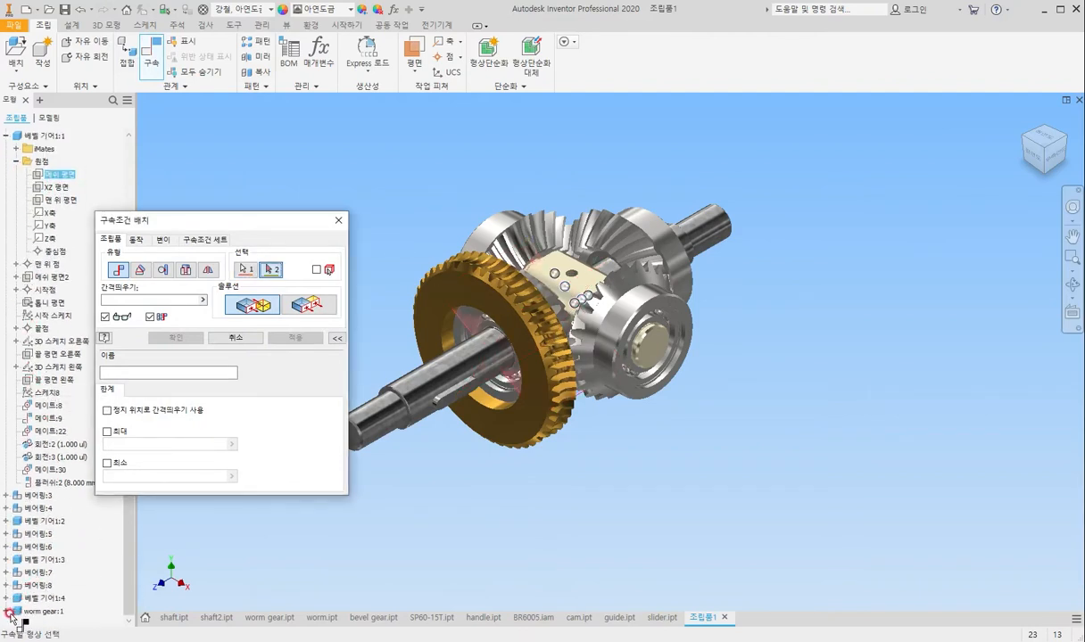
pyautogui.click(5, 611)
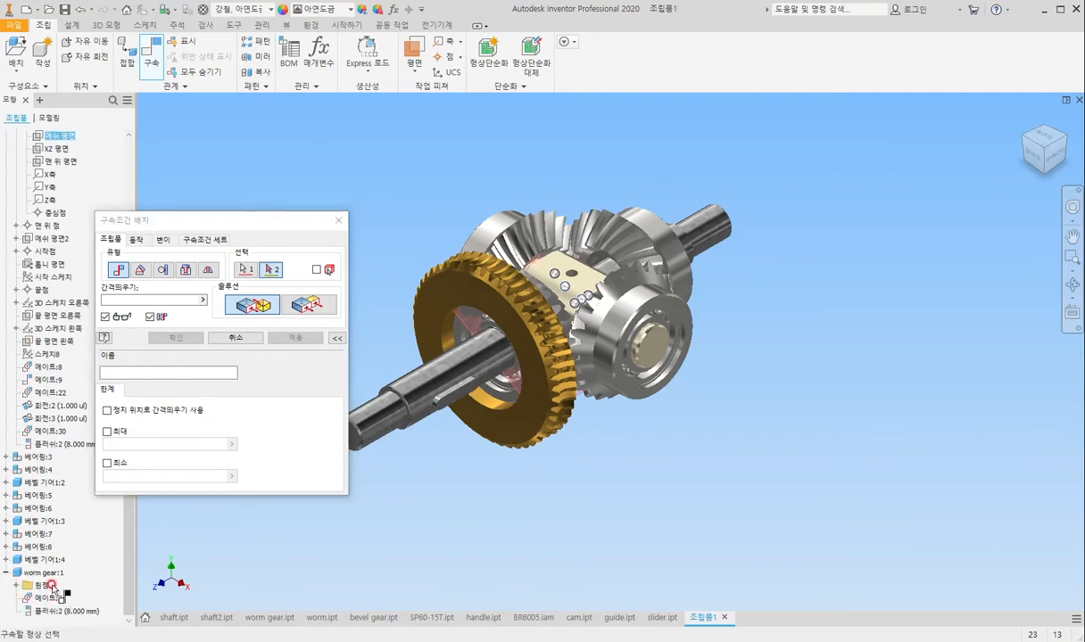
pyautogui.click(16, 586)
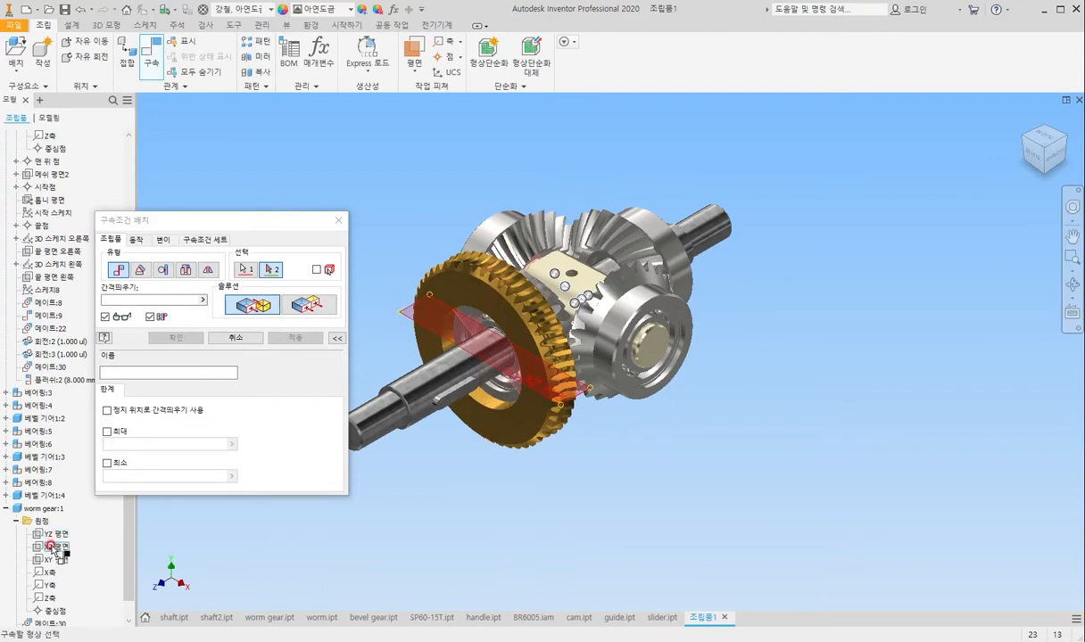
pyautogui.click(52, 547)
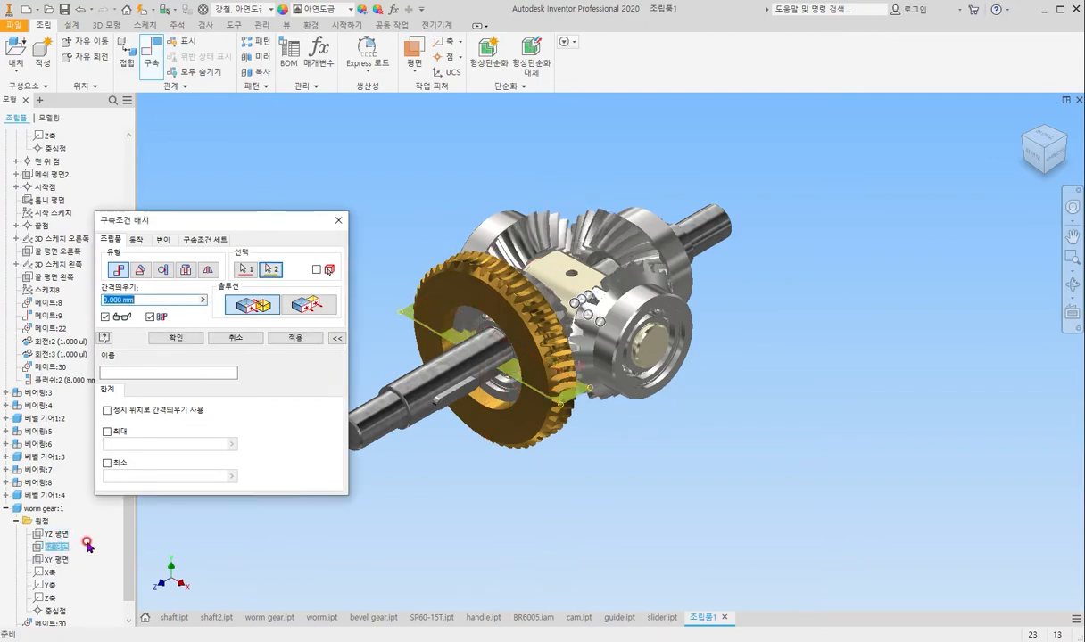
pyautogui.write('0')
pyautogui.press('Return')
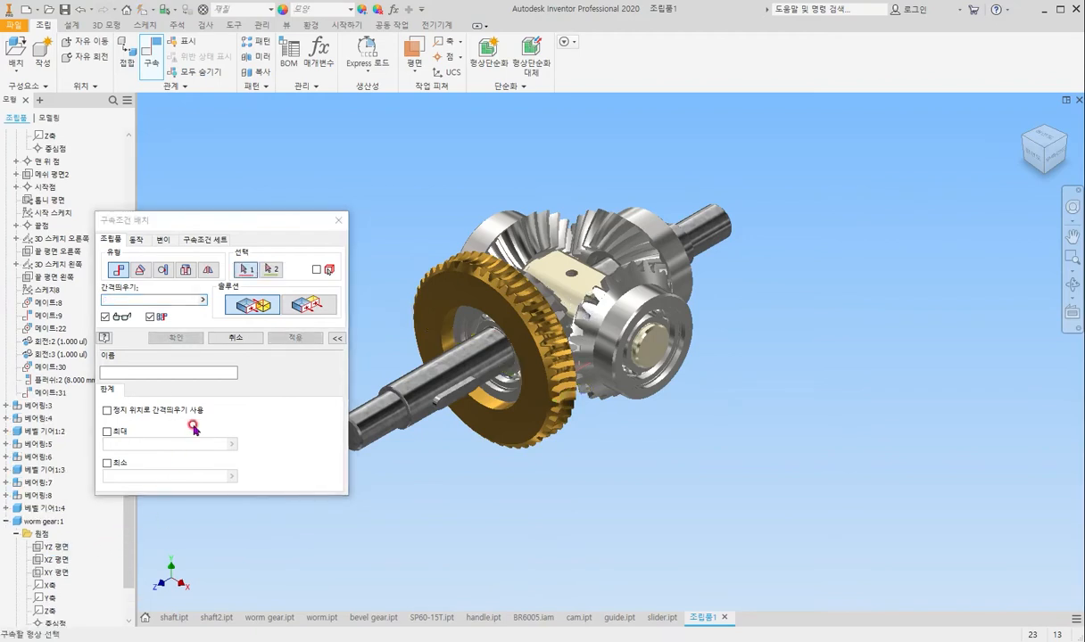
pyautogui.click(338, 221)
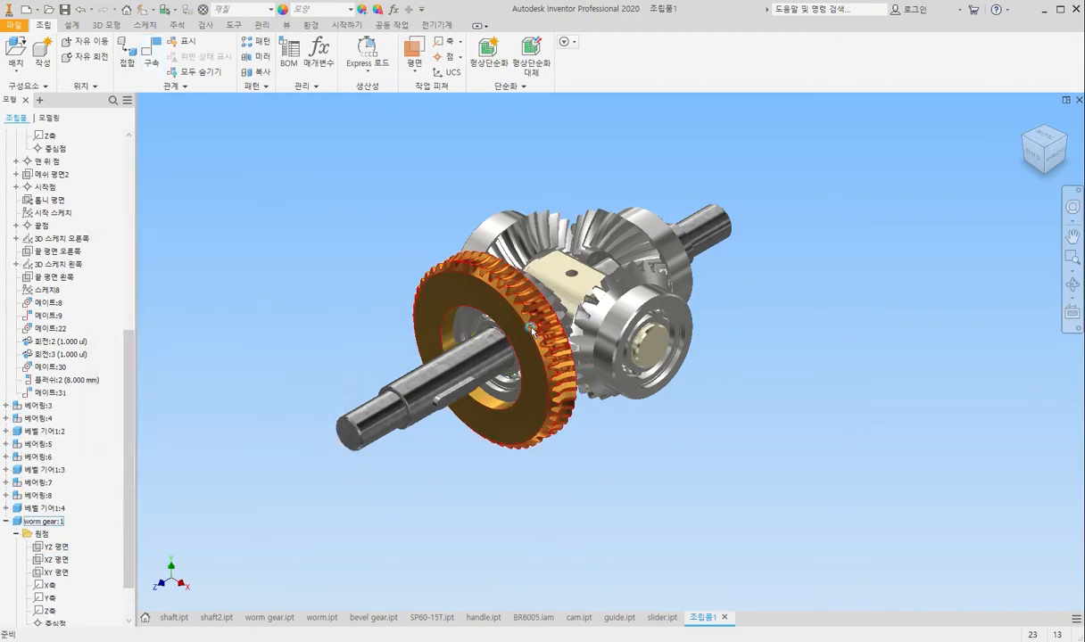
# Turn the worm gear by hand to check that it drives the bevel gears.
pyautogui.moveTo(531, 328); pyautogui.dragTo(529, 363)
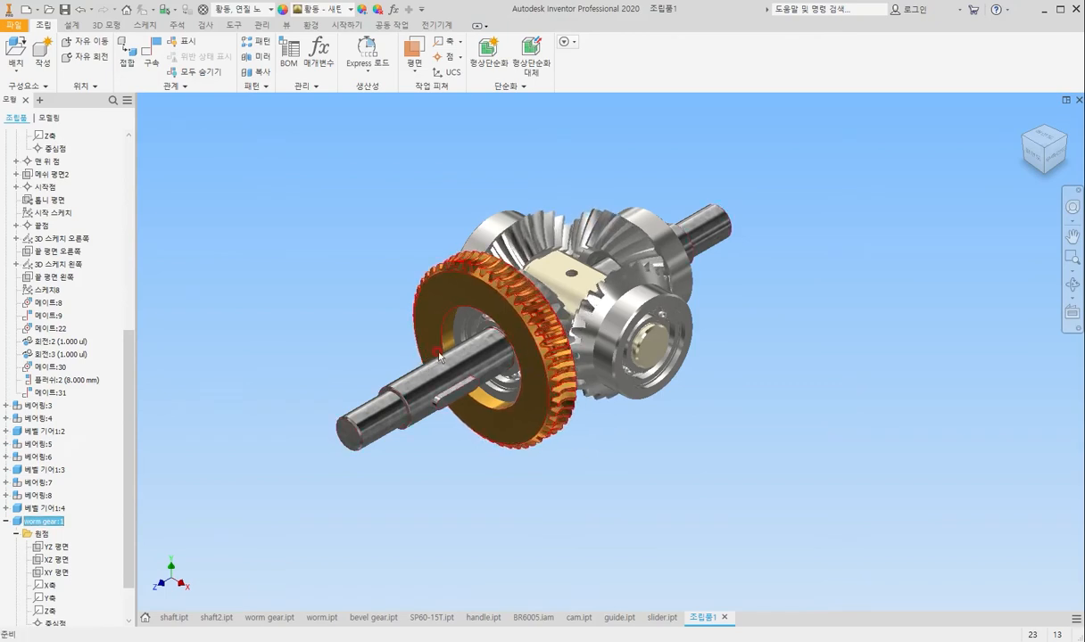
pyautogui.scroll(-1, 602, 248)
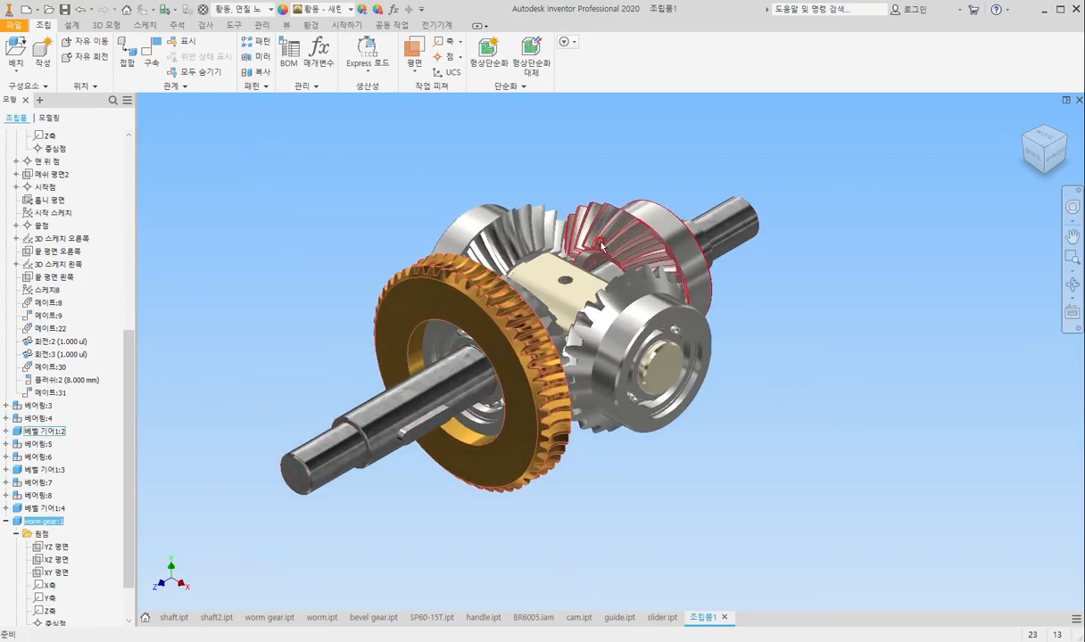
pyautogui.scroll(2, 603, 248)
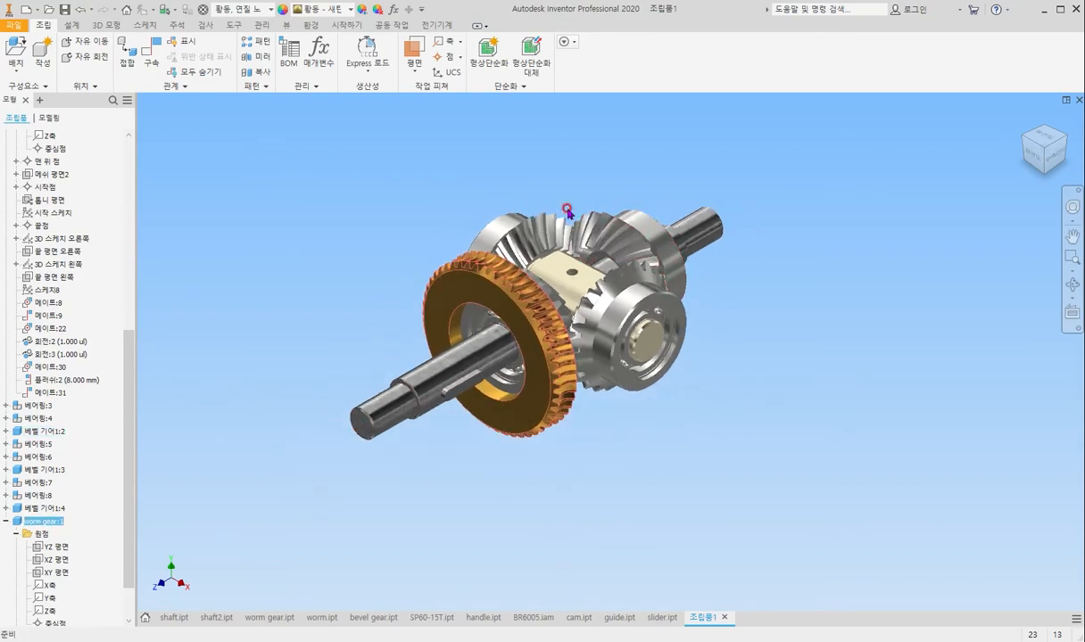
# Place one instance of the worm (worm.ipt) in the assembly, in front of the worm gear.
pyautogui.click(15, 56)
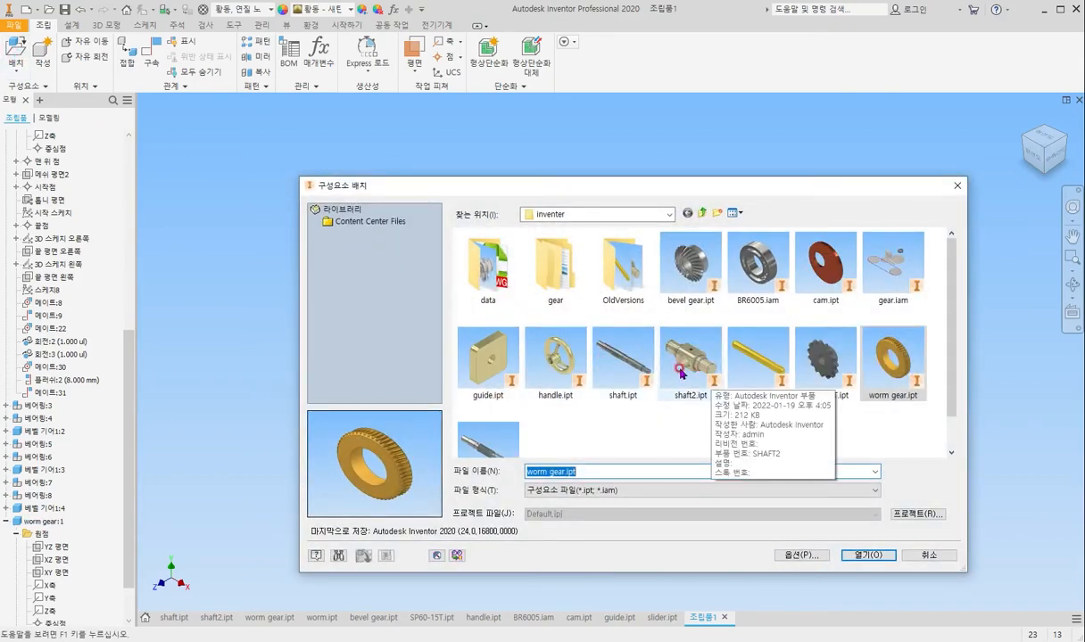
pyautogui.doubleClick(459, 420)
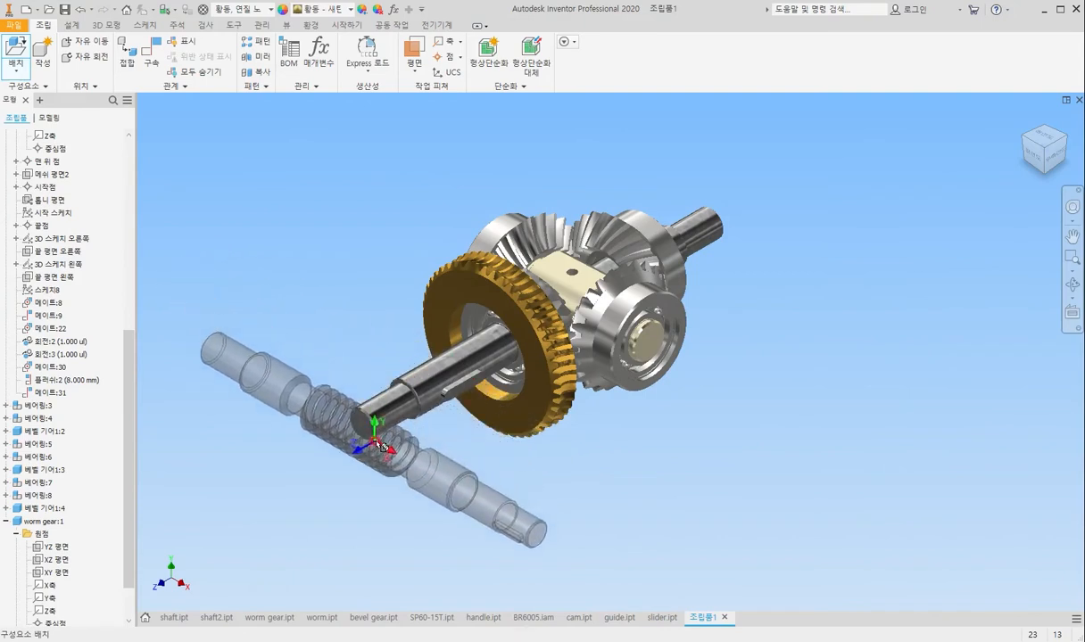
pyautogui.click(435, 441)
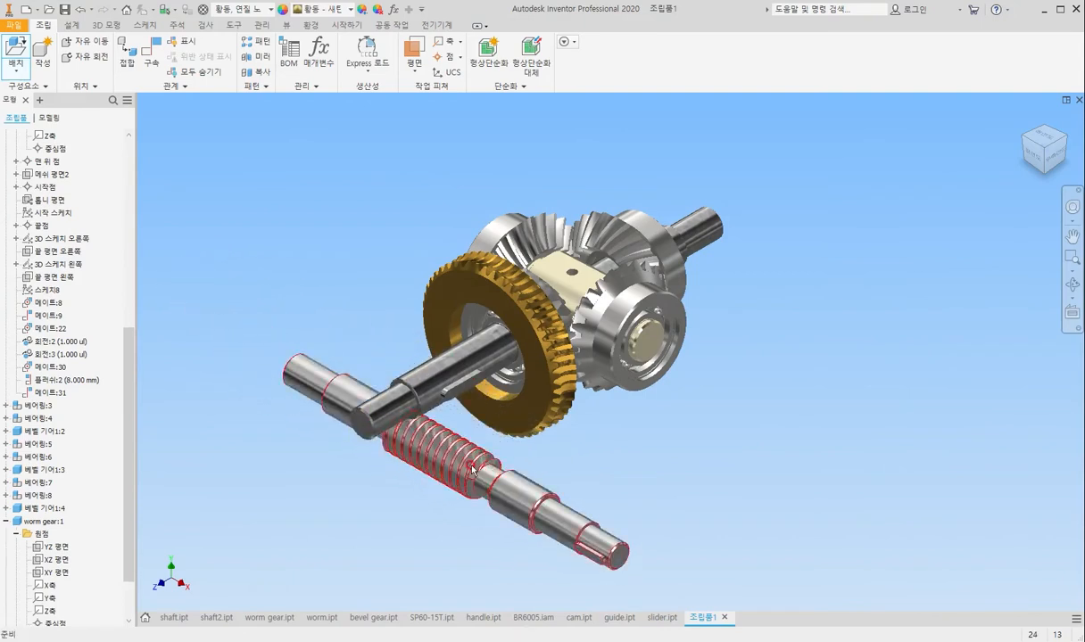
# Free-rotate the worm in the top view to flip it end for end, so its keyway end points the opposite way.
pyautogui.click(1044, 137)
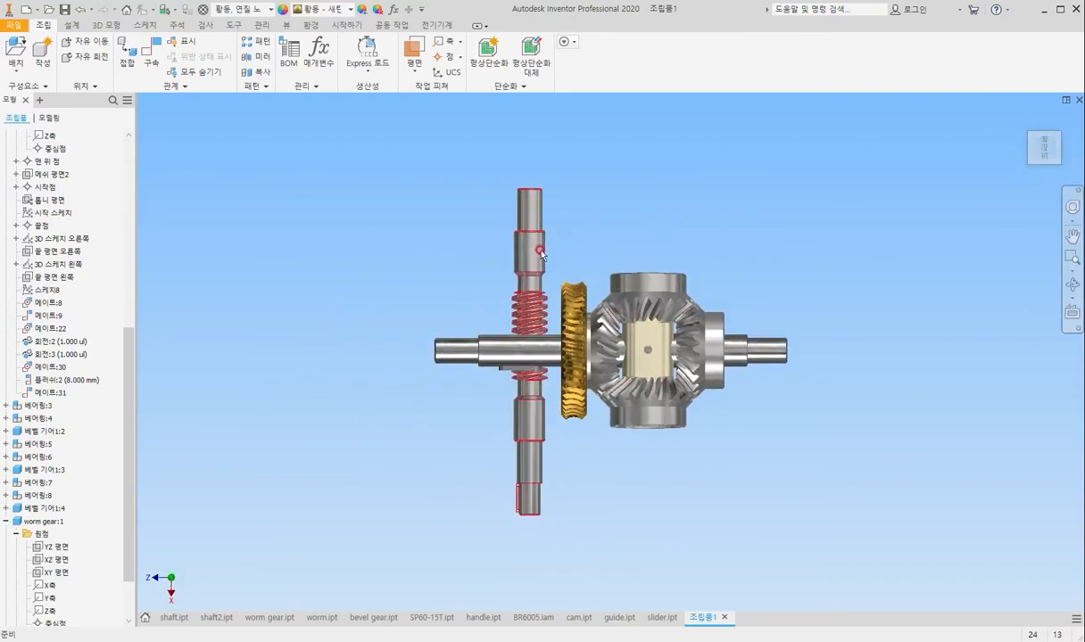
pyautogui.rightClick(531, 241)
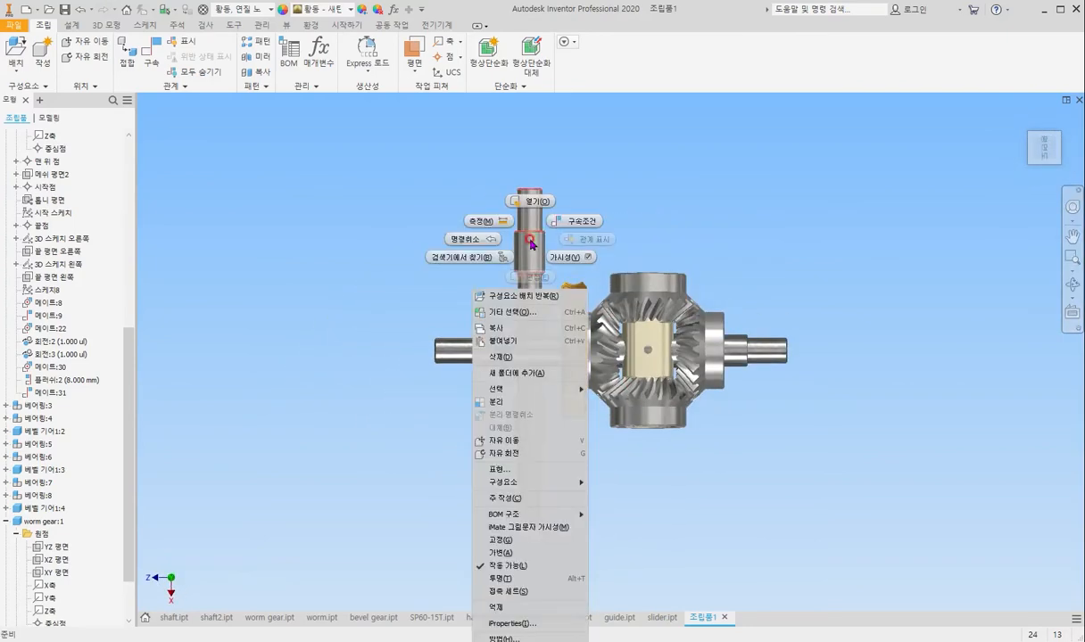
pyautogui.click(517, 443)
pyautogui.press('g')
pyautogui.moveTo(563, 145); pyautogui.dragTo(495, 553)
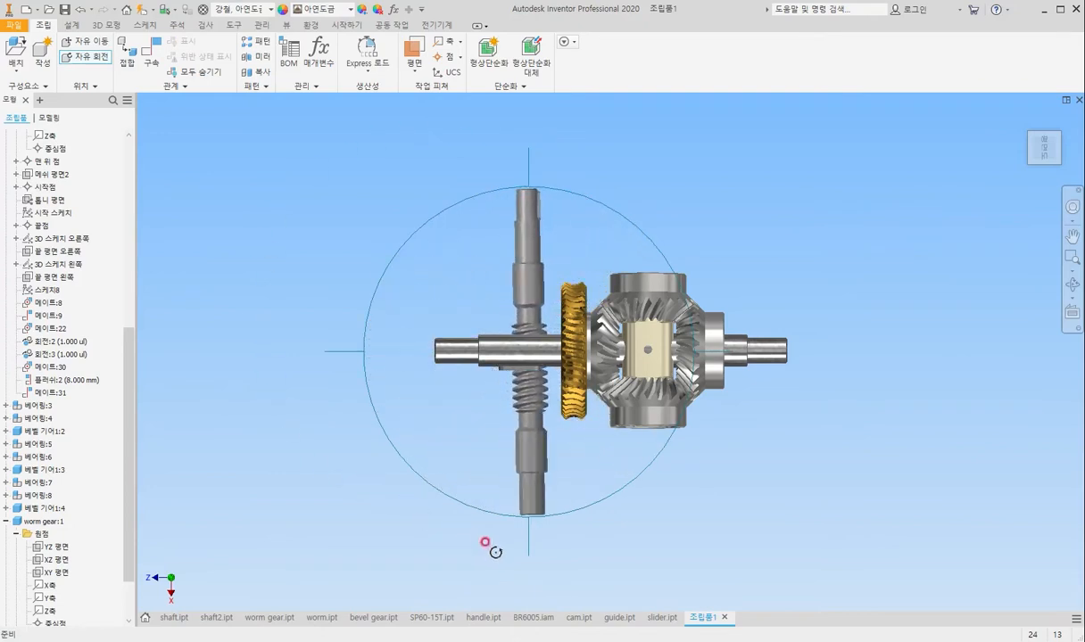
pyautogui.press('Escape')
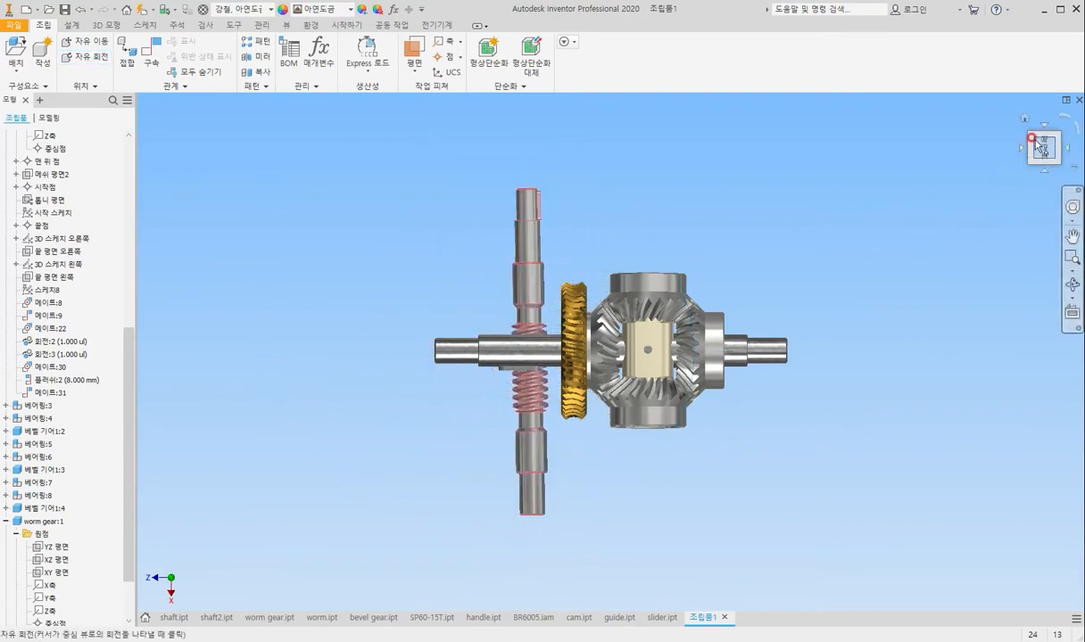
pyautogui.click(1024, 118)
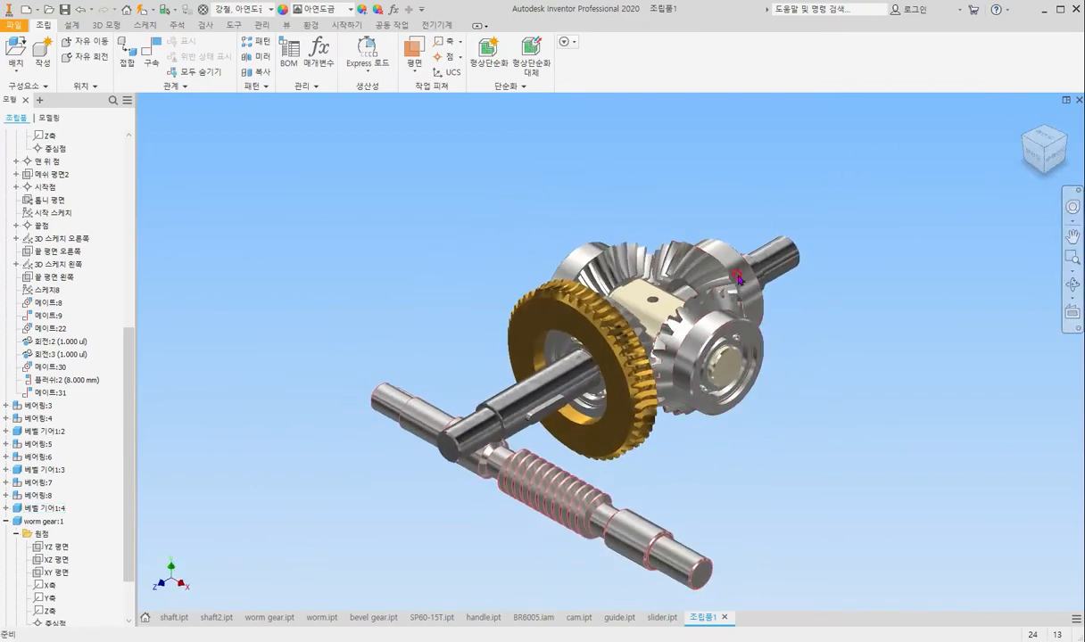
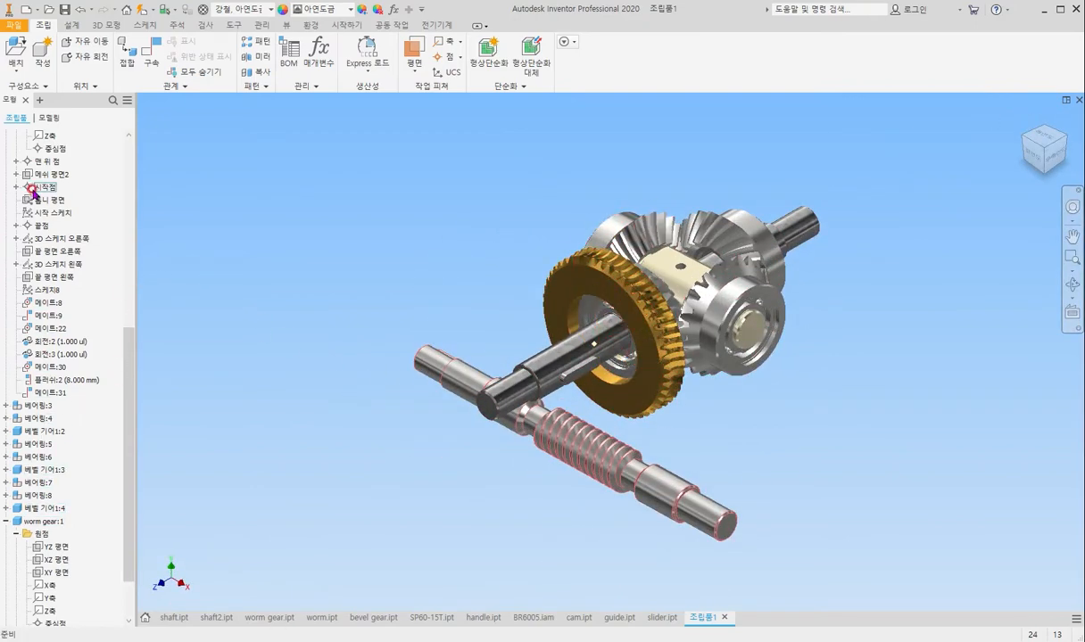
# Collapse bevel gear 1:1 in the model browser and expand worm:1 to list its origin folder and work plane.
pyautogui.scroll(9, 63, 205)
pyautogui.click(6, 379)
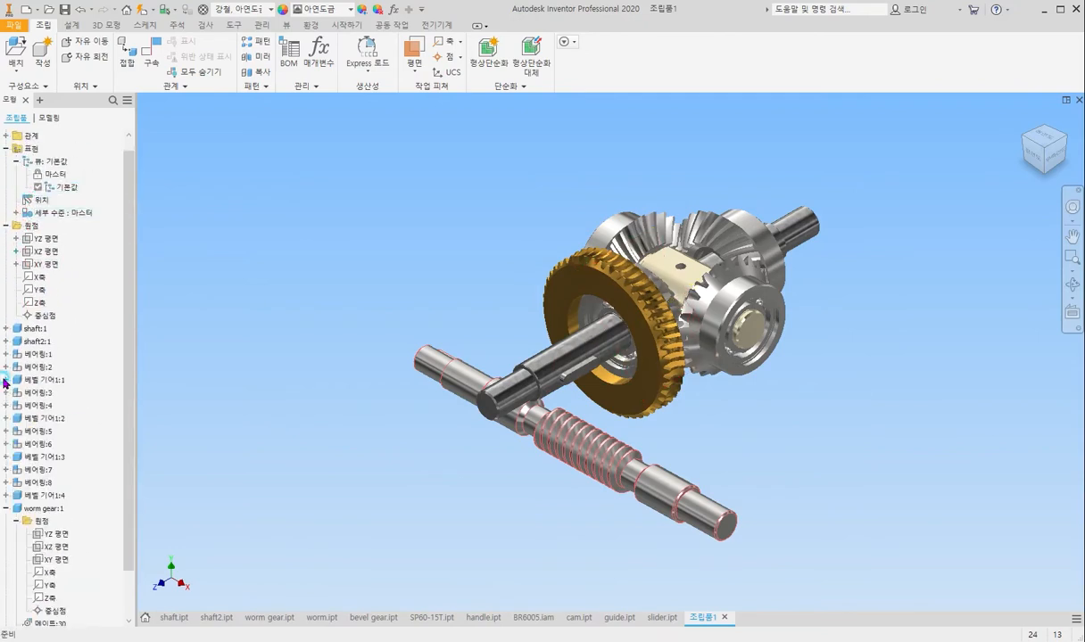
pyautogui.scroll(3, 172, 340)
pyautogui.scroll(-5, 312, 384)
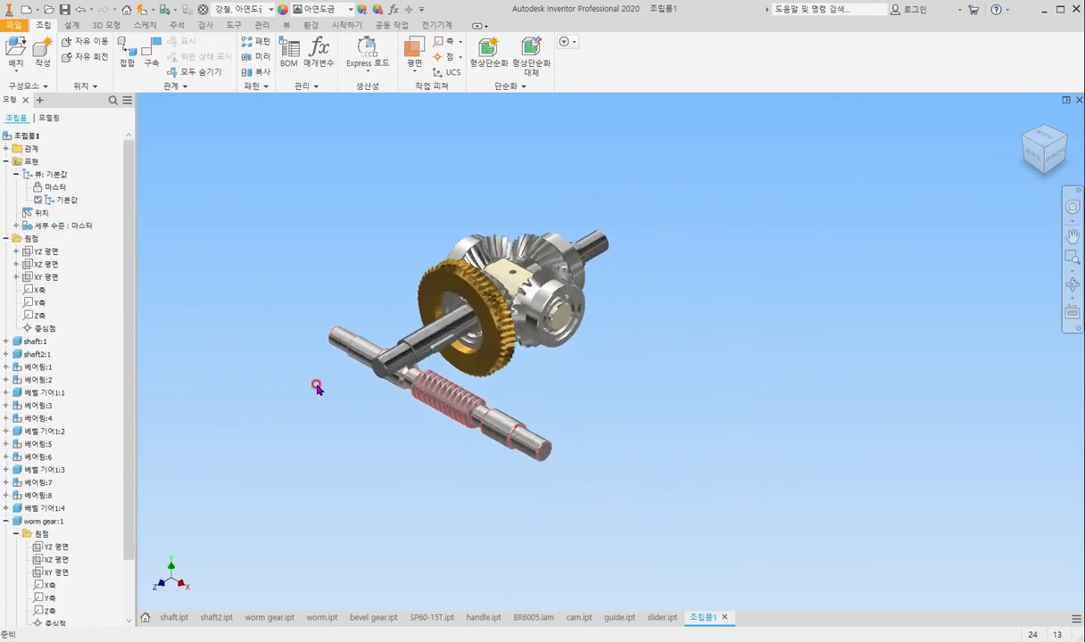
pyautogui.scroll(-2, 71, 456)
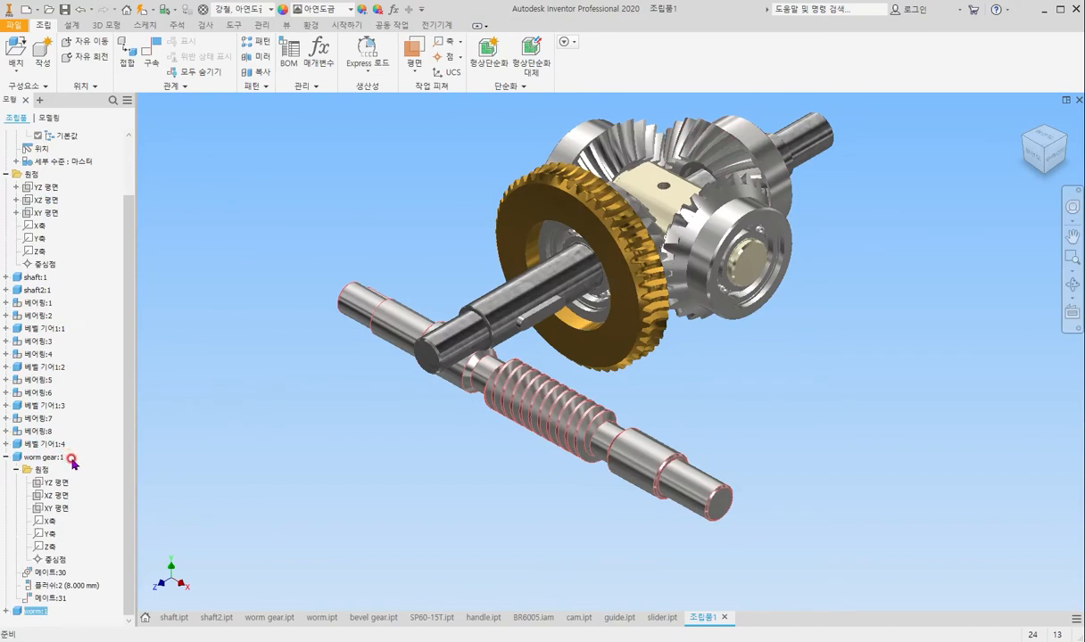
pyautogui.click(6, 612)
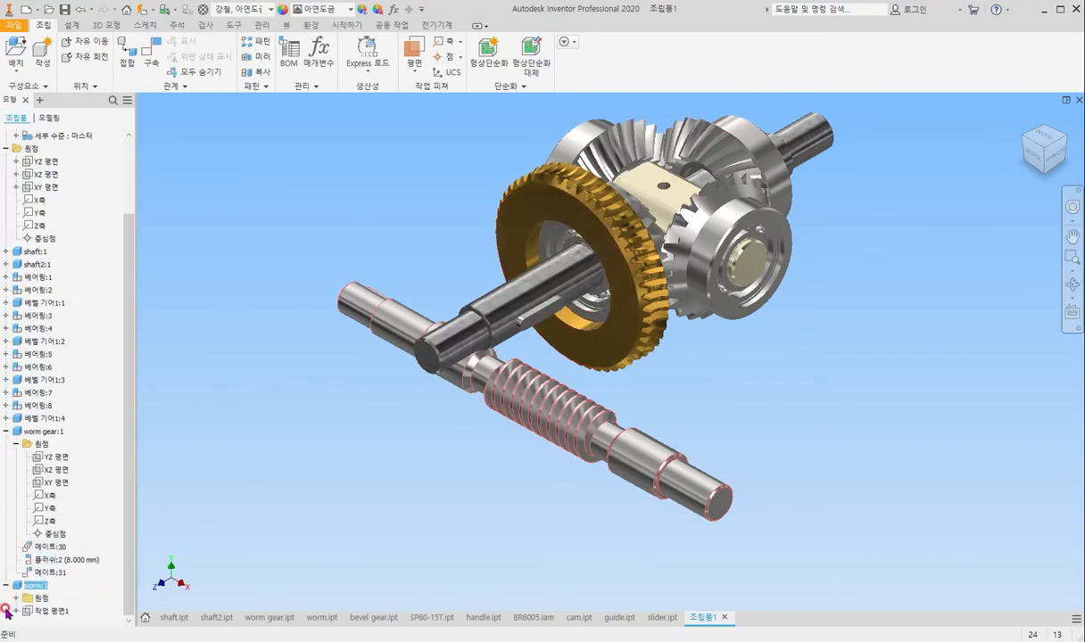
# Mate the worm gear's XY plane with the worm's X axis.
pyautogui.click(15, 599)
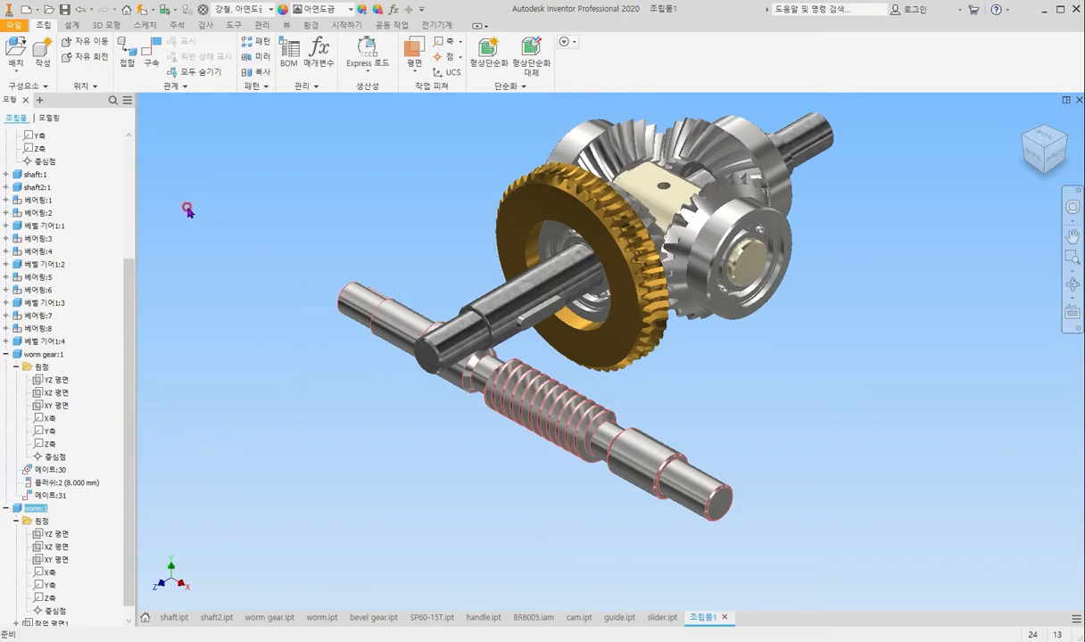
pyautogui.click(151, 52)
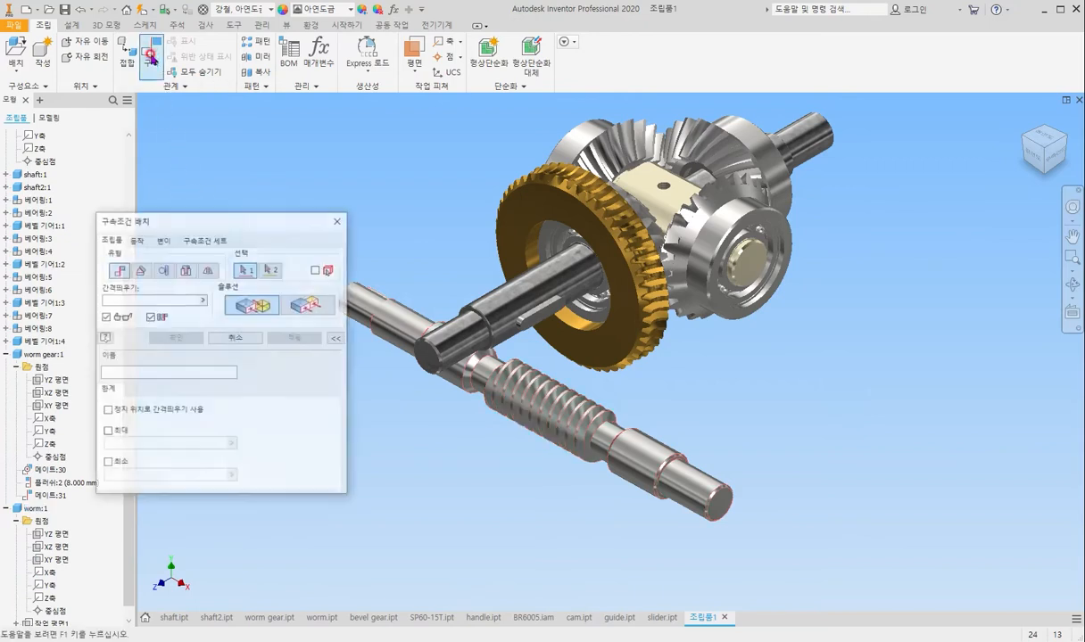
pyautogui.click(51, 379)
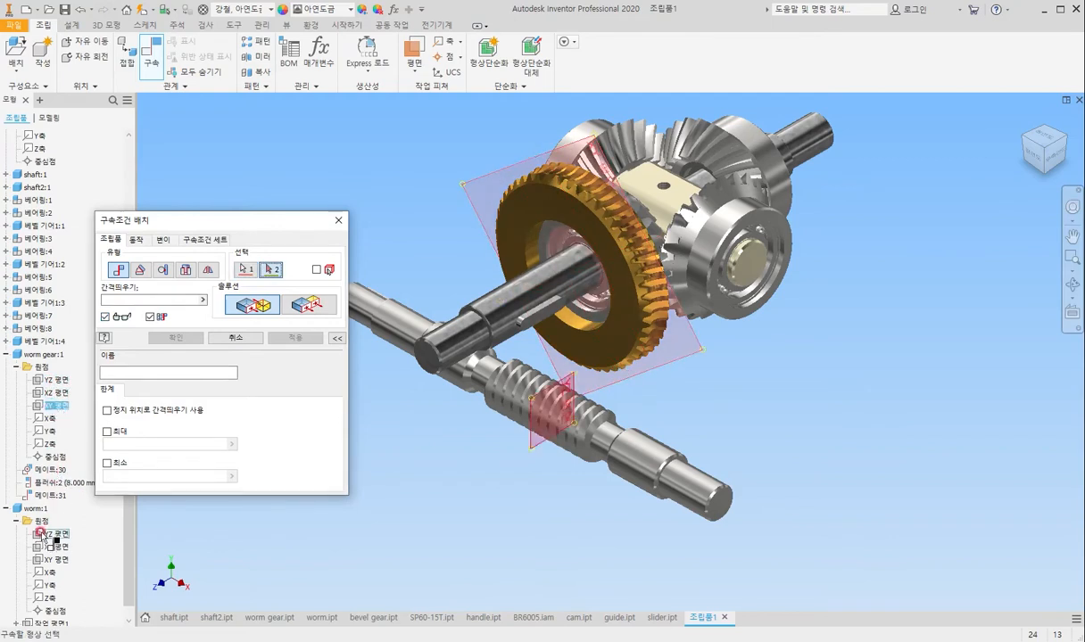
pyautogui.click(46, 572)
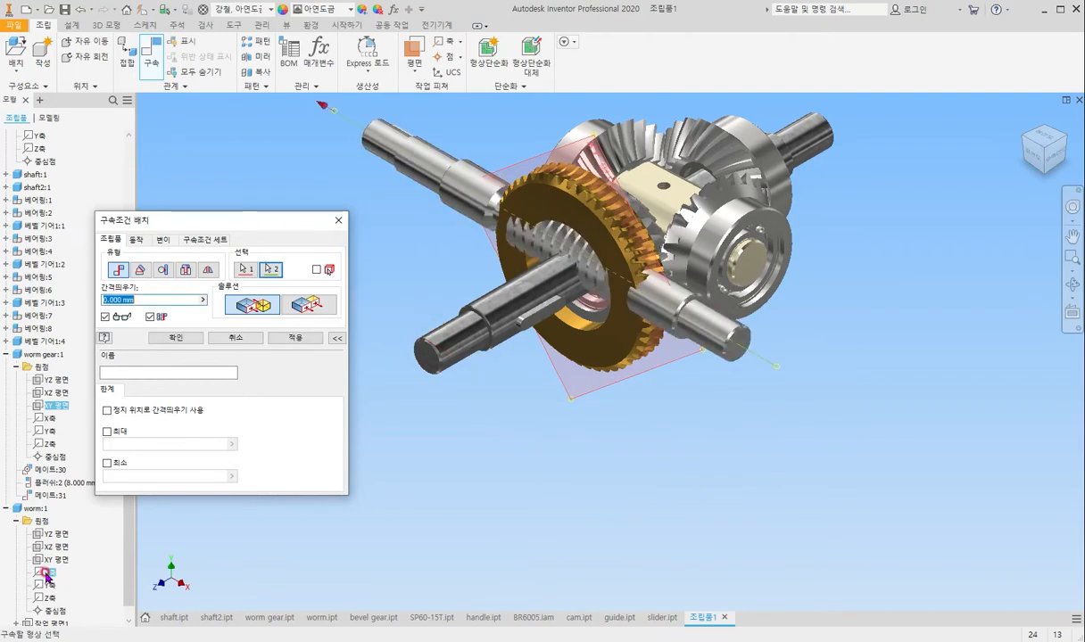
pyautogui.press('Return')
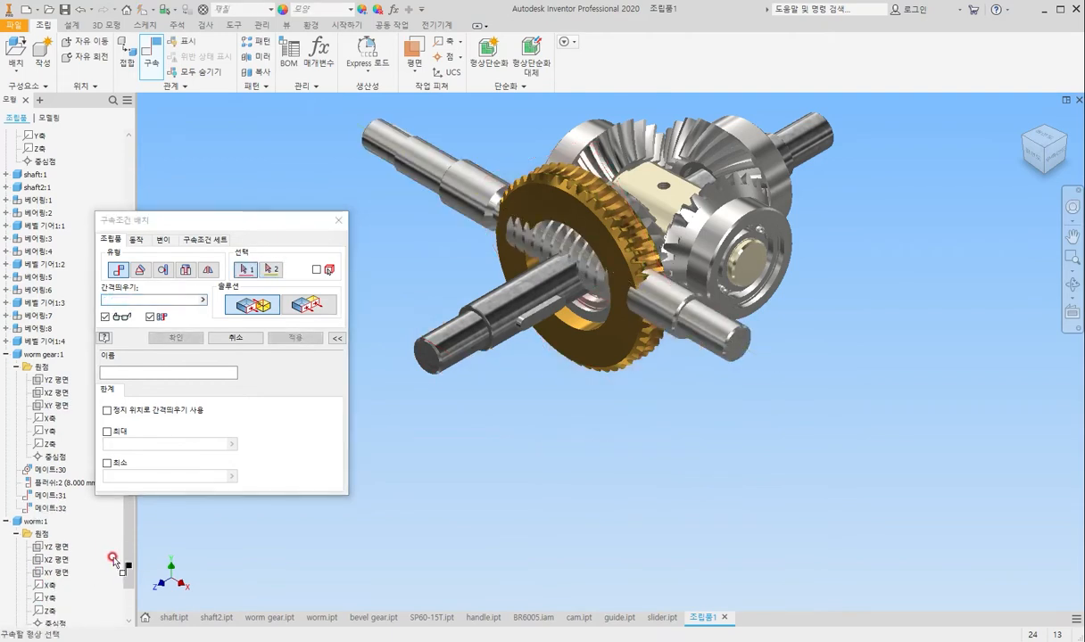
# Mate the assembly's XZ plane with the worm's X axis at an offset of 62 mm.
pyautogui.scroll(2, 406, 445)
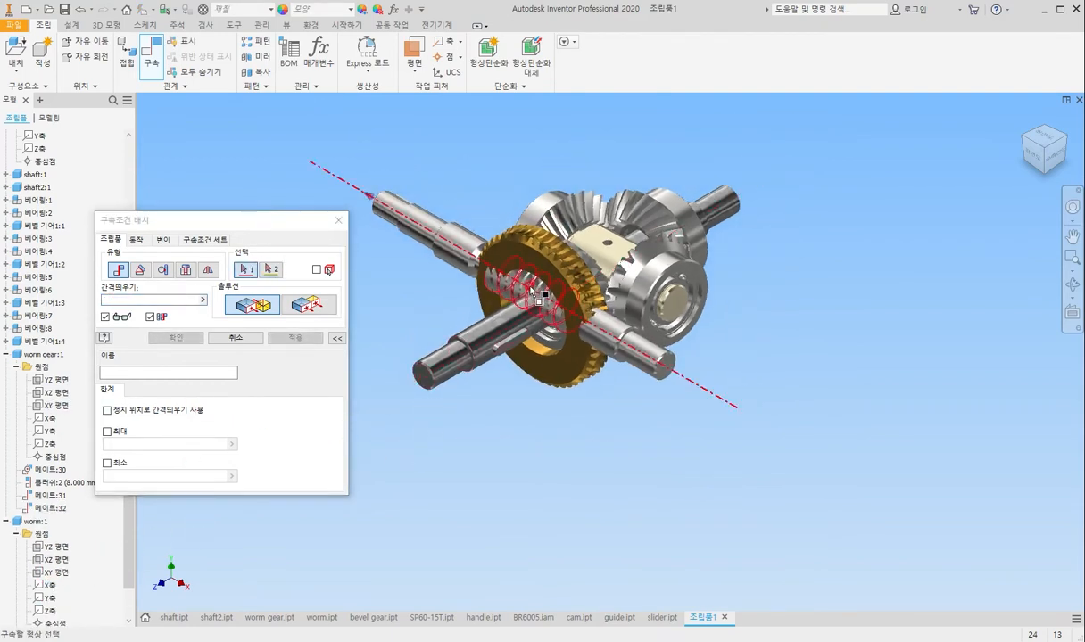
pyautogui.scroll(4, 58, 168)
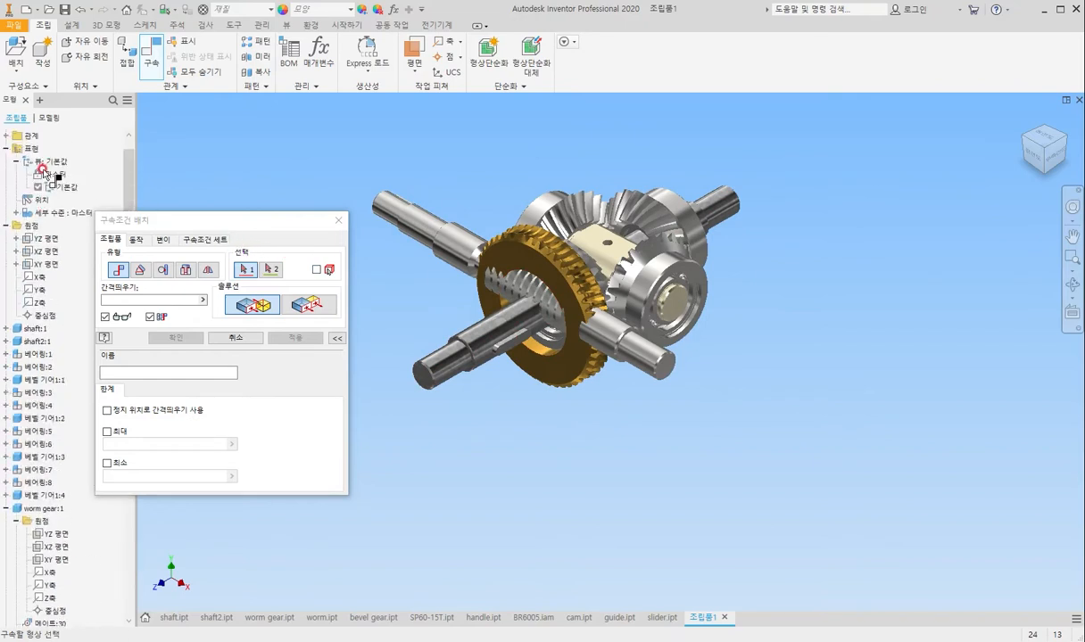
pyautogui.click(39, 254)
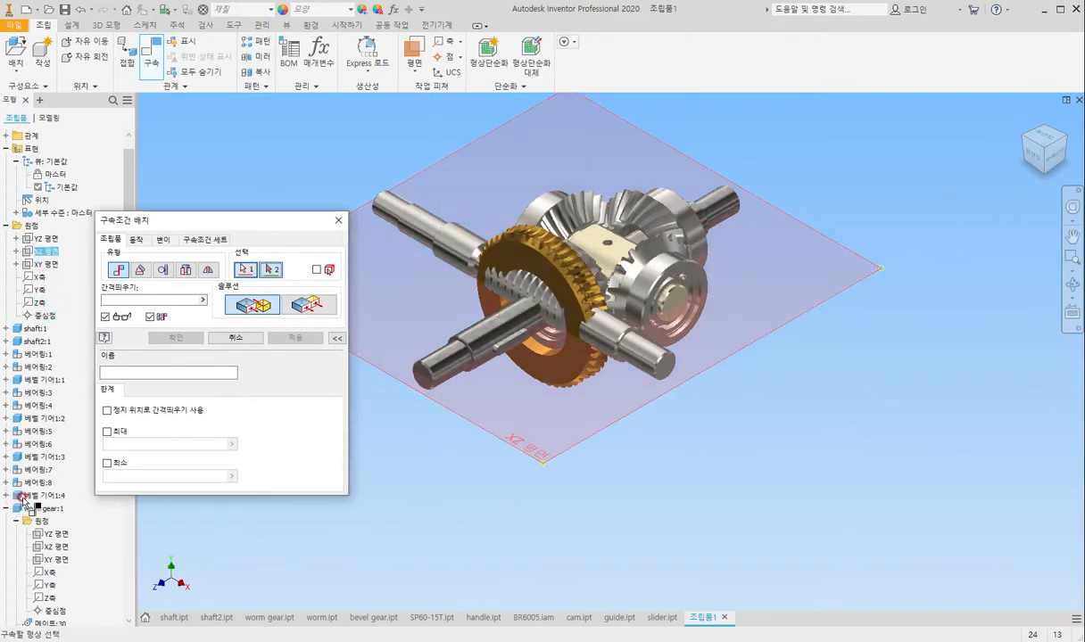
pyautogui.scroll(-5, 26, 500)
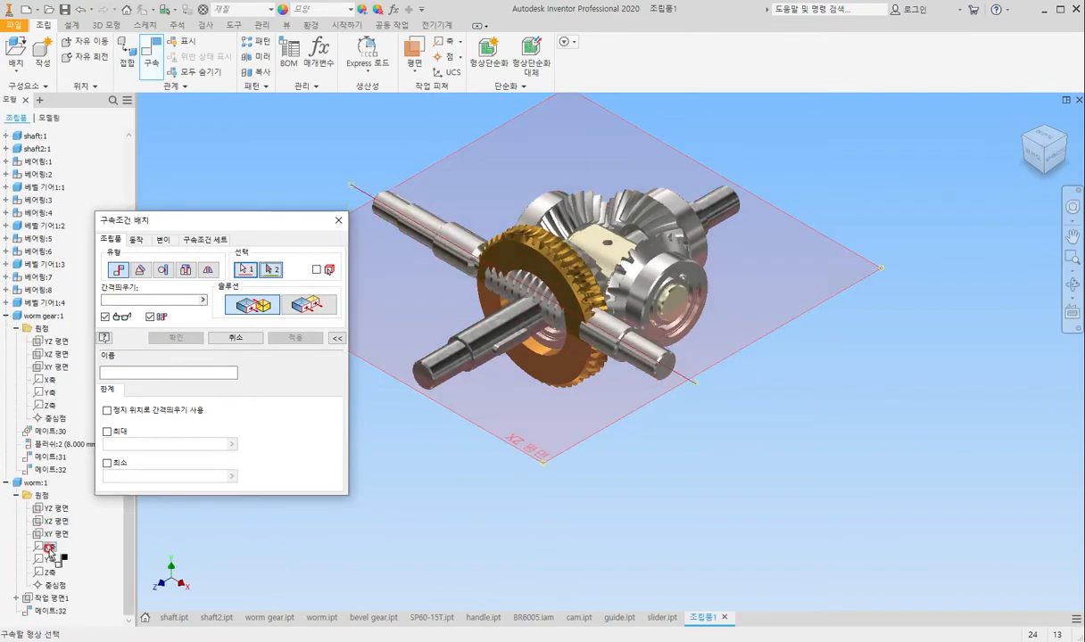
pyautogui.click(49, 548)
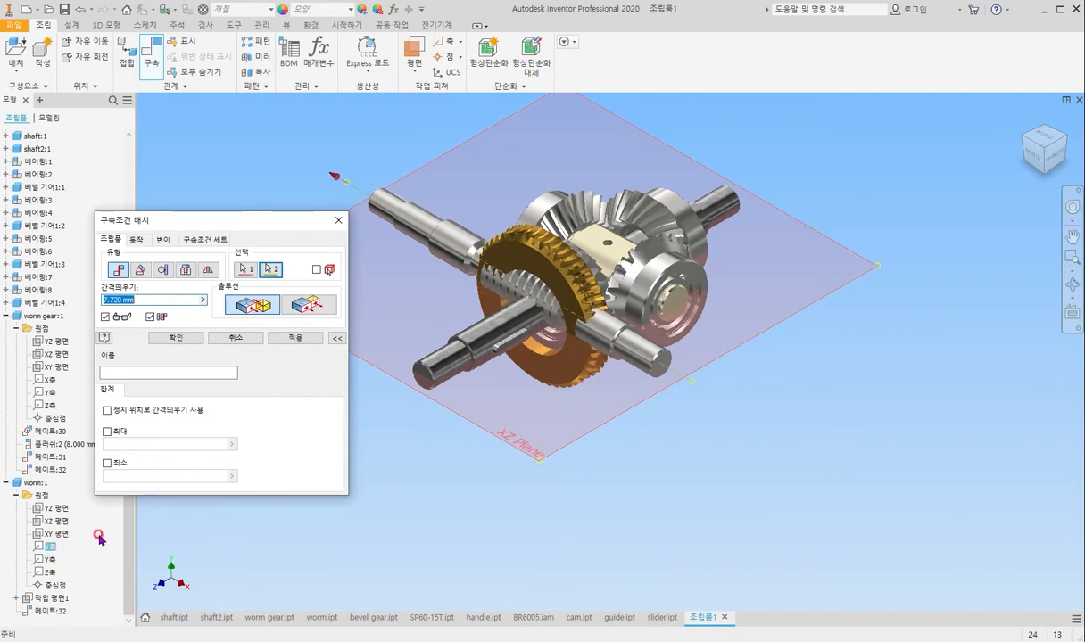
pyautogui.write('62')
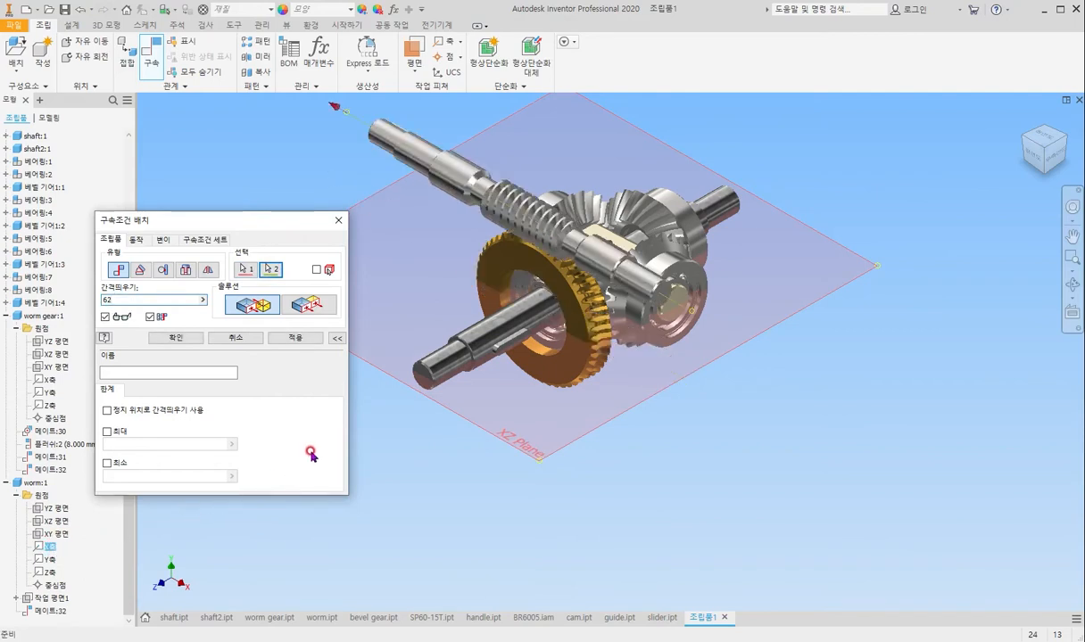
pyautogui.click(295, 338)
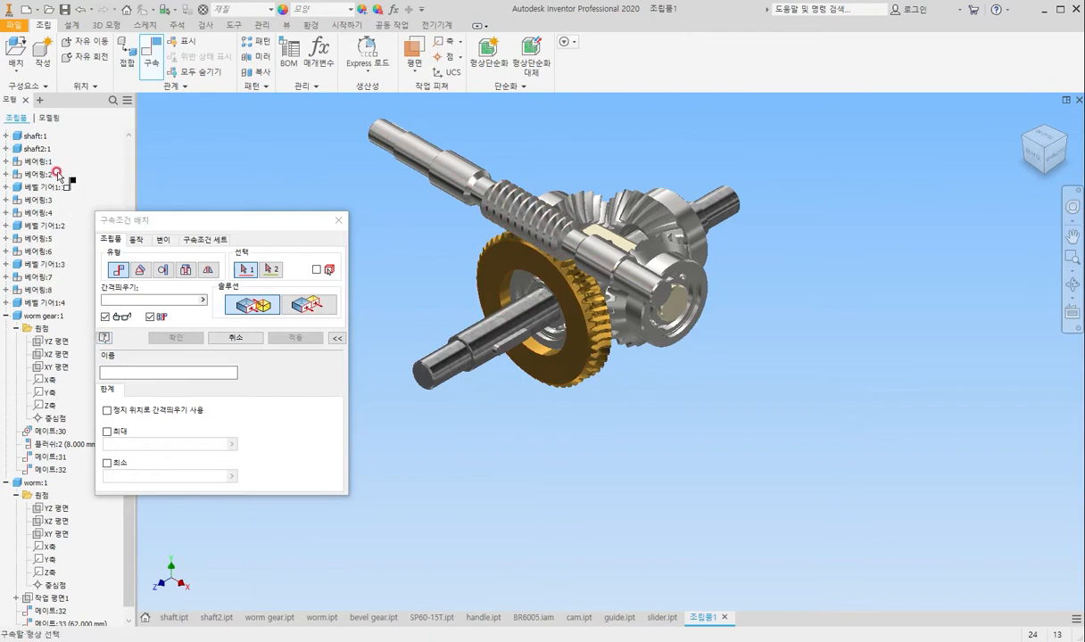
# Mate the assembly's YZ plane with the worm's YZ plane to centre the worm over the gear.
pyautogui.scroll(5, 65, 178)
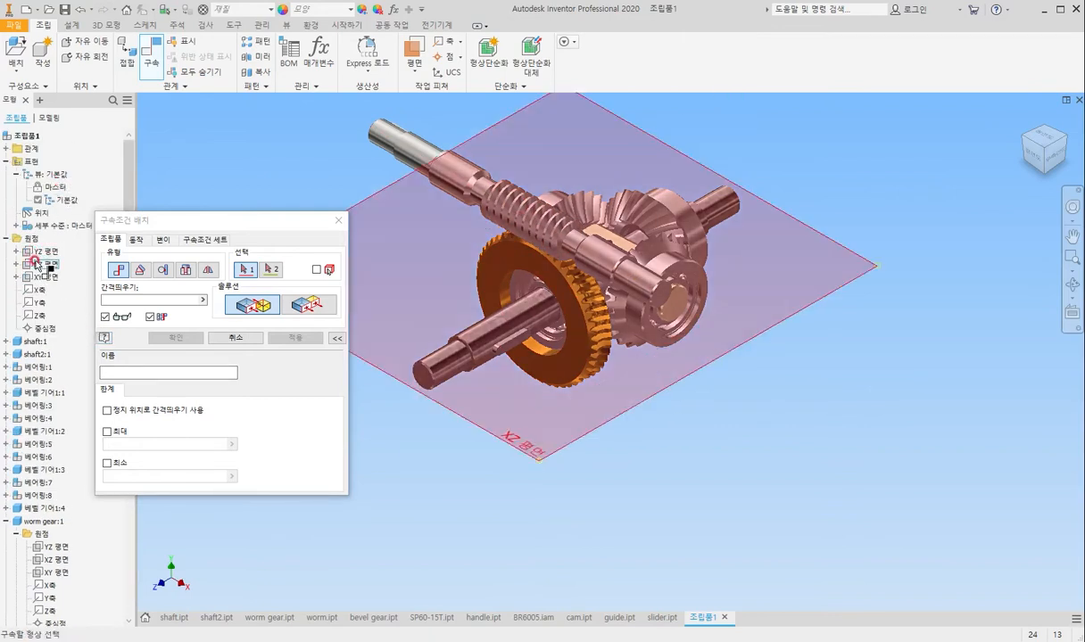
pyautogui.click(39, 252)
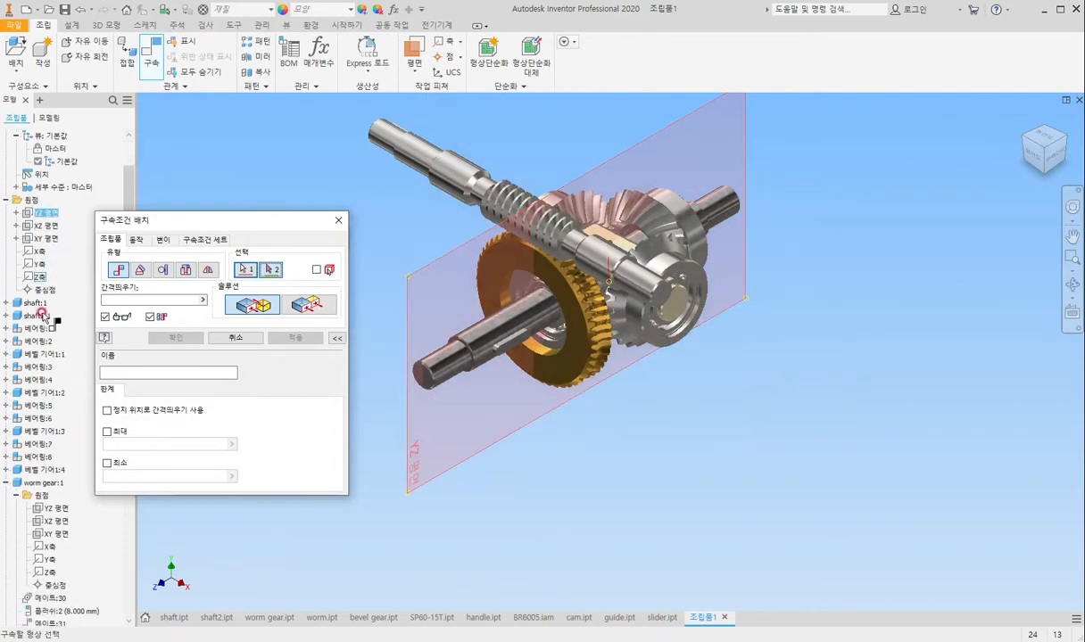
pyautogui.scroll(-5, 40, 312)
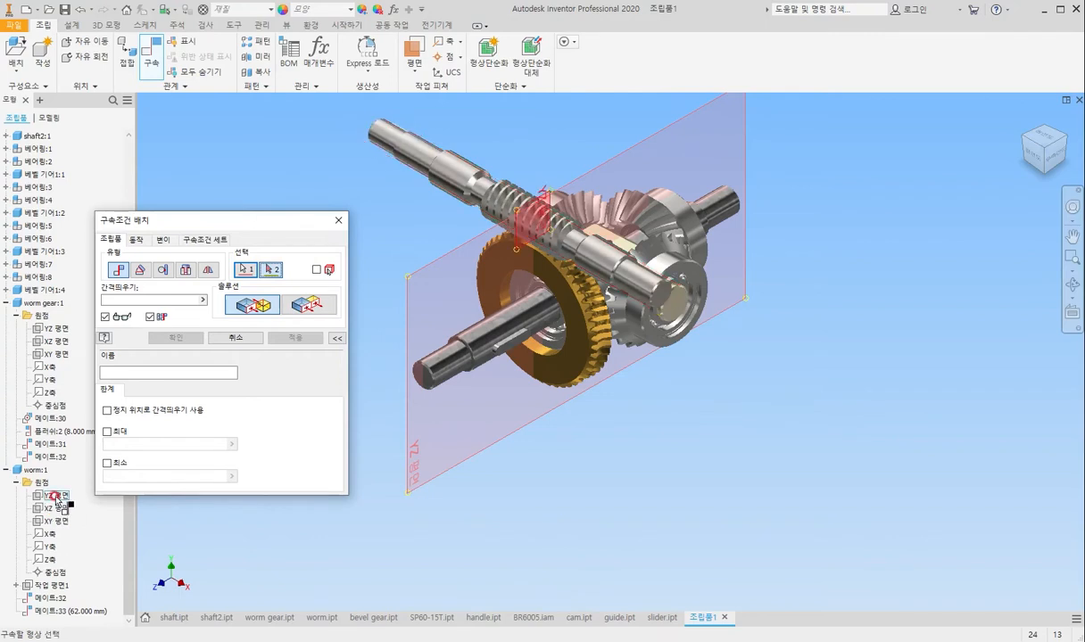
pyautogui.click(55, 497)
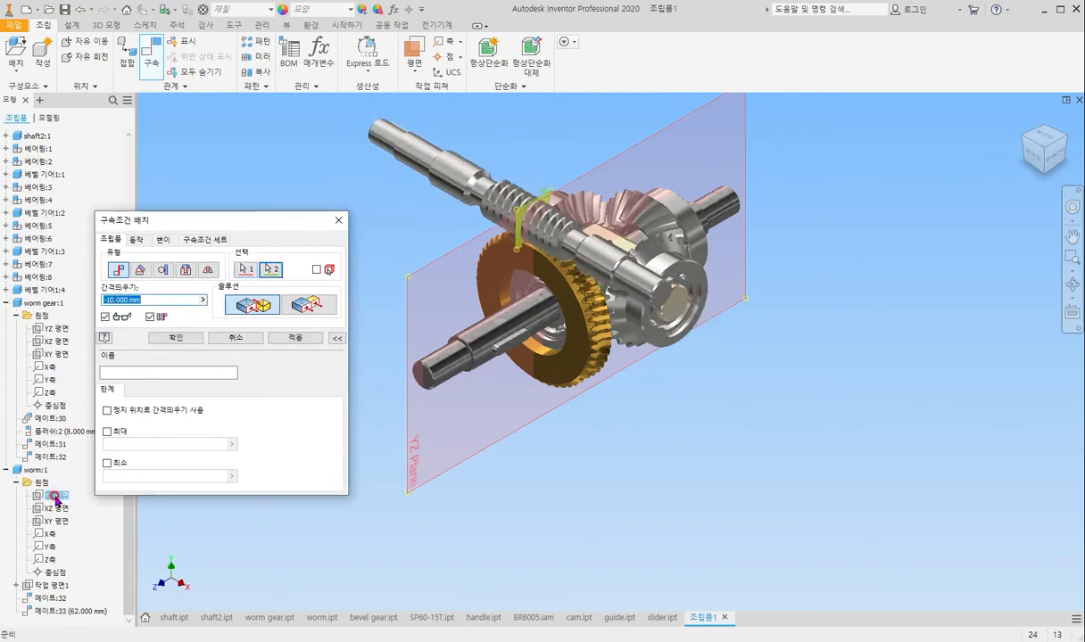
pyautogui.press('Return')
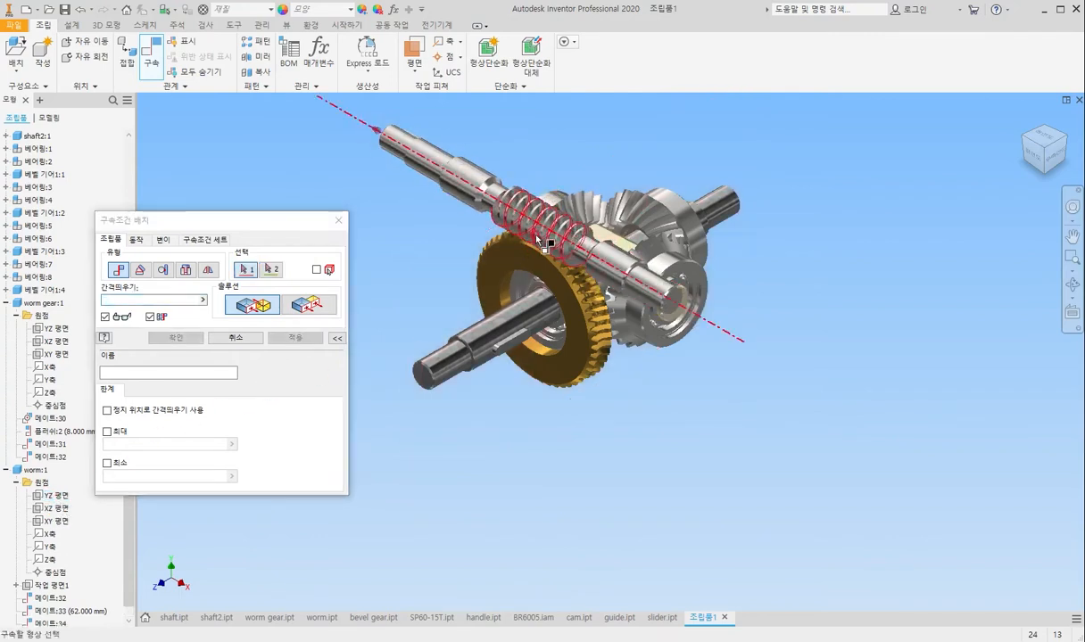
pyautogui.click(339, 220)
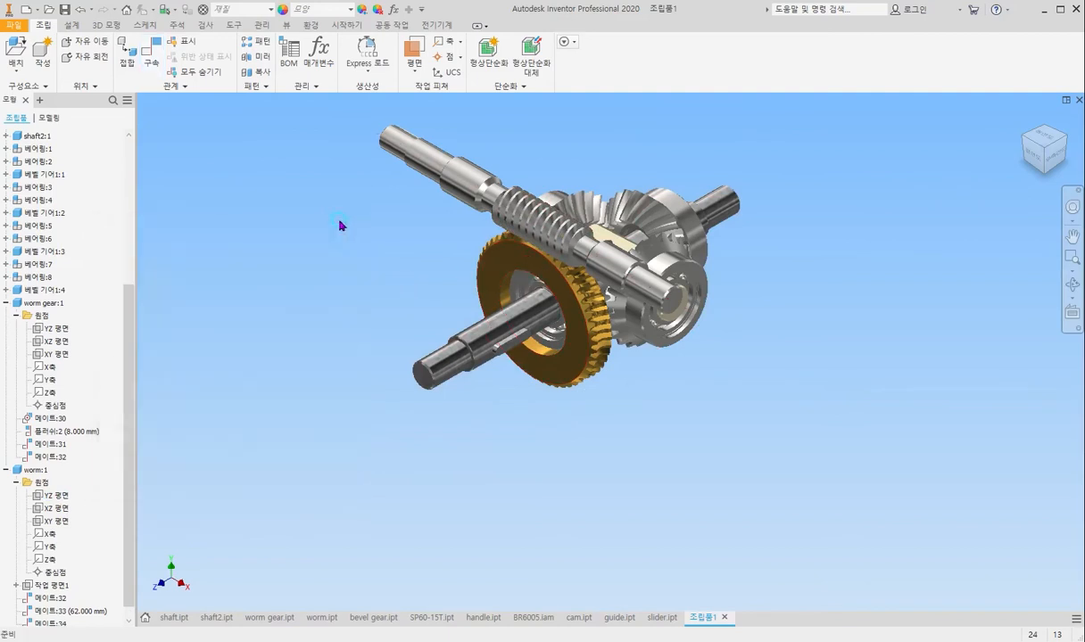
# Rotate the worm about its axis until its threads sit between the worm gear's teeth.
pyautogui.click(1032, 159)
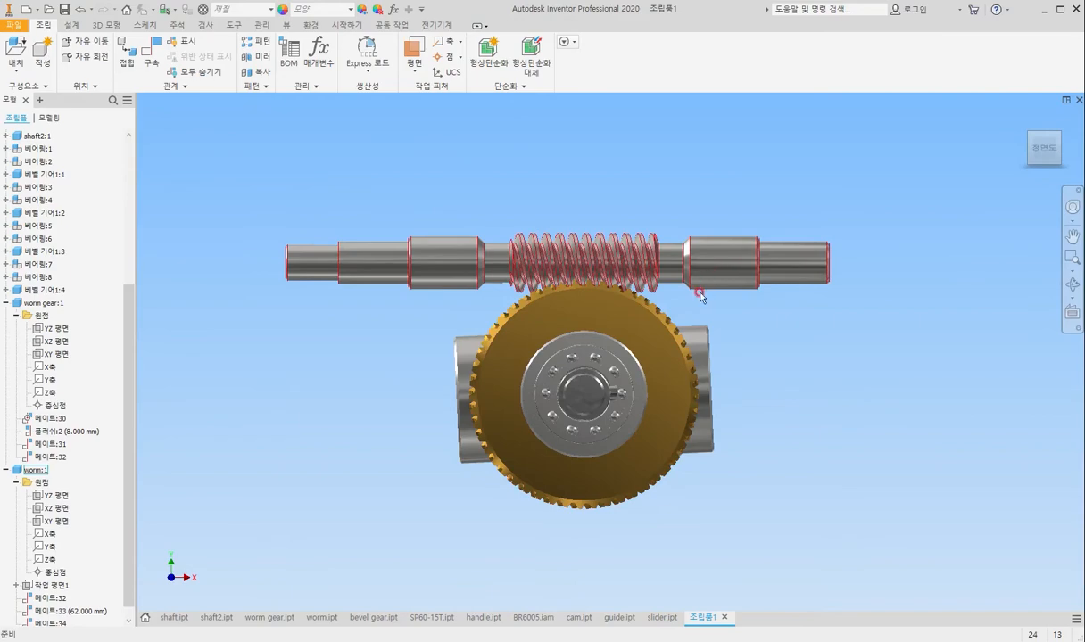
pyautogui.moveTo(700, 293)
pyautogui.keyDown('shift'); pyautogui.mouseDown(button='middle')
pyautogui.moveTo(690, 286)
pyautogui.moveTo(691, 296)
pyautogui.mouseUp(button='middle'); pyautogui.keyUp('shift')
pyautogui.scroll(5, 601, 297)
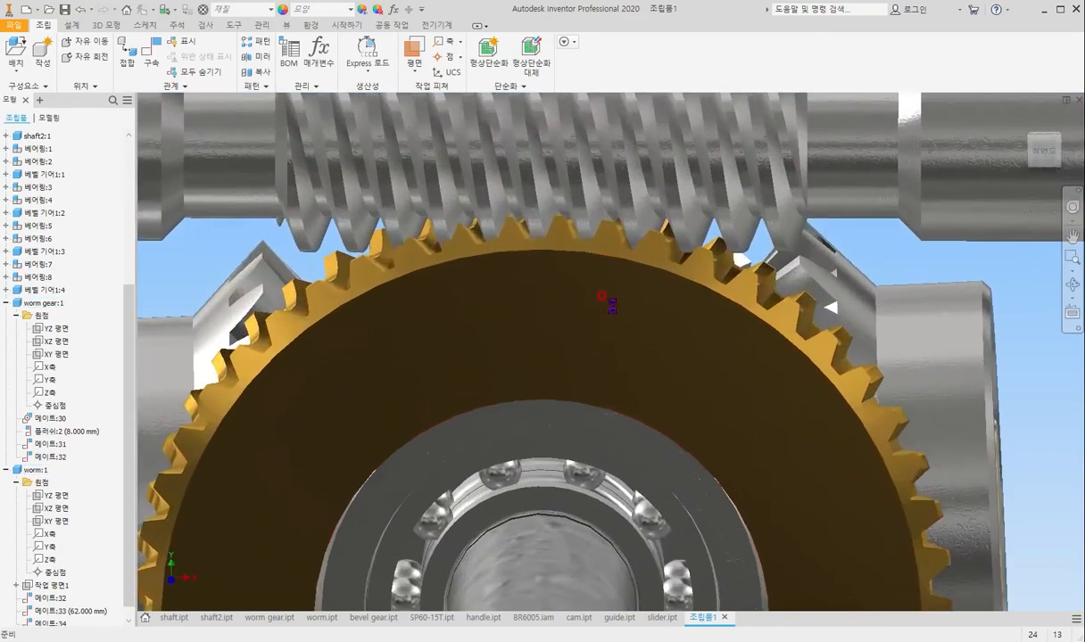
pyautogui.scroll(-2, 677, 314)
pyautogui.moveTo(678, 314)
pyautogui.keyDown('shift'); pyautogui.mouseDown(button='middle')
pyautogui.moveTo(695, 305)
pyautogui.moveTo(684, 312)
pyautogui.mouseUp(button='middle'); pyautogui.keyUp('shift')
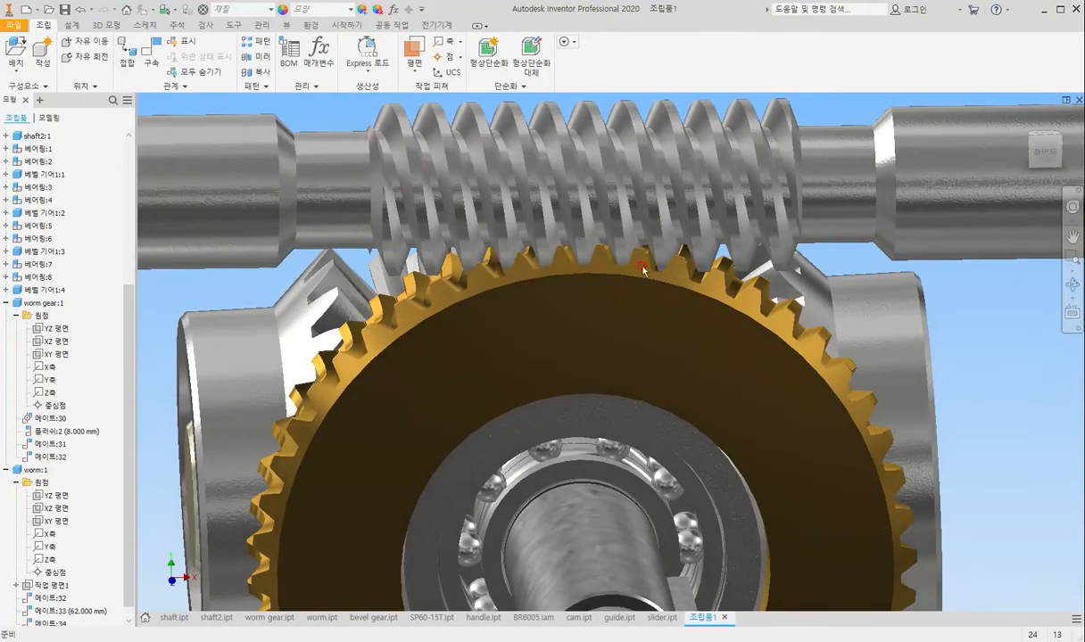
pyautogui.scroll(4, 613, 245)
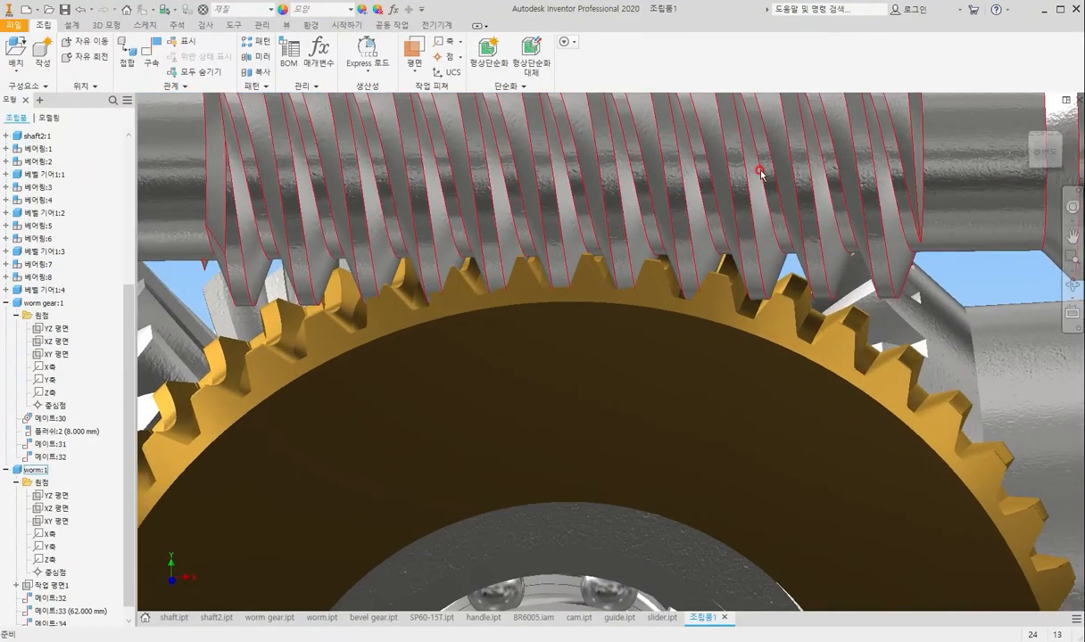
pyautogui.moveTo(751, 180); pyautogui.dragTo(745, 230)
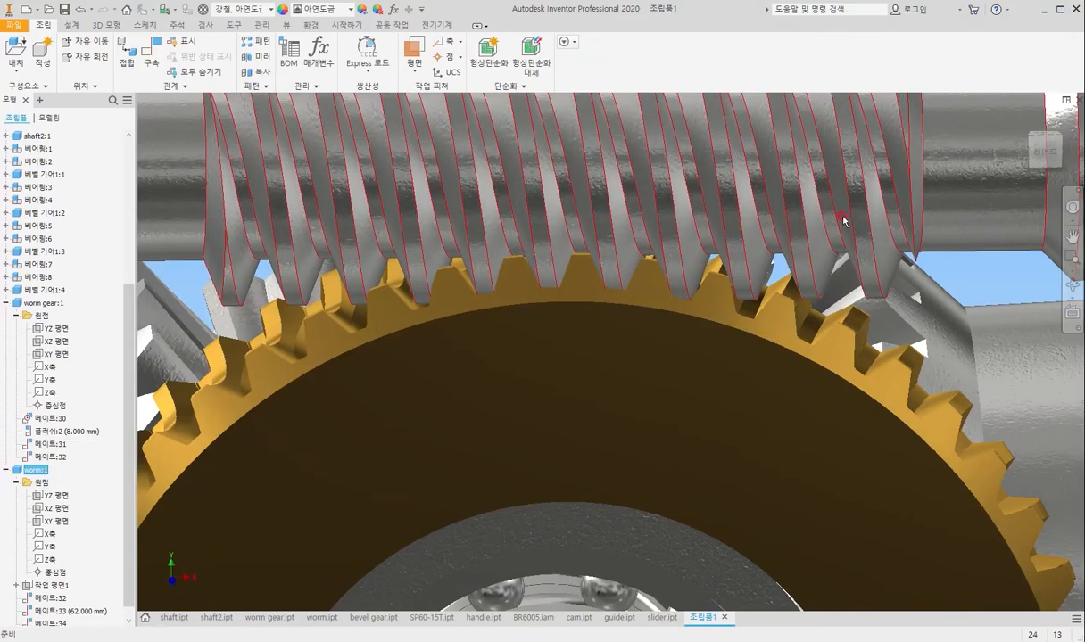
pyautogui.scroll(-5, 631, 363)
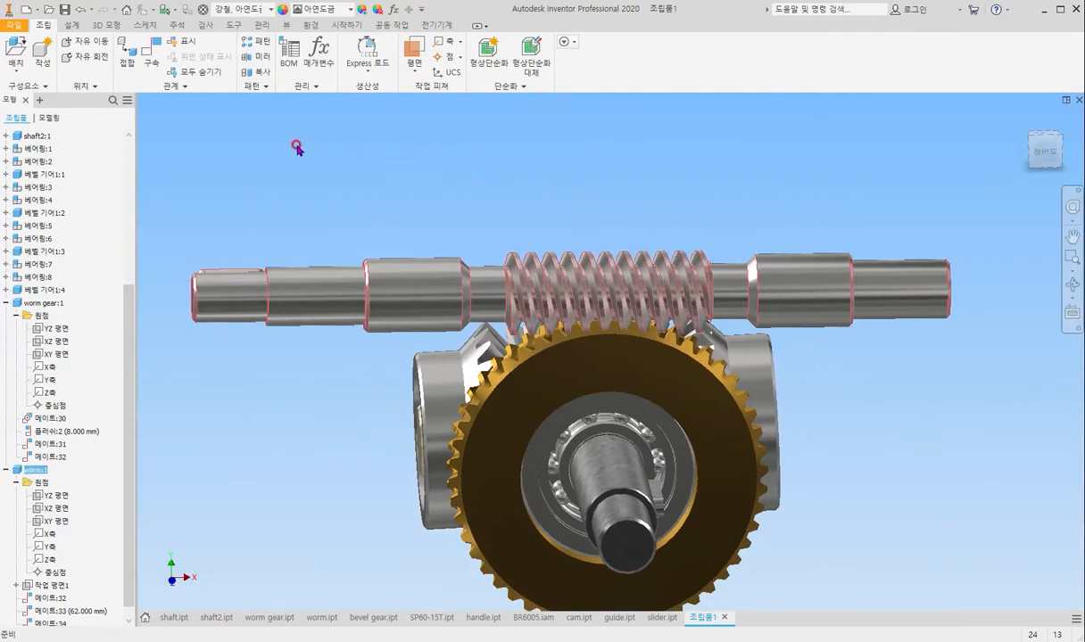
# Add a reverse-direction rotation motion constraint from the worm gear to the worm with a ratio of 25.
pyautogui.click(150, 53)
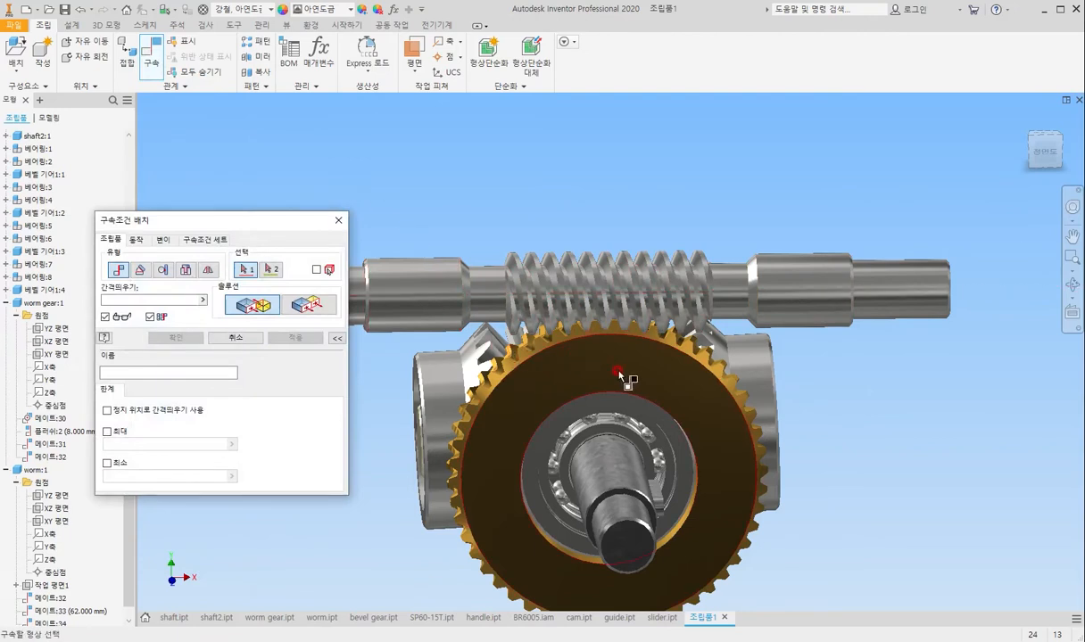
pyautogui.click(137, 239)
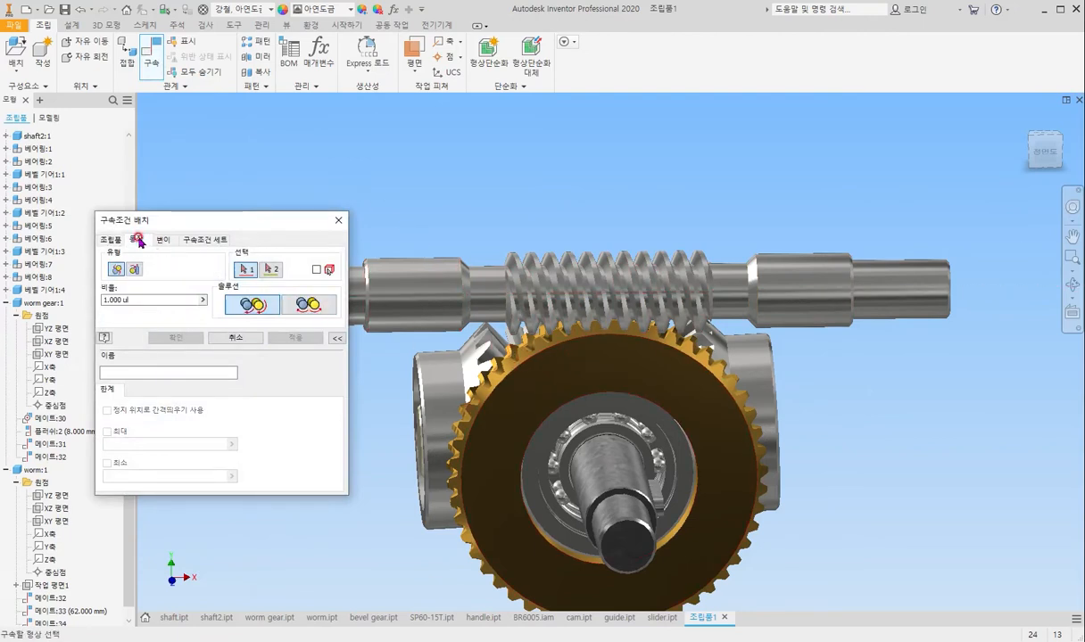
pyautogui.click(309, 305)
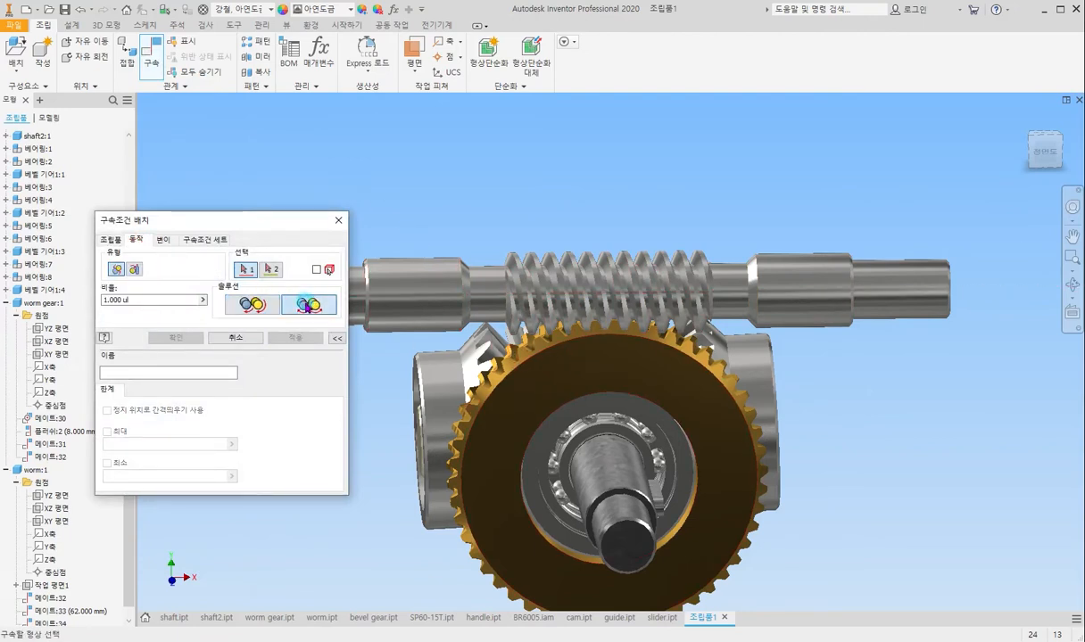
pyautogui.click(638, 376)
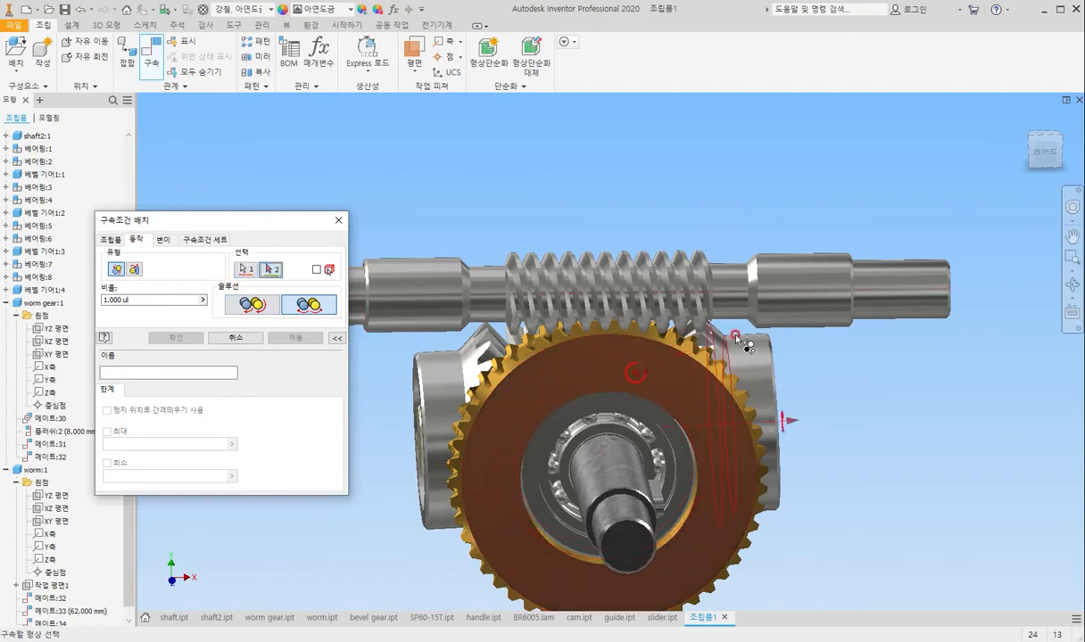
pyautogui.click(767, 276)
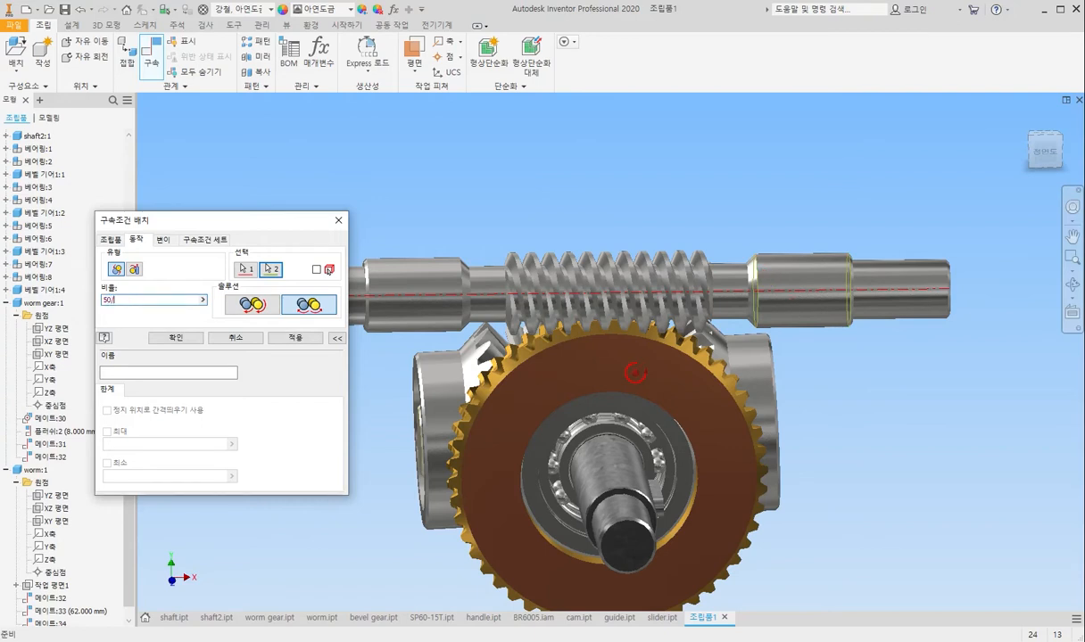
pyautogui.press('Return')
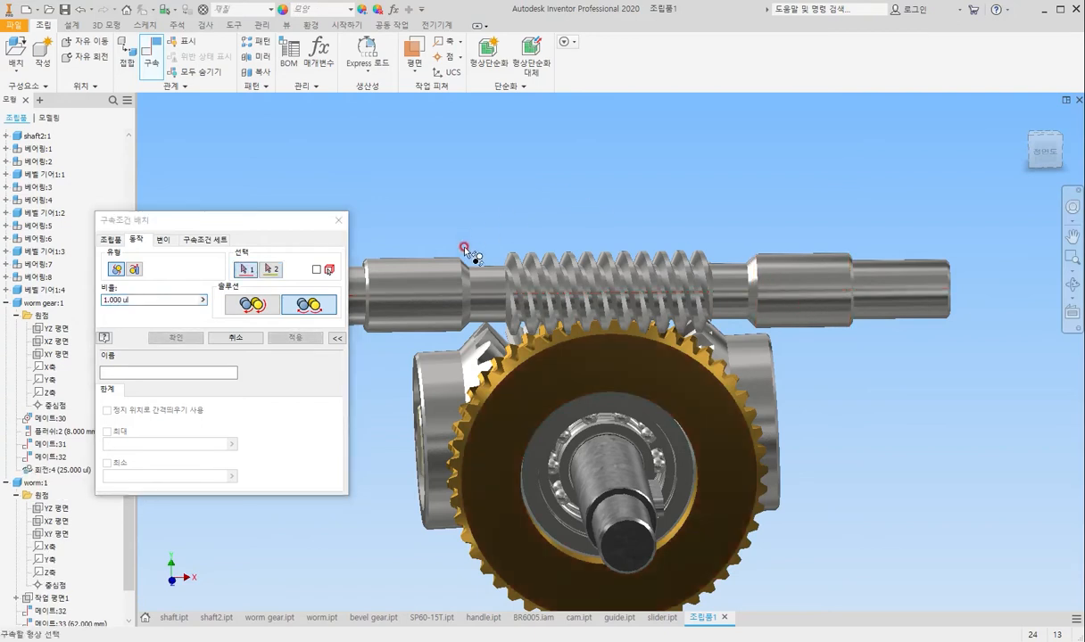
pyautogui.click(327, 219)
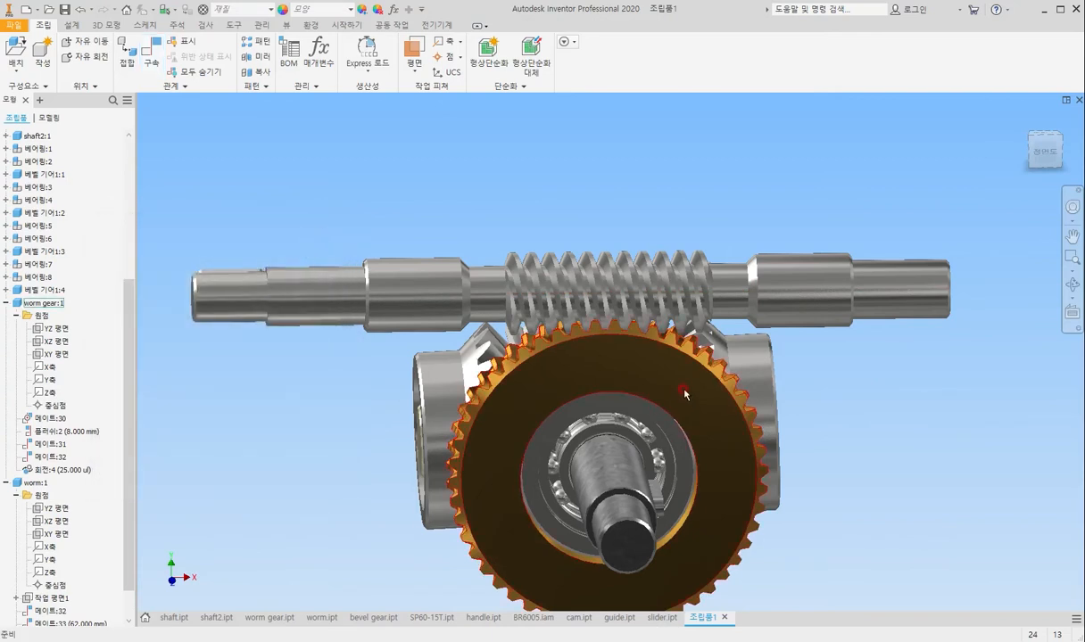
# Turn the worm gear and the worm to test their linked rotation, and return to the isometric view.
pyautogui.moveTo(685, 390); pyautogui.dragTo(701, 437)
pyautogui.moveTo(770, 266); pyautogui.dragTo(783, 302)
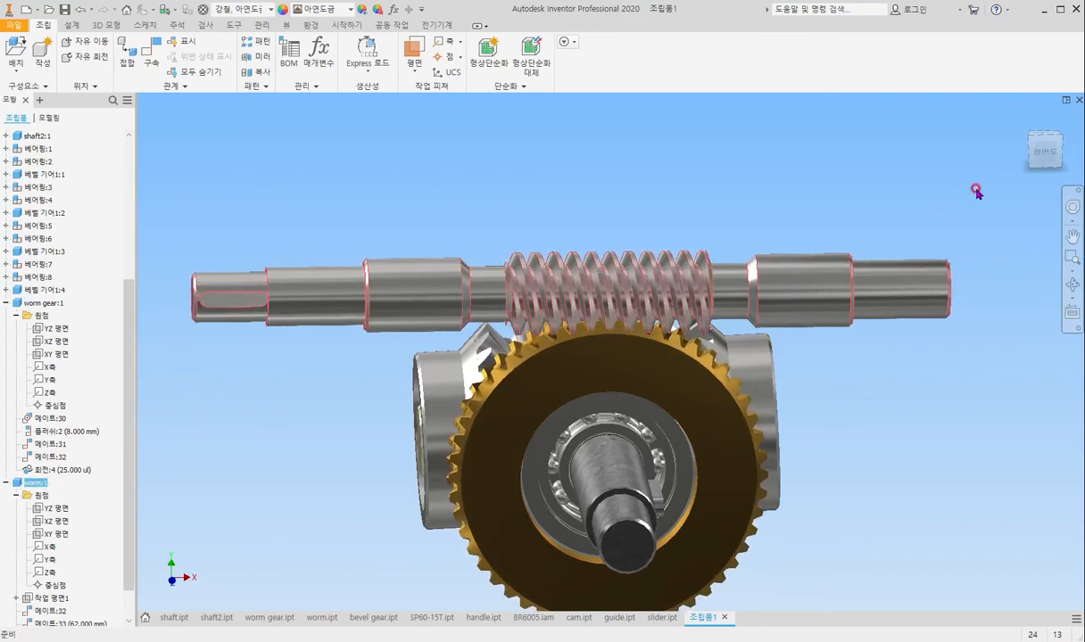
pyautogui.click(1022, 119)
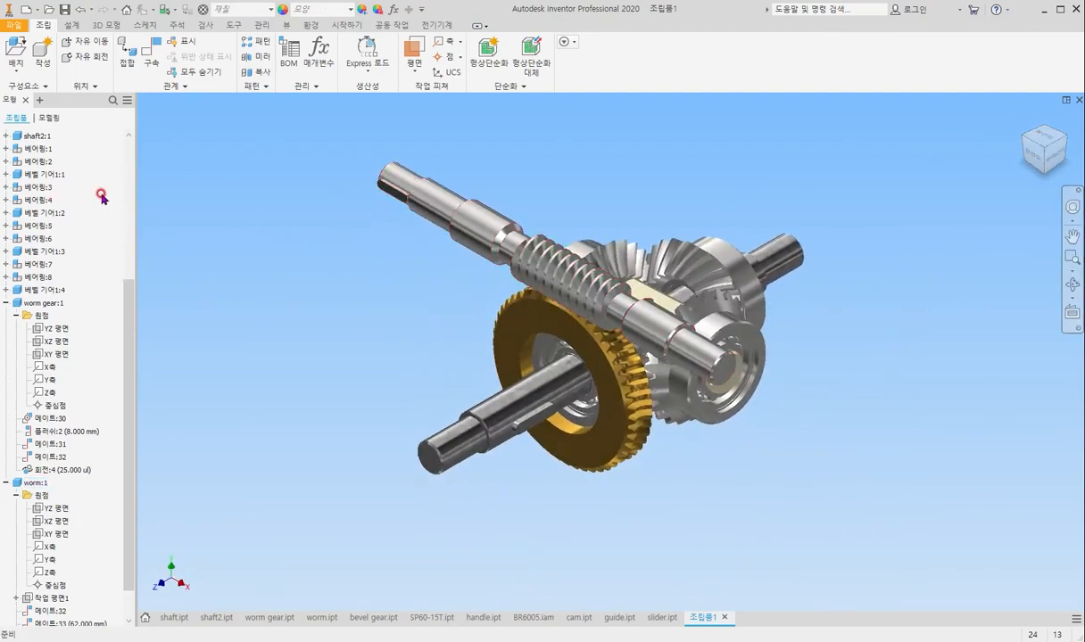
# Place one handle.ipt component in the assembly beside the keyed end of the worm.
pyautogui.click(15, 52)
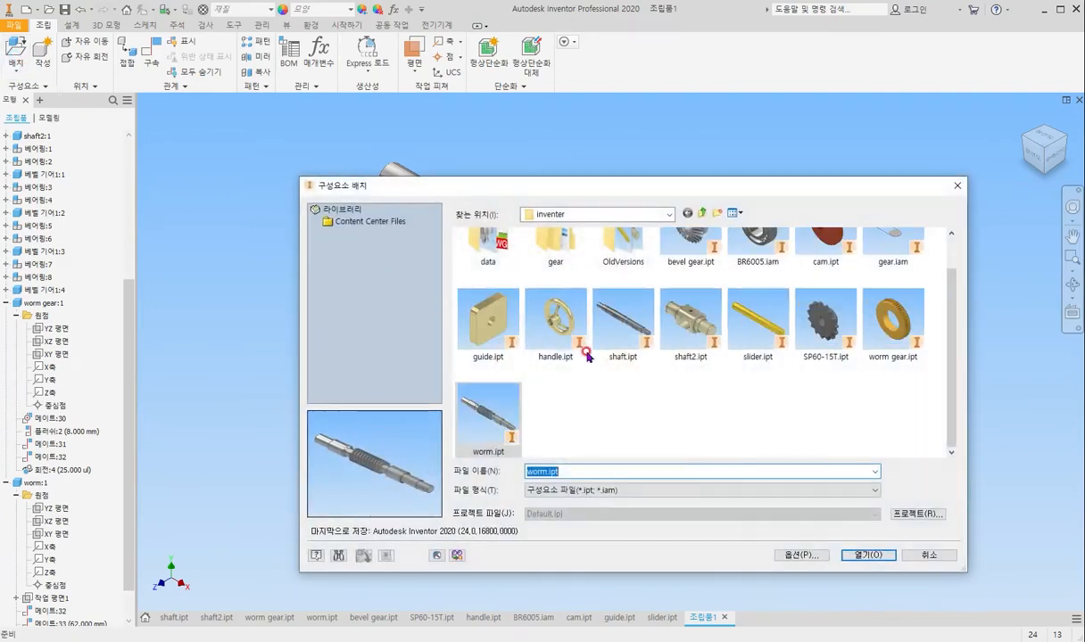
pyautogui.click(559, 317)
pyautogui.doubleClick(558, 314)
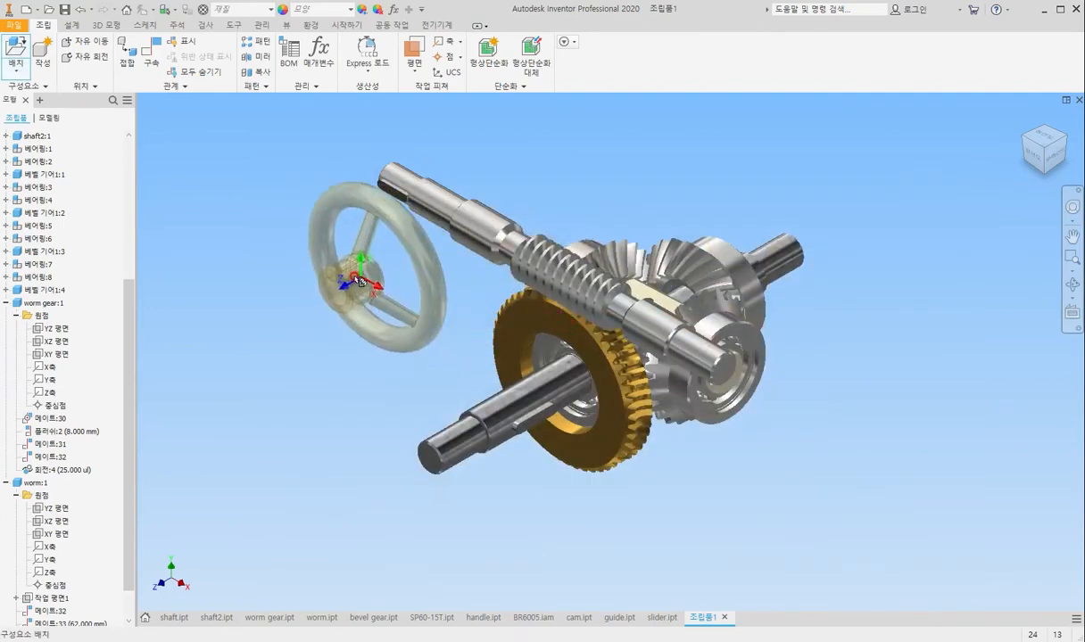
pyautogui.click(313, 280)
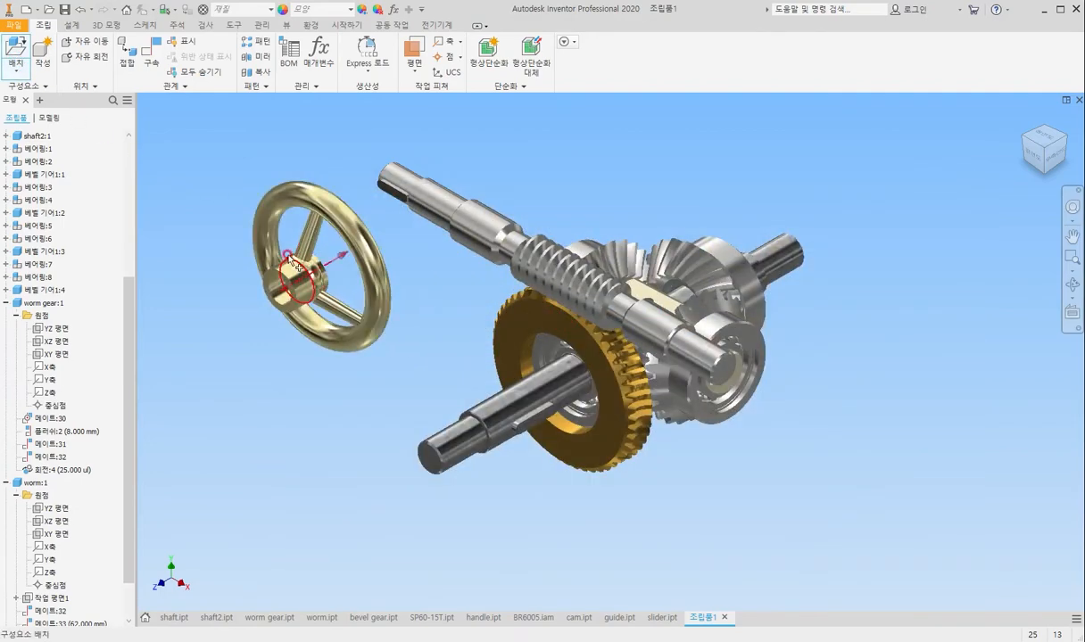
pyautogui.press('Escape')
# Mate the axis of the handle's bore with the worm's axis to line the handle up on the worm.
pyautogui.click(152, 56)
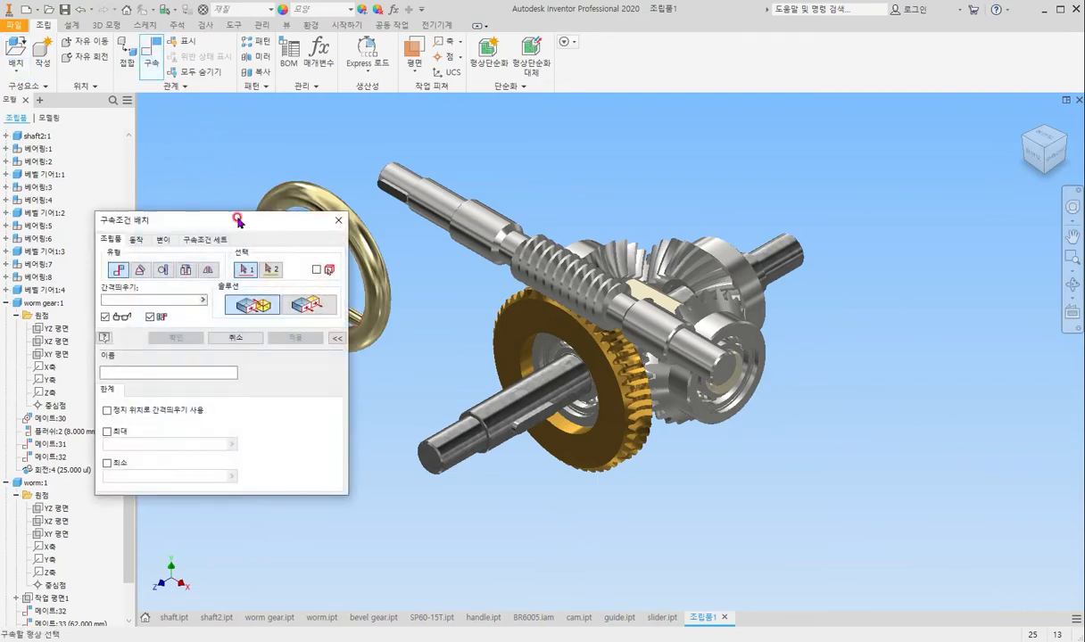
pyautogui.moveTo(241, 220); pyautogui.dragTo(857, 181)
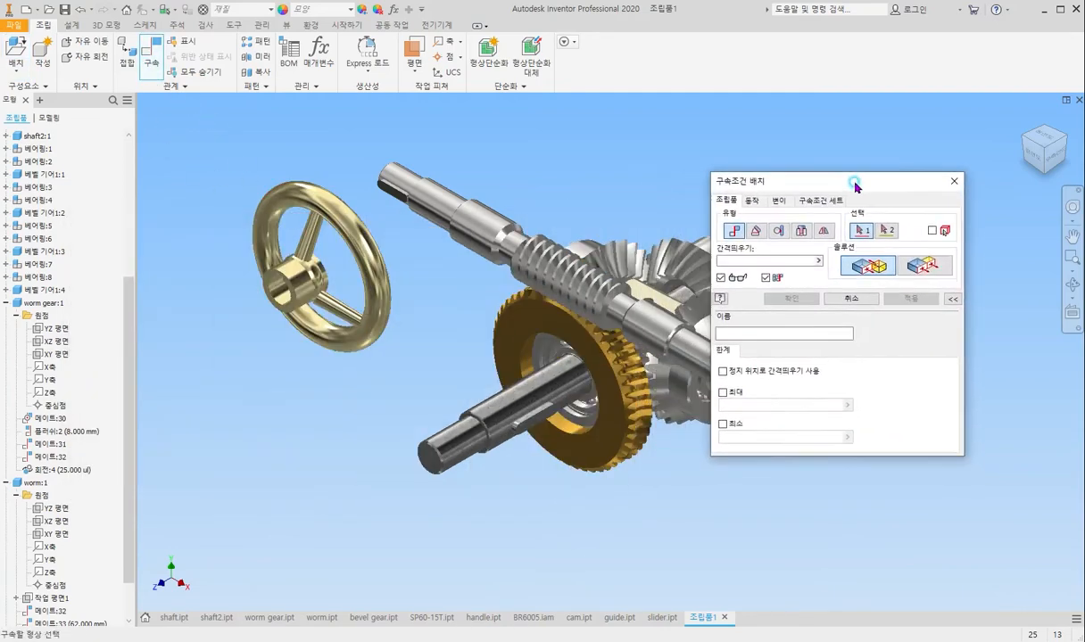
pyautogui.click(265, 292)
pyautogui.scroll(3, 265, 293)
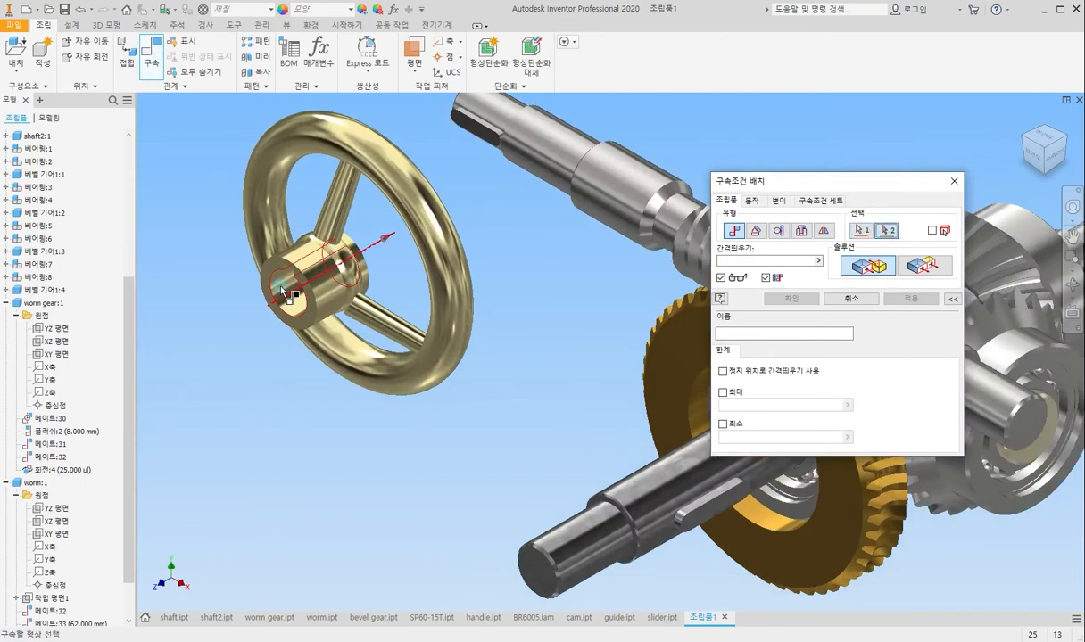
pyautogui.click(464, 108)
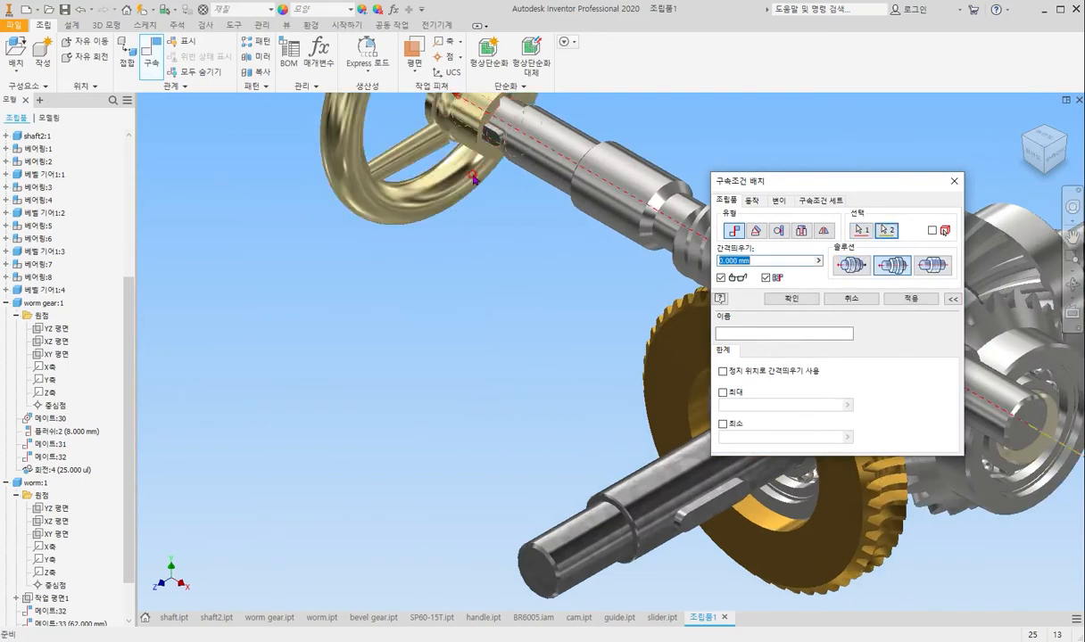
pyautogui.scroll(-2, 408, 315)
pyautogui.scroll(3, 483, 212)
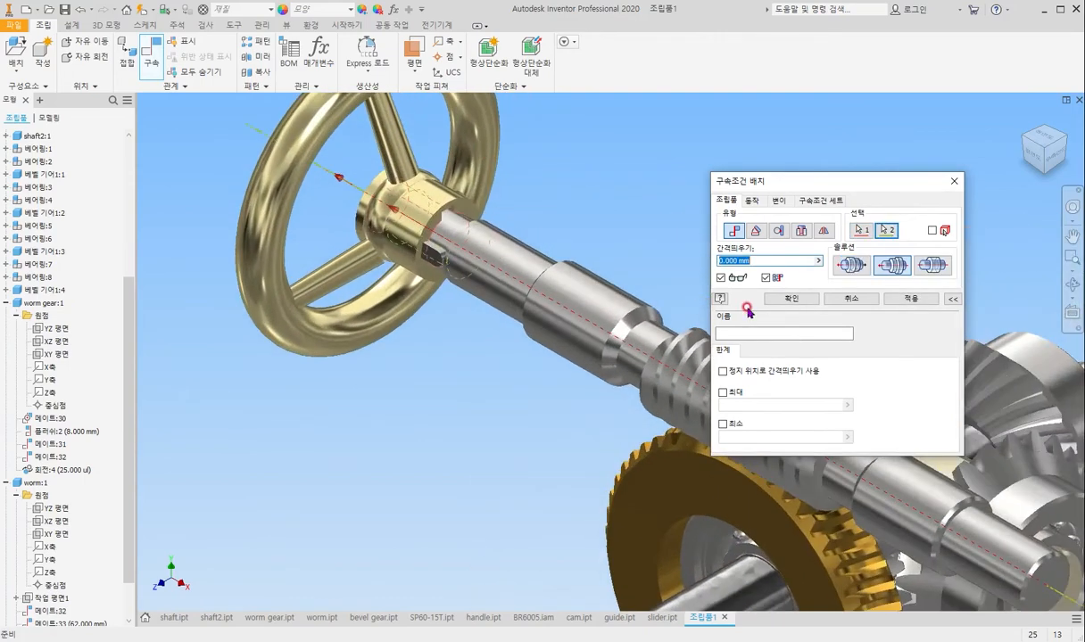
pyautogui.click(911, 299)
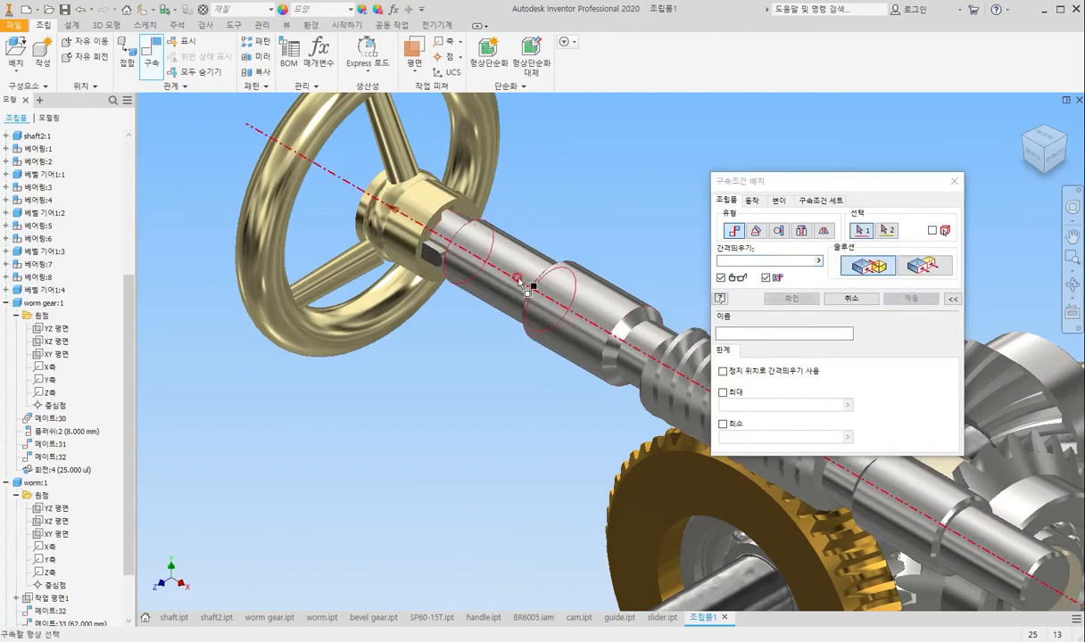
# Mate the side face of the handle's keyway with the matching flat face of the key on the worm.
pyautogui.scroll(3, 452, 238)
pyautogui.scroll(5, 452, 239)
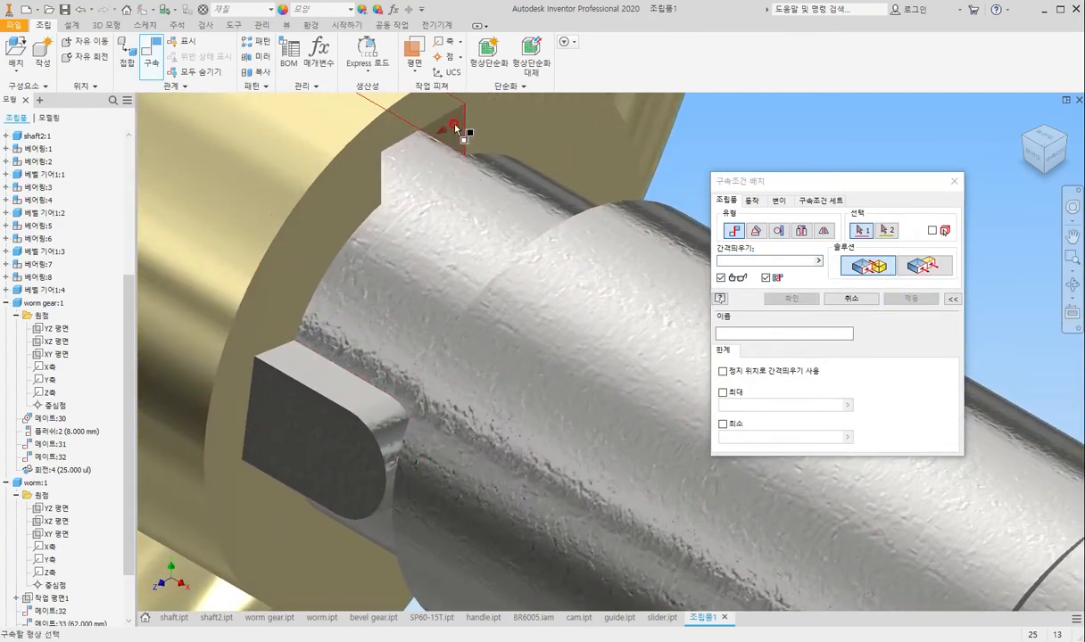
pyautogui.click(455, 130)
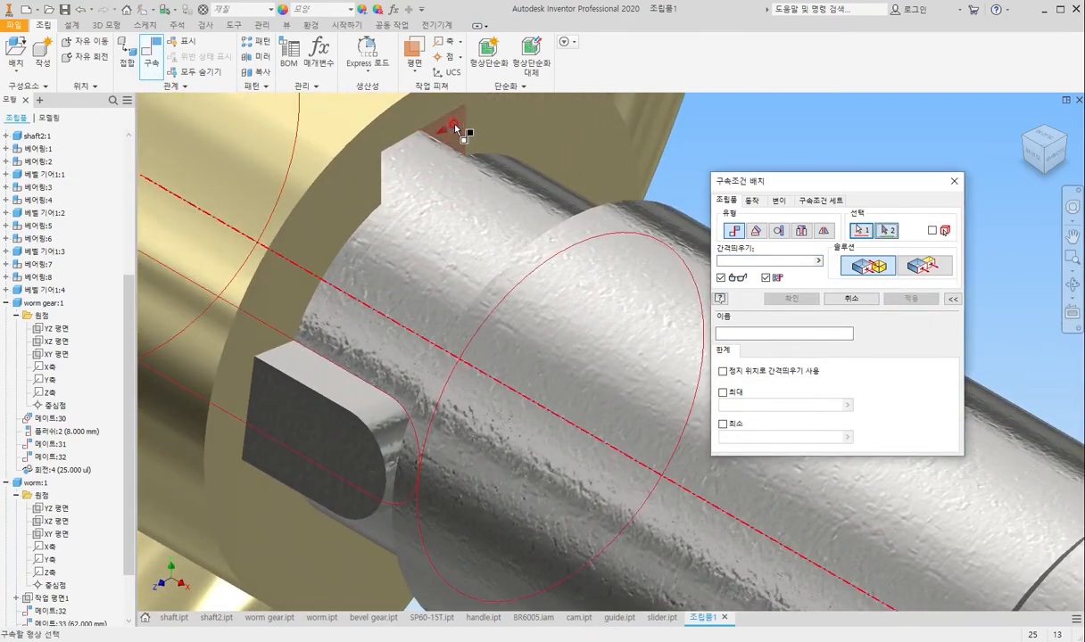
pyautogui.click(326, 378)
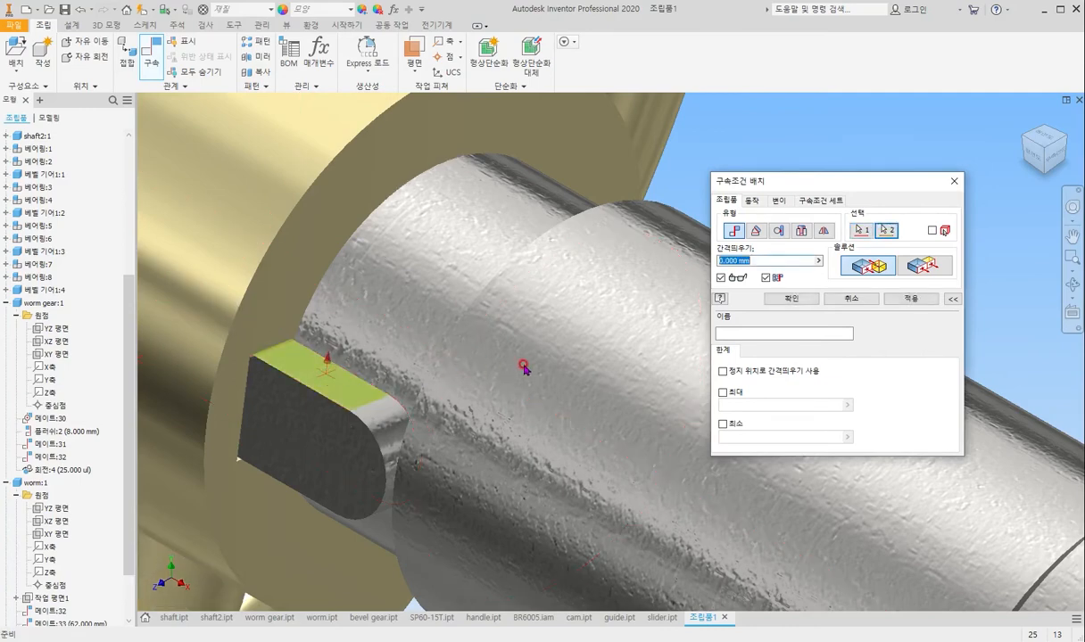
pyautogui.press('Return')
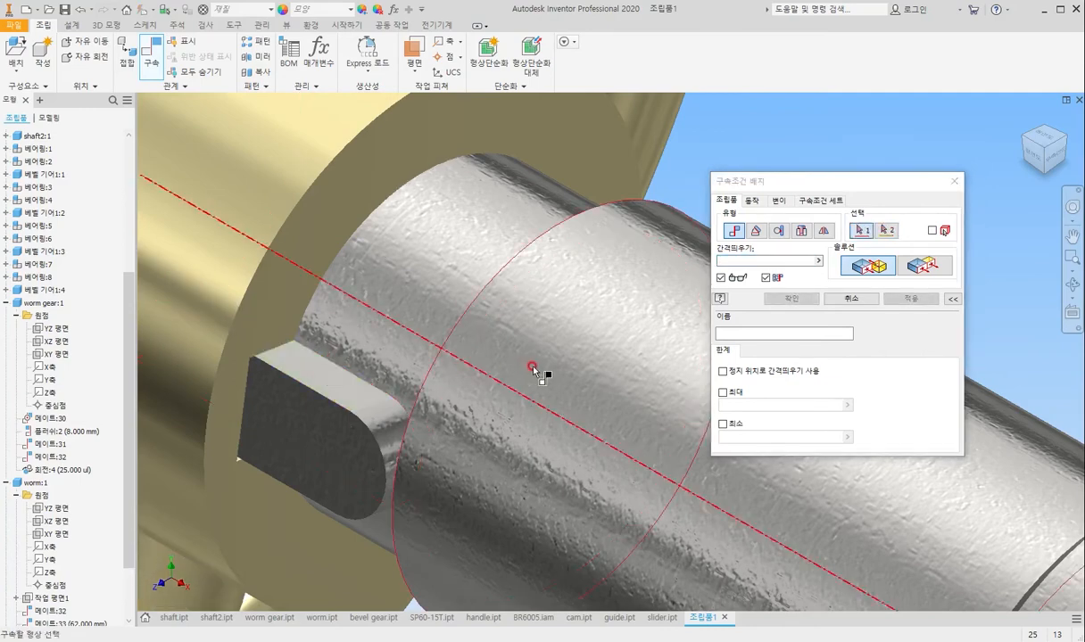
# Mate the end face of the handle's hub with the shoulder face of the worm shaft and finish constraining.
pyautogui.scroll(-3, 564, 284)
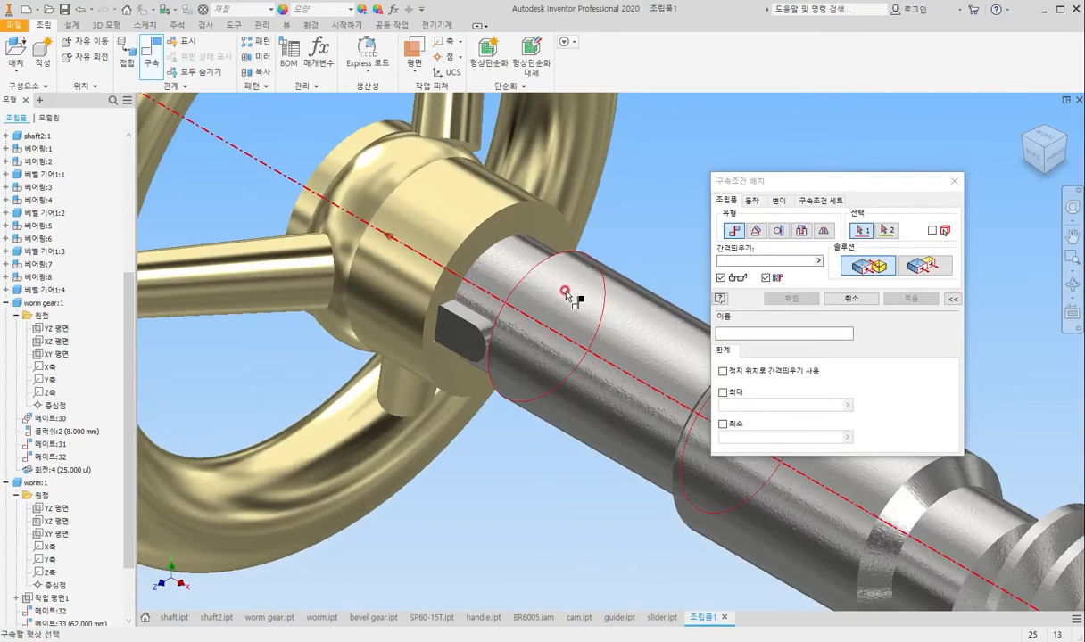
pyautogui.click(565, 291)
pyautogui.scroll(3, 496, 238)
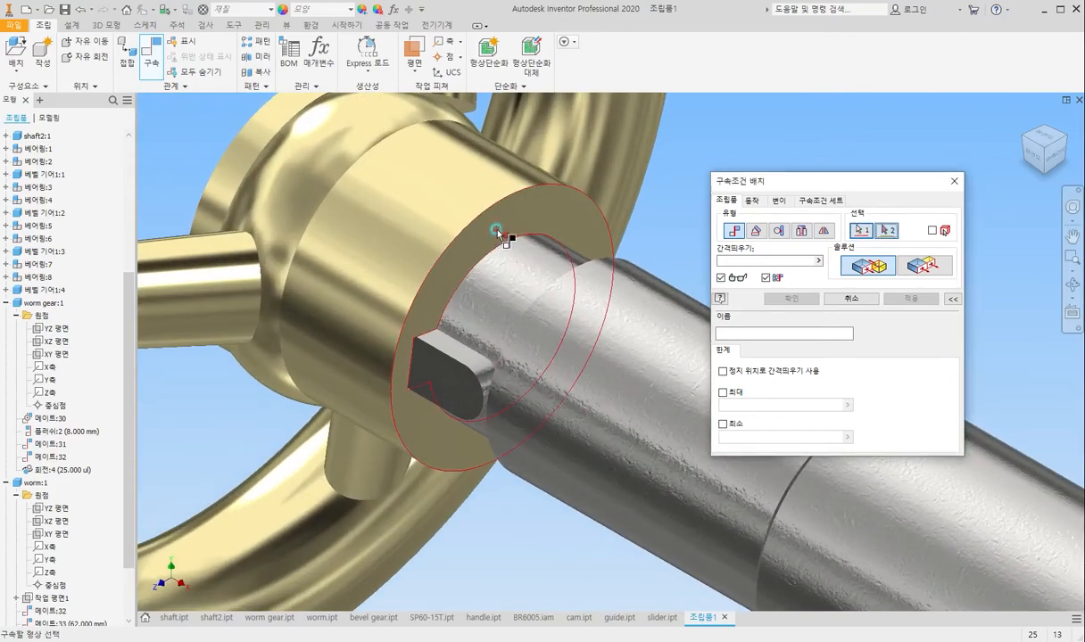
pyautogui.click(496, 230)
pyautogui.scroll(-3, 487, 316)
pyautogui.keyDown('shift'); pyautogui.moveTo(476, 314); pyautogui.dragTo(515, 332, button='middle'); pyautogui.keyUp('shift')
pyautogui.scroll(-3, 655, 451)
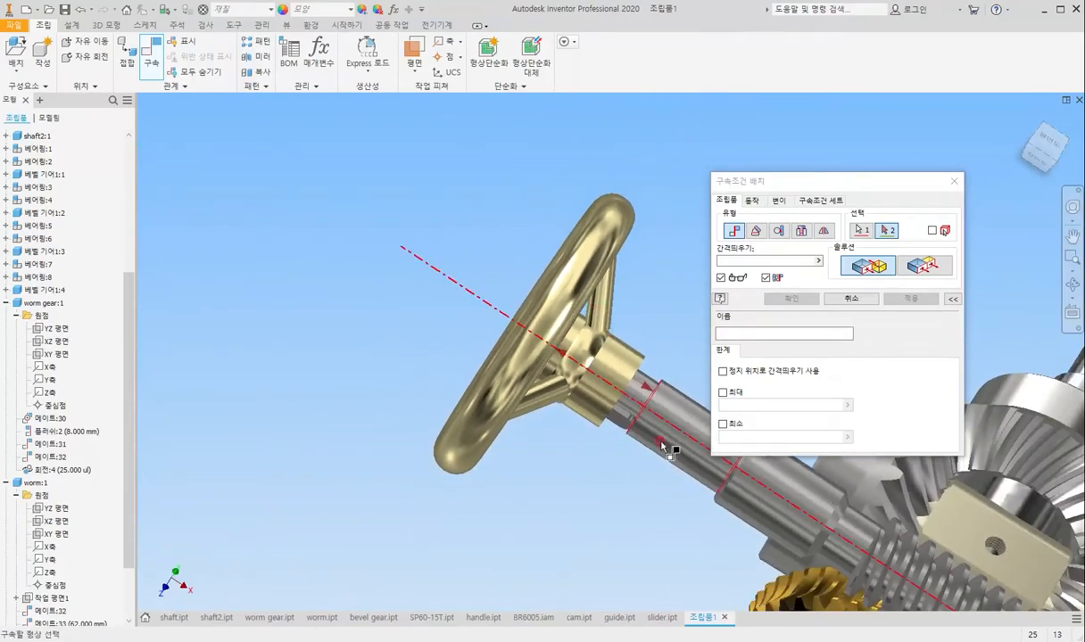
pyautogui.keyDown('shift'); pyautogui.moveTo(669, 450); pyautogui.dragTo(661, 505, button='middle'); pyautogui.keyUp('shift')
pyautogui.scroll(5, 704, 515)
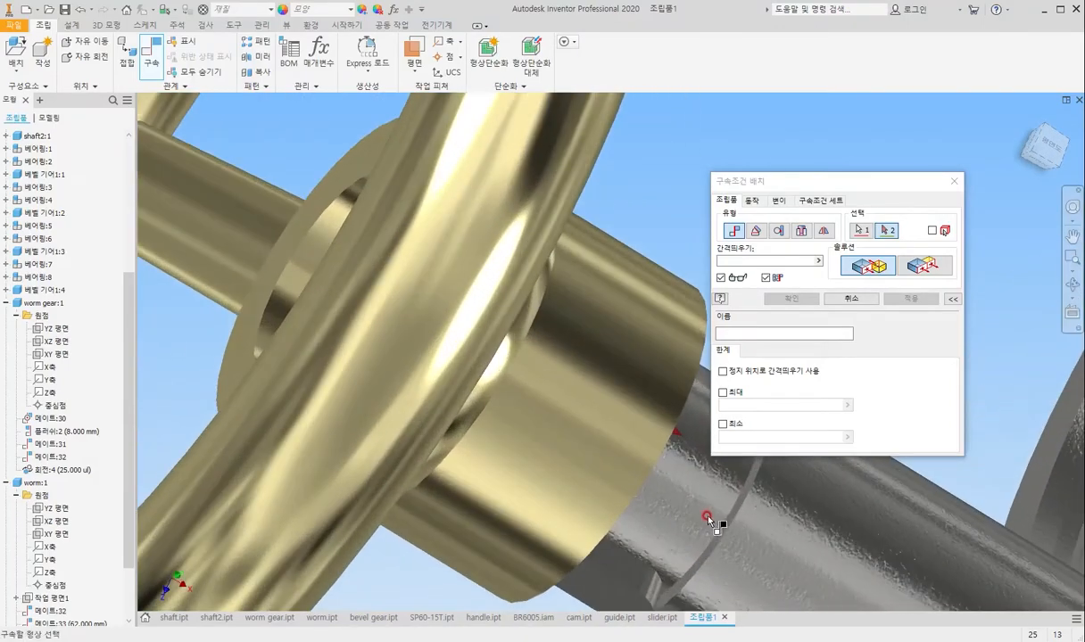
pyautogui.keyDown('shift'); pyautogui.moveTo(743, 522); pyautogui.dragTo(747, 395, button='middle'); pyautogui.keyUp('shift')
pyautogui.scroll(-3, 630, 354)
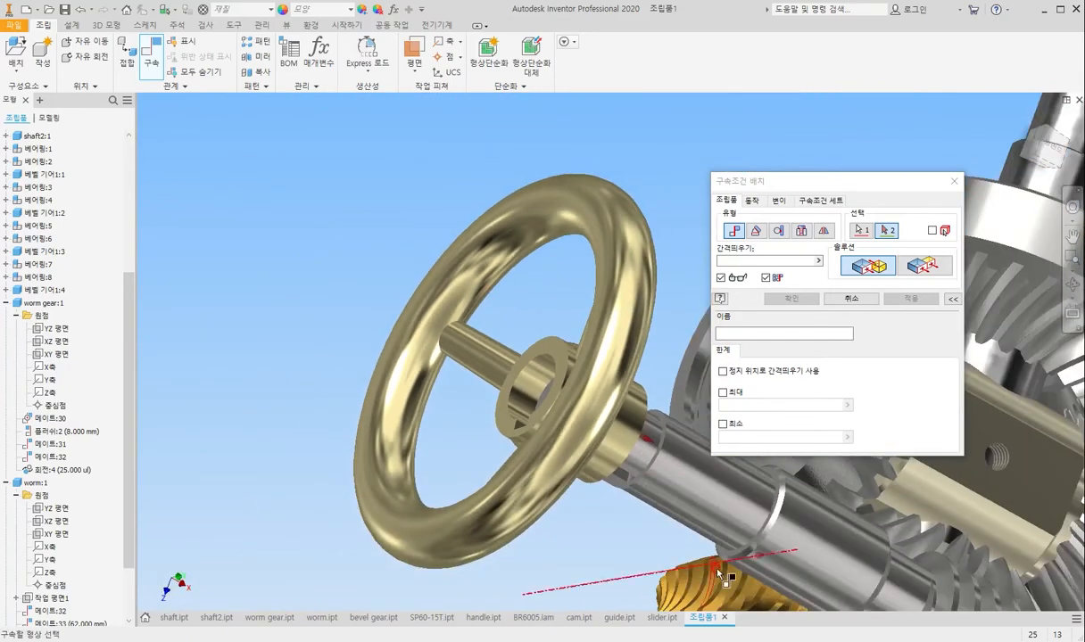
pyautogui.scroll(6, 634, 431)
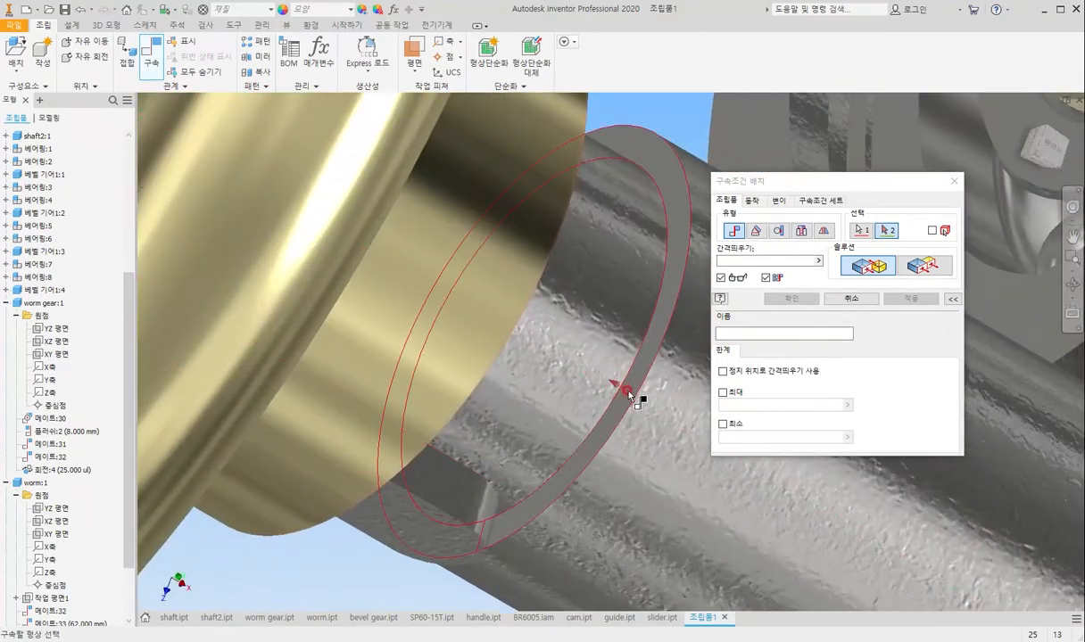
pyautogui.click(620, 402)
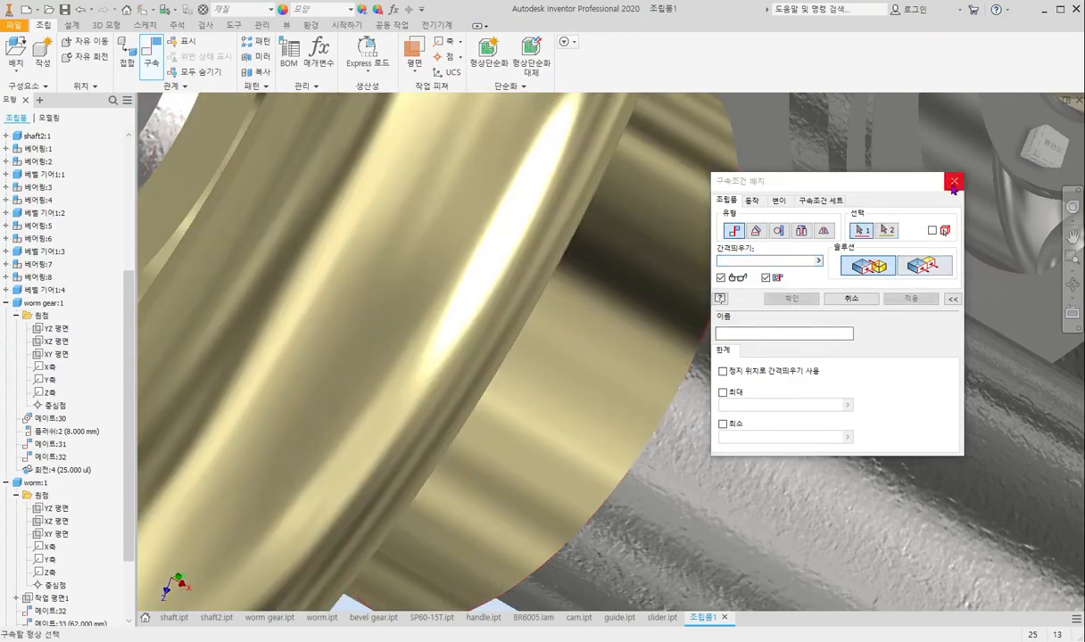
pyautogui.click(953, 181)
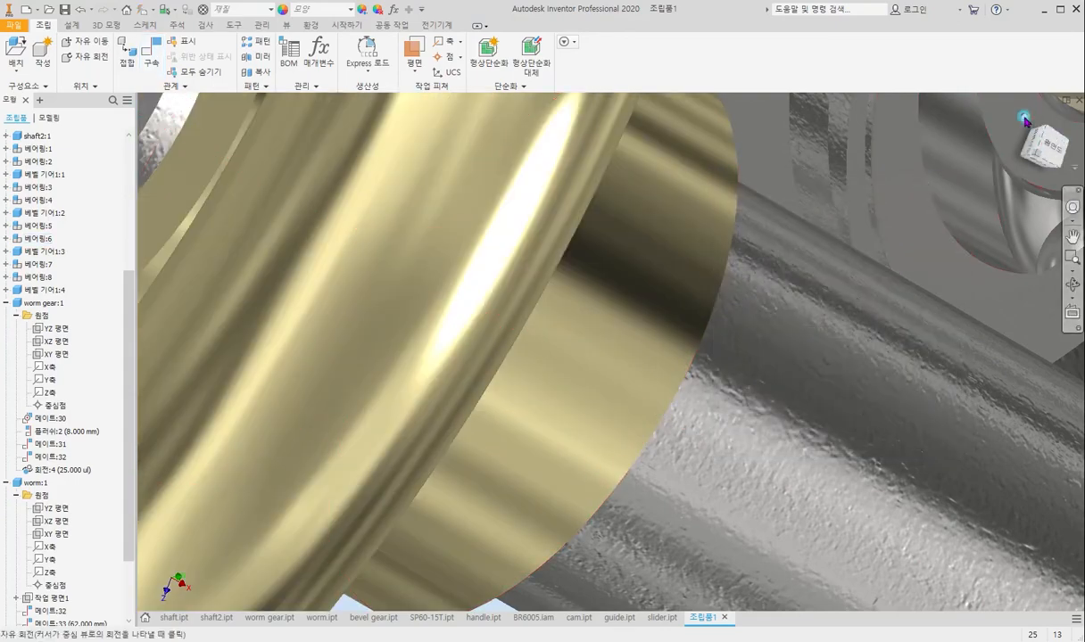
# Return to the home view and turn the handle to test how it drives the worm and gears.
pyautogui.click(1024, 119)
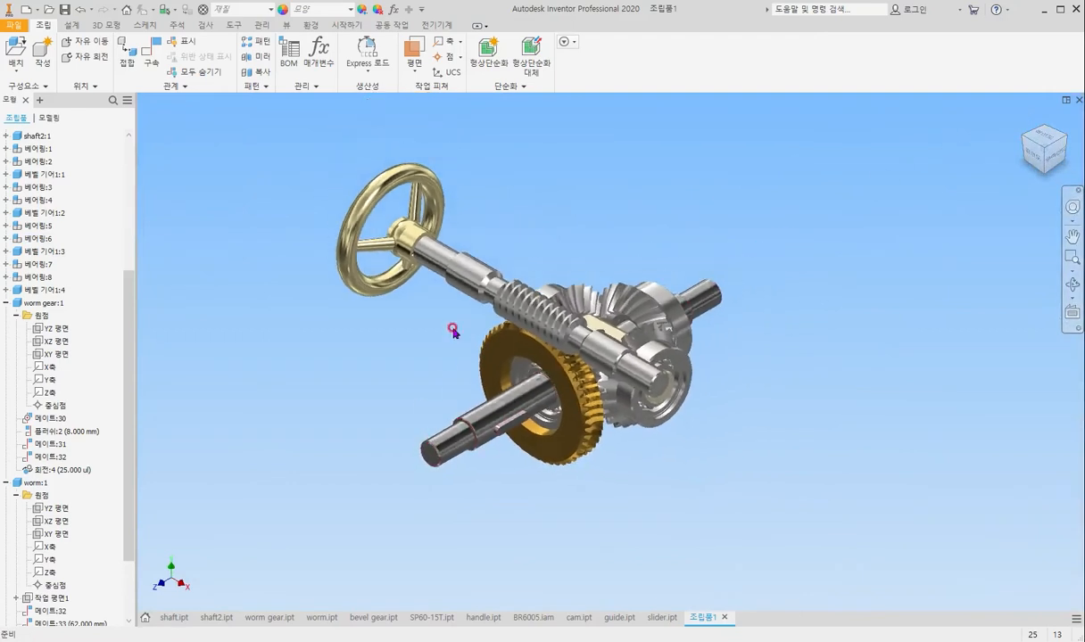
pyautogui.click(354, 242)
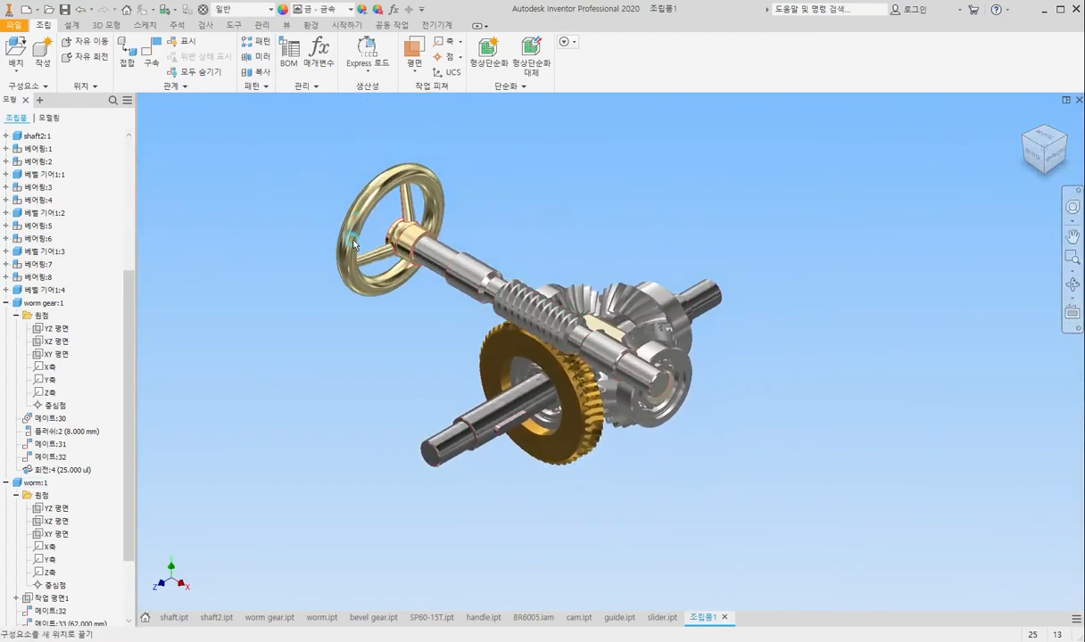
pyautogui.moveTo(354, 243)
pyautogui.mouseDown()
pyautogui.moveTo(421, 292)
pyautogui.moveTo(434, 200)
pyautogui.moveTo(453, 205)
pyautogui.mouseUp()
pyautogui.click(323, 368)
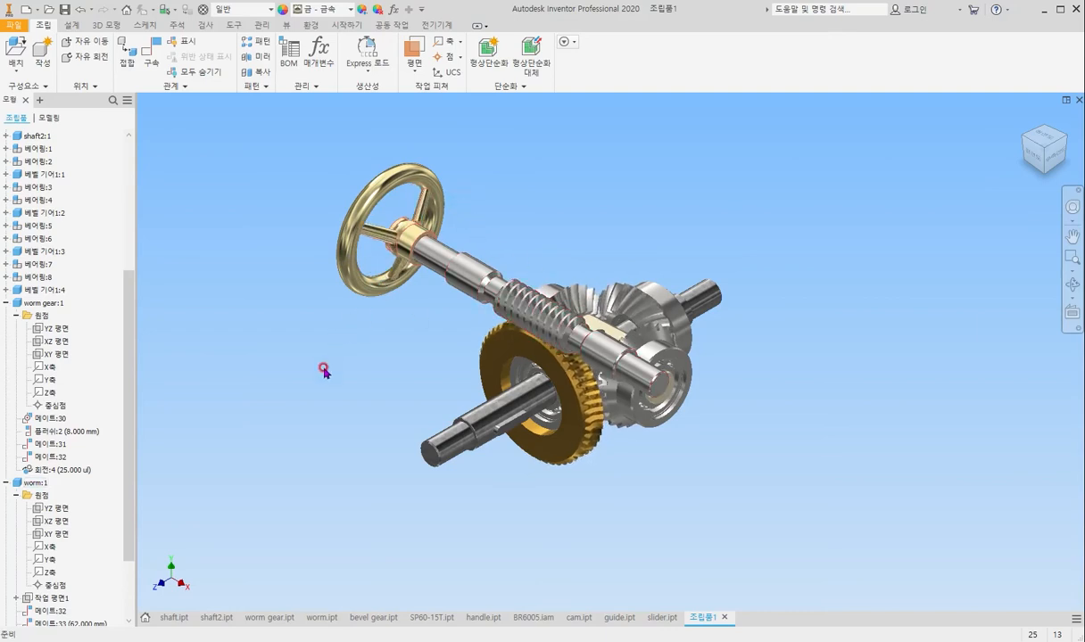
pyautogui.scroll(2, 322, 368)
pyautogui.scroll(-2, 401, 337)
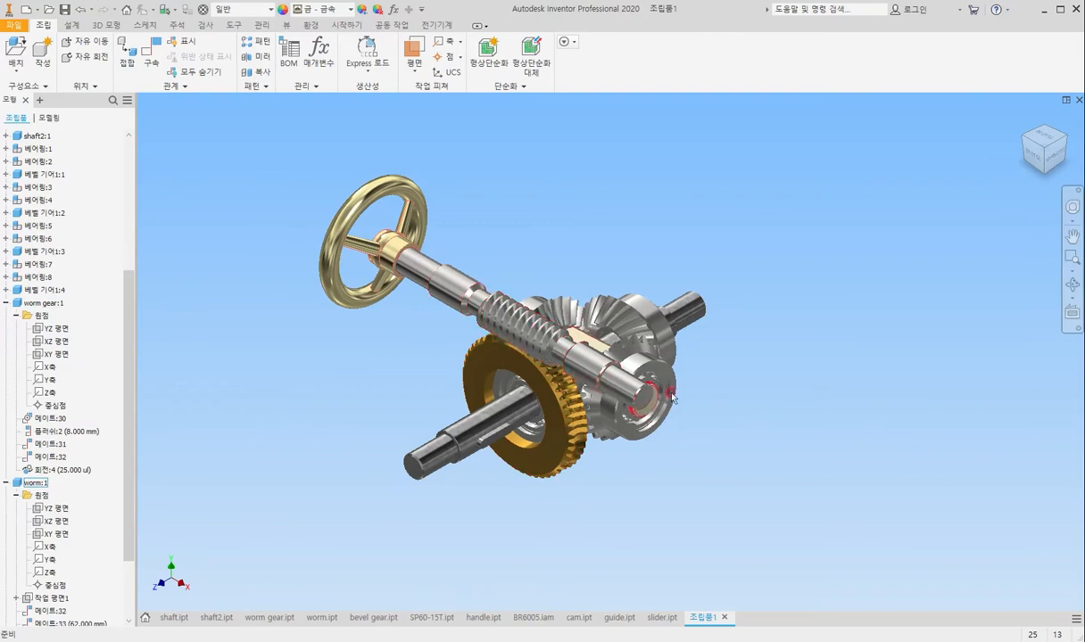
pyautogui.click(704, 394)
# Place one cam.ipt component in the assembly beside the rear bevel gear.
pyautogui.click(17, 56)
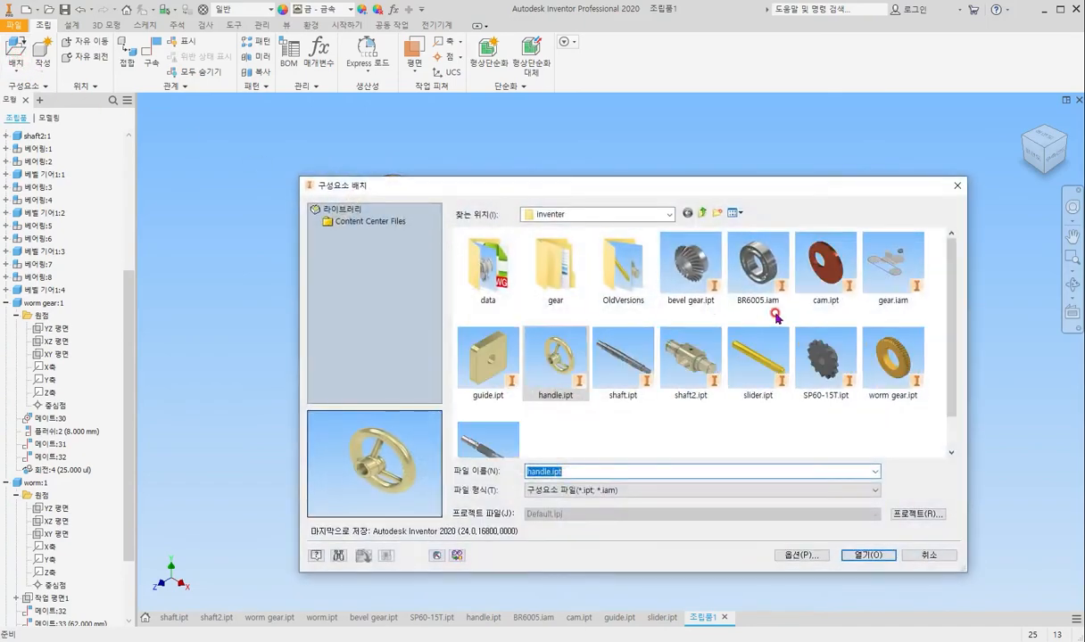
pyautogui.doubleClick(830, 278)
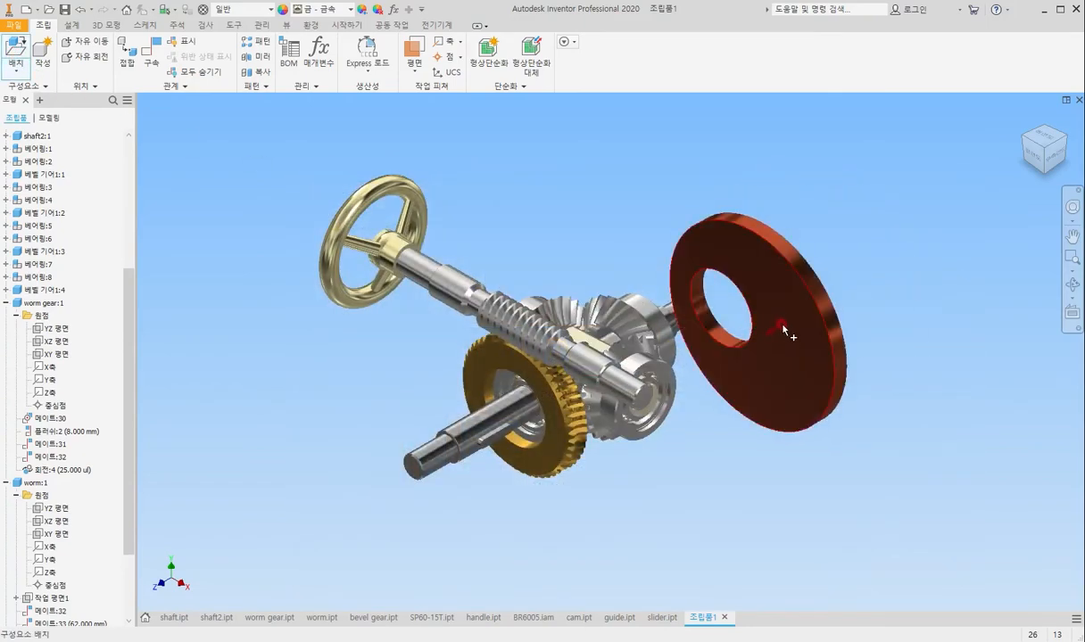
pyautogui.click(782, 328)
pyautogui.scroll(1, 781, 327)
pyautogui.press('Escape')
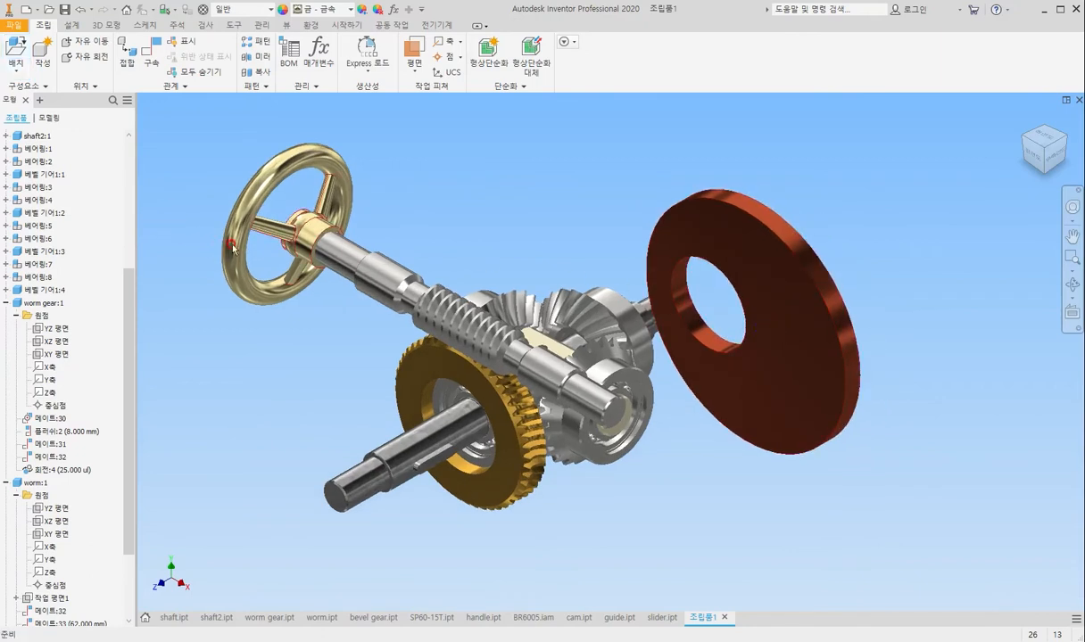
# Select the rear bevel gear 베벨 기어1:2, collapse the worm gear's browser entry, and expand the bevel gear's entry and its iMates.
pyautogui.click(619, 310)
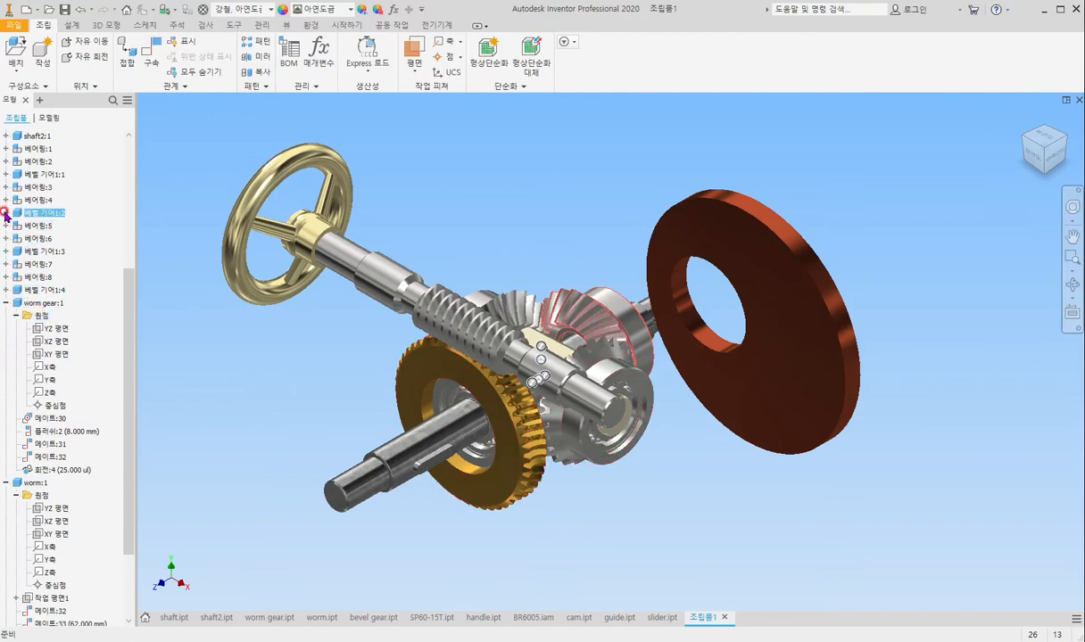
pyautogui.click(6, 303)
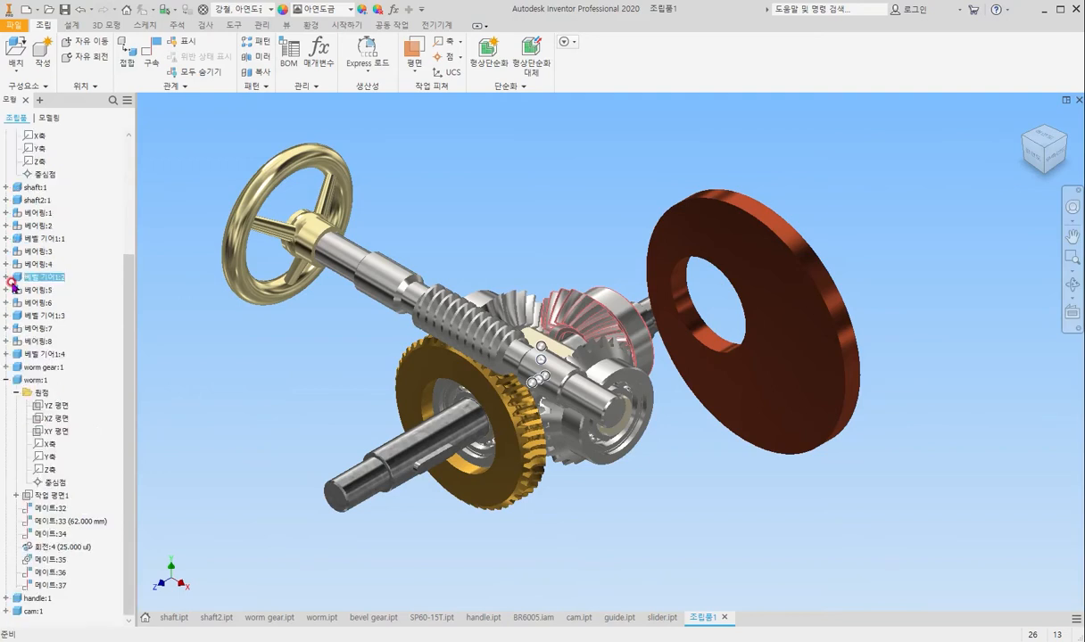
pyautogui.click(6, 277)
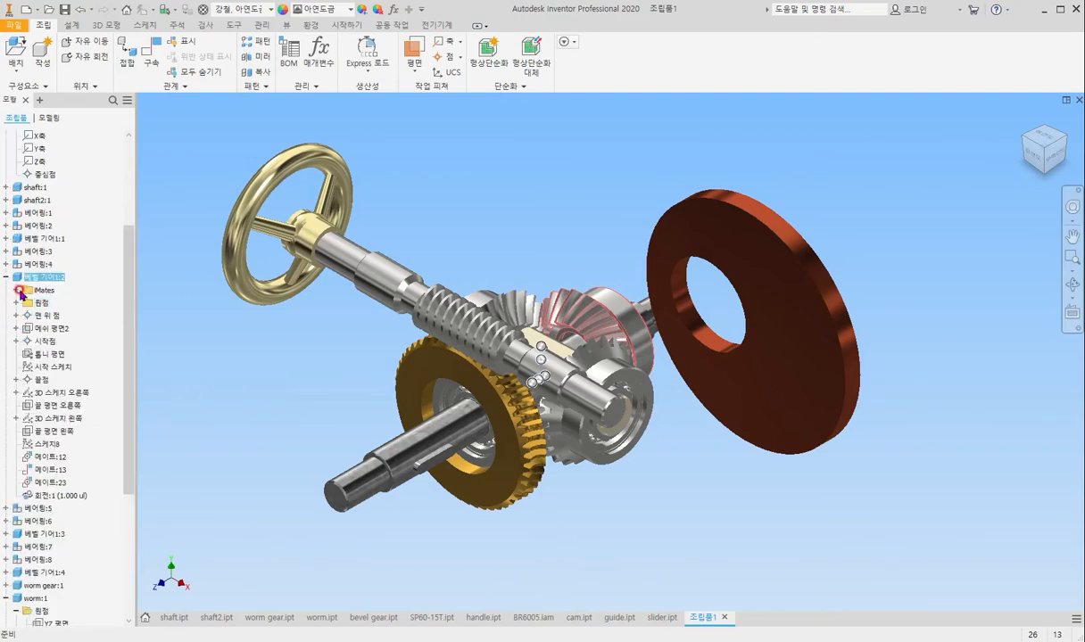
pyautogui.click(16, 290)
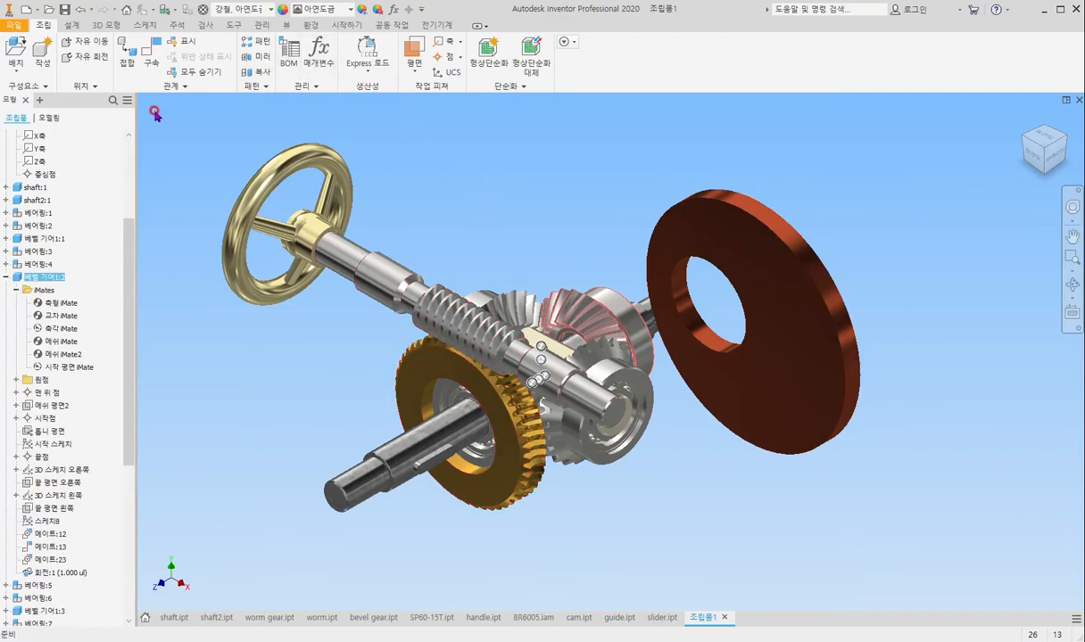
# Mate the axis of the rear bevel gear with the axis of the cam's bore so both are coaxial.
pyautogui.click(151, 59)
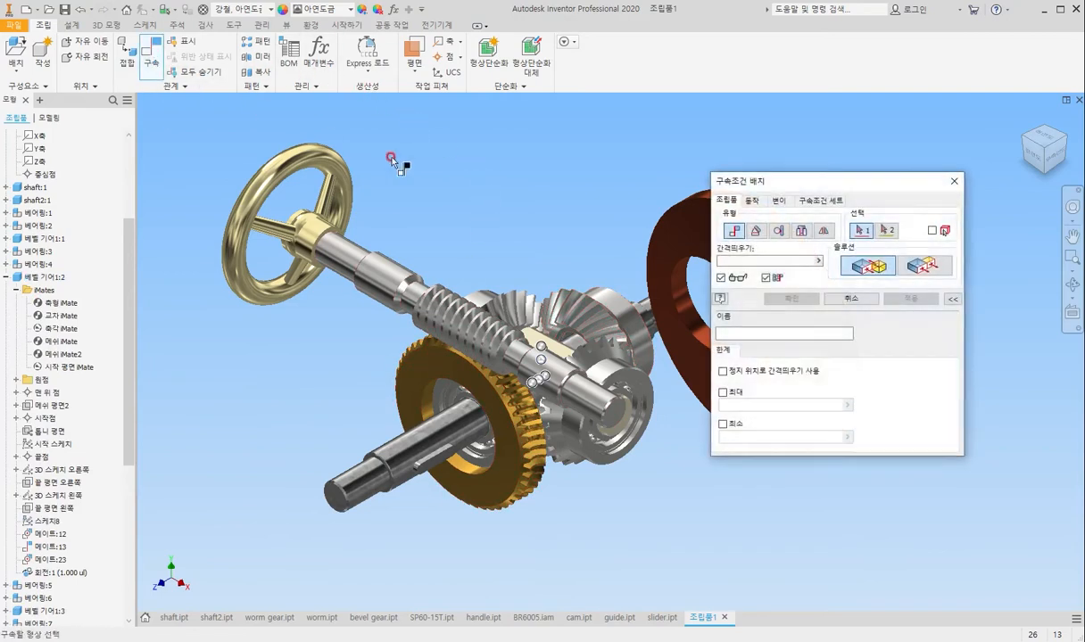
pyautogui.click(603, 305)
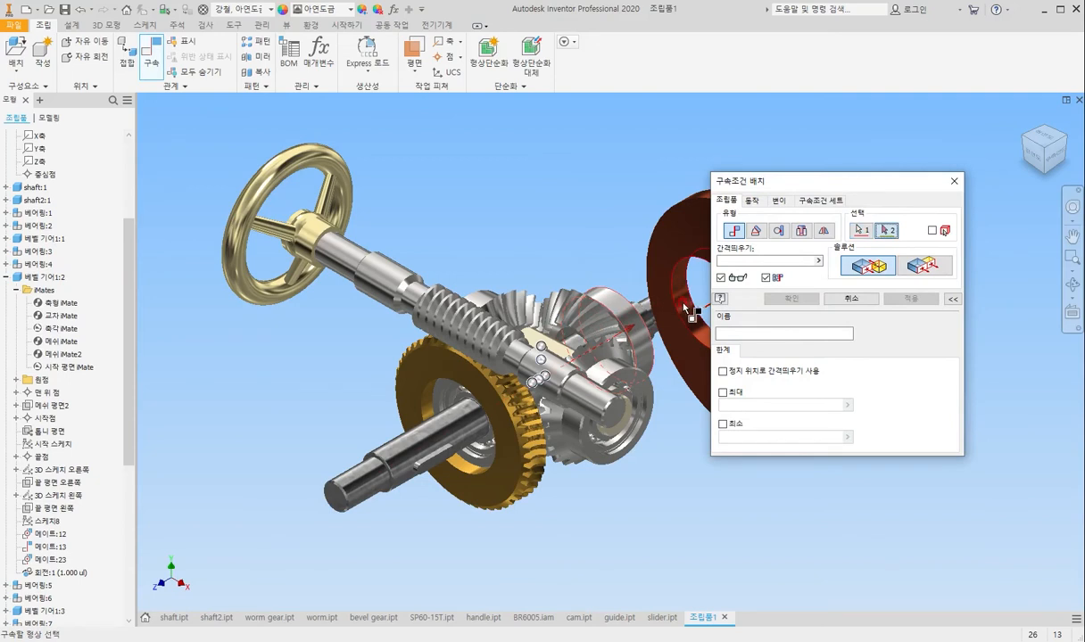
pyautogui.scroll(-3, 687, 308)
pyautogui.scroll(4, 624, 299)
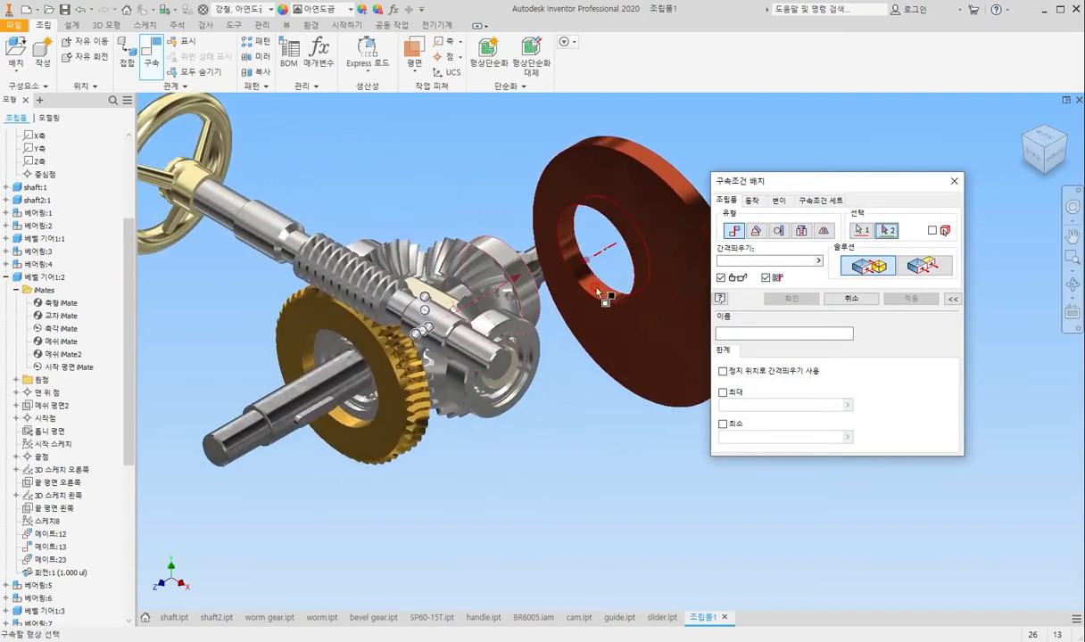
pyautogui.click(598, 292)
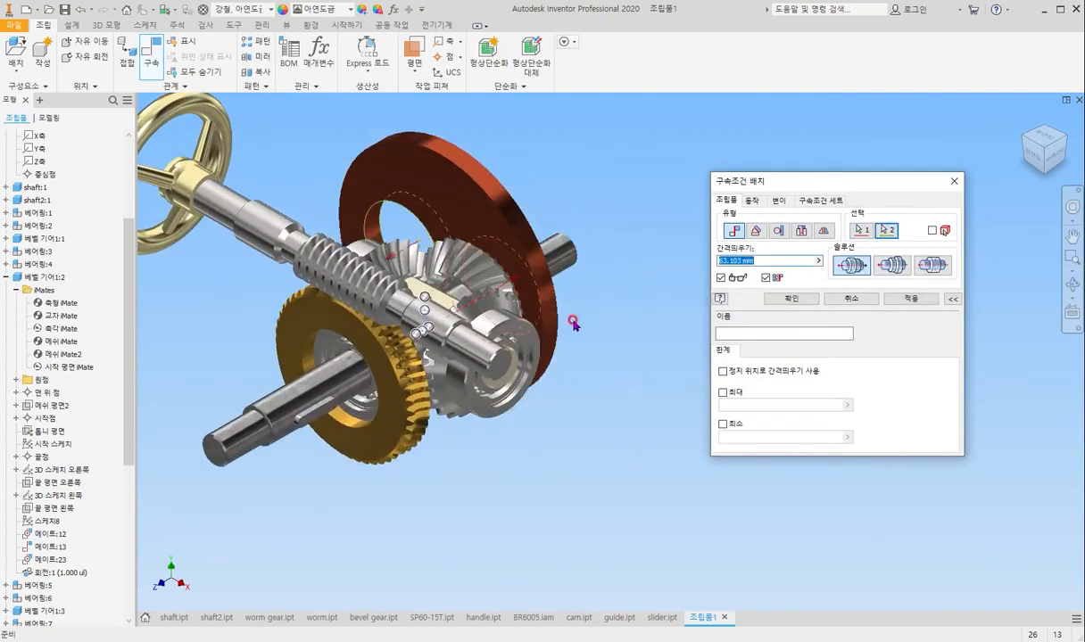
pyautogui.press('Return')
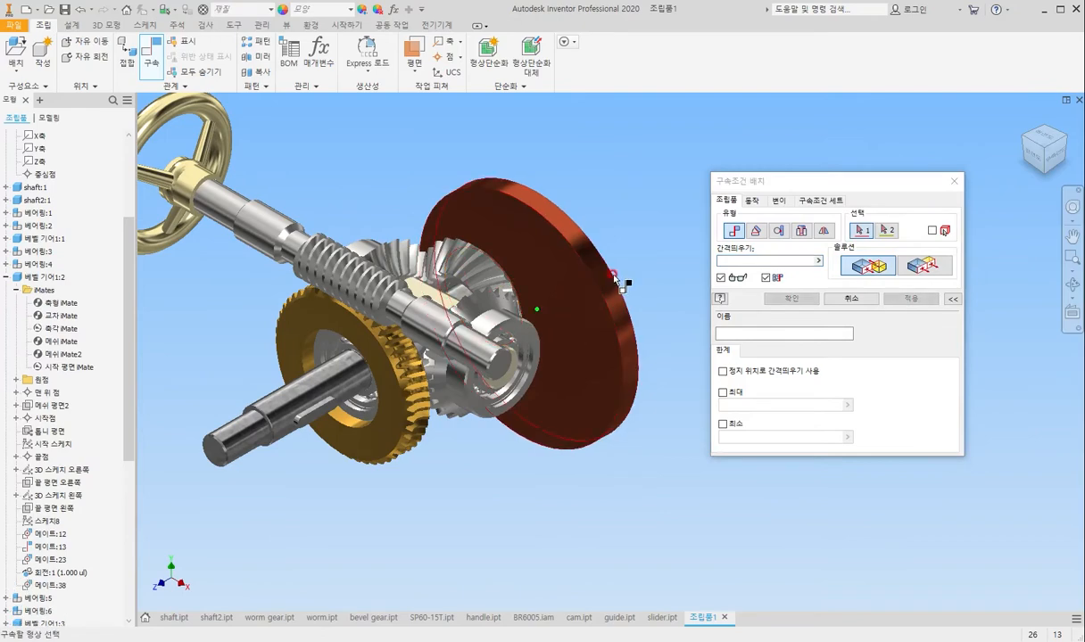
# Constrain the cam's outer face flush with the rear bevel gear's end face at 0 offset and finish constraining.
pyautogui.keyDown('shift'); pyautogui.moveTo(630, 271); pyautogui.dragTo(569, 310, button='middle'); pyautogui.keyUp('shift')
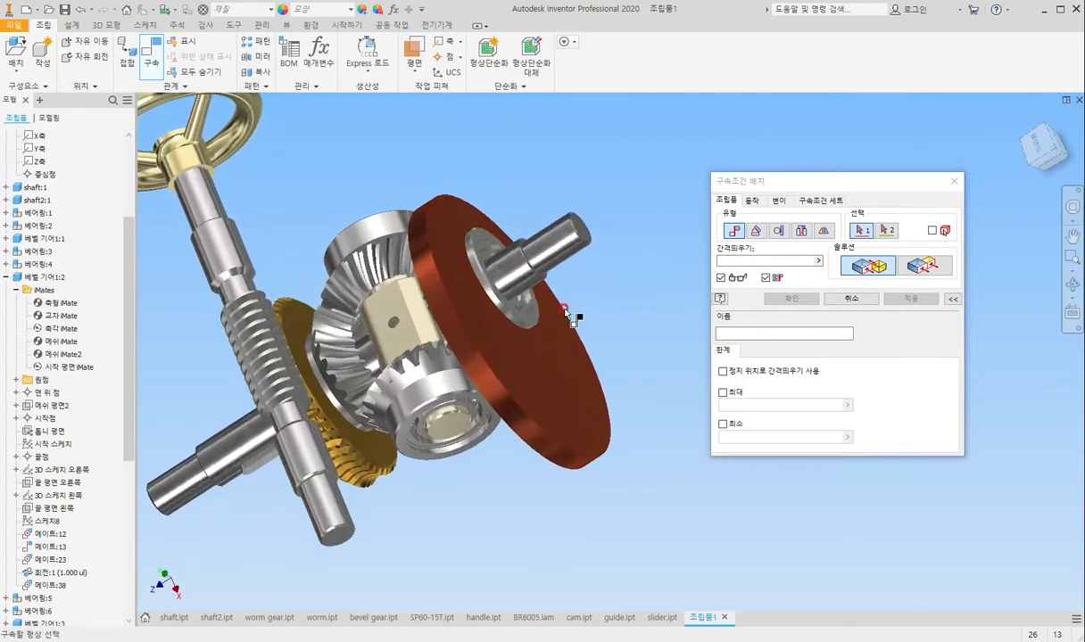
pyautogui.scroll(5, 509, 316)
pyautogui.click(458, 338)
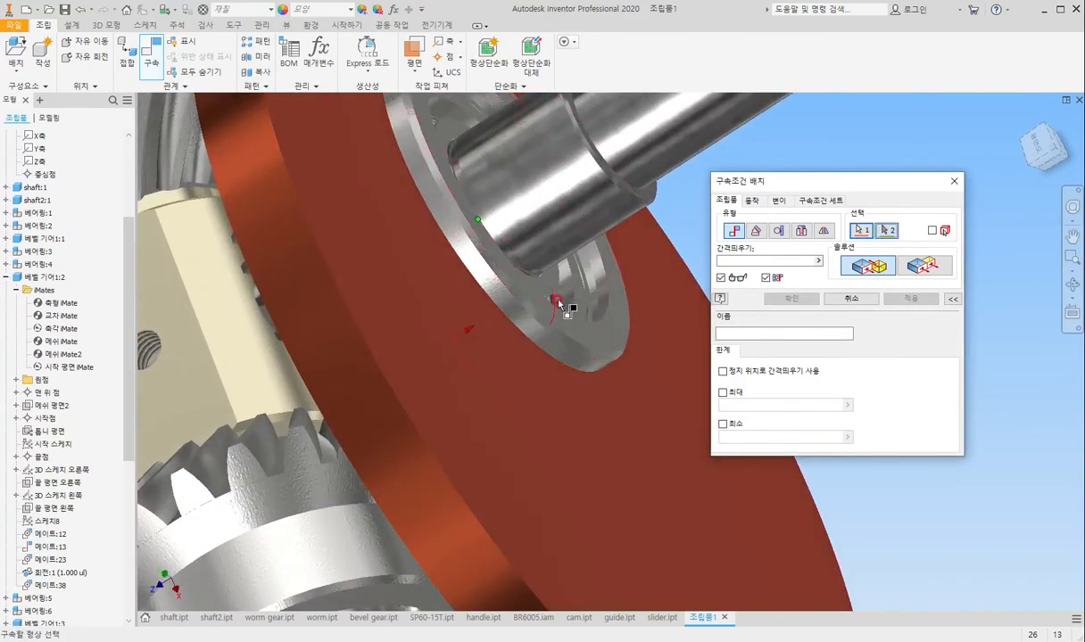
pyautogui.scroll(4, 556, 300)
pyautogui.click(545, 332)
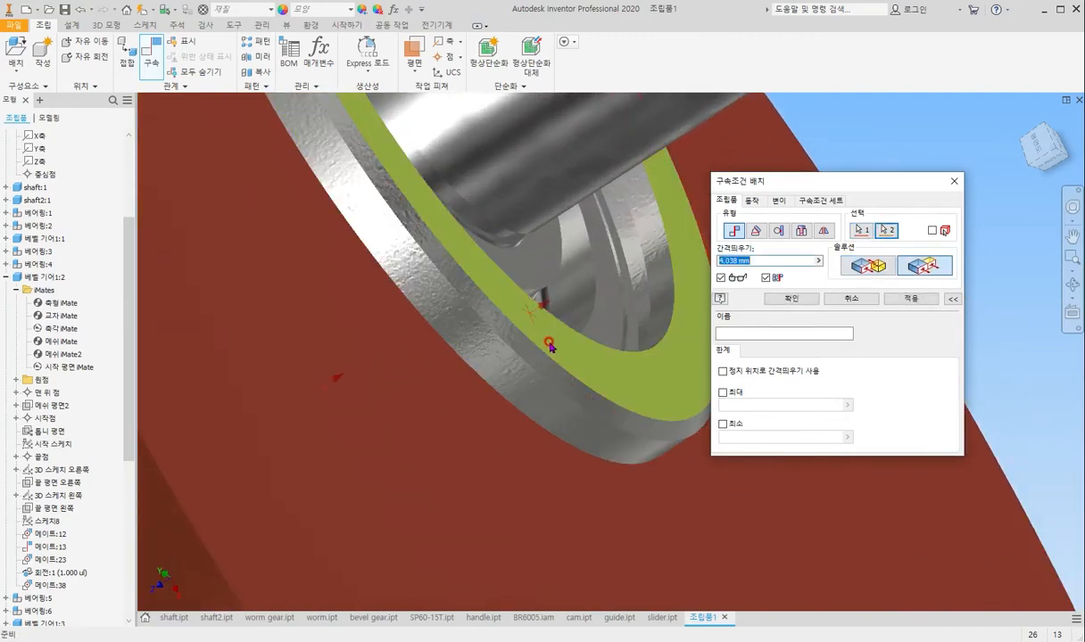
pyautogui.write('0')
pyautogui.press('Return')
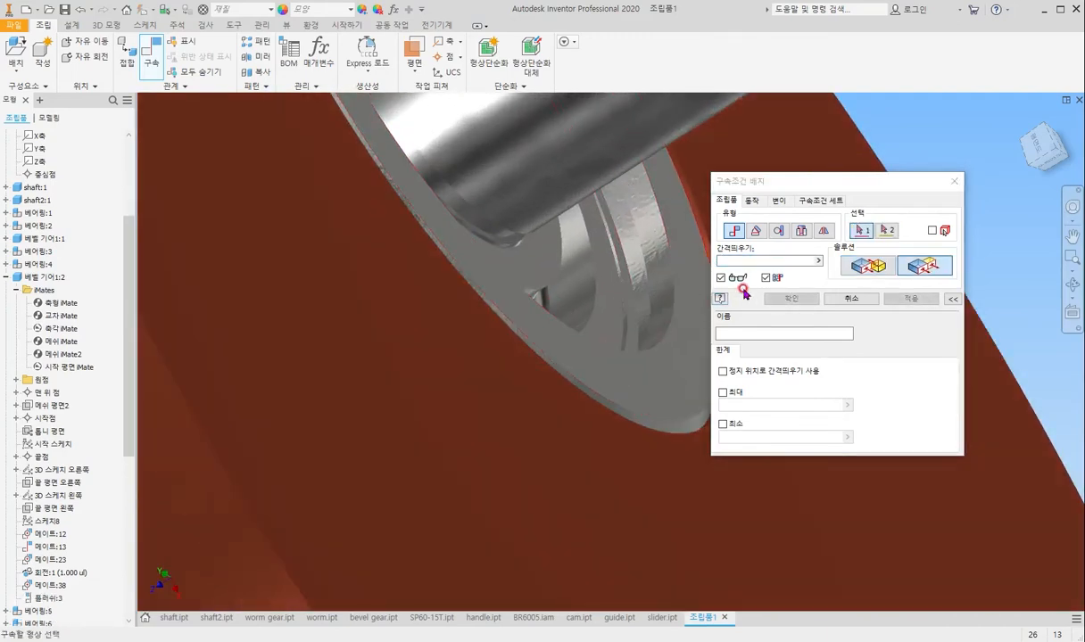
pyautogui.scroll(-5, 580, 308)
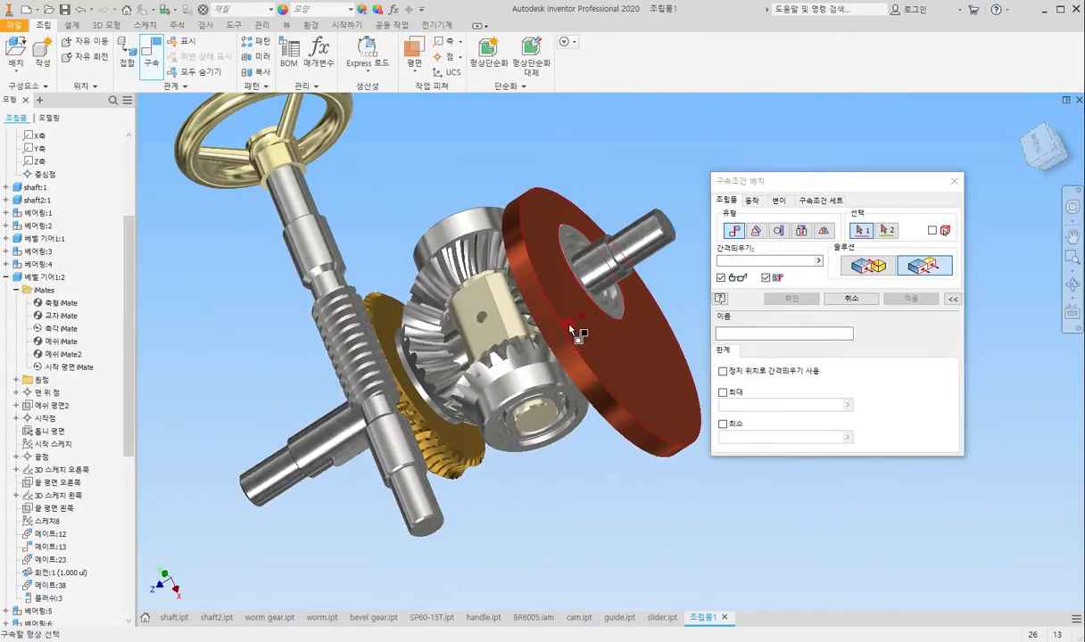
pyautogui.scroll(-1, 571, 330)
pyautogui.keyDown('shift'); pyautogui.moveTo(581, 320); pyautogui.dragTo(631, 282, button='middle'); pyautogui.keyUp('shift')
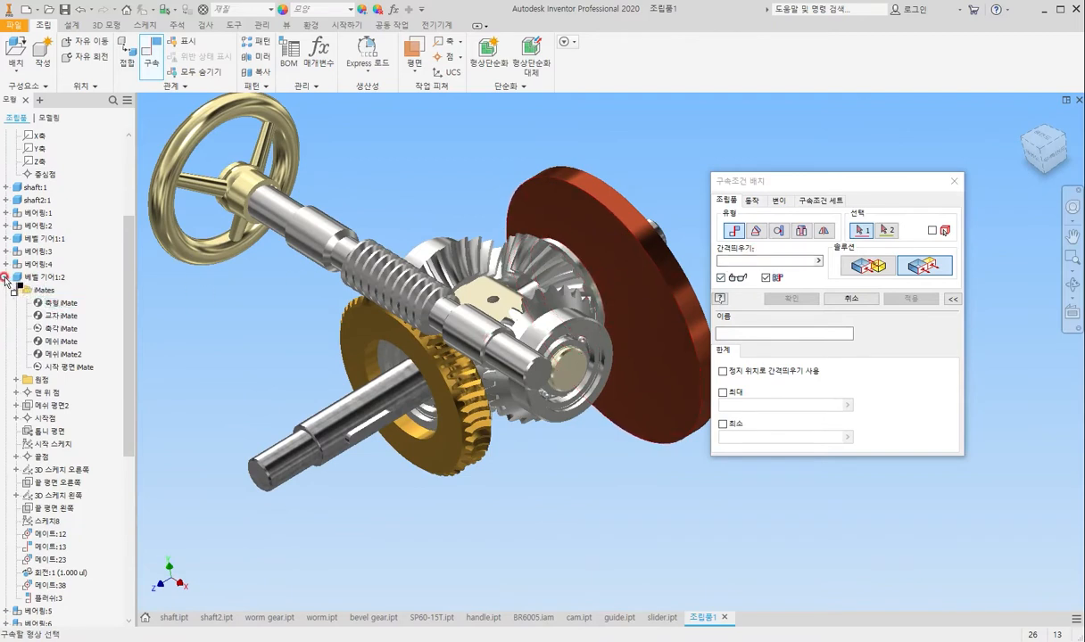
pyautogui.click(6, 278)
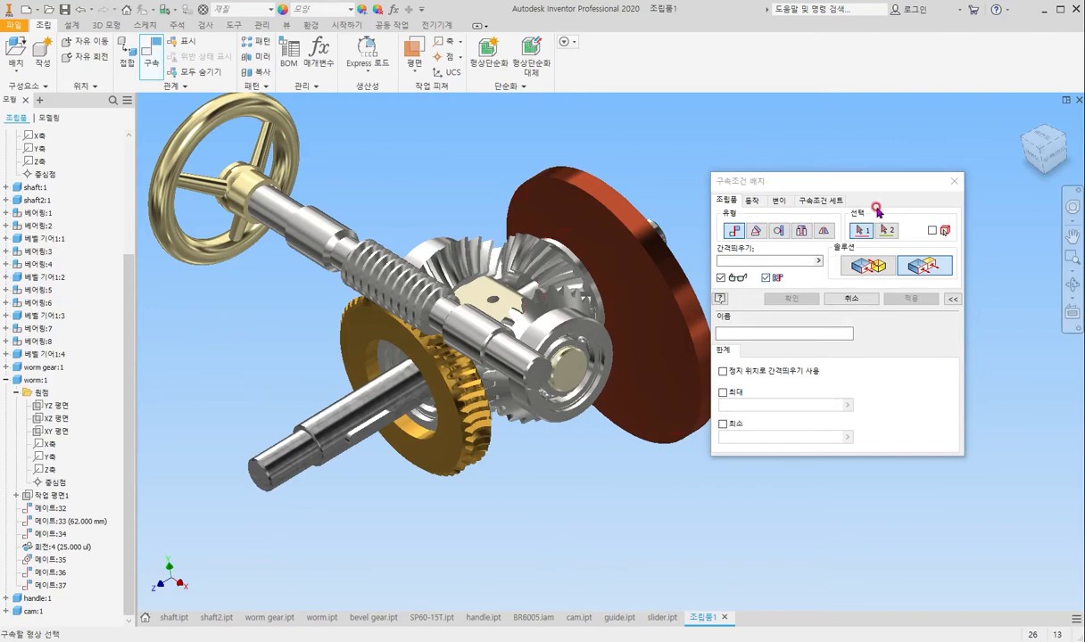
pyautogui.press('Escape')
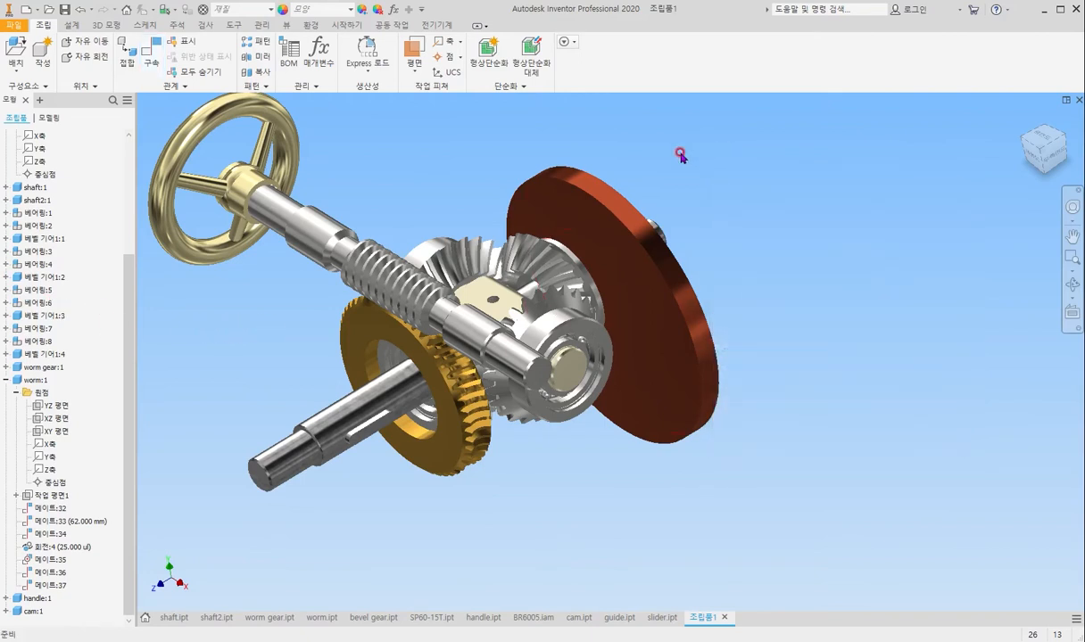
# Collapse the worm's browser entry and expand the origin folders of the rear bevel gear 베벨 기어1:2 and cam:1.
pyautogui.click(40, 277)
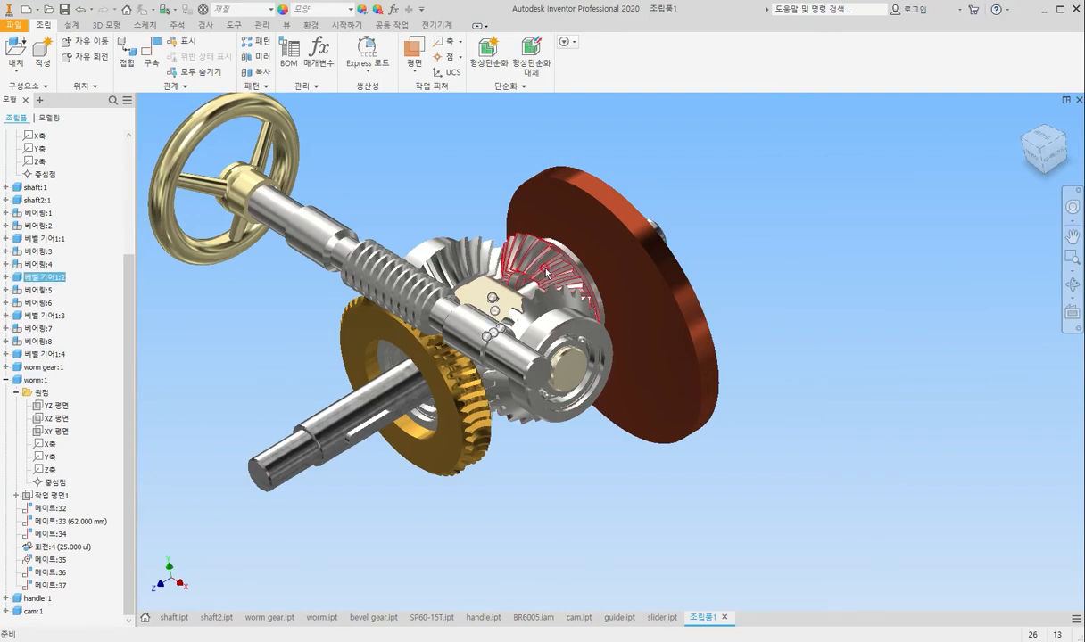
pyautogui.click(5, 380)
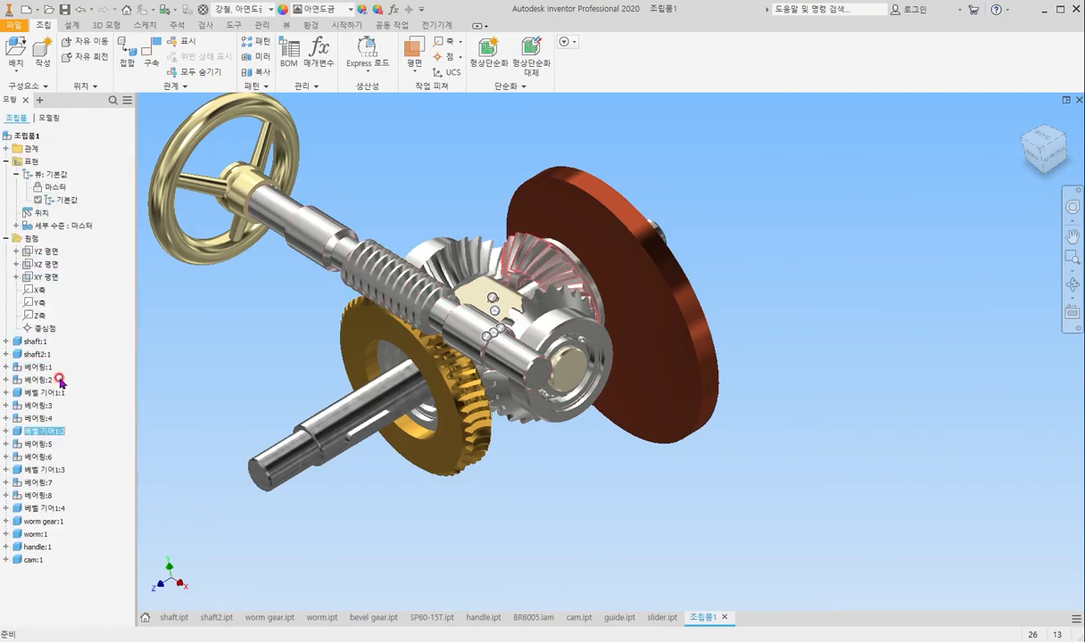
pyautogui.click(7, 431)
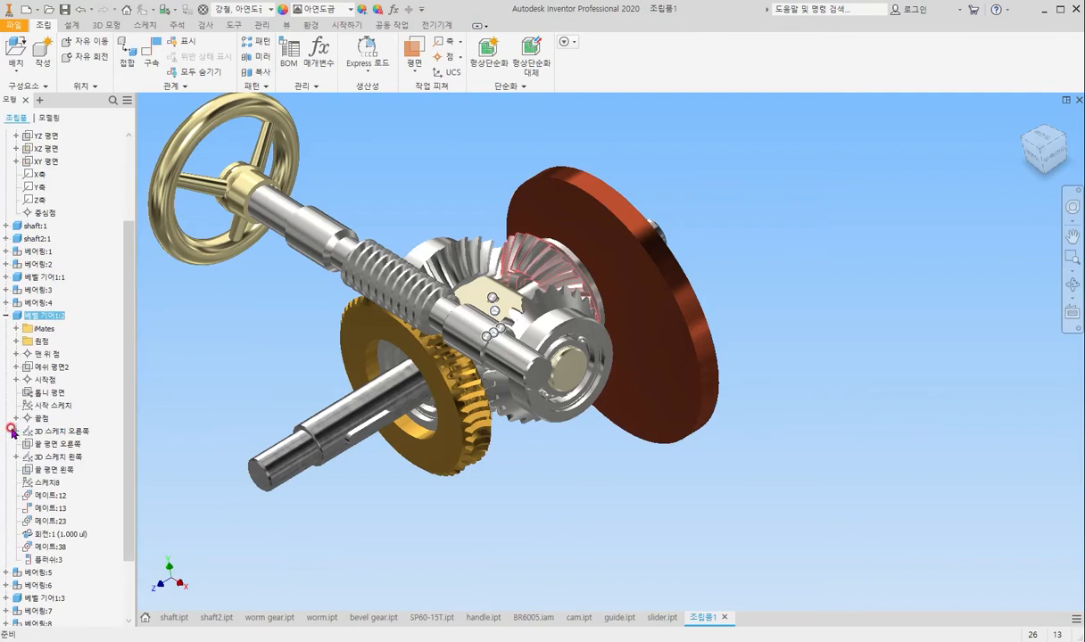
pyautogui.click(17, 340)
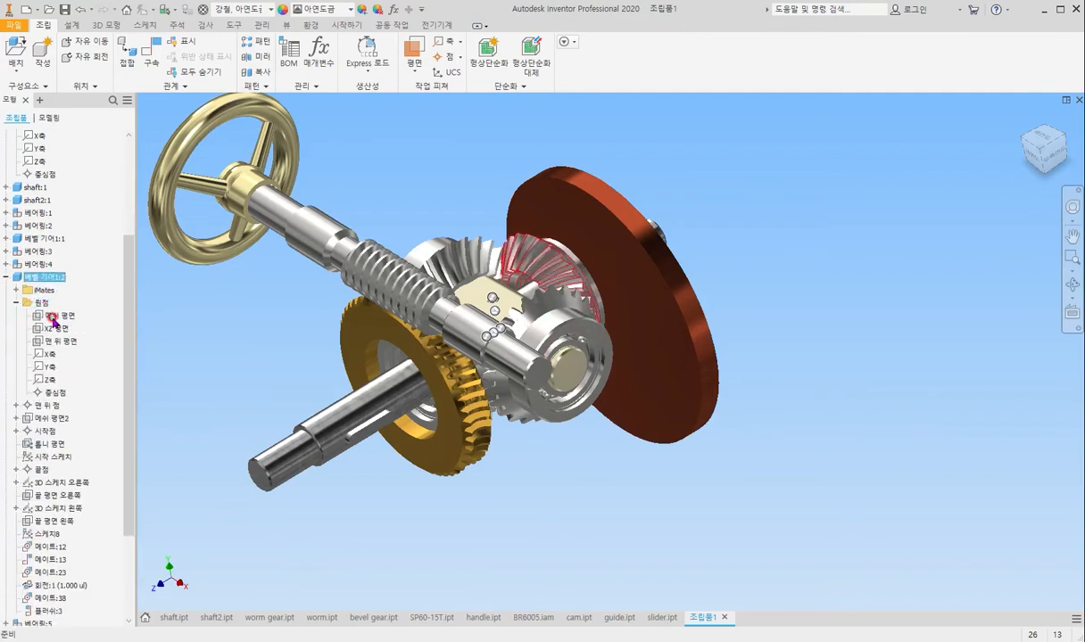
pyautogui.scroll(-4, 55, 348)
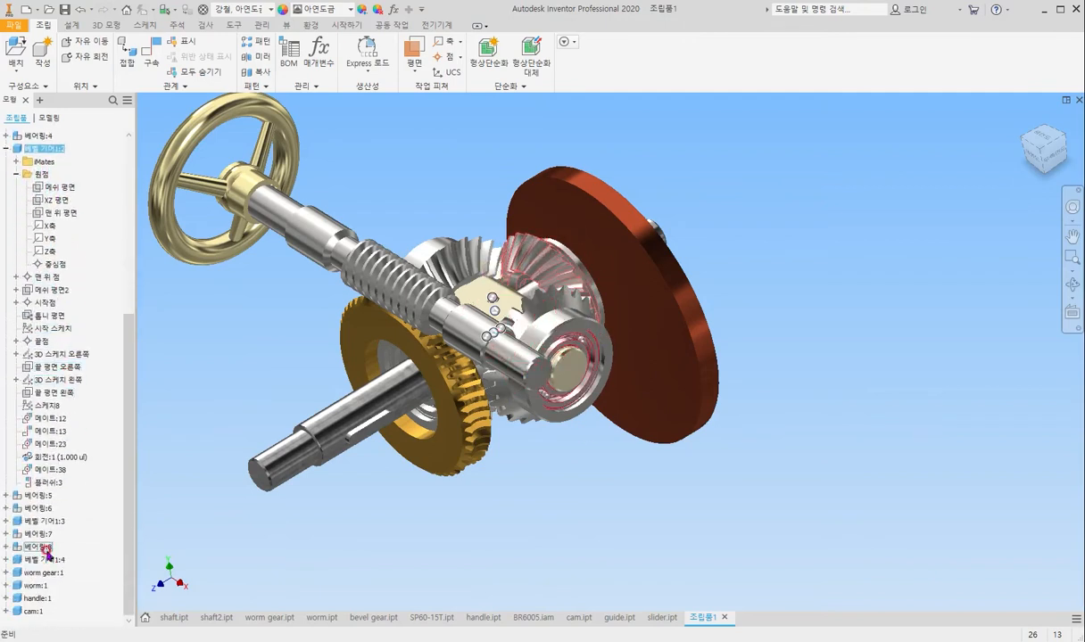
pyautogui.click(6, 611)
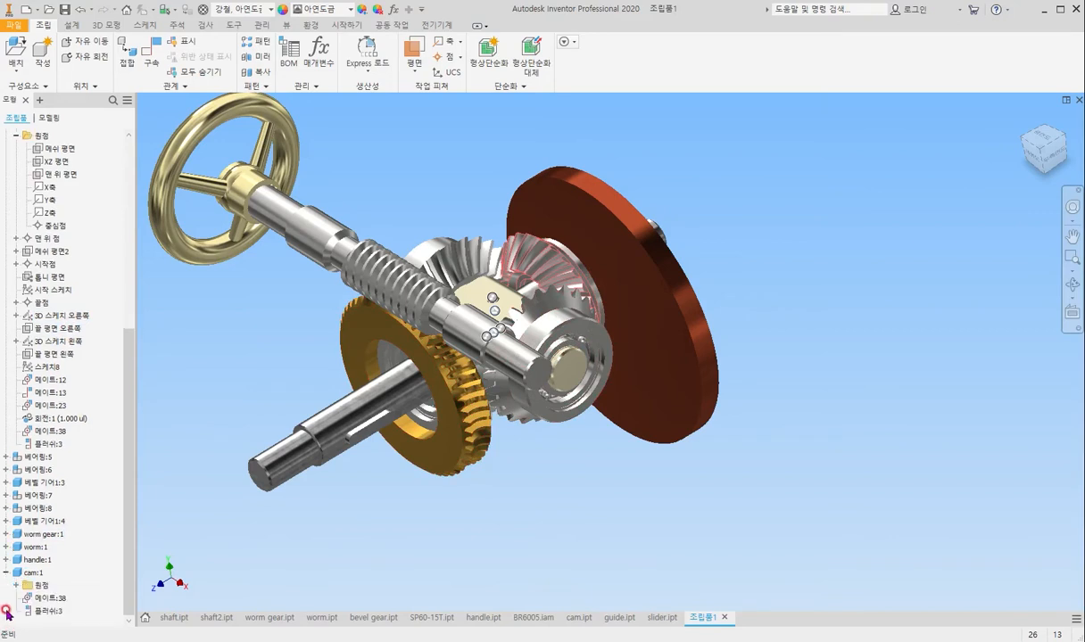
pyautogui.click(14, 586)
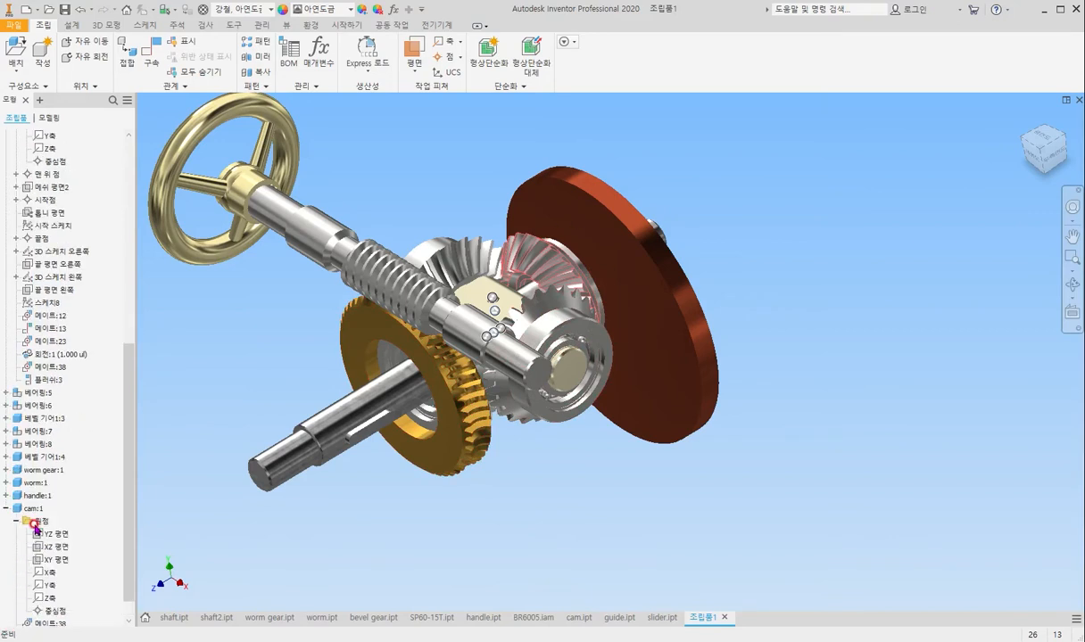
# Mate the bevel gear's 메쉬 평면 origin plane with the cam's YZ plane at 0 mm offset and finish constraining.
pyautogui.click(151, 59)
pyautogui.scroll(6, 55, 179)
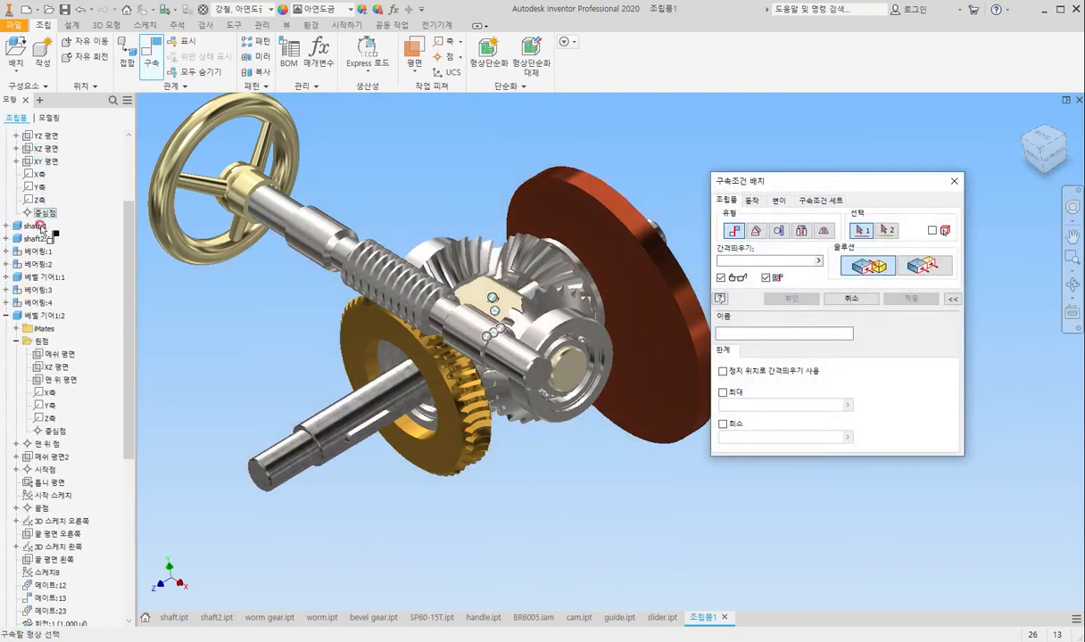
pyautogui.click(55, 355)
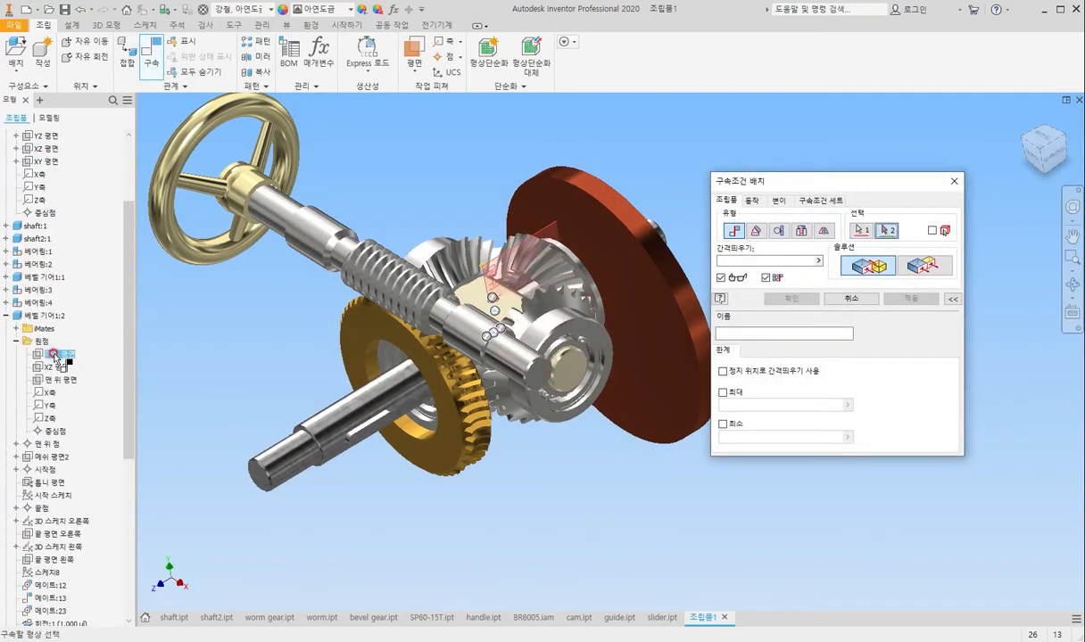
pyautogui.scroll(-7, 72, 392)
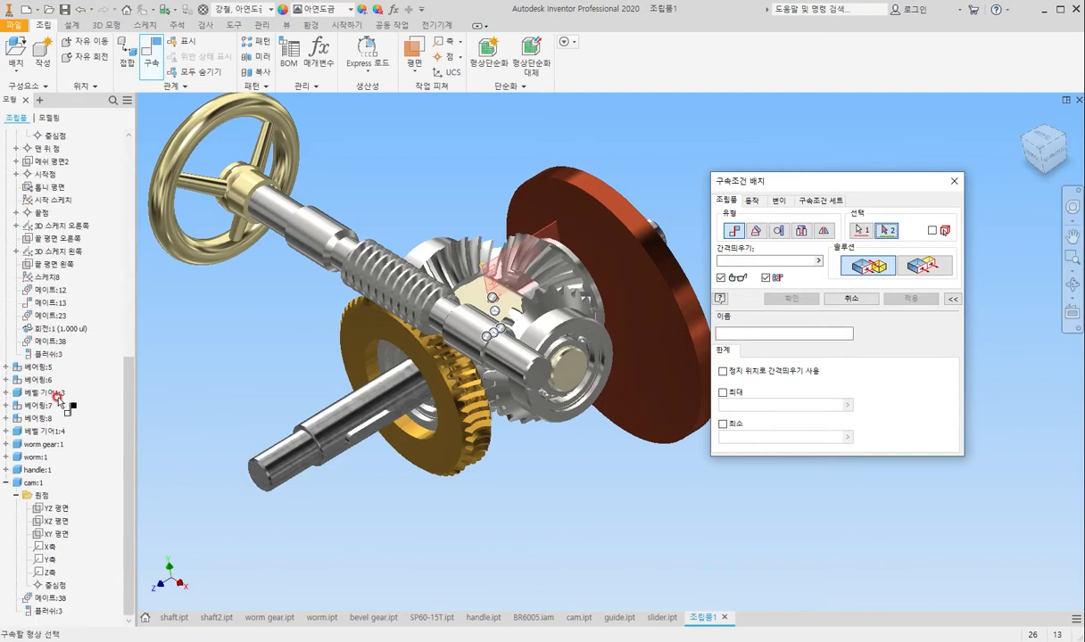
pyautogui.click(52, 508)
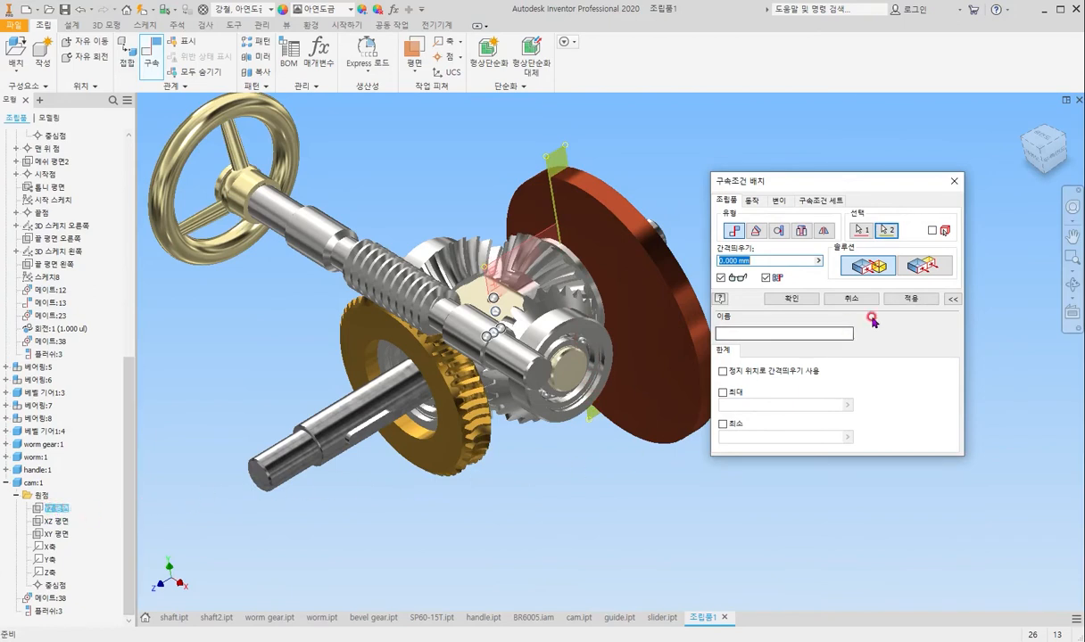
pyautogui.click(897, 298)
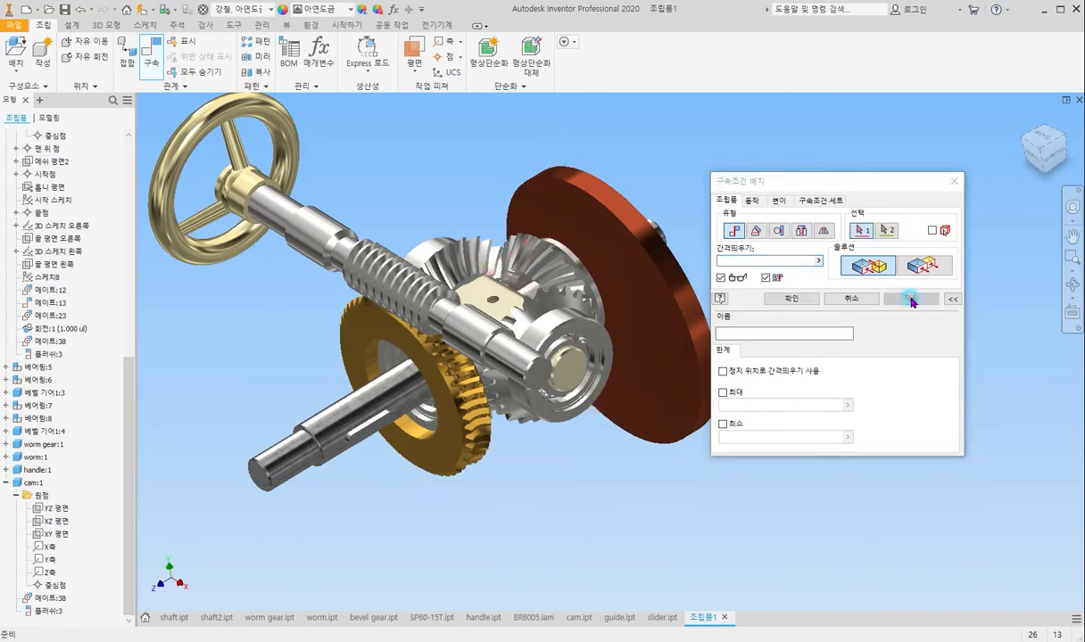
pyautogui.click(953, 182)
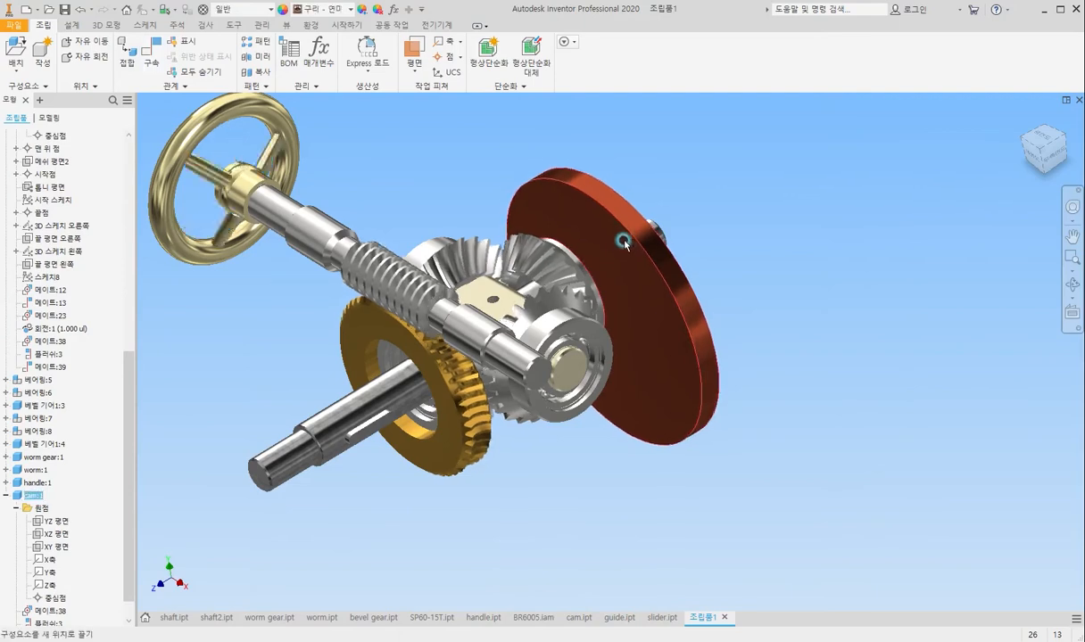
# Turn the cam to test how it moves with the gears and handle, then clear the selection.
pyautogui.moveTo(625, 243)
pyautogui.mouseDown()
pyautogui.moveTo(606, 293)
pyautogui.moveTo(636, 381)
pyautogui.moveTo(624, 242)
pyautogui.mouseUp()
pyautogui.scroll(-4, 463, 272)
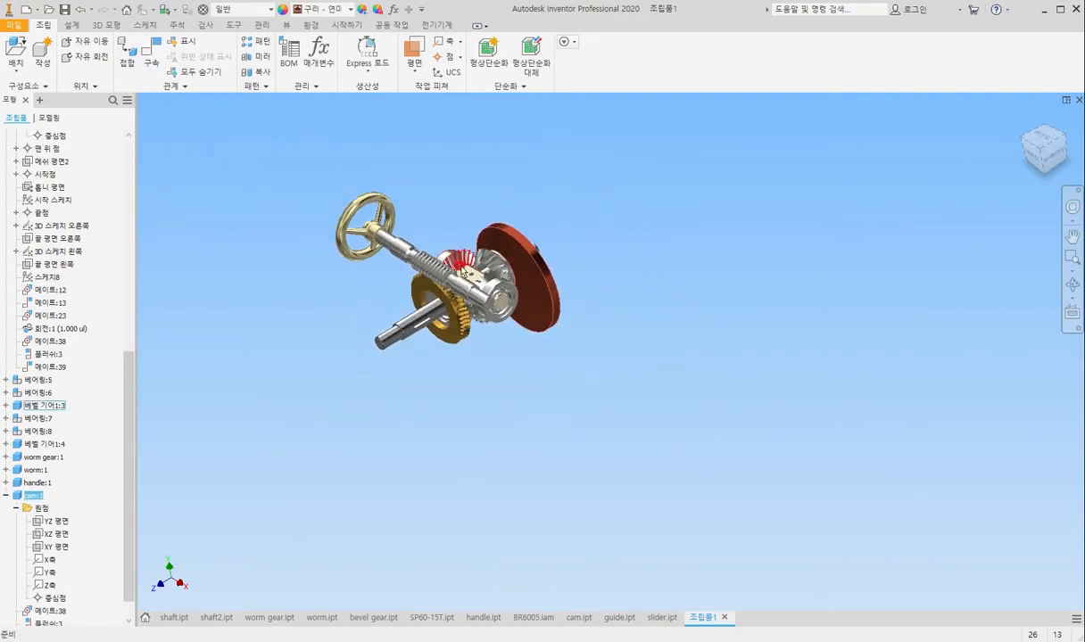
pyautogui.scroll(2, 463, 272)
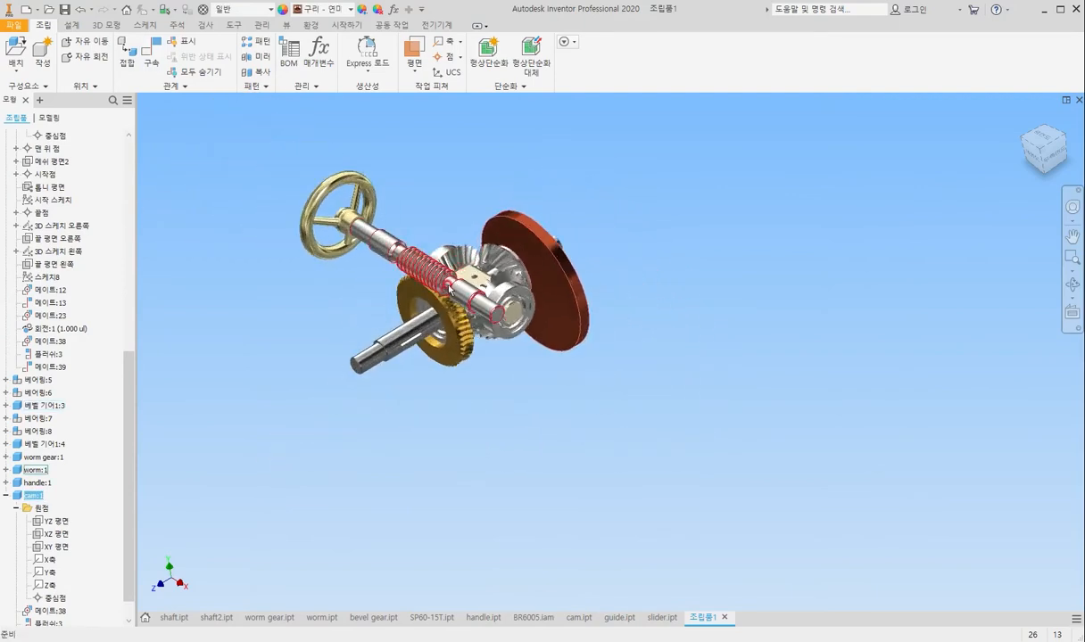
pyautogui.click(211, 278)
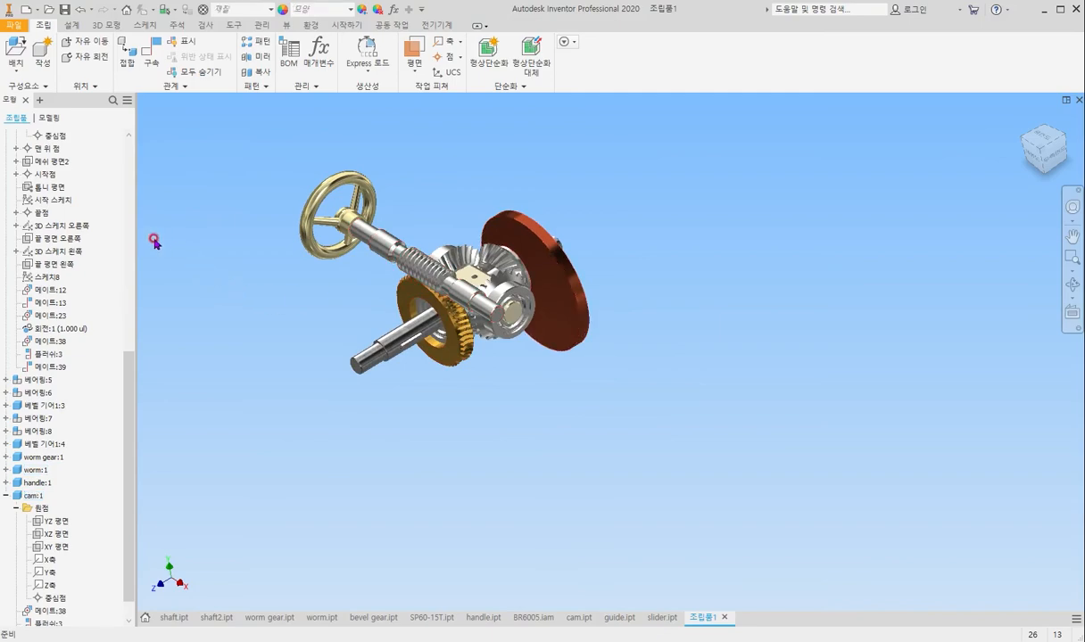
# Place one slider.ipt component in the assembly beside the cam.
pyautogui.click(16, 49)
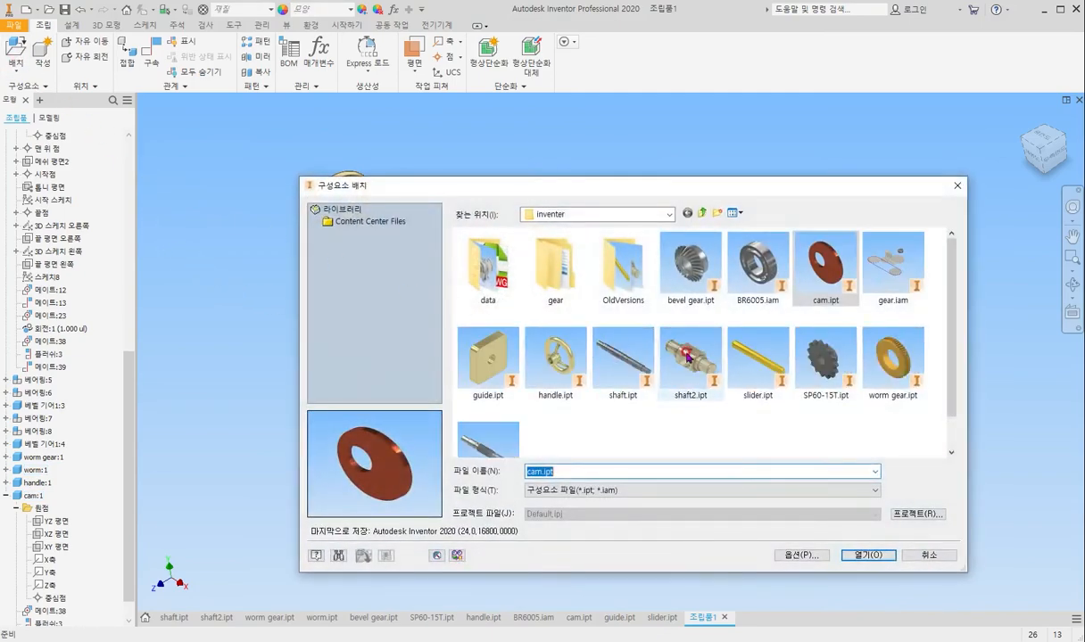
pyautogui.doubleClick(757, 357)
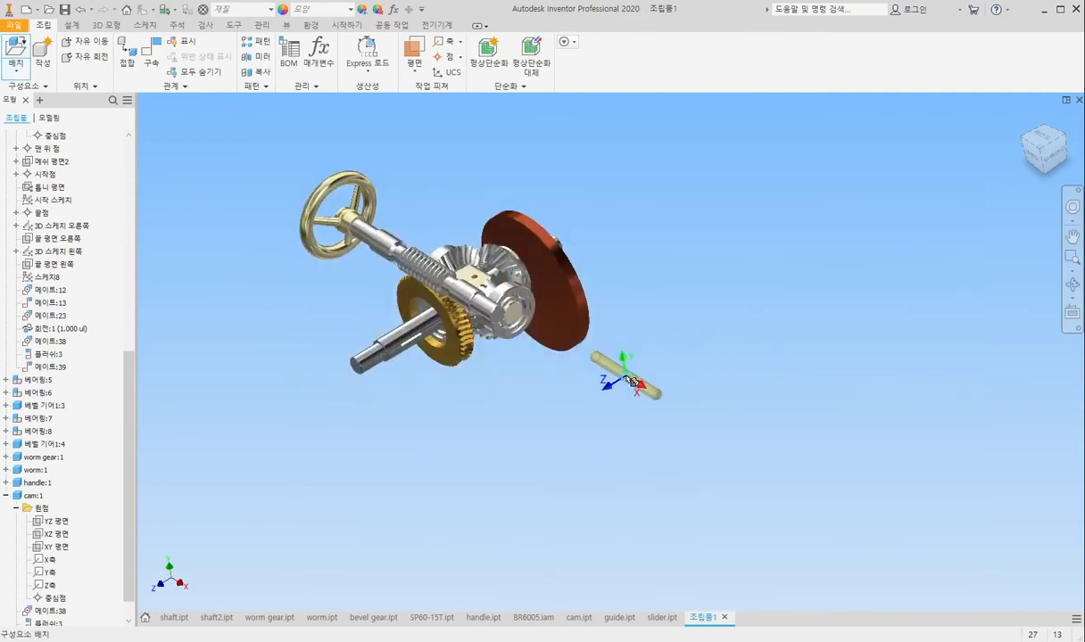
pyautogui.click(628, 383)
pyautogui.press('Escape')
pyautogui.scroll(2, 532, 348)
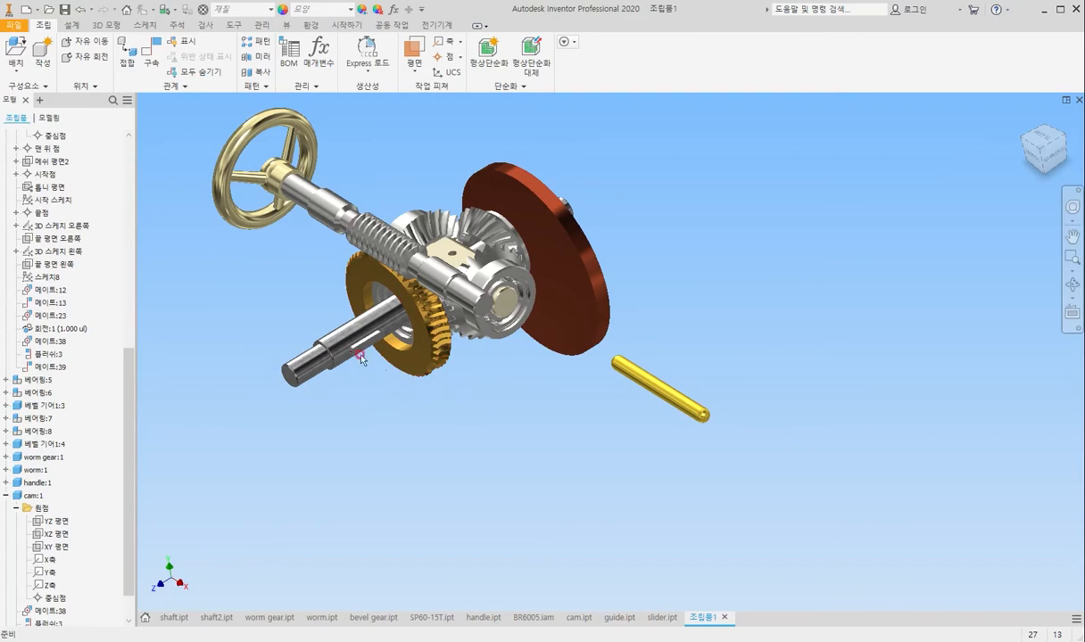
# Mate the assembly's XZ origin plane with the slider's X axis at 0 mm offset and finish constraining.
pyautogui.click(150, 61)
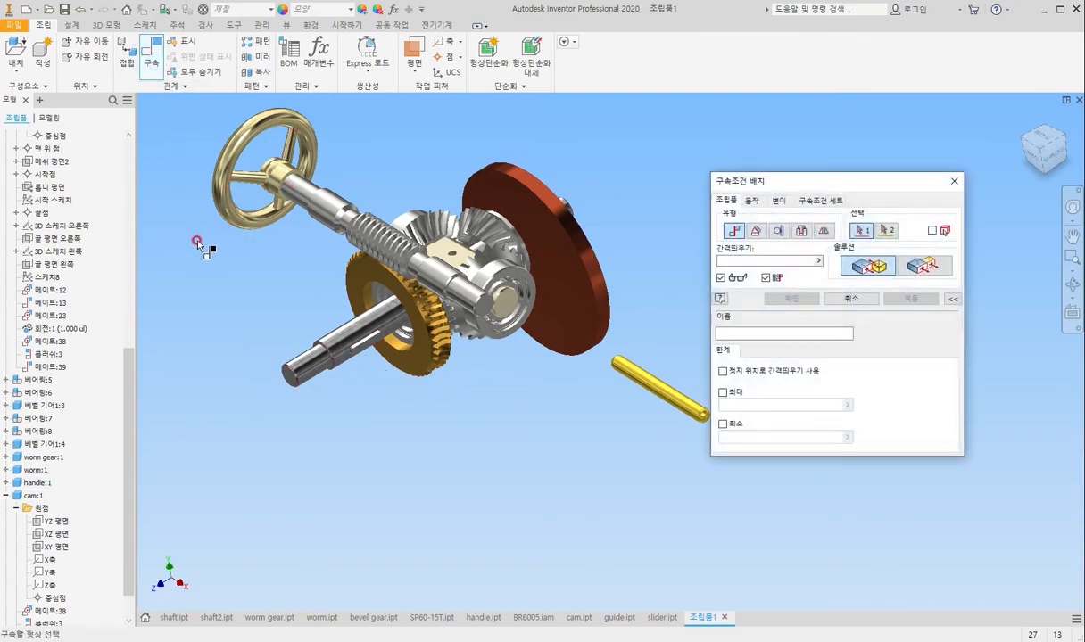
pyautogui.scroll(10, 71, 214)
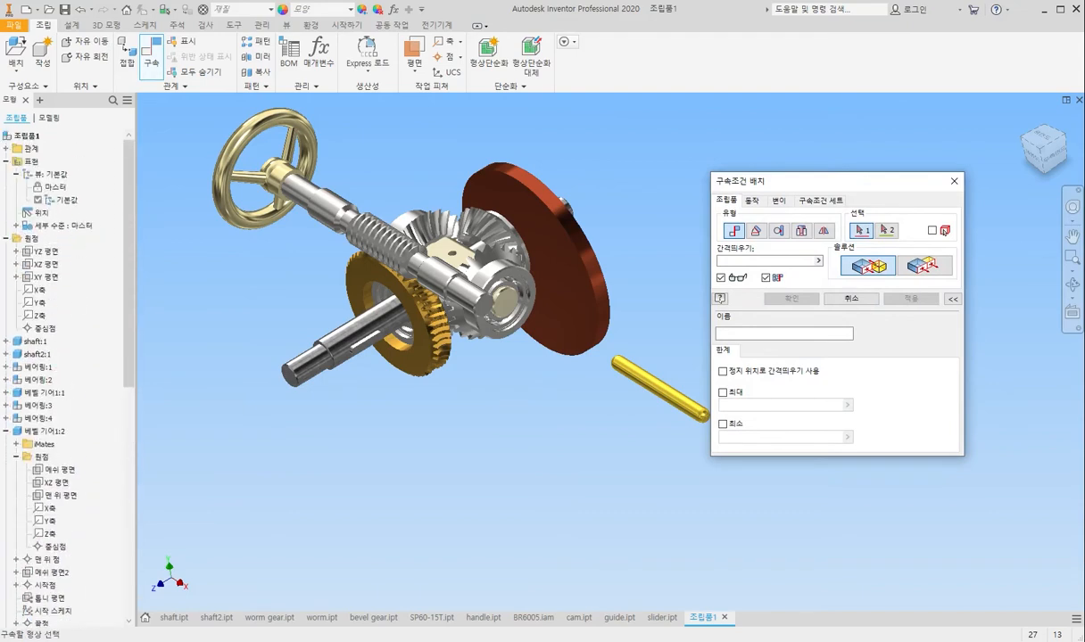
pyautogui.click(6, 431)
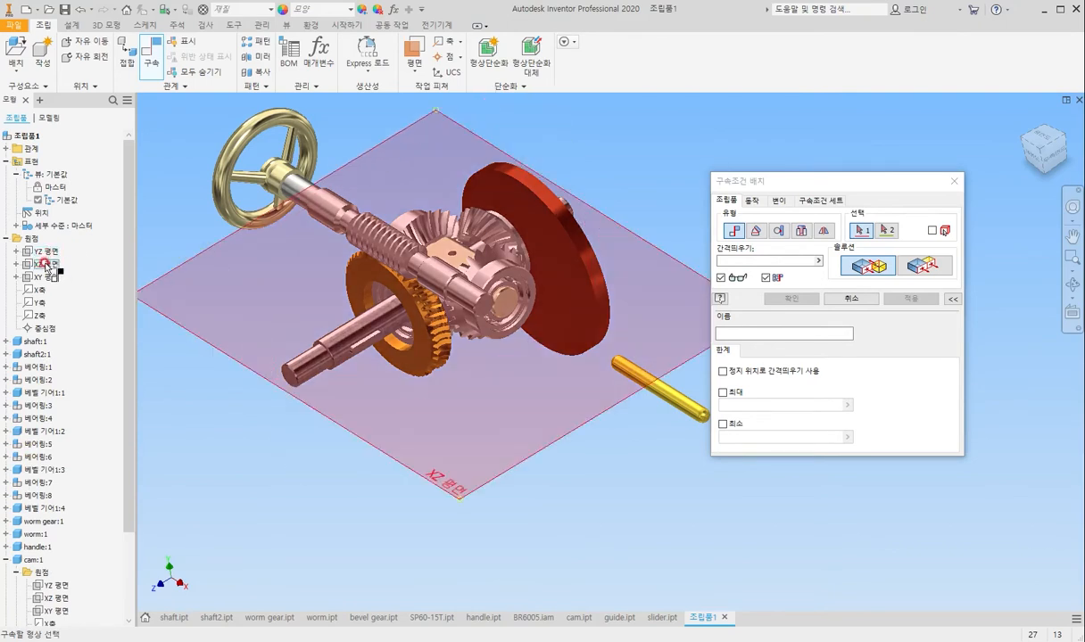
pyautogui.click(45, 265)
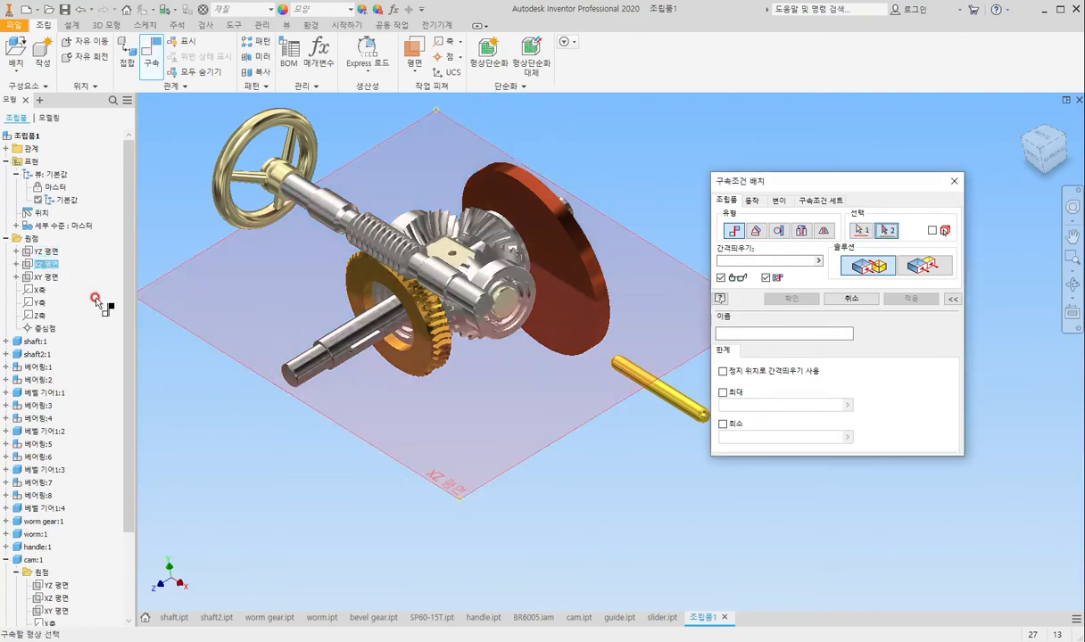
pyautogui.scroll(-3, 88, 310)
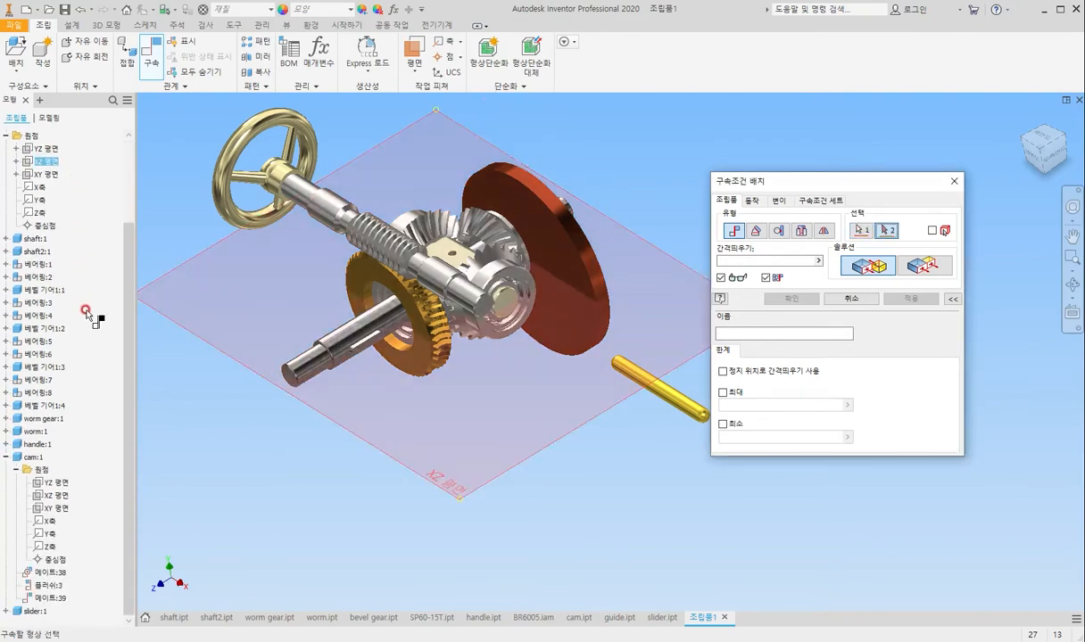
pyautogui.click(6, 611)
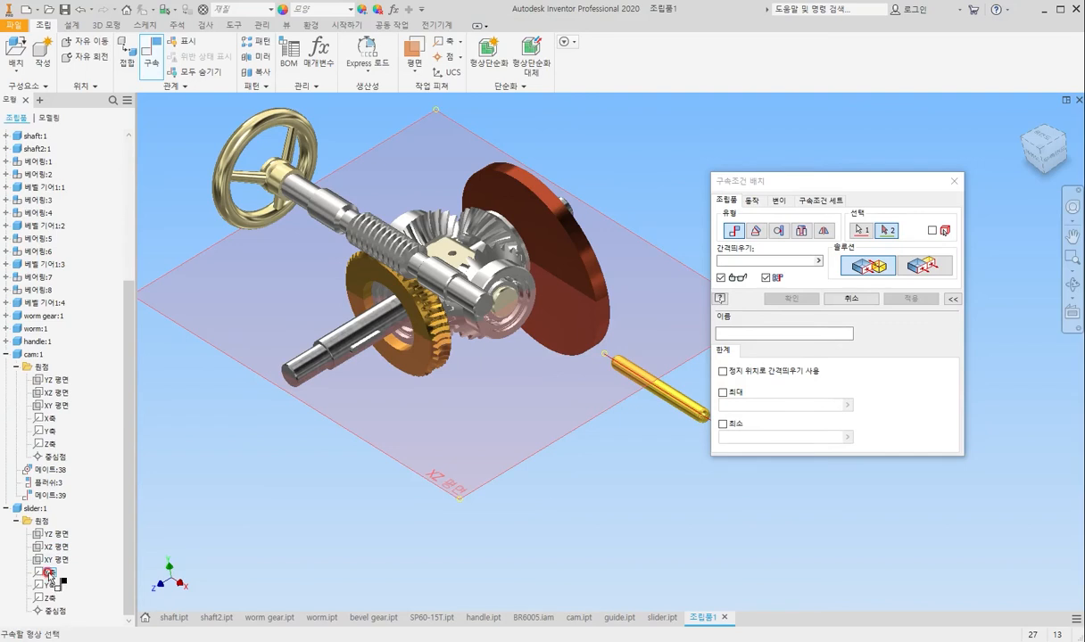
pyautogui.click(49, 574)
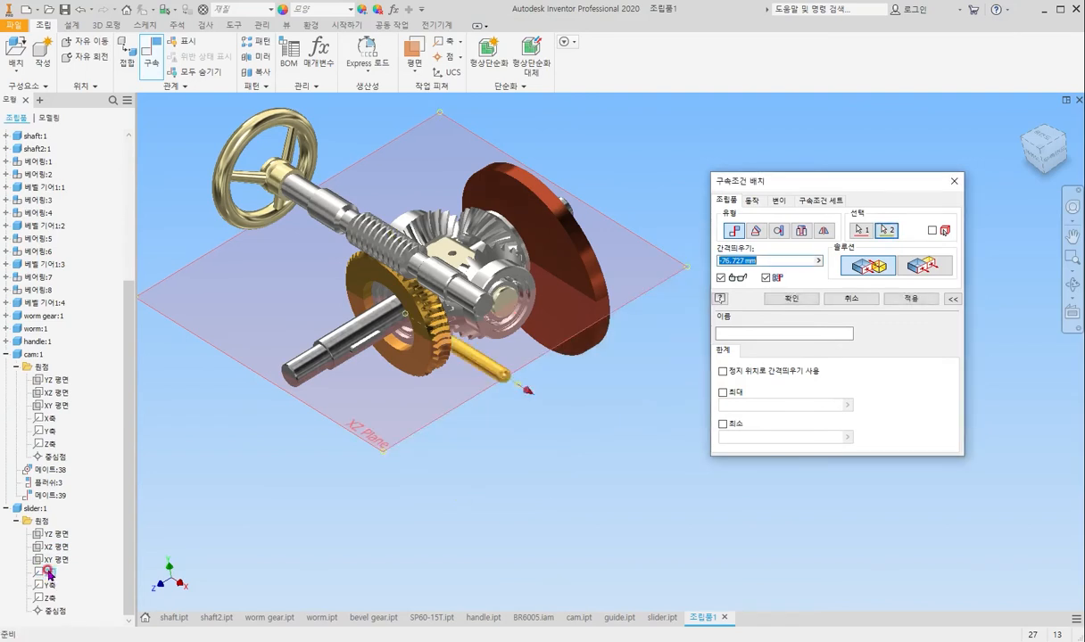
pyautogui.write('0')
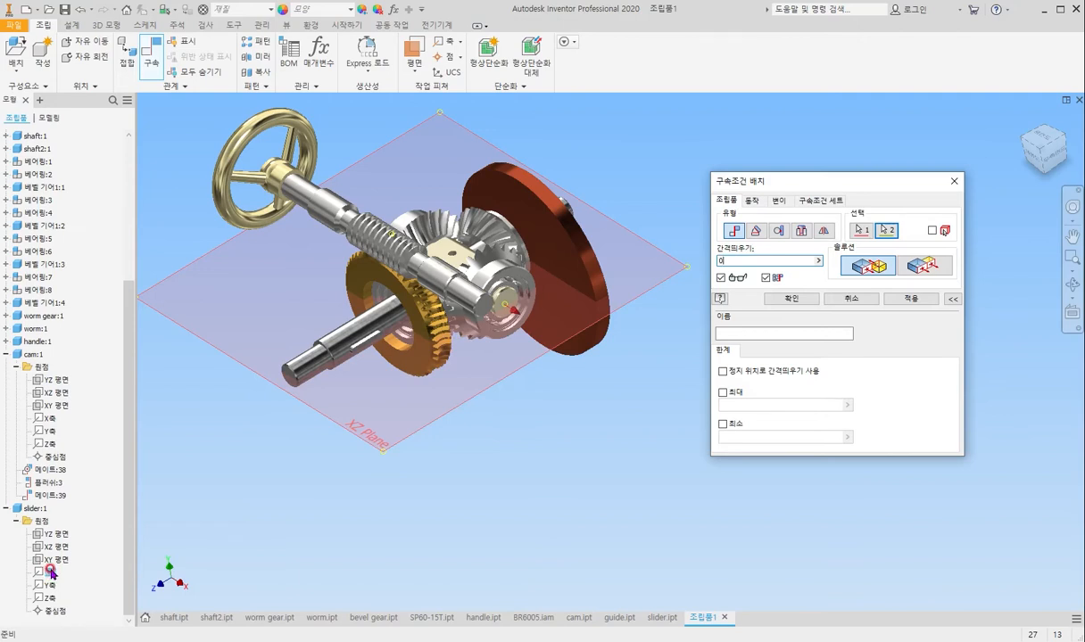
pyautogui.press('Return')
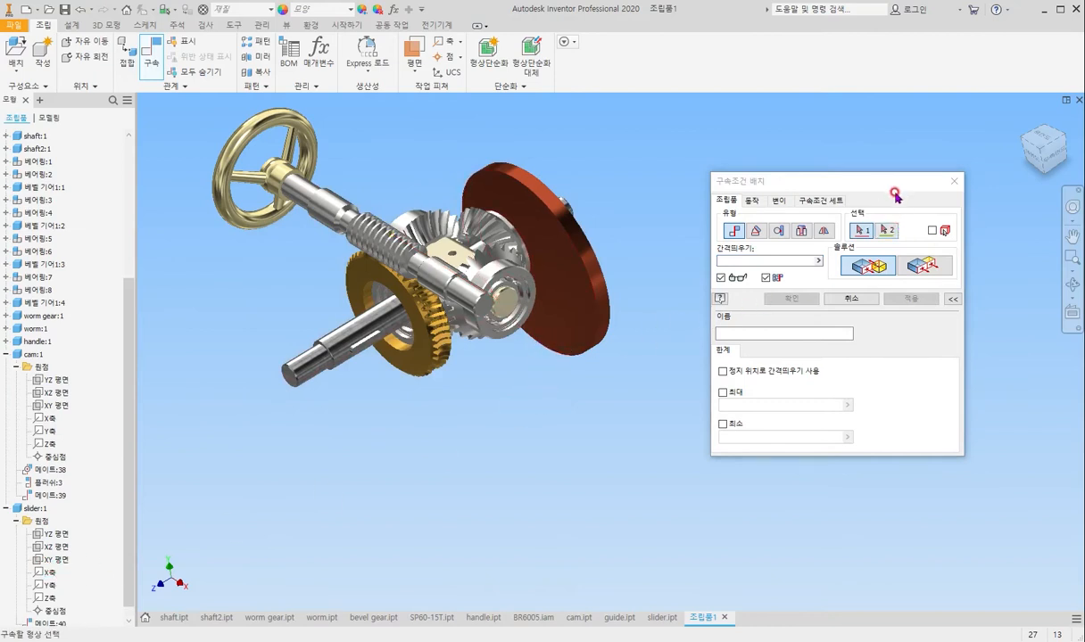
pyautogui.click(954, 181)
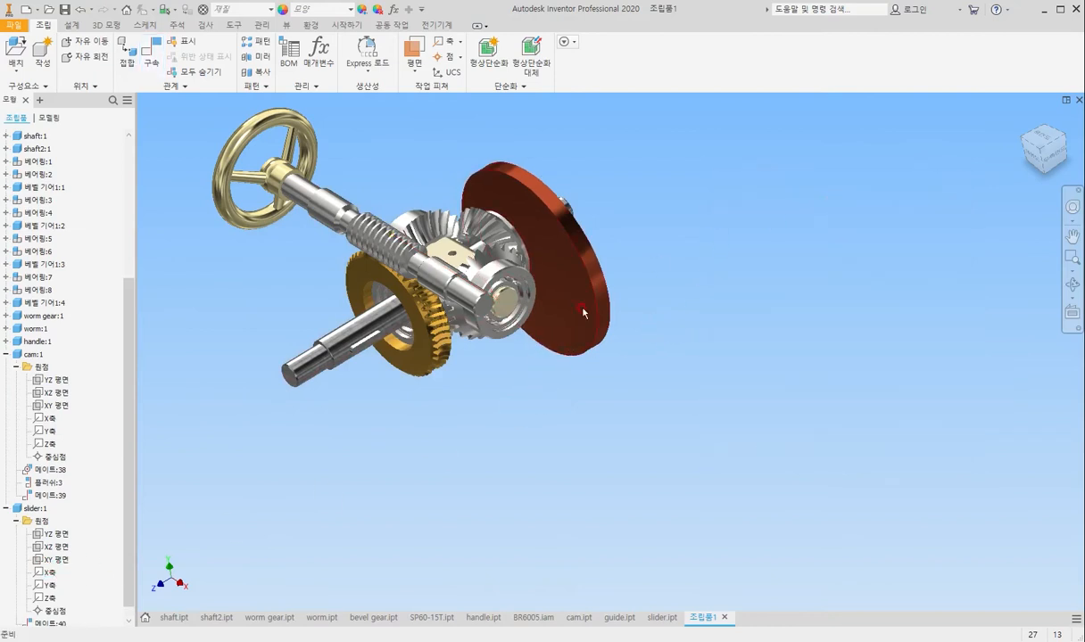
# Locate the slider hidden among the gears, pull it out beyond the cam in front view, and return to the isometric view.
pyautogui.scroll(-2, 492, 402)
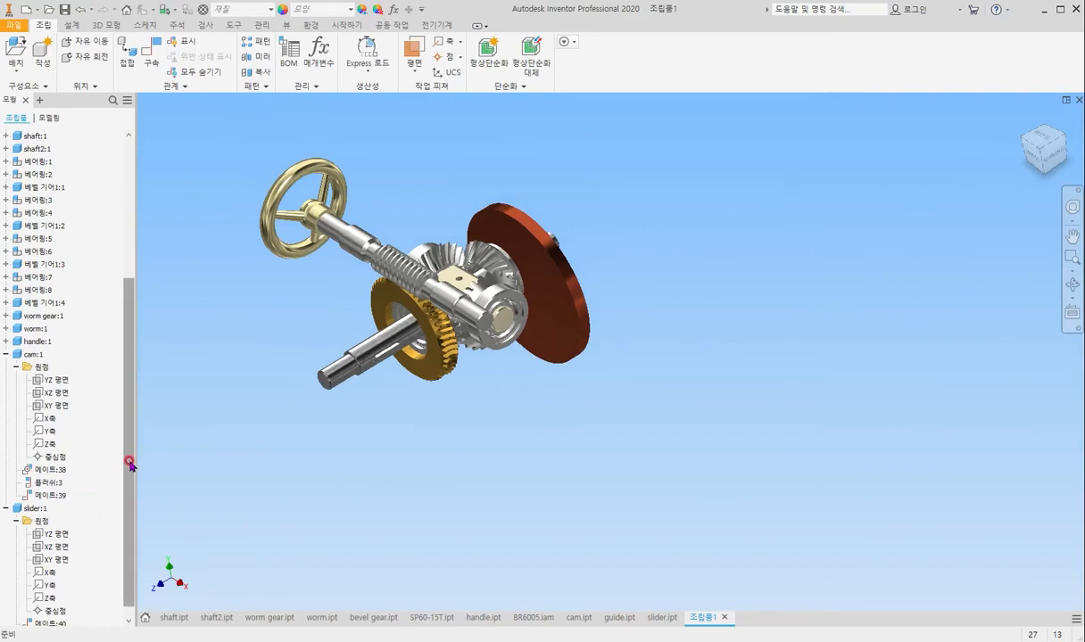
pyautogui.scroll(-1, 125, 460)
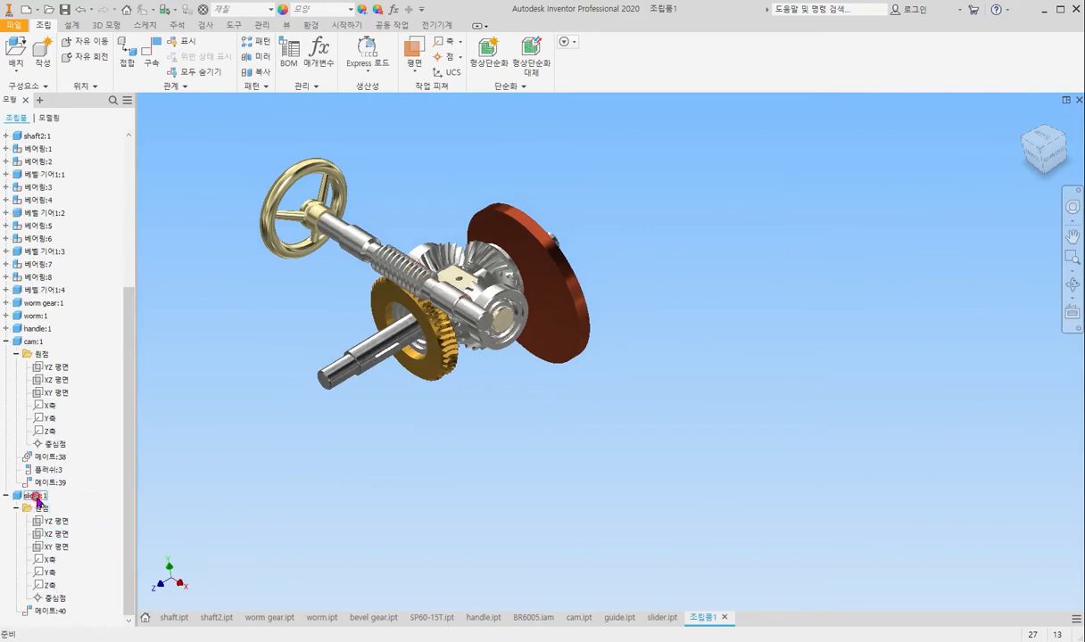
pyautogui.click(469, 312)
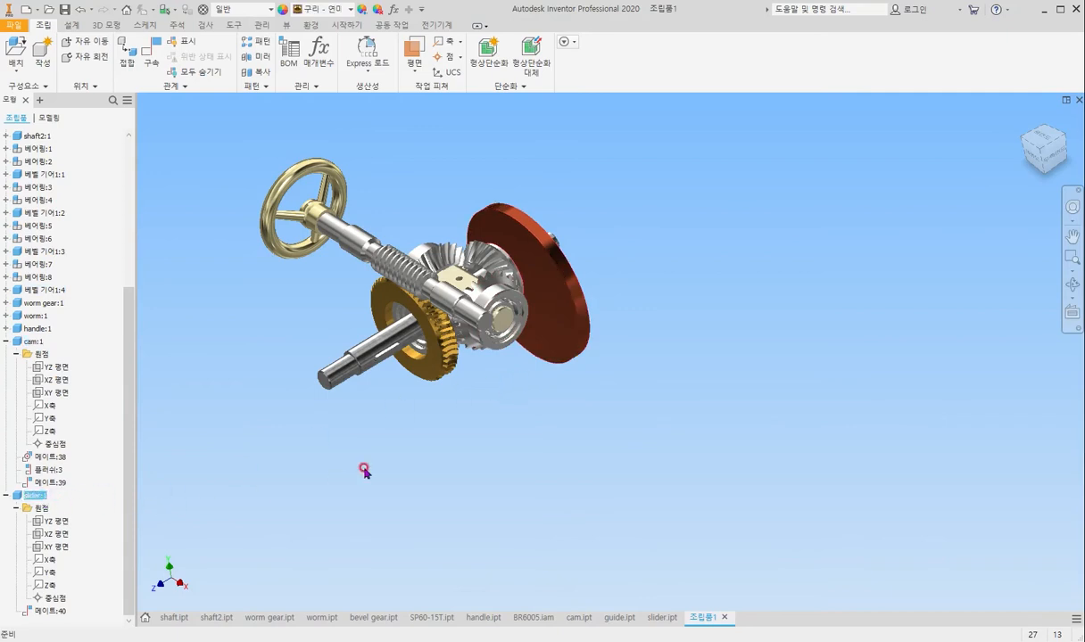
pyautogui.click(512, 385)
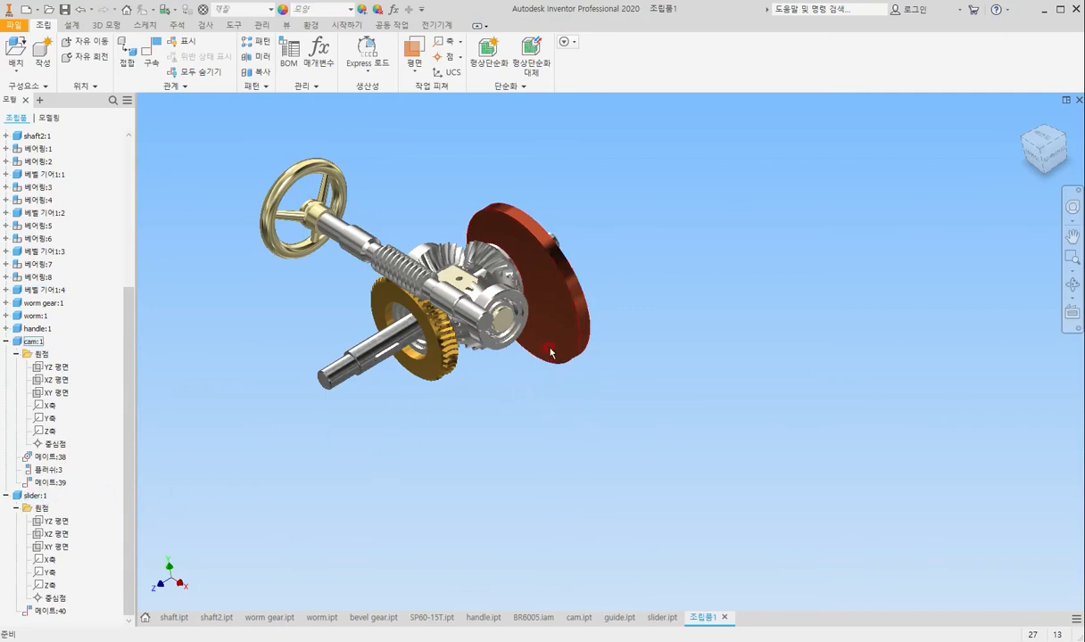
pyautogui.click(1032, 159)
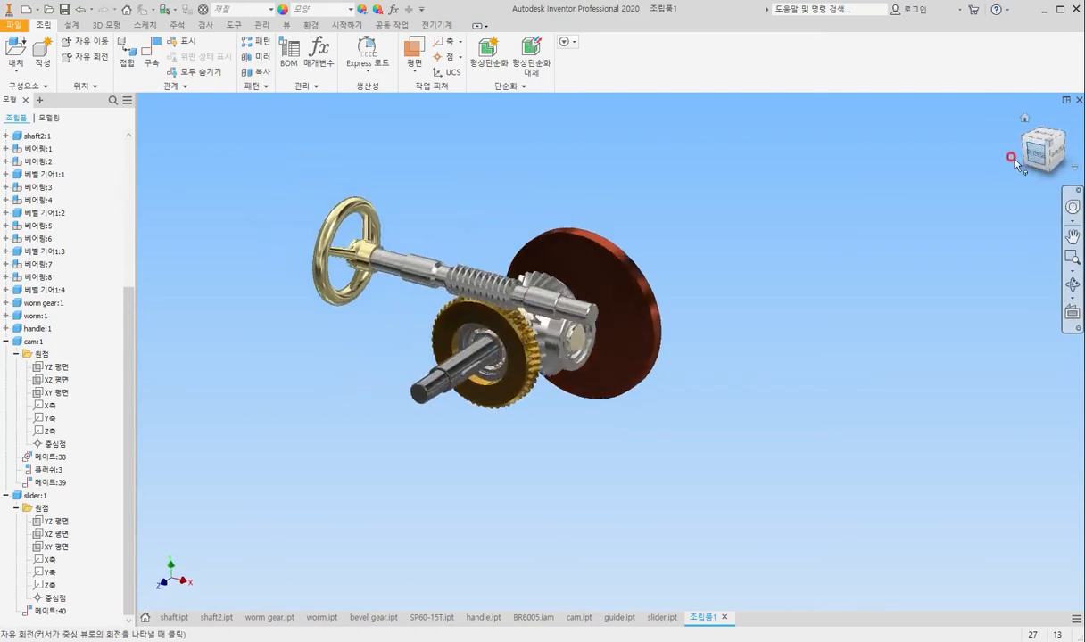
pyautogui.moveTo(528, 379); pyautogui.dragTo(888, 366)
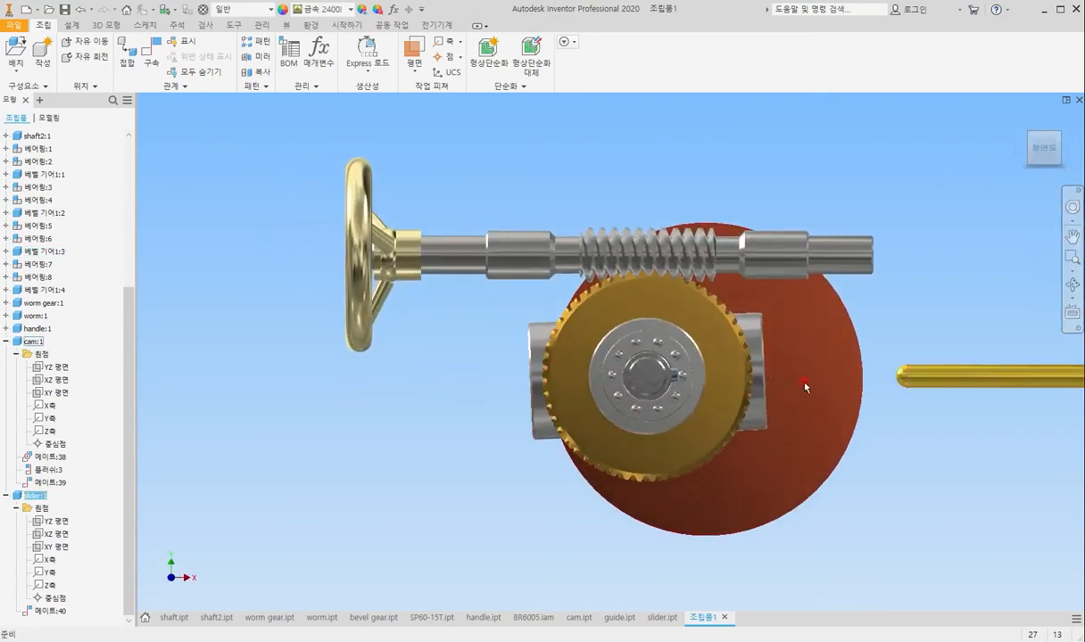
pyautogui.scroll(3, 761, 383)
pyautogui.click(1042, 110)
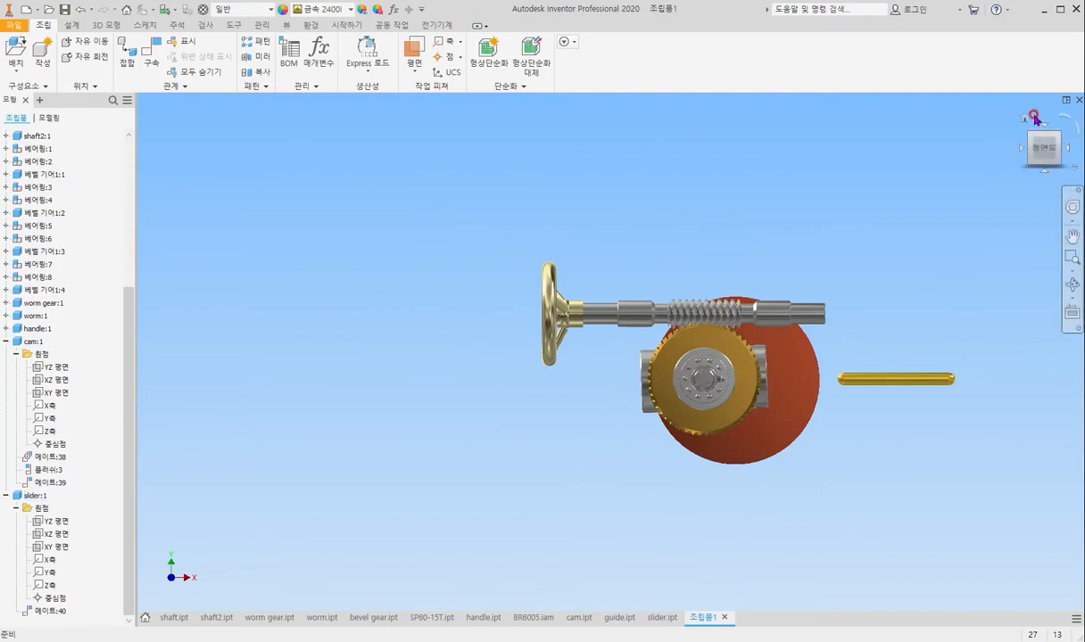
pyautogui.scroll(-2, 633, 300)
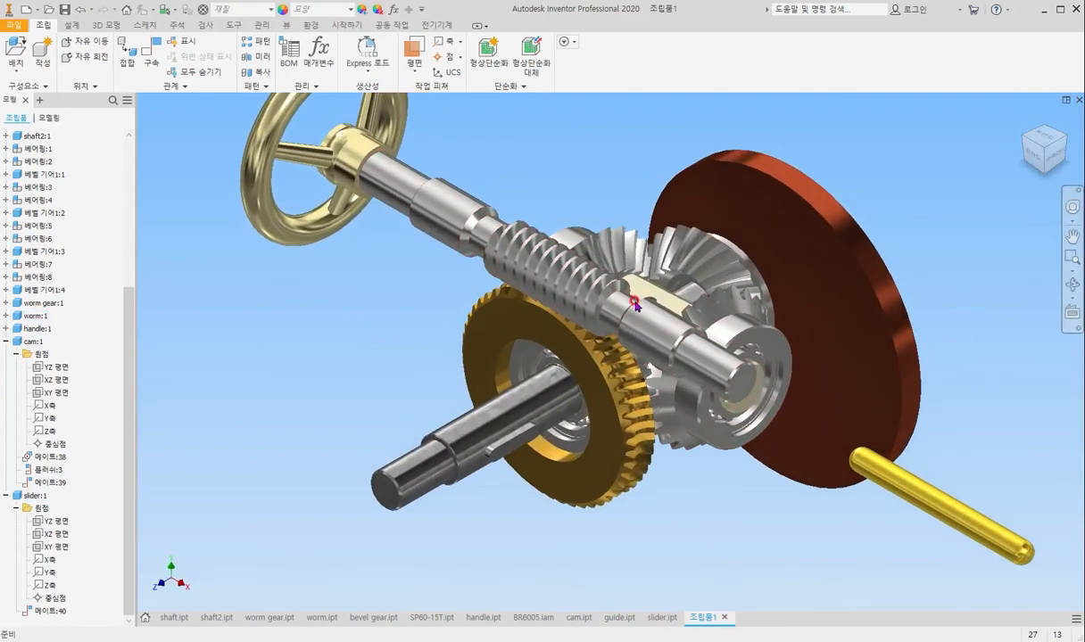
pyautogui.scroll(4, 554, 232)
pyautogui.scroll(-2, 759, 154)
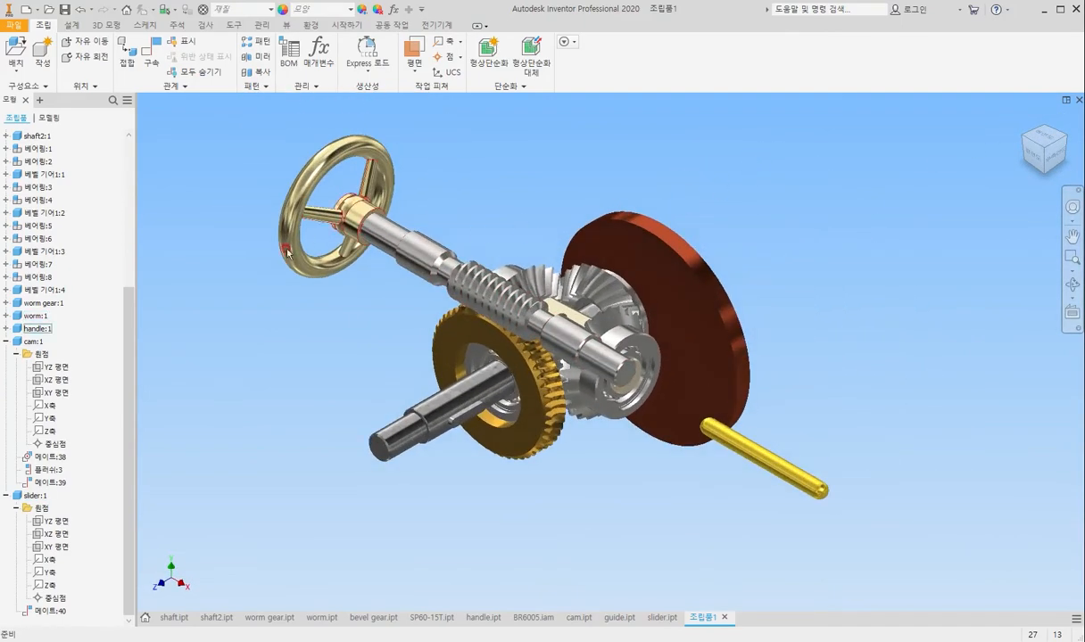
# Mate the cam's XY plane with the slider's X axis at 0 mm offset and finish constraining.
pyautogui.click(51, 393)
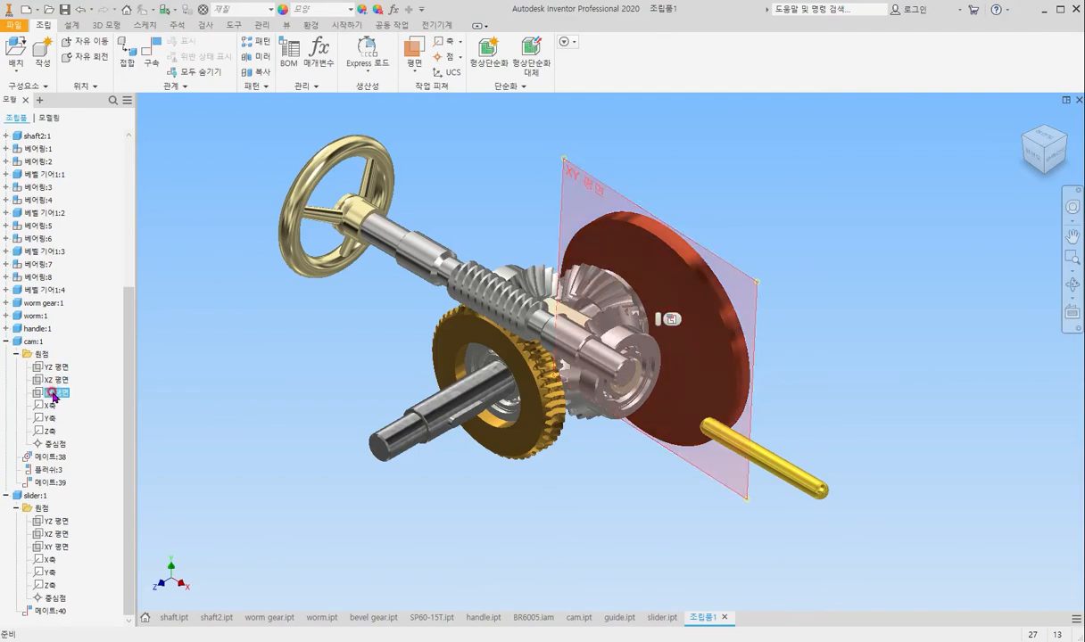
pyautogui.click(151, 59)
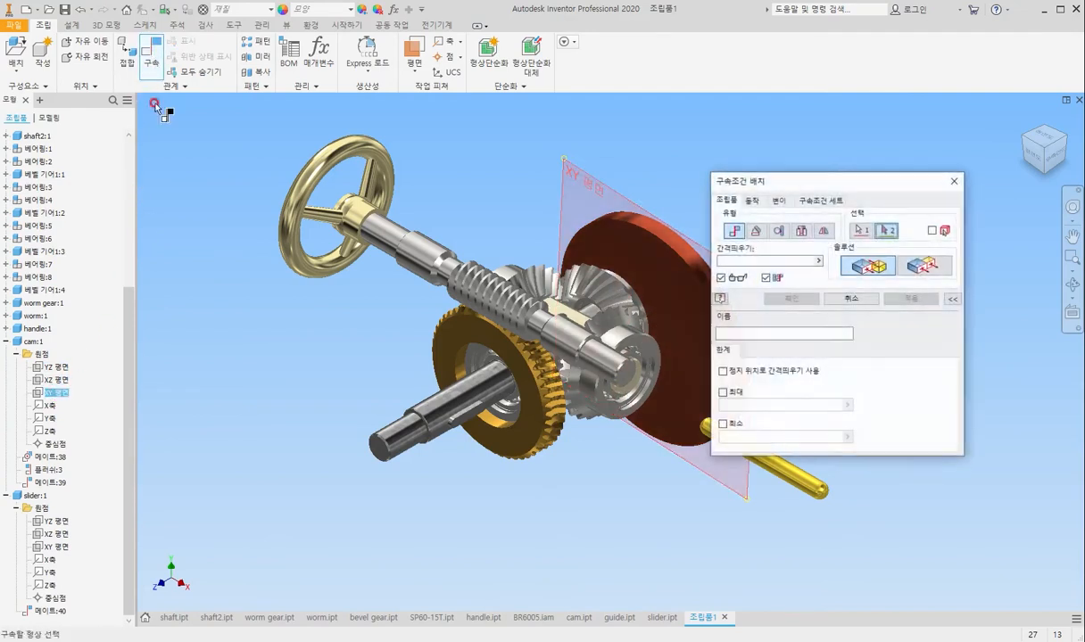
pyautogui.click(47, 562)
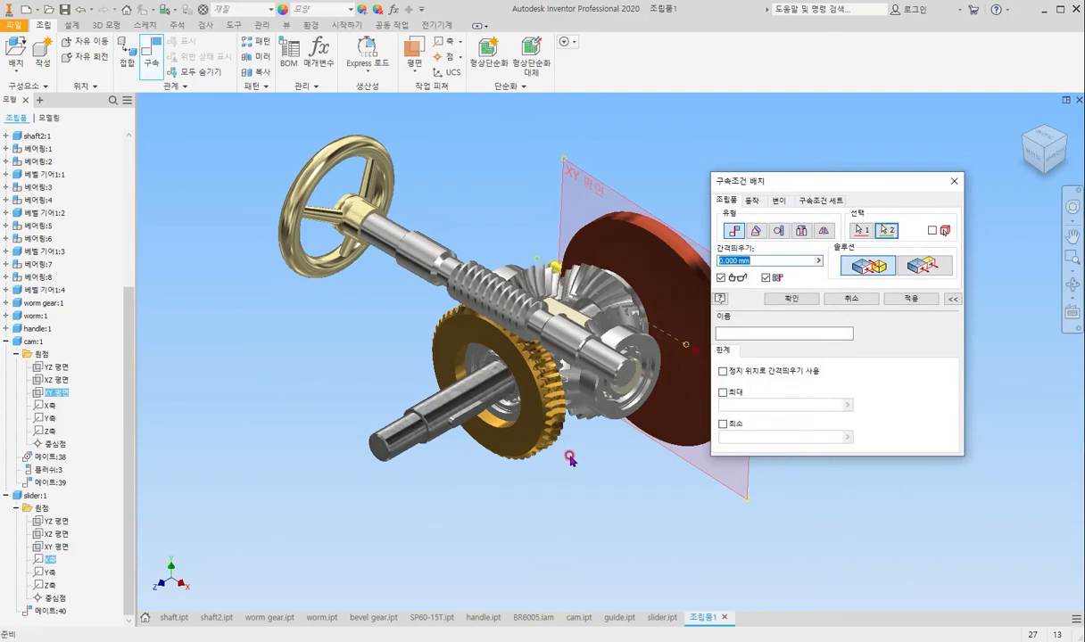
pyautogui.press('Return')
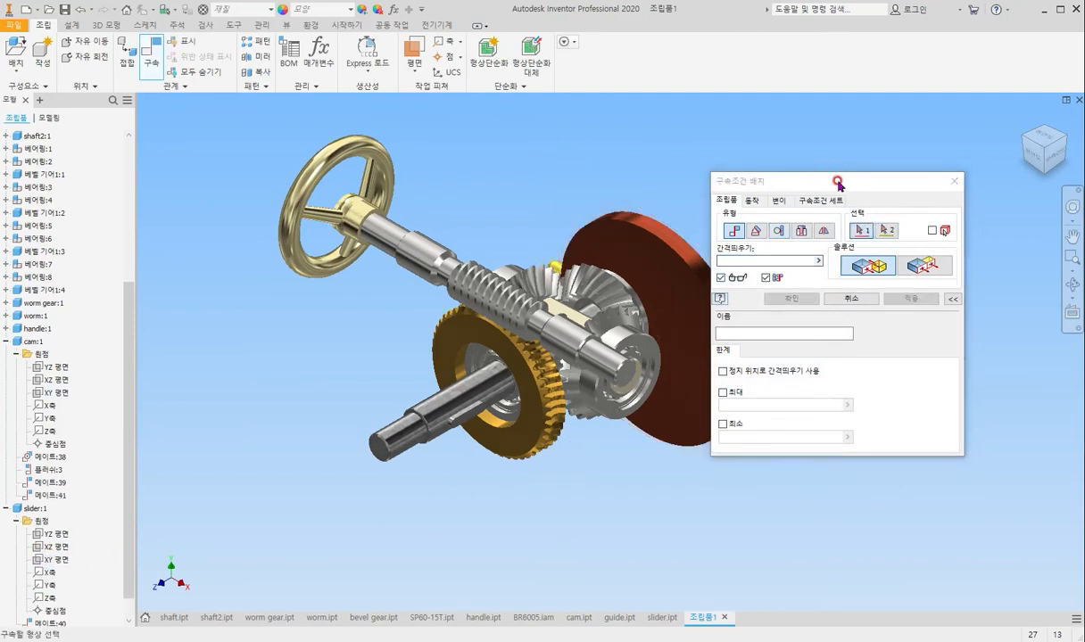
pyautogui.moveTo(837, 182); pyautogui.dragTo(324, 150)
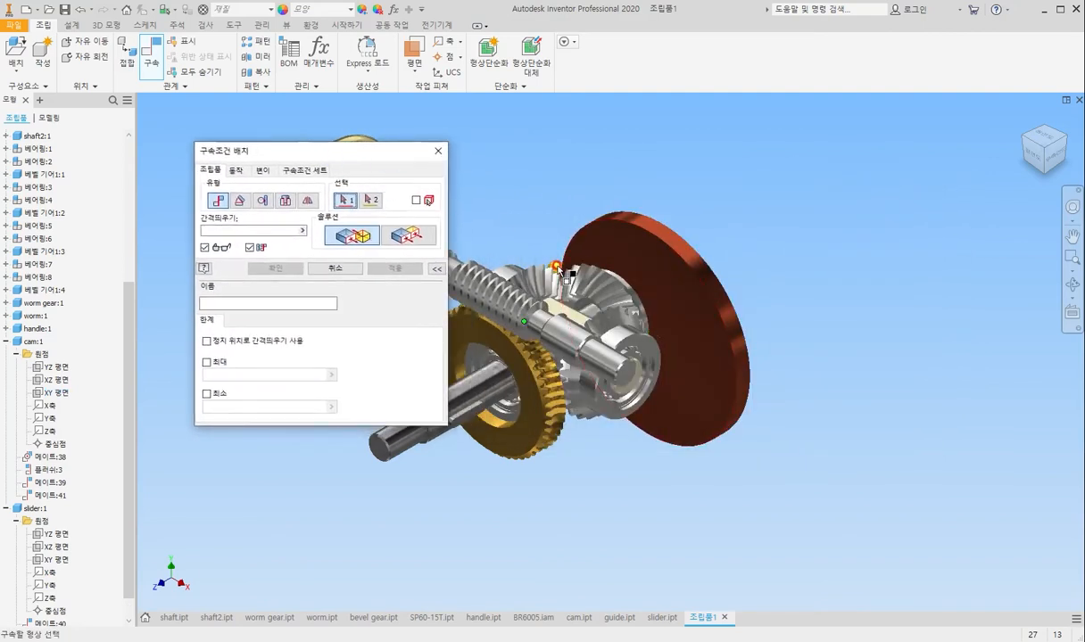
pyautogui.click(443, 149)
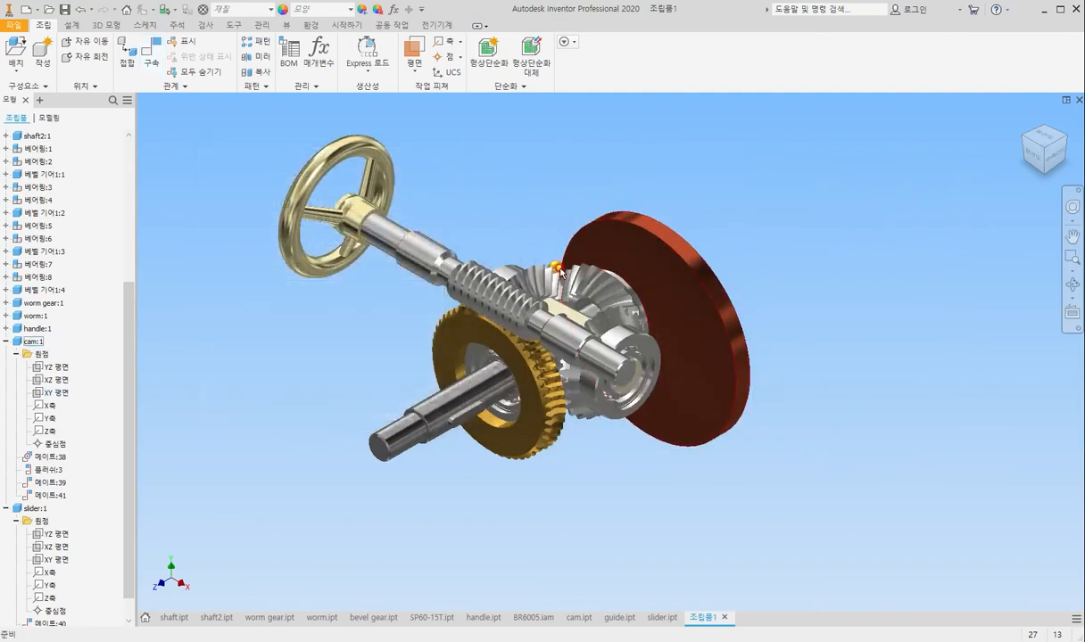
# Slide the slider along its axis out from behind the gears to just outside the cam's rim and clear the selection.
pyautogui.moveTo(556, 266); pyautogui.dragTo(761, 403)
pyautogui.scroll(3, 806, 373)
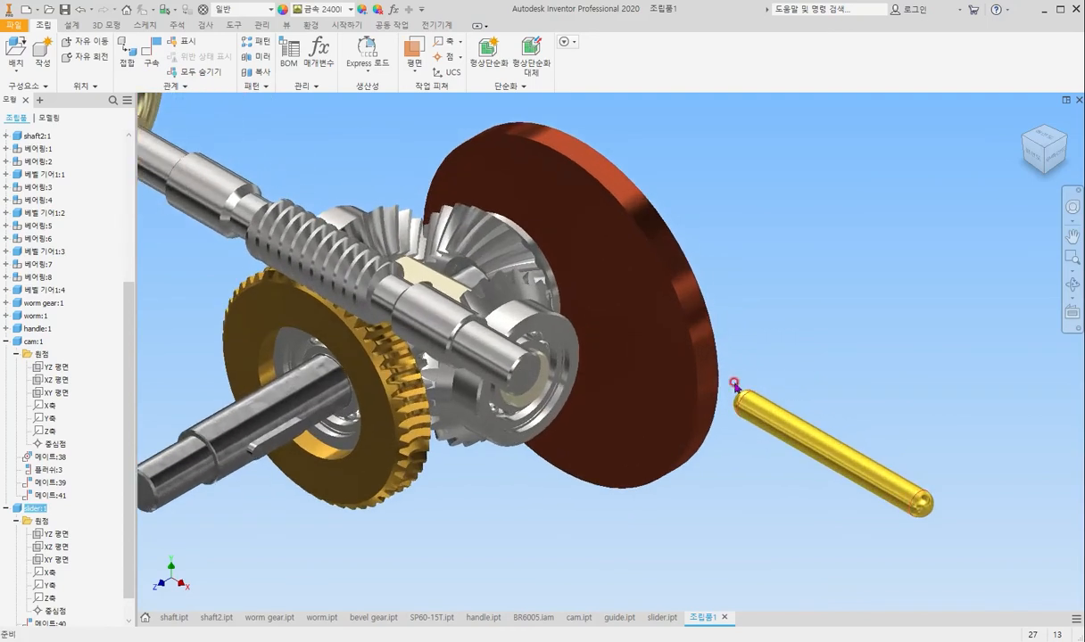
pyautogui.click(829, 234)
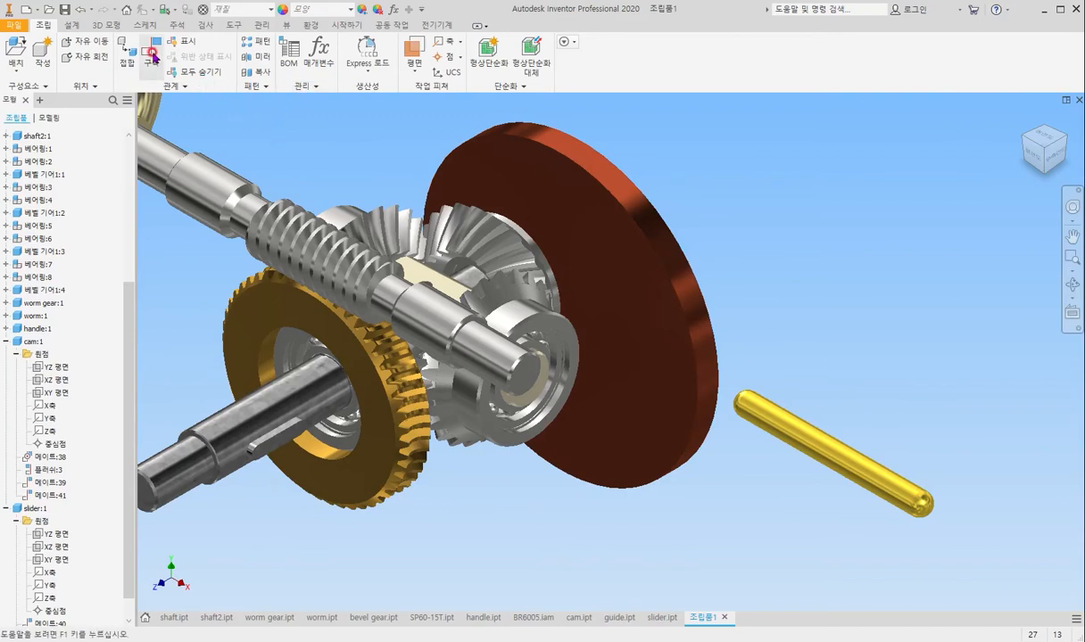
# Apply a transitional constraint between the cam's outer rim face and the slider's rounded end, then finish constraining.
pyautogui.click(152, 55)
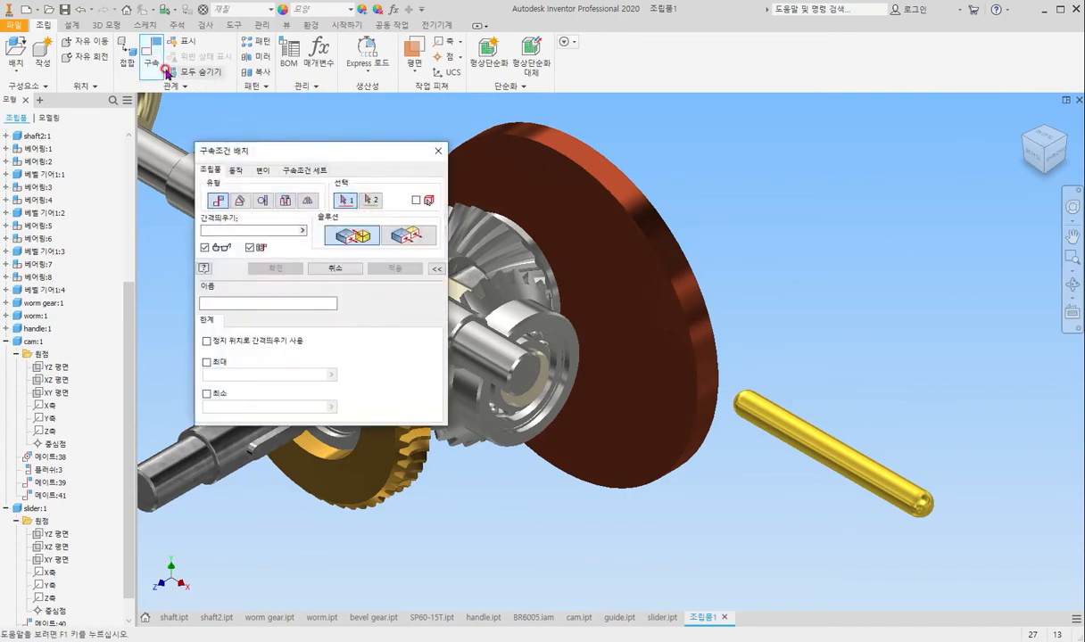
pyautogui.click(262, 170)
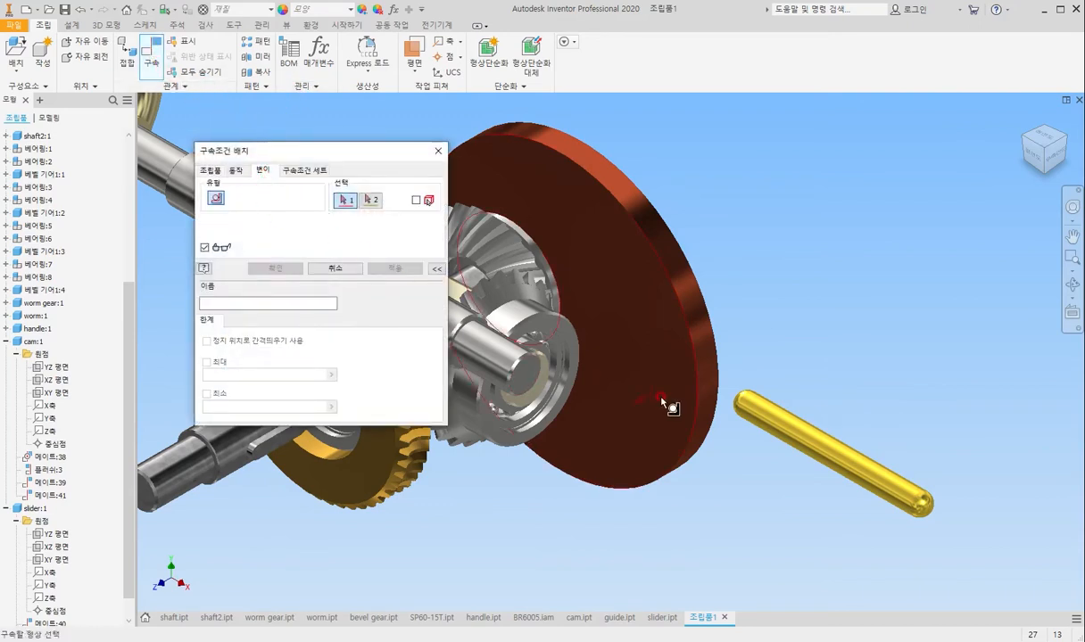
pyautogui.scroll(2, 721, 411)
pyautogui.click(712, 380)
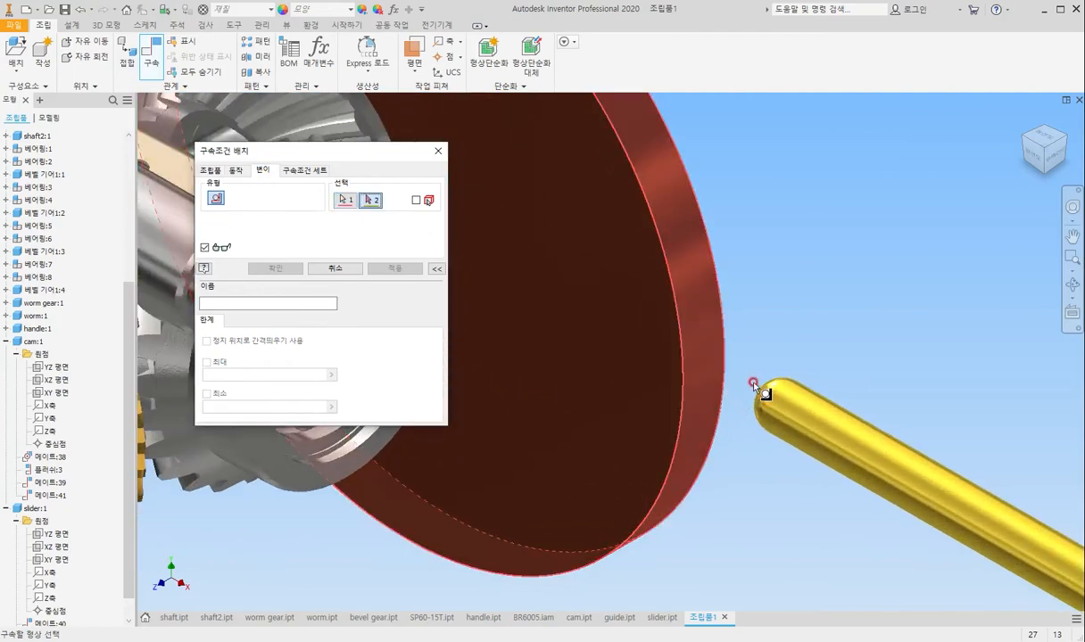
pyautogui.scroll(3, 775, 396)
pyautogui.click(775, 395)
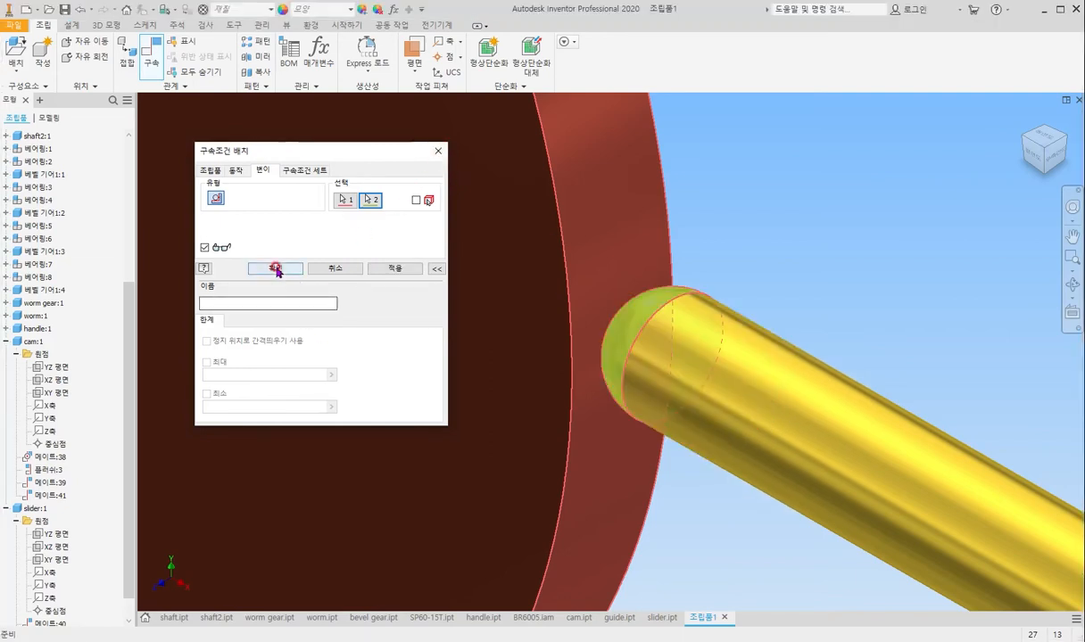
pyautogui.click(399, 268)
pyautogui.click(282, 269)
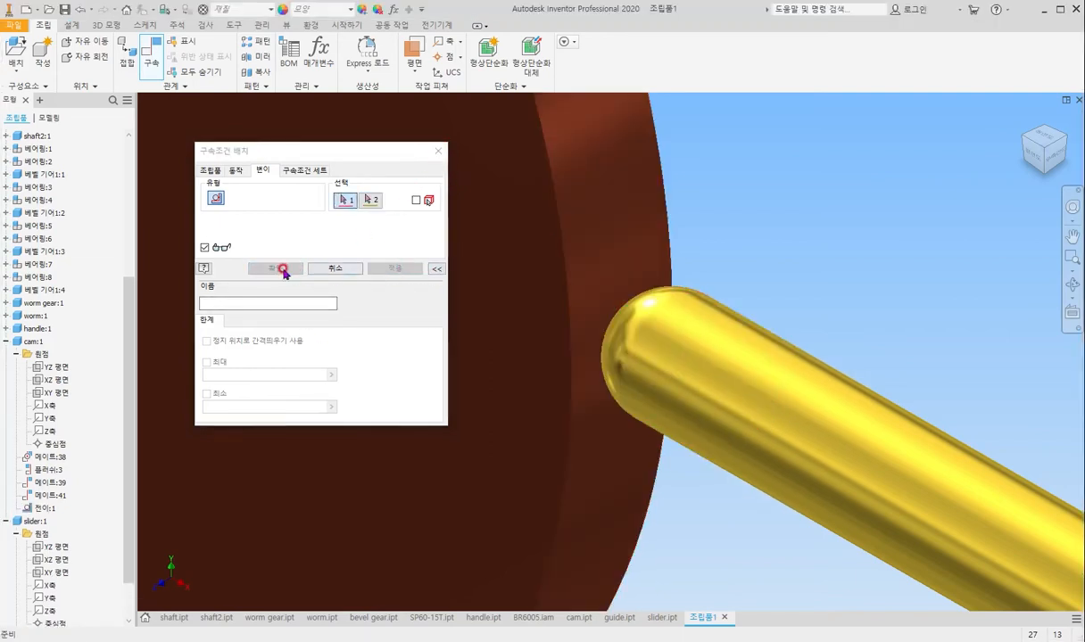
pyautogui.click(438, 151)
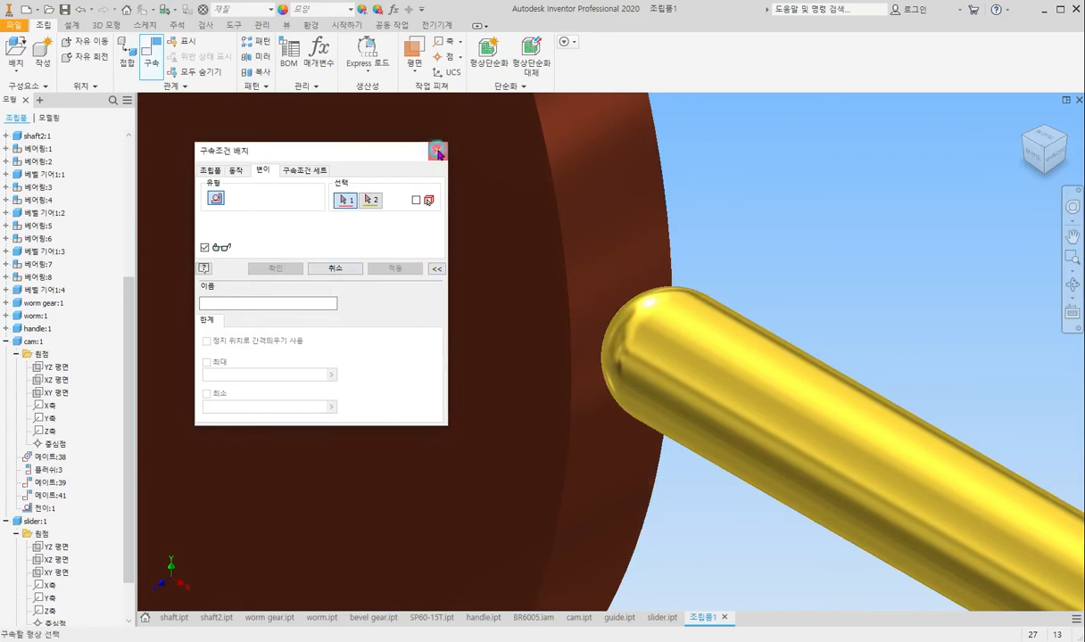
# Turn the cam slightly to test how the slider follows its rim.
pyautogui.scroll(-5, 446, 294)
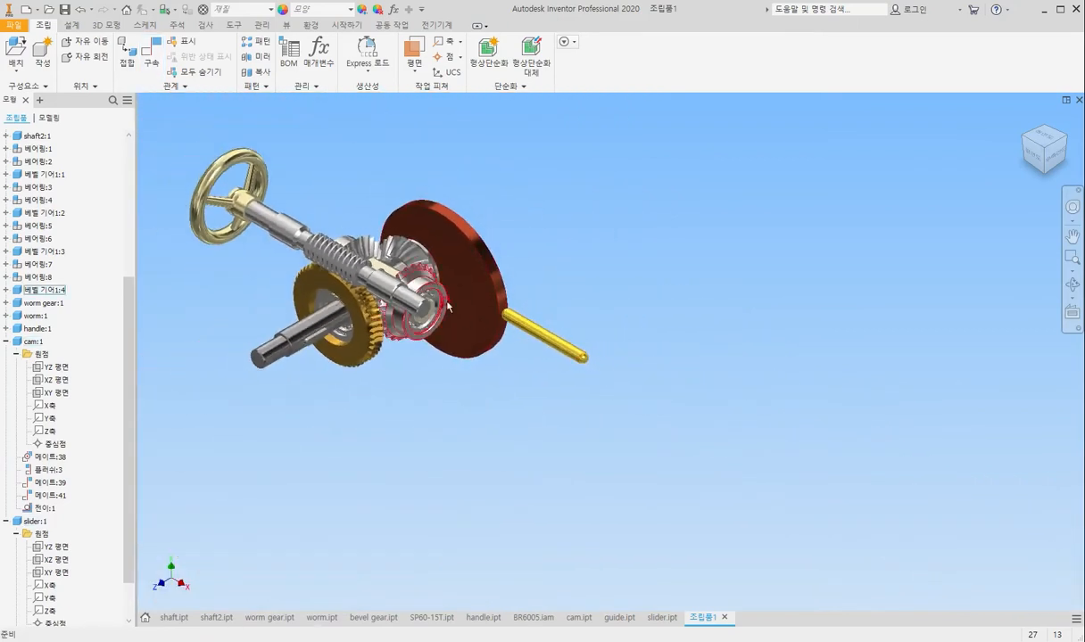
pyautogui.moveTo(460, 264)
pyautogui.mouseDown()
pyautogui.moveTo(446, 255)
pyautogui.moveTo(459, 278)
pyautogui.mouseUp()
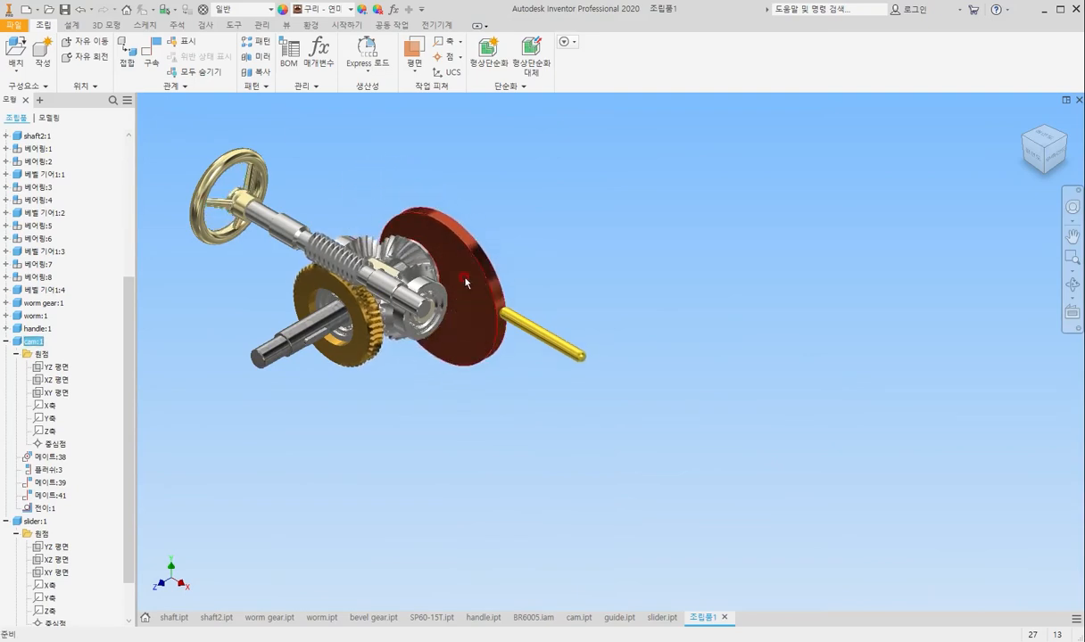
# Place one guide.ipt component in the open space below the slider.
pyautogui.scroll(2, 400, 295)
pyautogui.scroll(2, 317, 165)
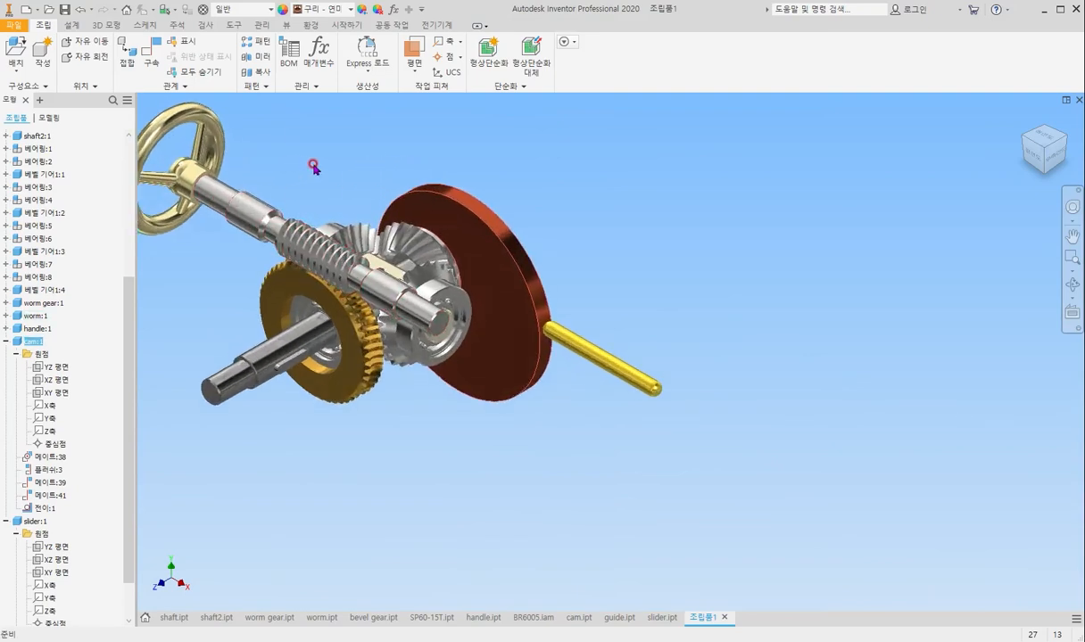
pyautogui.click(6, 342)
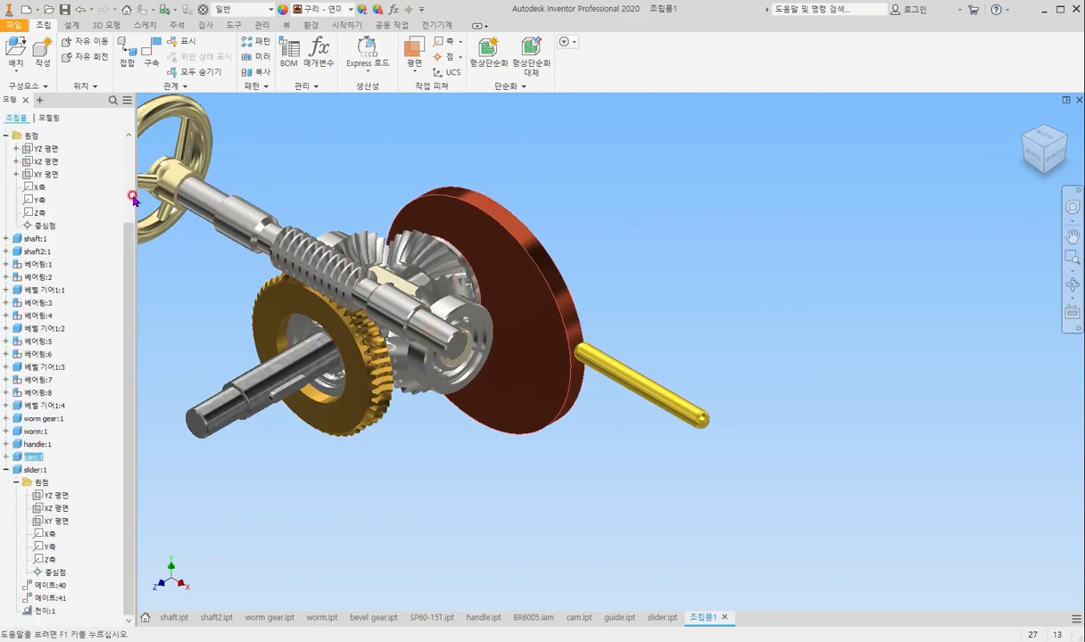
pyautogui.click(15, 53)
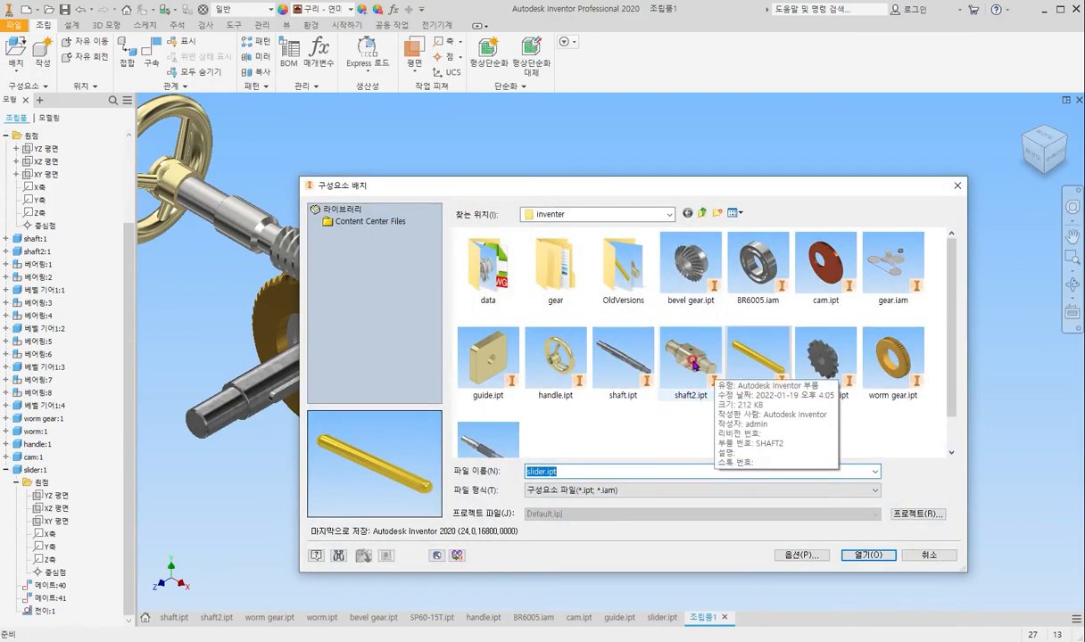
pyautogui.click(489, 361)
pyautogui.doubleClick(488, 361)
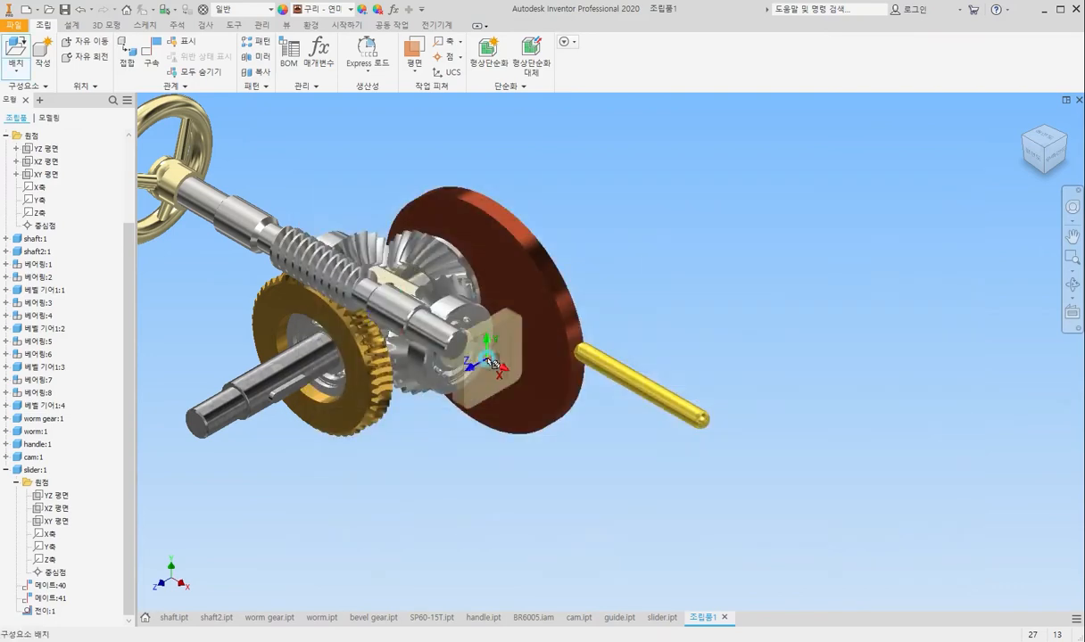
pyautogui.click(609, 475)
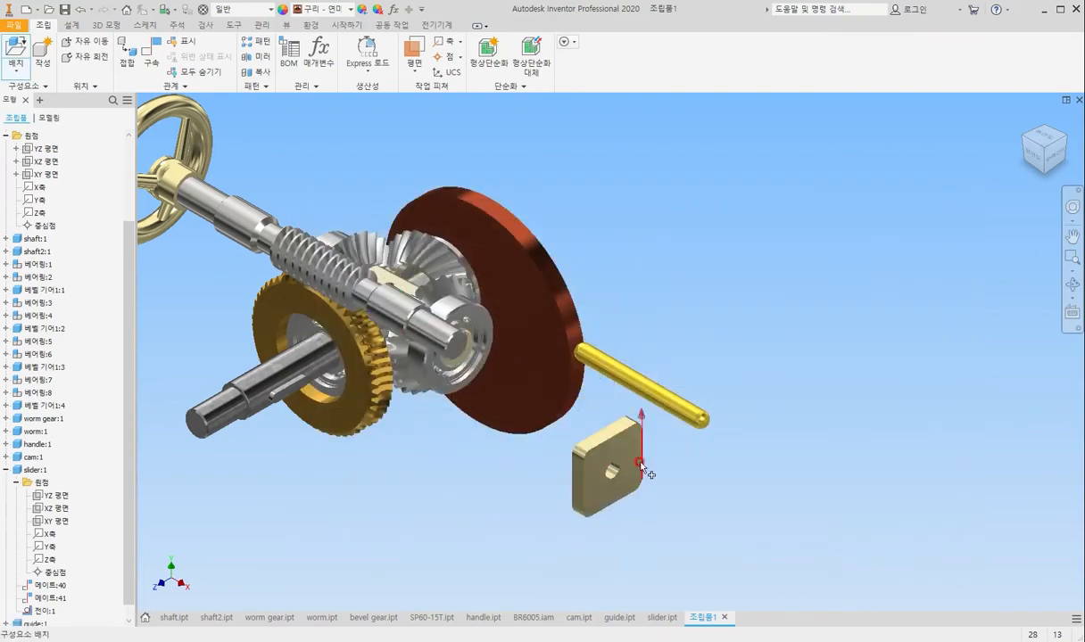
# Mate the guide's hole axis with the slider's axis so the two parts are coaxial.
pyautogui.click(150, 56)
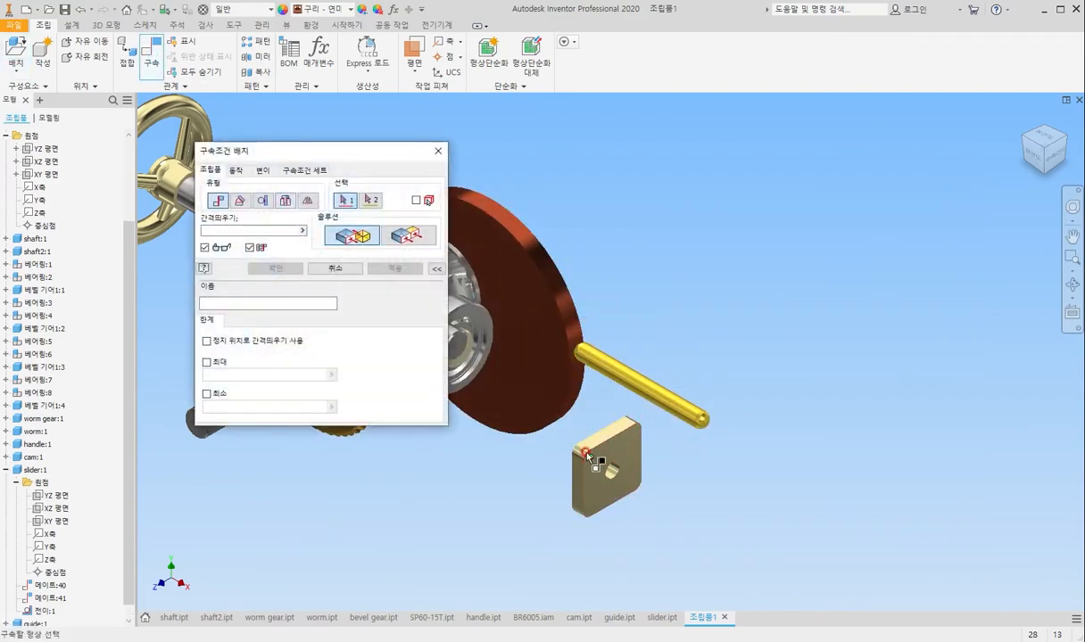
pyautogui.click(614, 473)
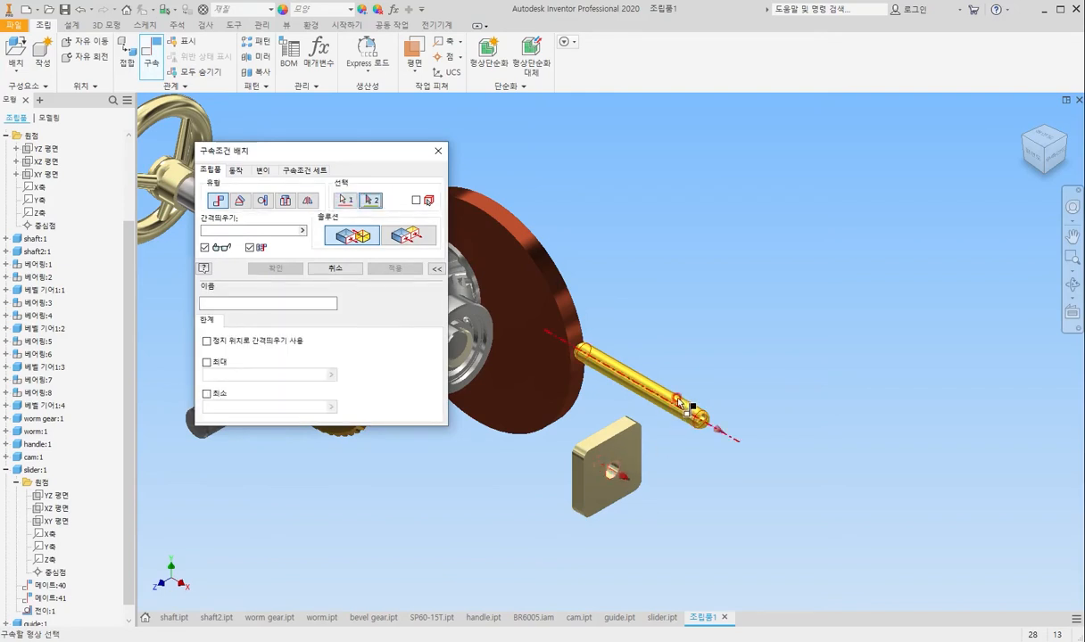
pyautogui.click(615, 386)
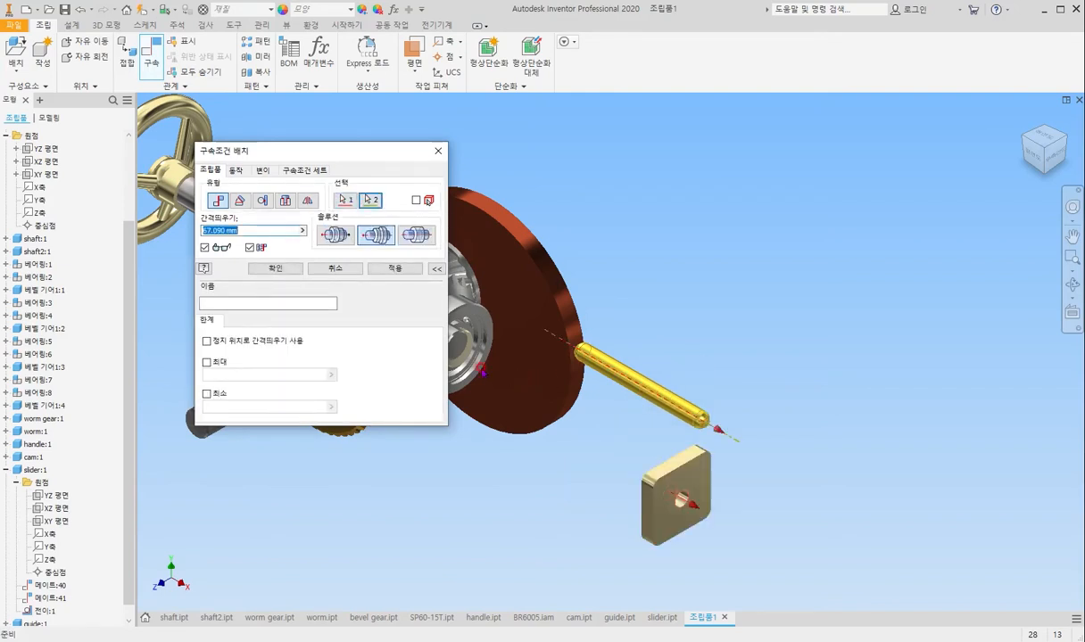
pyautogui.press('Return')
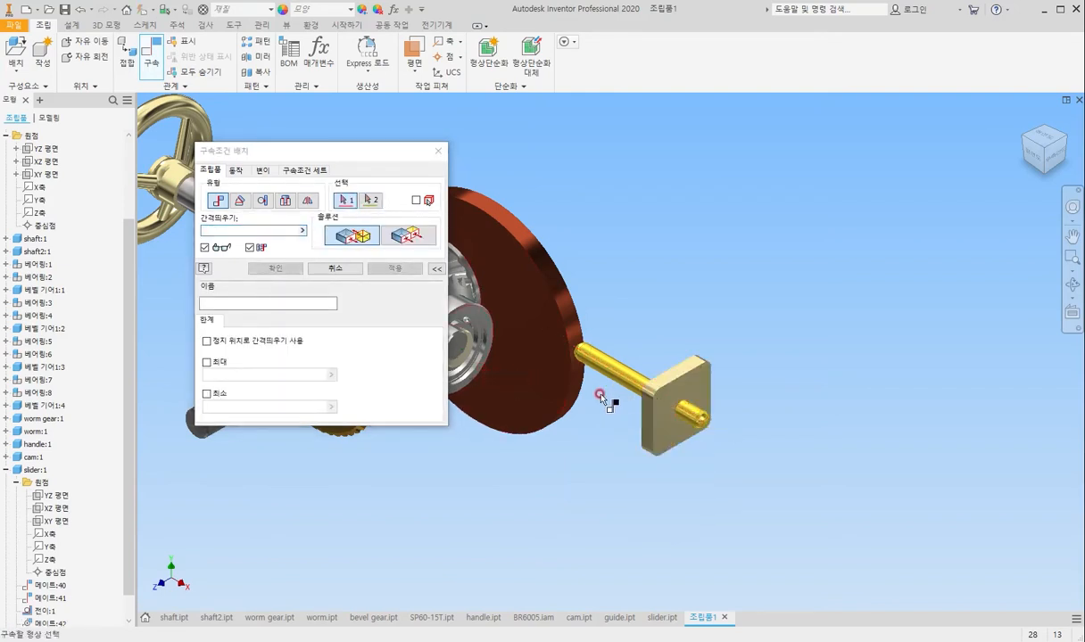
# Constrain the guide's outer face flush to the assembly's YZ plane at a 150 mm offset and finish constraining.
pyautogui.moveTo(349, 160); pyautogui.dragTo(896, 177)
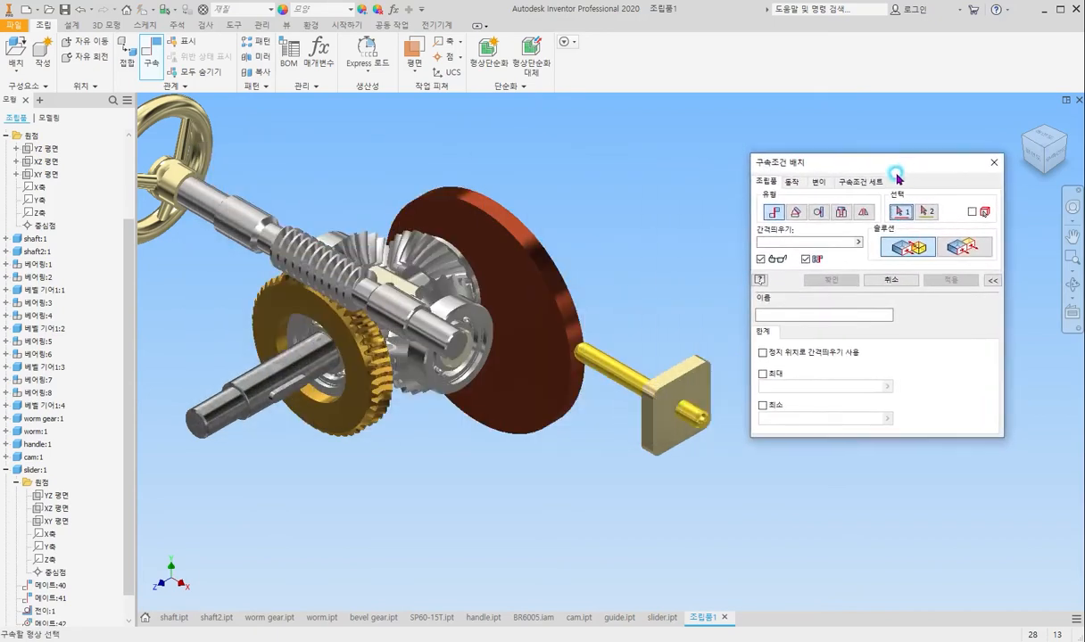
pyautogui.scroll(3, 43, 354)
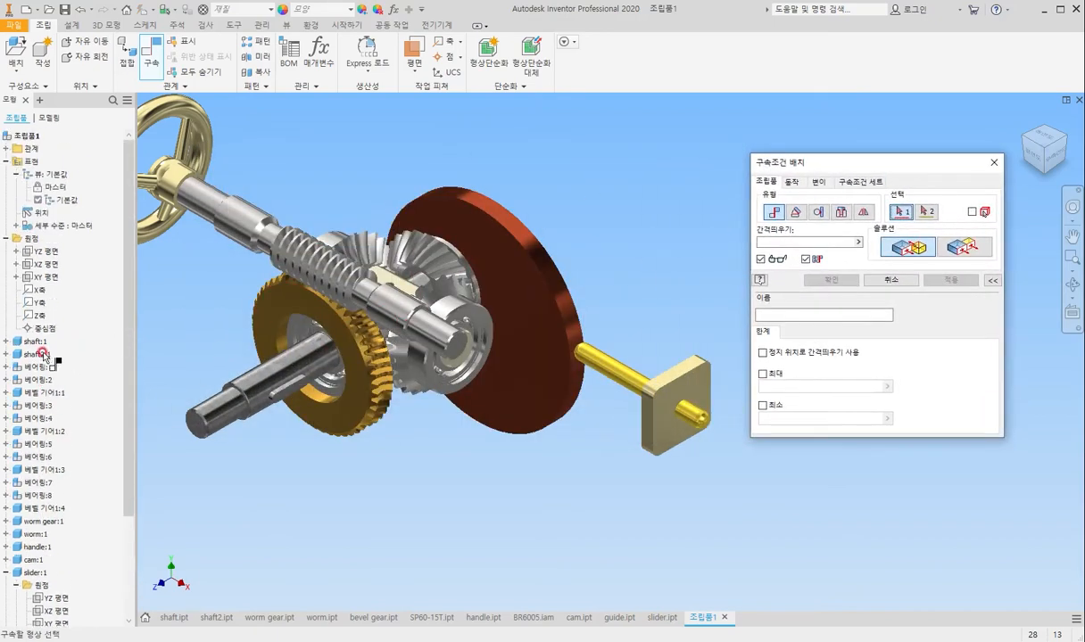
pyautogui.click(42, 252)
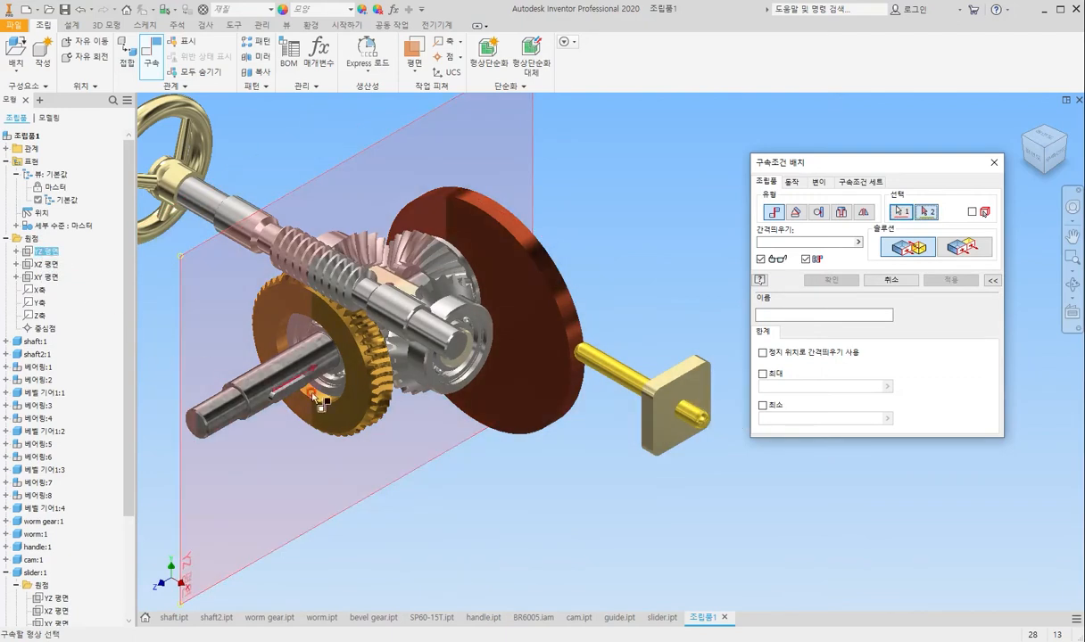
pyautogui.click(667, 430)
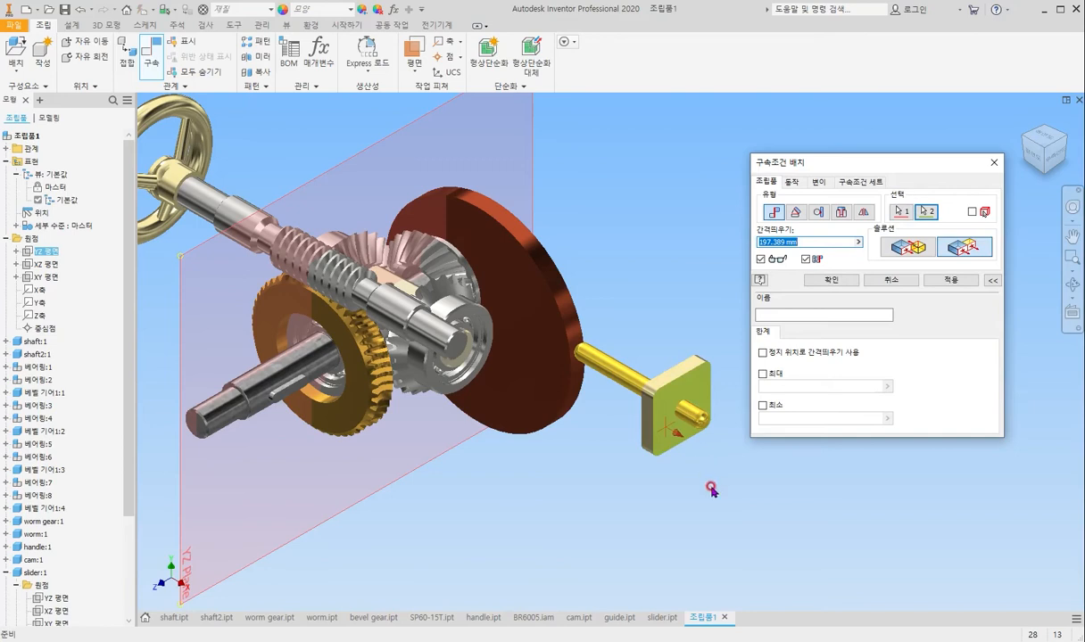
pyautogui.write('1')
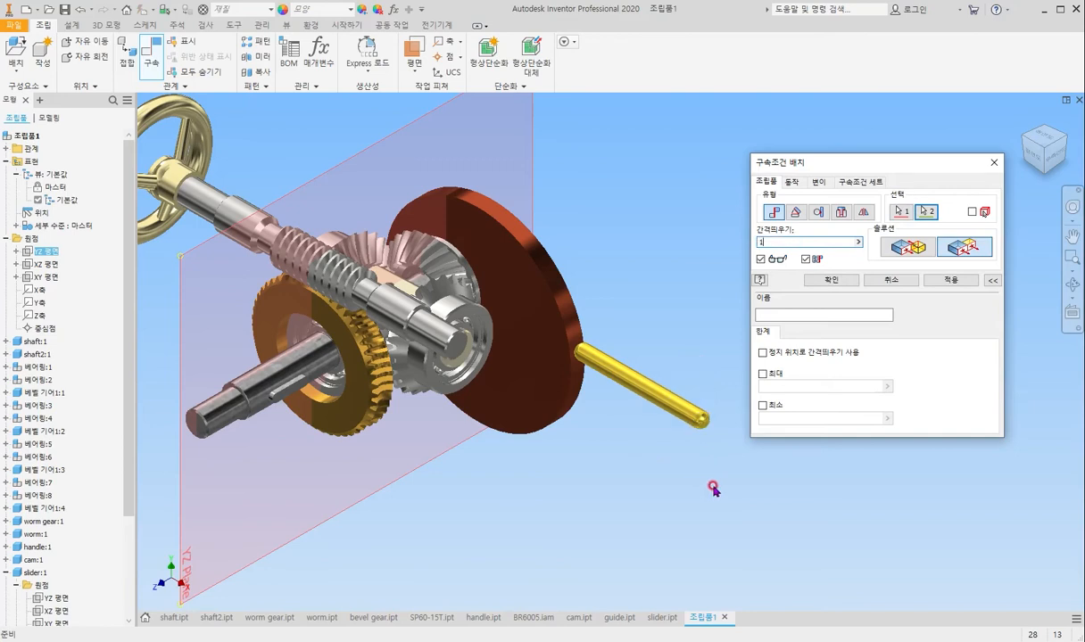
pyautogui.write('50')
pyautogui.press('Return')
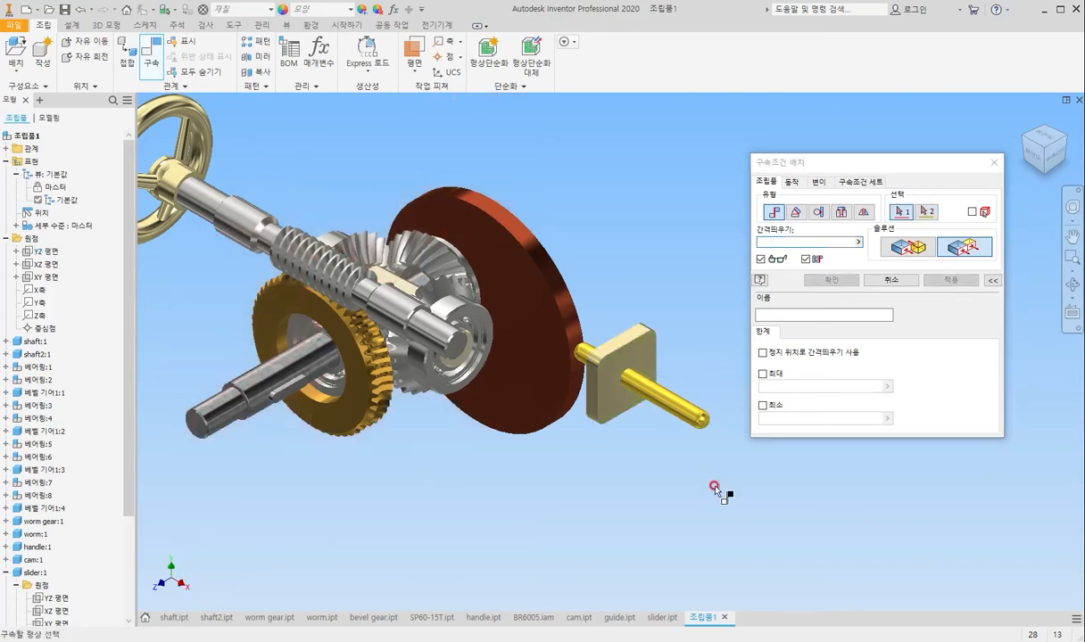
pyautogui.click(993, 164)
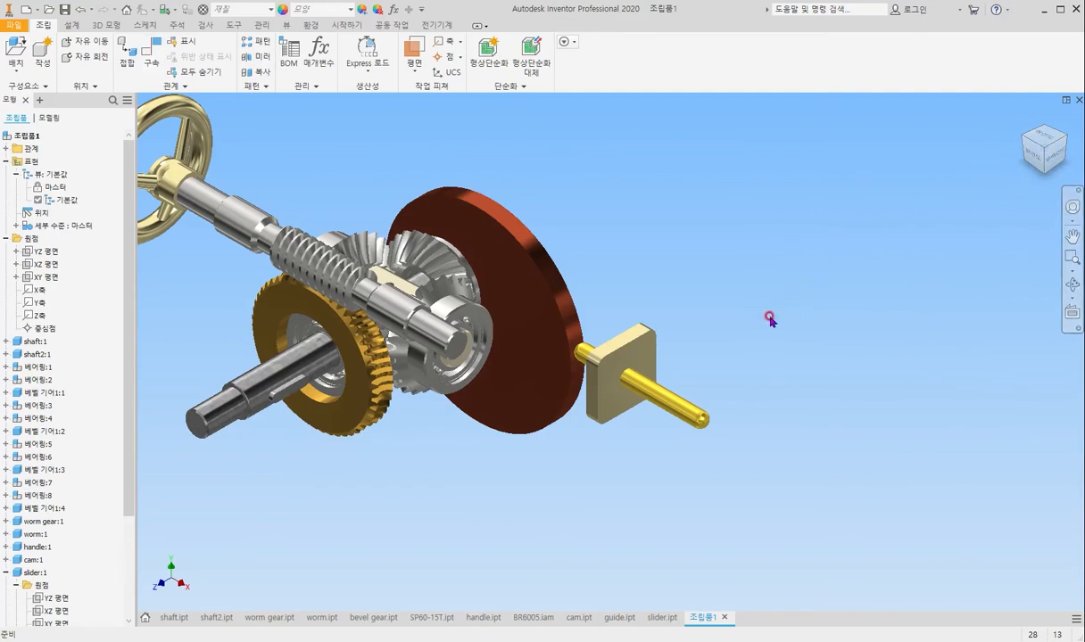
# Turn the cam to test how the slider moves through the guide.
pyautogui.scroll(2, 540, 297)
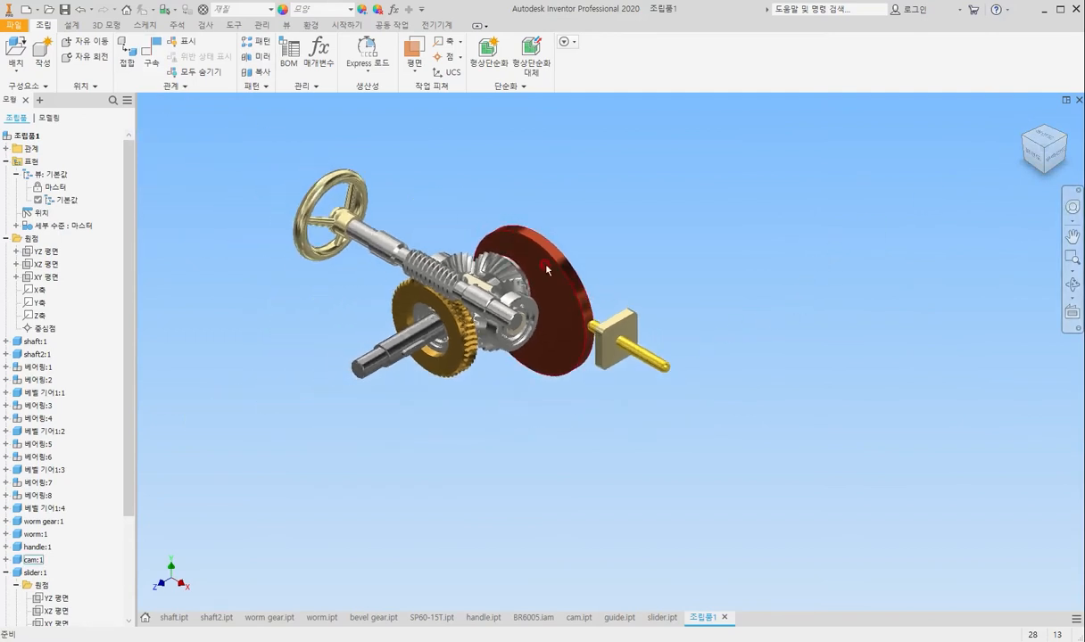
pyautogui.moveTo(547, 268); pyautogui.dragTo(479, 263)
pyautogui.scroll(1, 426, 411)
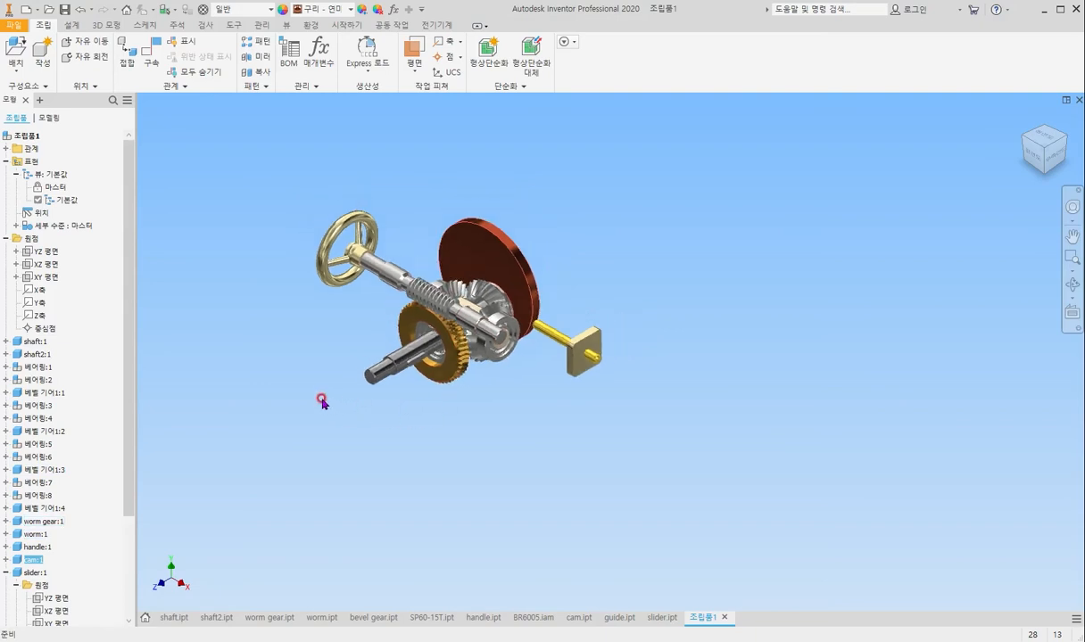
pyautogui.scroll(-2, 321, 403)
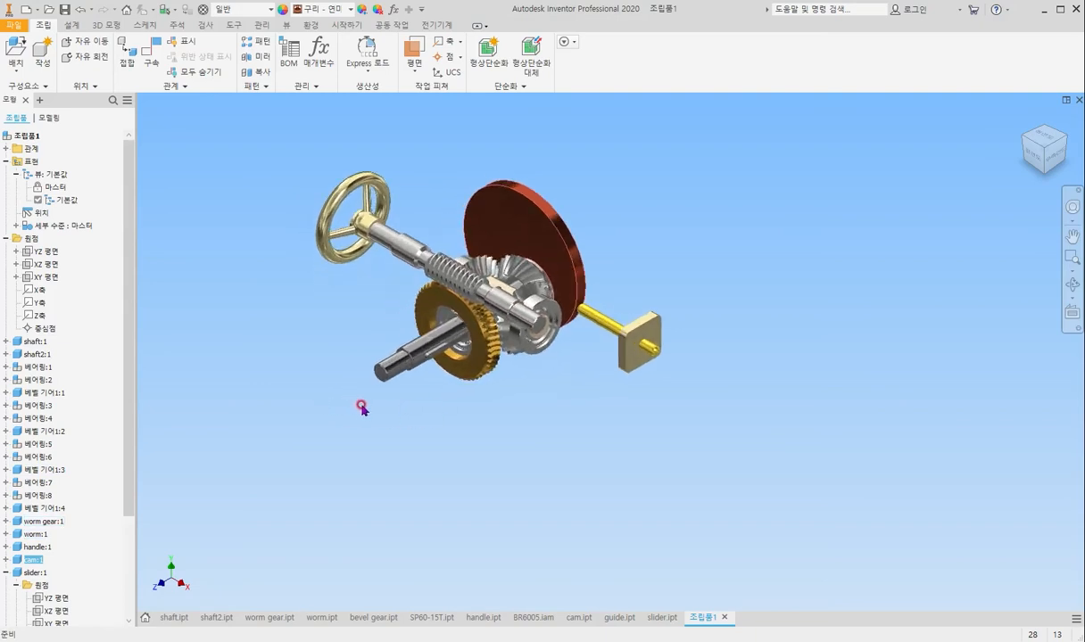
# Place one SP60-15T.ipt sprocket beside the free end of the worm gear's shaft.
pyautogui.click(15, 52)
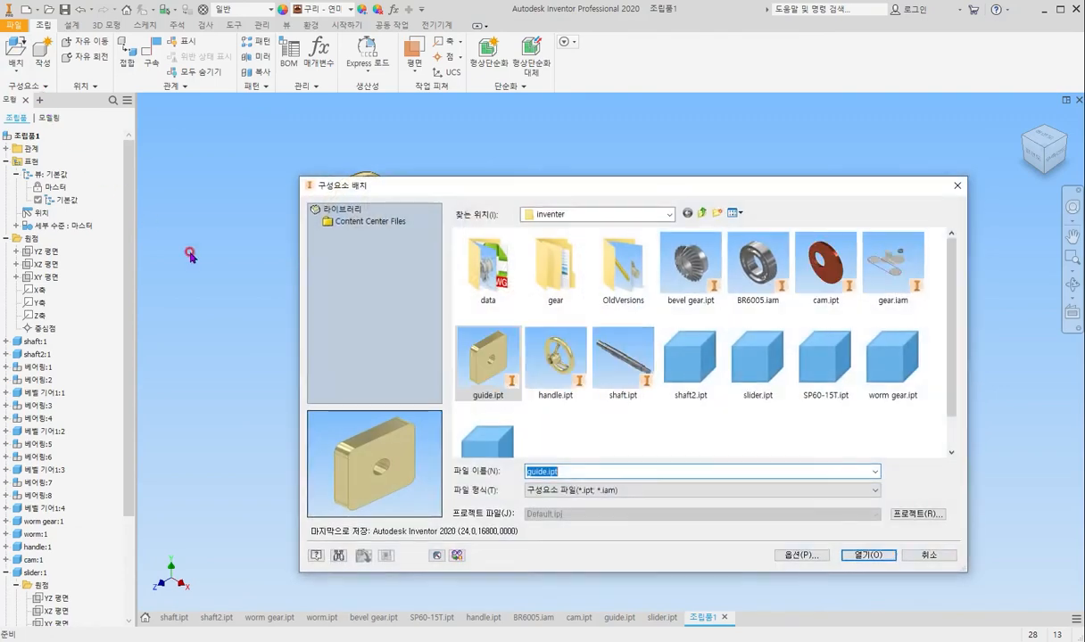
pyautogui.click(829, 362)
pyautogui.doubleClick(828, 362)
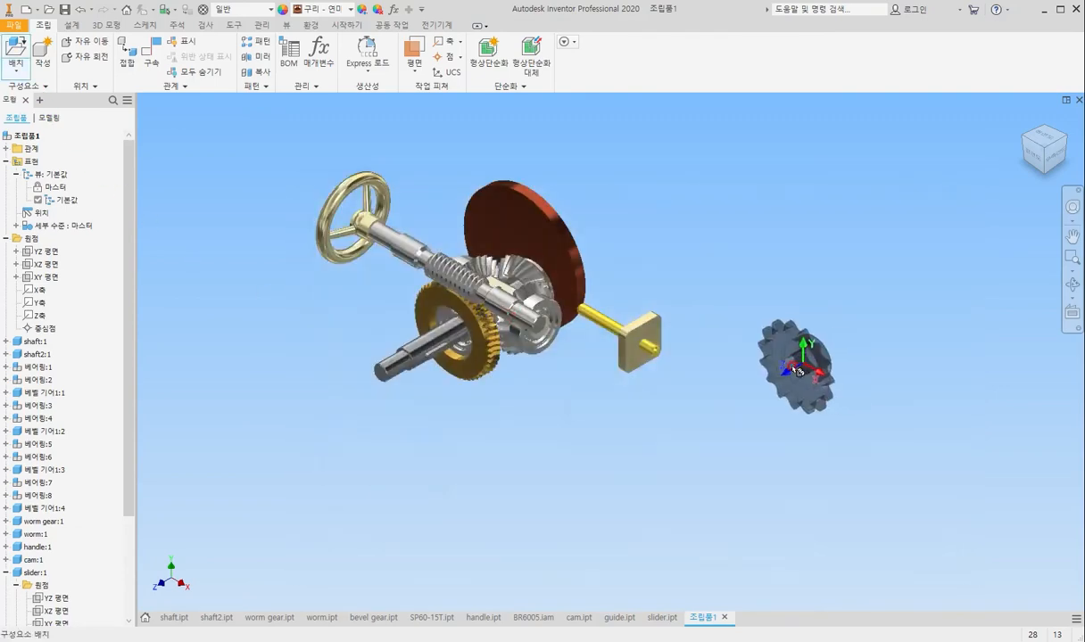
pyautogui.click(298, 341)
pyautogui.scroll(5, 330, 312)
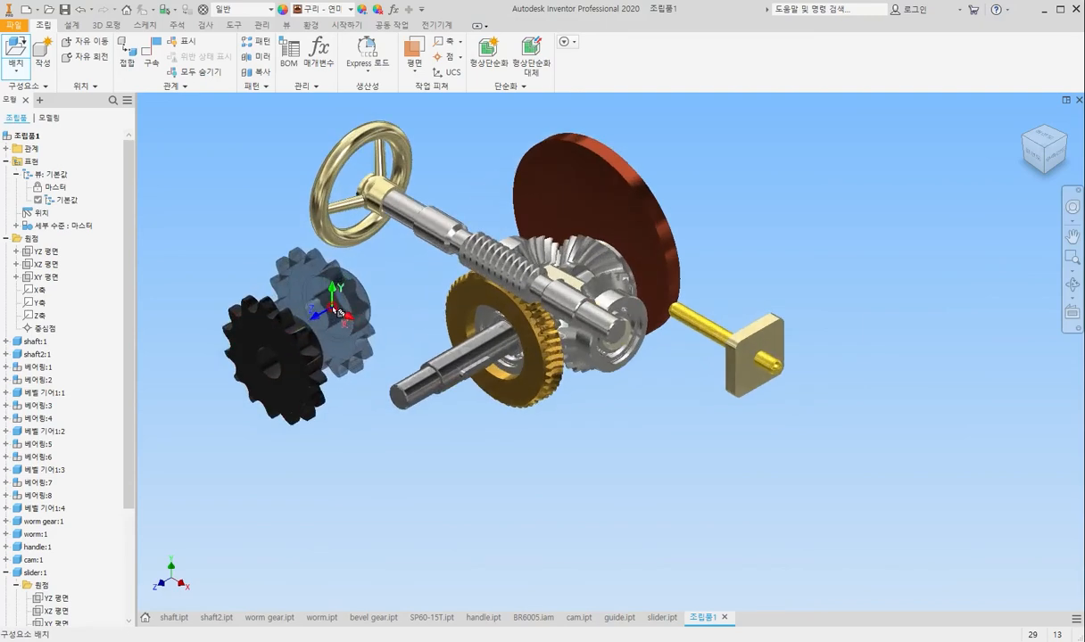
pyautogui.press('Escape')
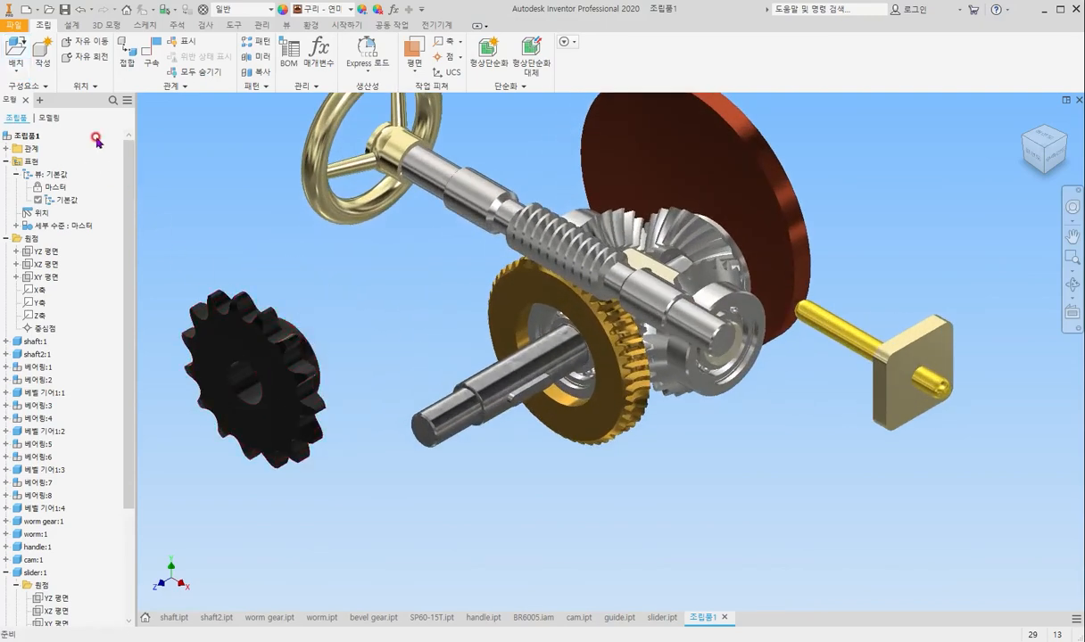
# Mate the sprocket's bore axis with the worm gear shaft's axis using the aligned solution at 0 offset, and finish constraining.
pyautogui.click(151, 55)
pyautogui.click(243, 385)
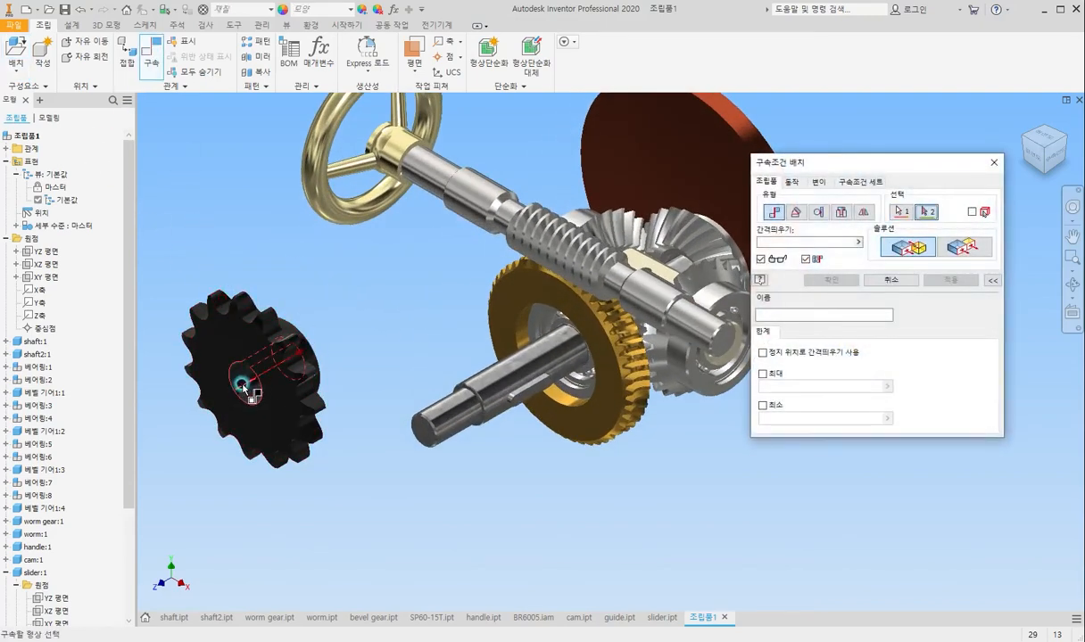
pyautogui.click(513, 380)
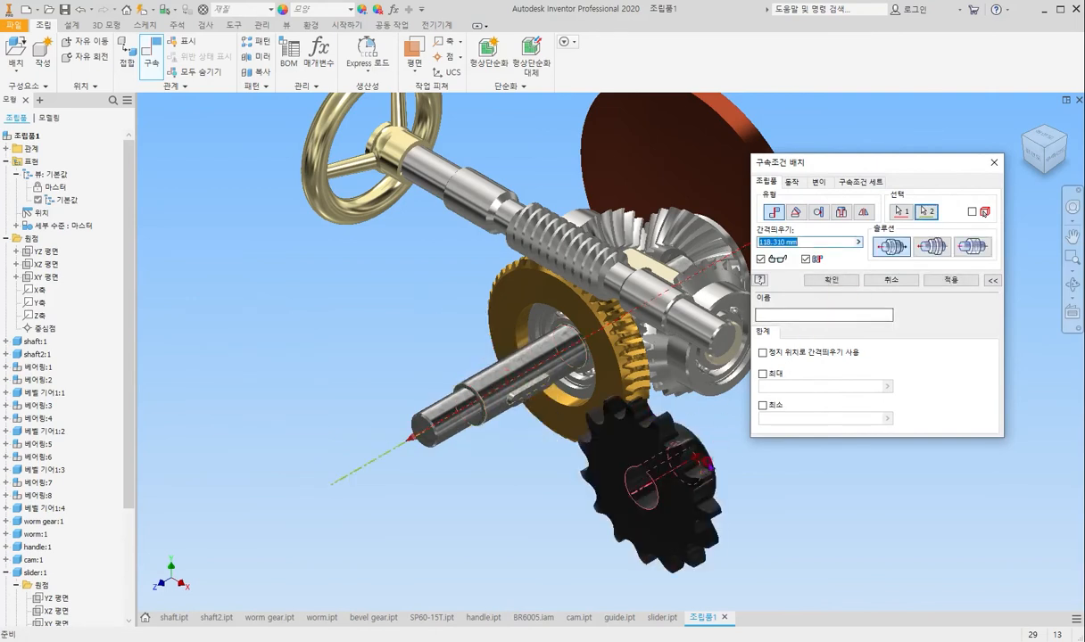
pyautogui.click(930, 249)
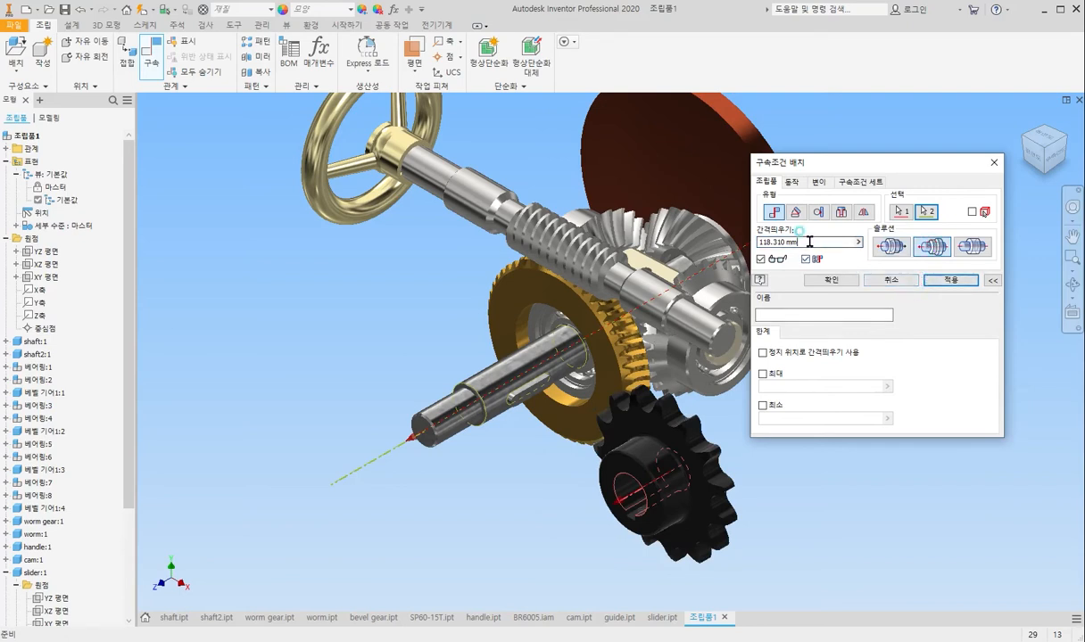
pyautogui.moveTo(809, 242); pyautogui.dragTo(723, 248)
pyautogui.write('0')
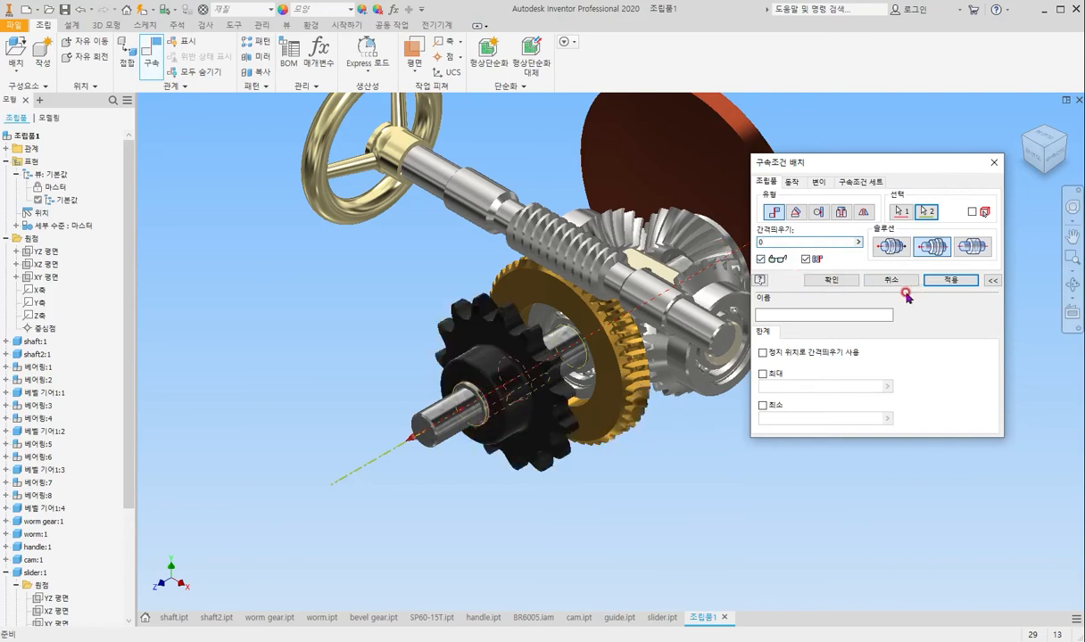
pyautogui.click(949, 280)
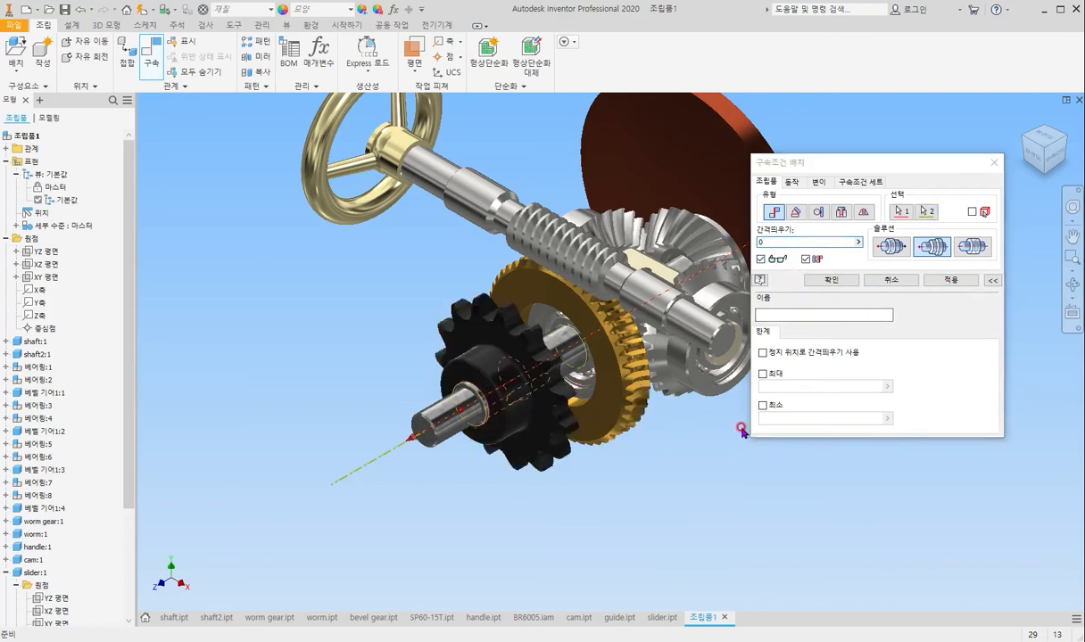
pyautogui.click(968, 195)
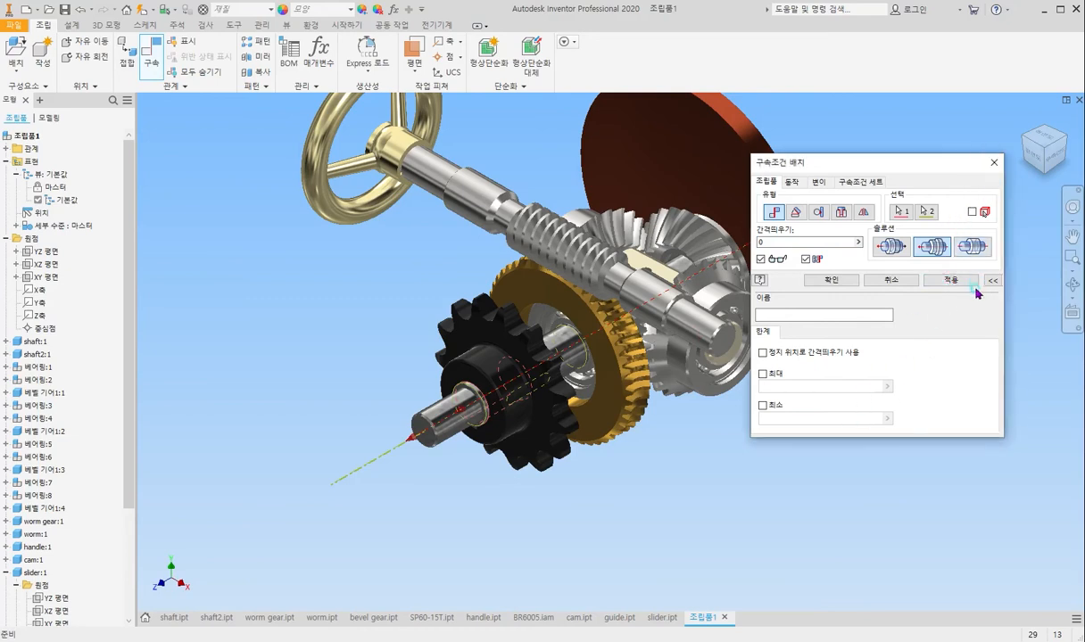
pyautogui.click(953, 280)
pyautogui.click(994, 162)
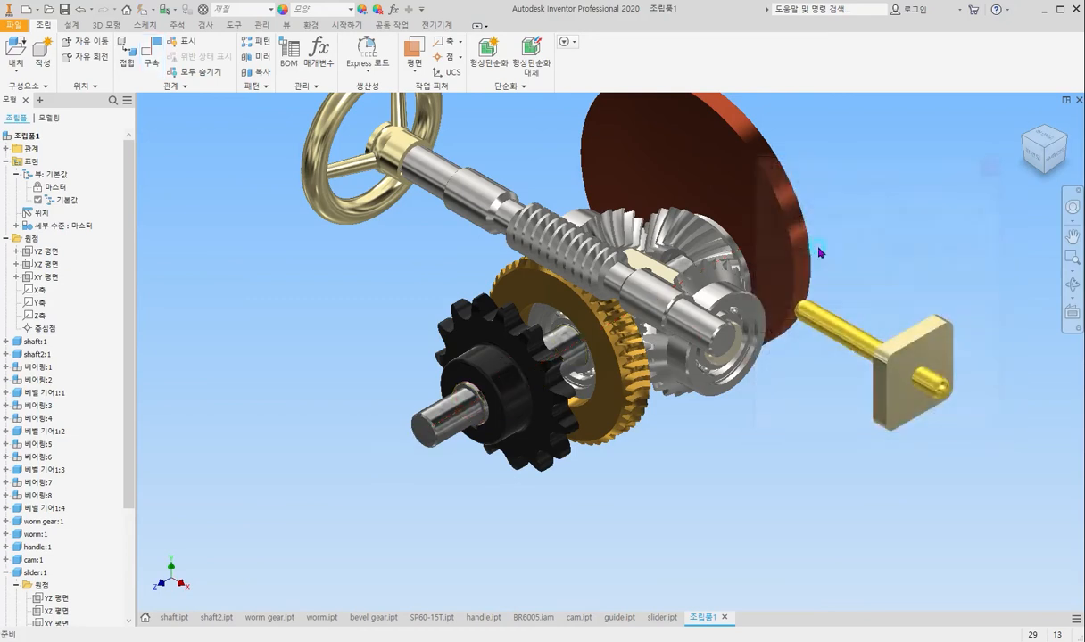
# Slide the sprocket outward along its shaft to expose the key.
pyautogui.scroll(-2, 508, 449)
pyautogui.scroll(-2, 508, 450)
pyautogui.moveTo(517, 328); pyautogui.dragTo(426, 427)
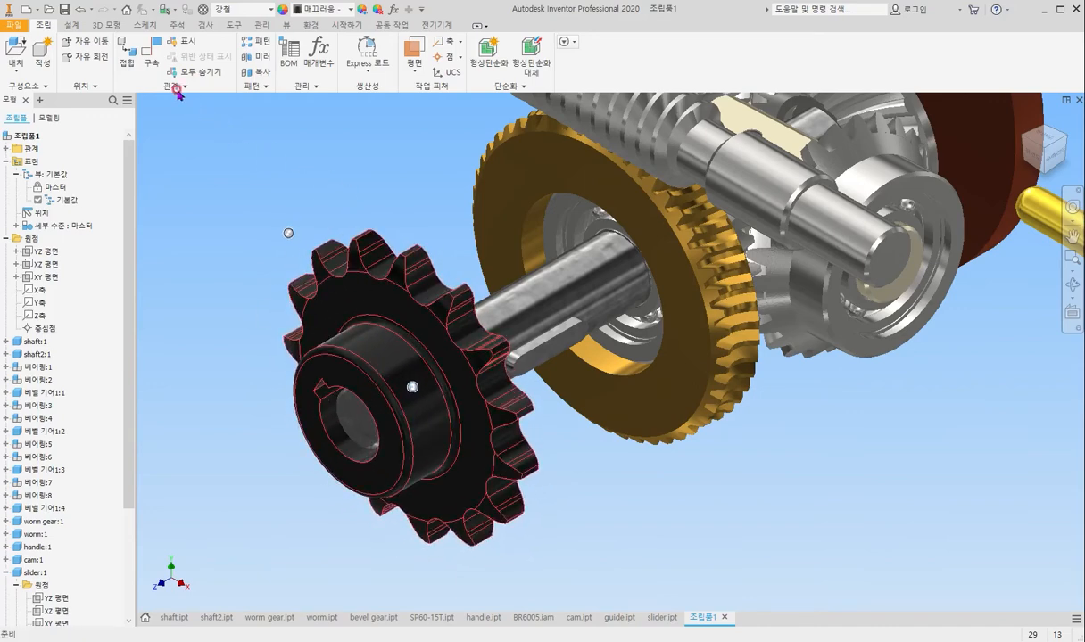
# Mate a flat face of the sprocket's keyway with the matching face of the key on the shaft.
pyautogui.click(149, 56)
pyautogui.scroll(5, 297, 390)
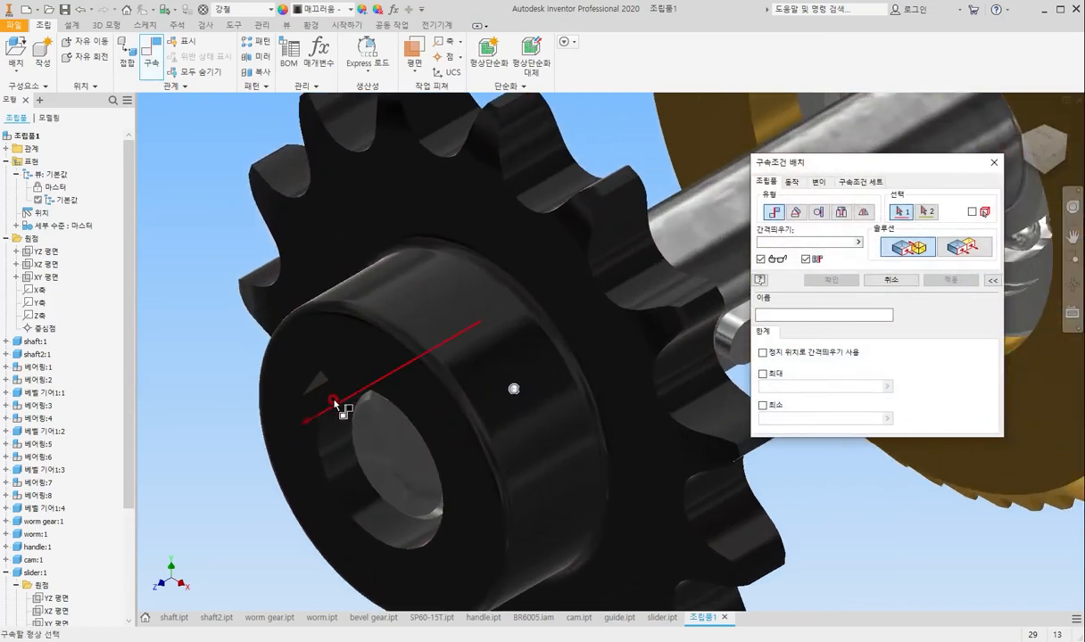
pyautogui.click(331, 396)
pyautogui.scroll(-4, 337, 400)
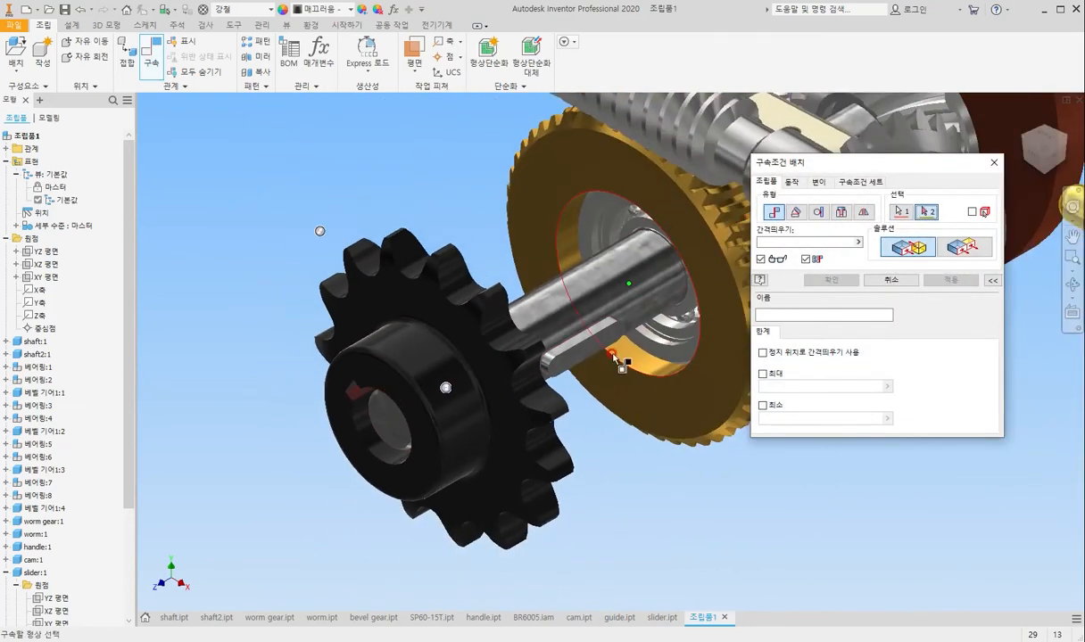
pyautogui.scroll(3, 578, 344)
pyautogui.click(558, 332)
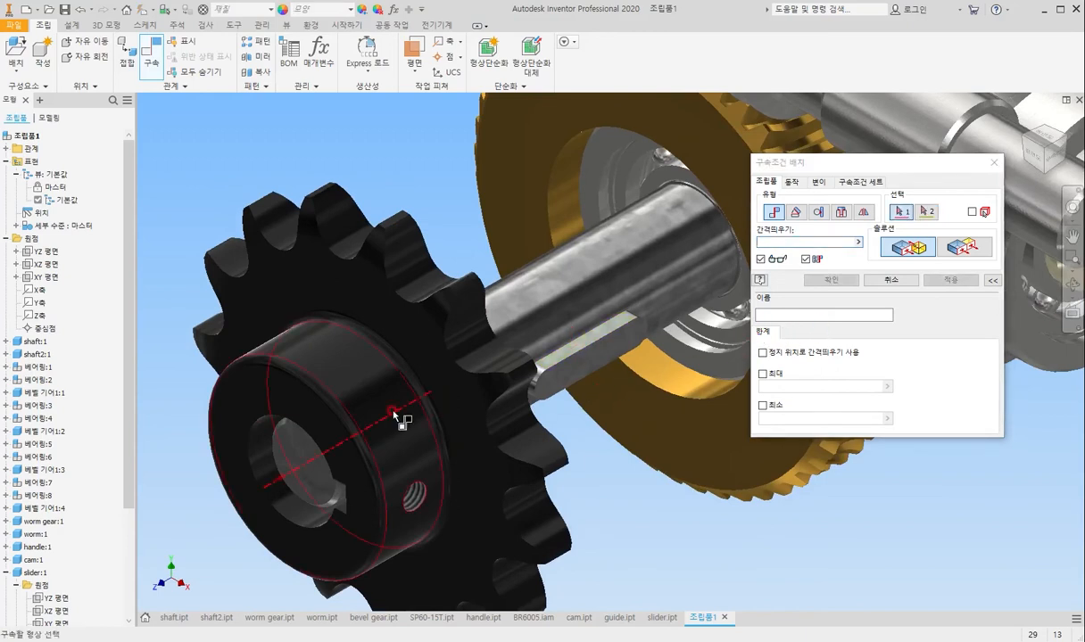
pyautogui.keyDown('shift'); pyautogui.moveTo(426, 409); pyautogui.dragTo(426, 384, button='middle'); pyautogui.keyUp('shift')
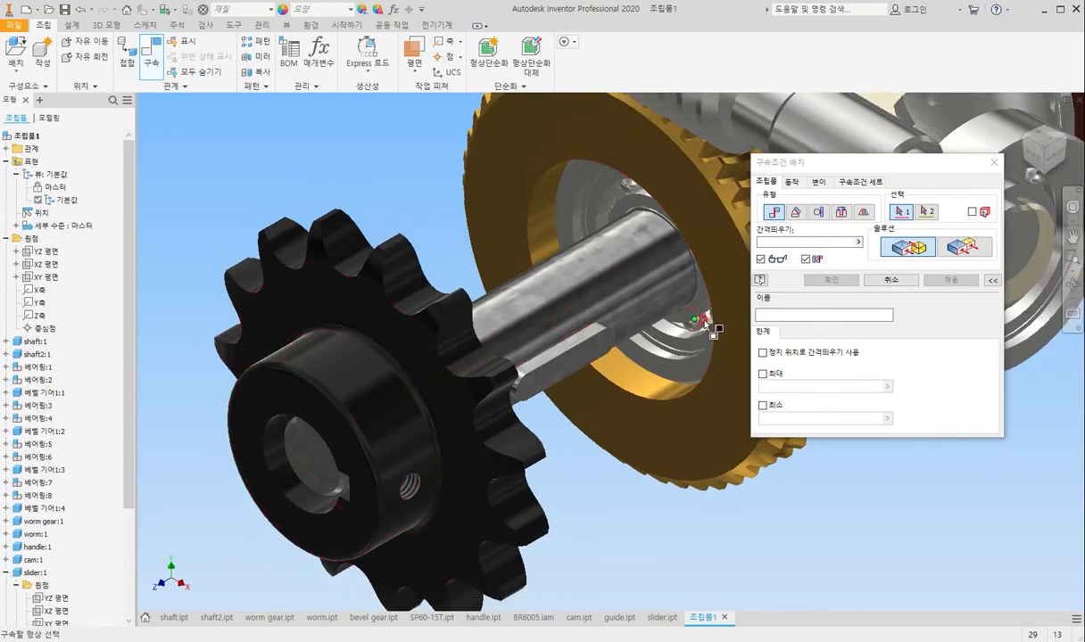
# Slide the sprocket back along the shaft and constrain its hub end face flush to the shaft's shoulder at a 16 mm offset.
pyautogui.press('Escape')
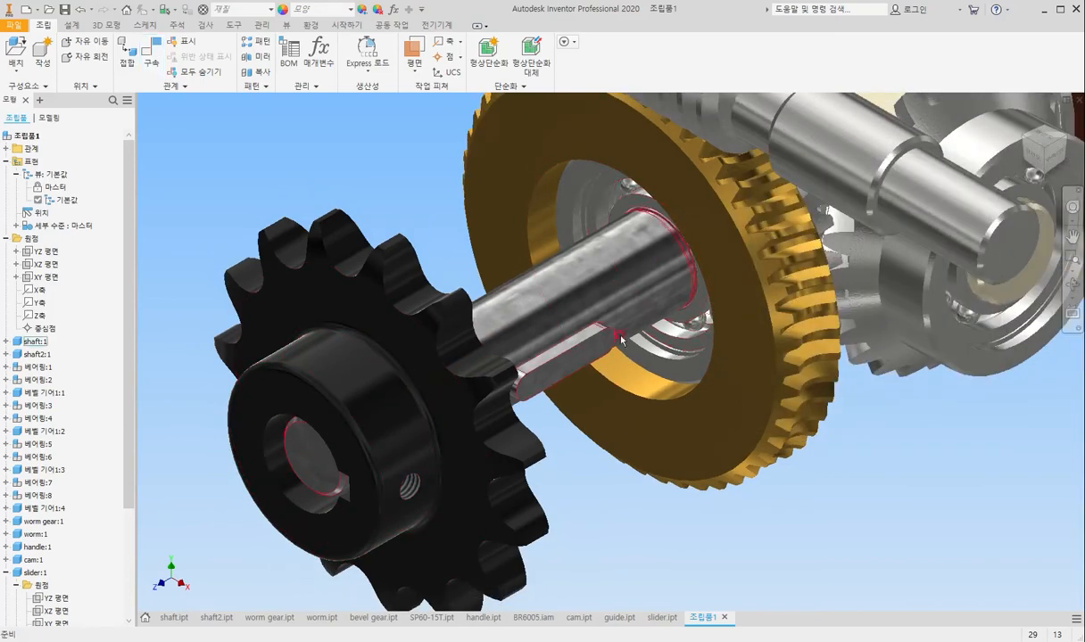
pyautogui.moveTo(386, 398); pyautogui.dragTo(548, 318)
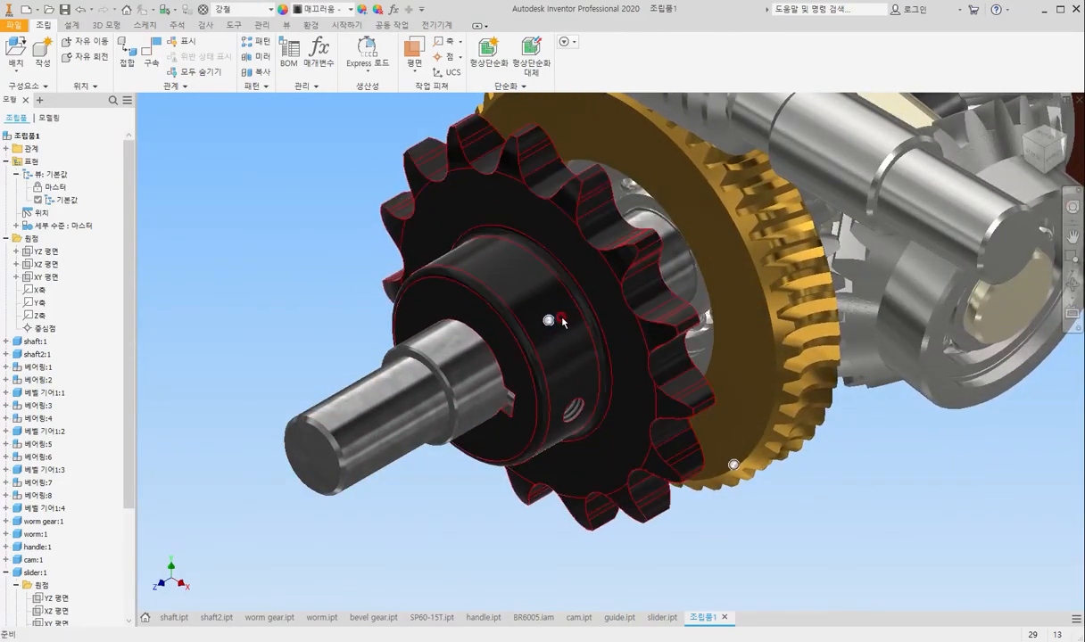
pyautogui.click(152, 61)
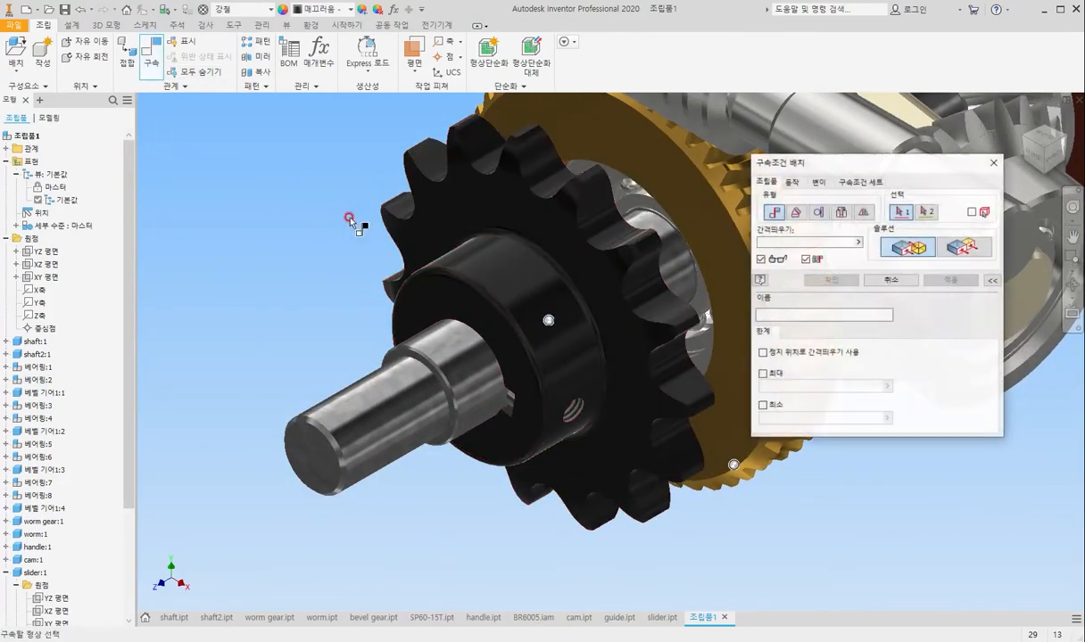
pyautogui.click(473, 310)
pyautogui.scroll(-5, 437, 389)
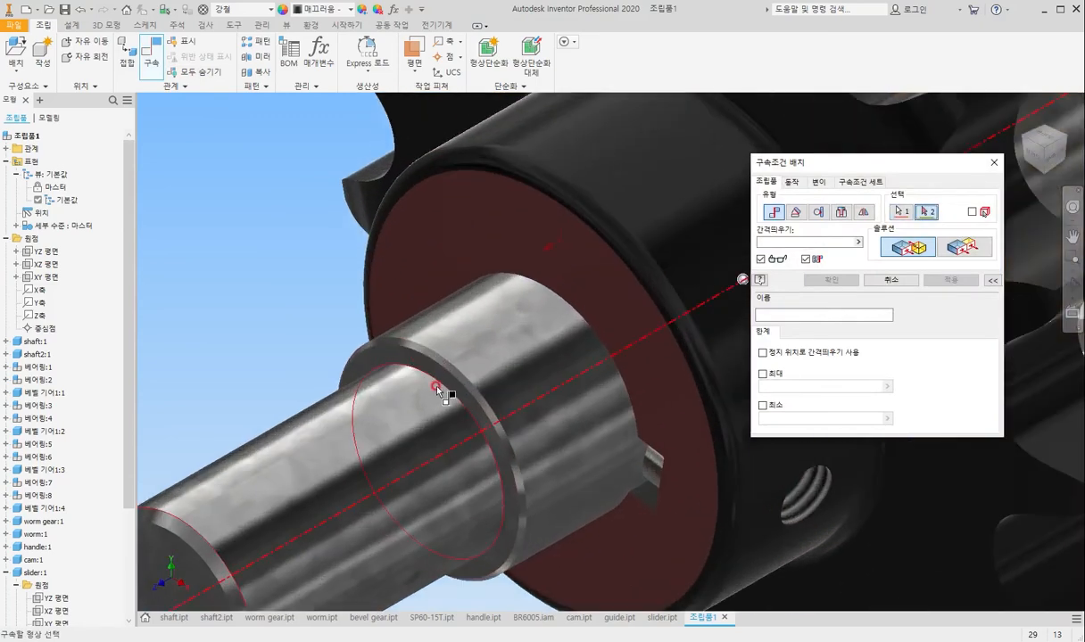
pyautogui.click(438, 378)
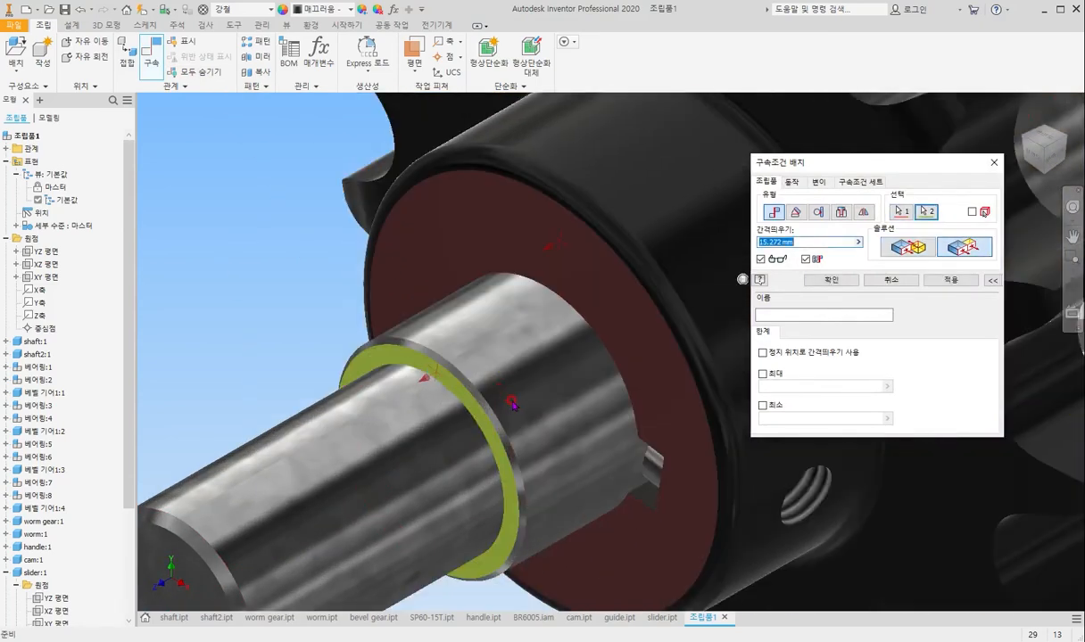
pyautogui.write('16')
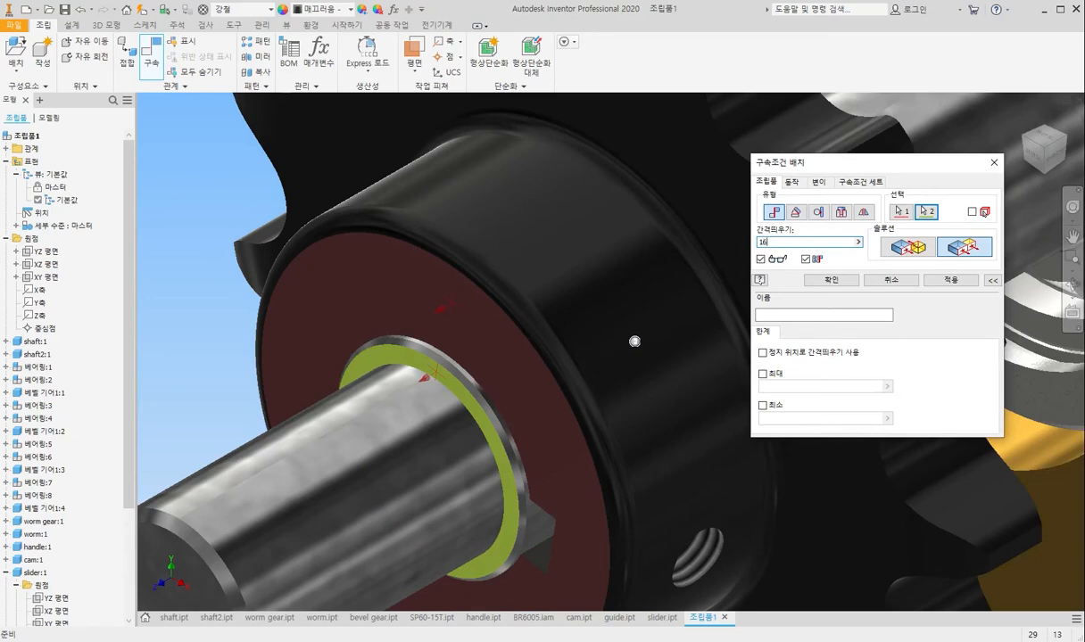
pyautogui.press('Return')
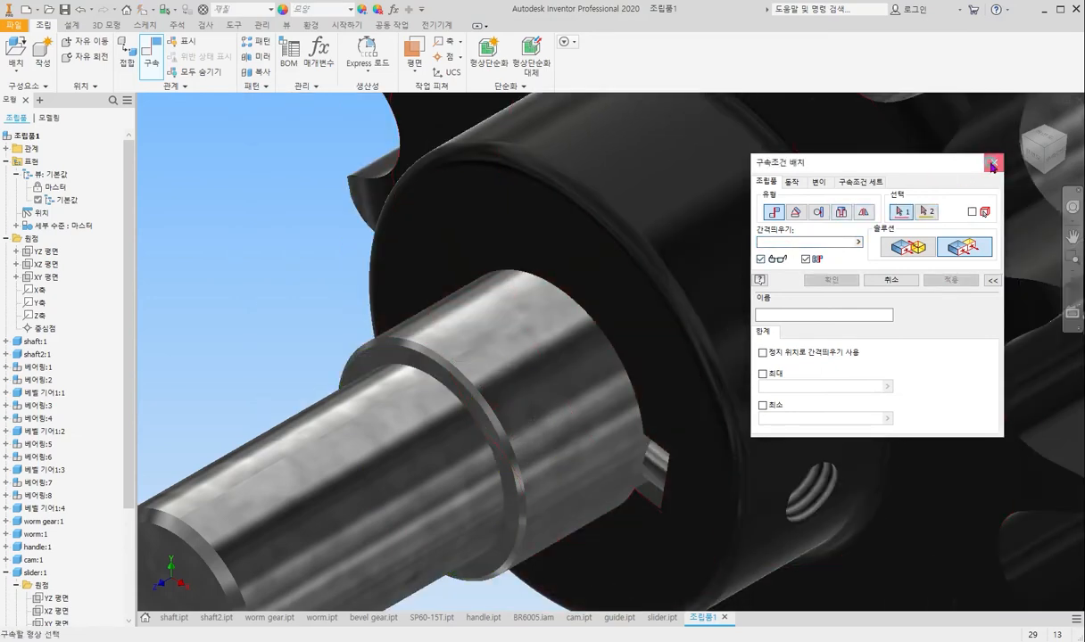
pyautogui.click(992, 166)
# Turn the sprocket on its shaft to check how the gear train moves with it.
pyautogui.scroll(5, 357, 330)
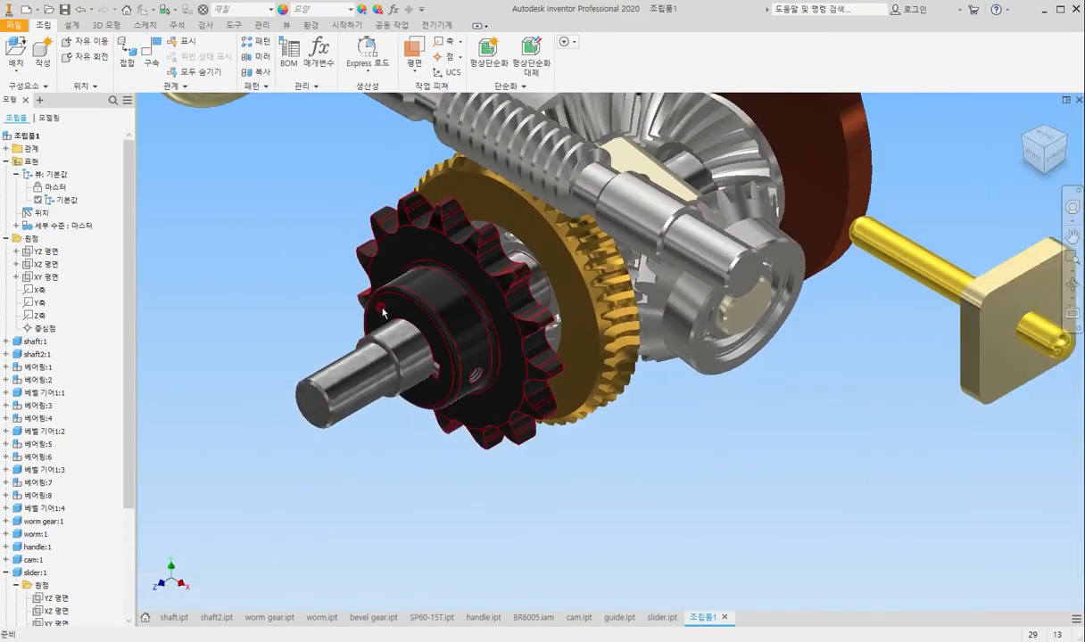
pyautogui.scroll(-1, 381, 310)
pyautogui.moveTo(511, 272); pyautogui.dragTo(499, 352)
pyautogui.scroll(4, 439, 352)
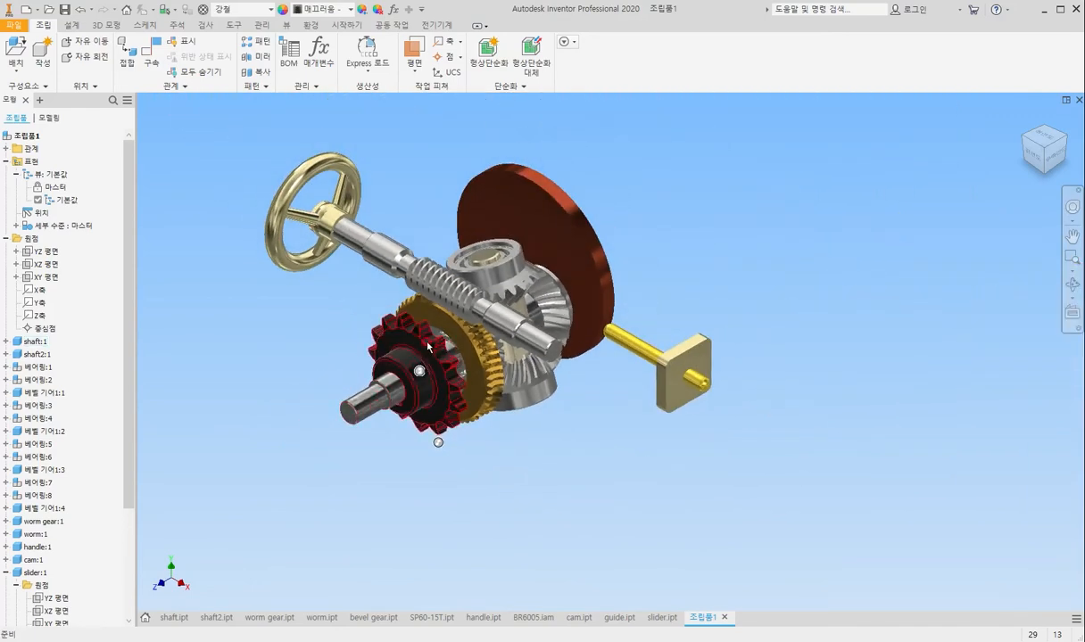
pyautogui.moveTo(429, 346); pyautogui.dragTo(398, 348)
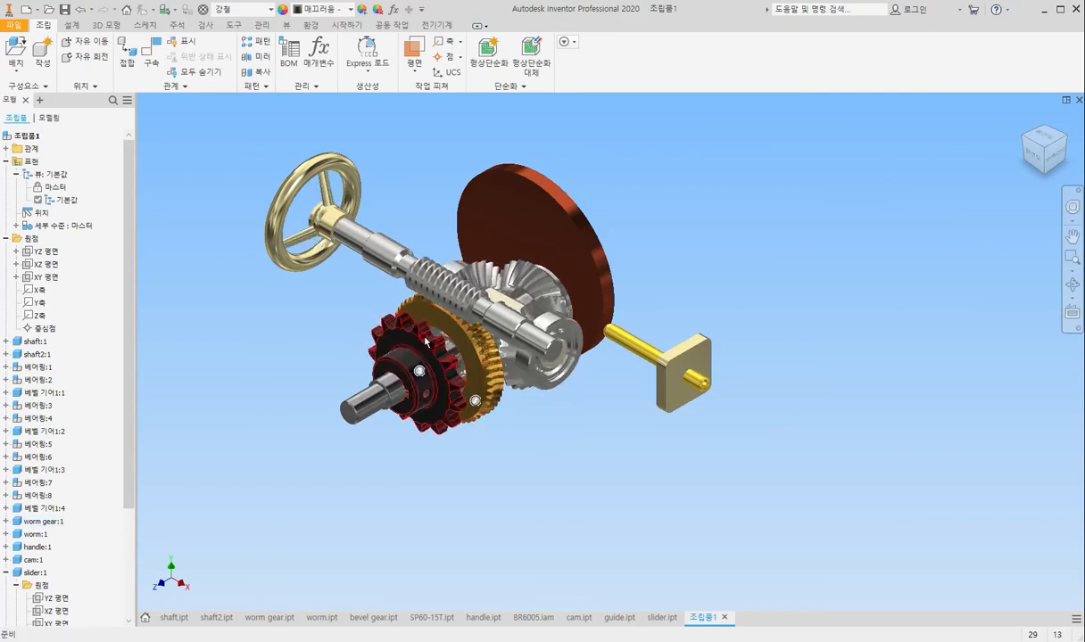
pyautogui.moveTo(421, 347); pyautogui.dragTo(419, 345)
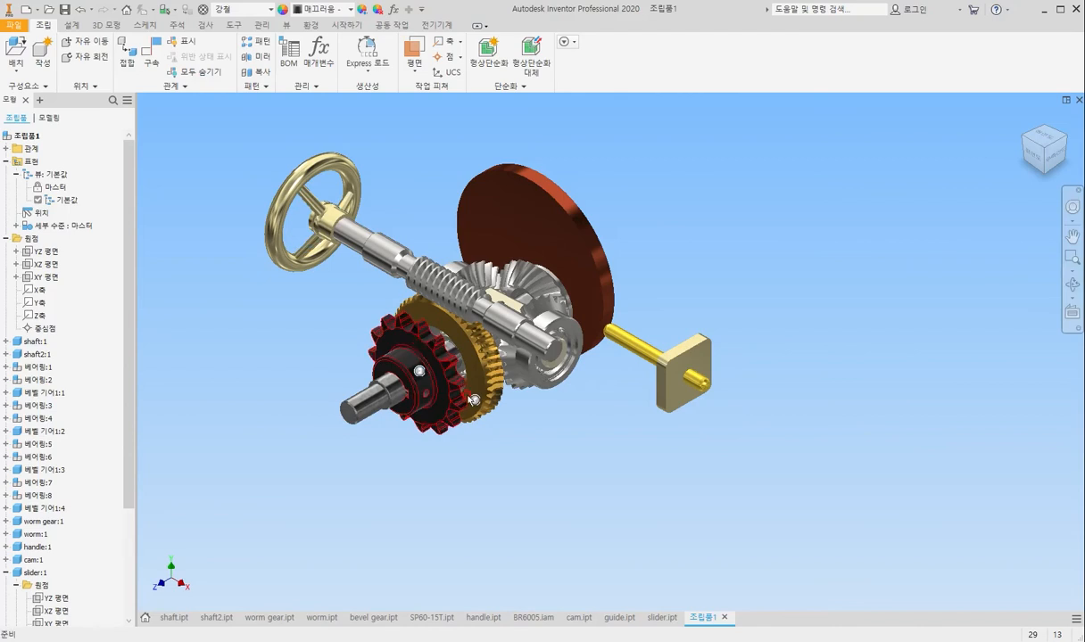
pyautogui.scroll(-3, 437, 366)
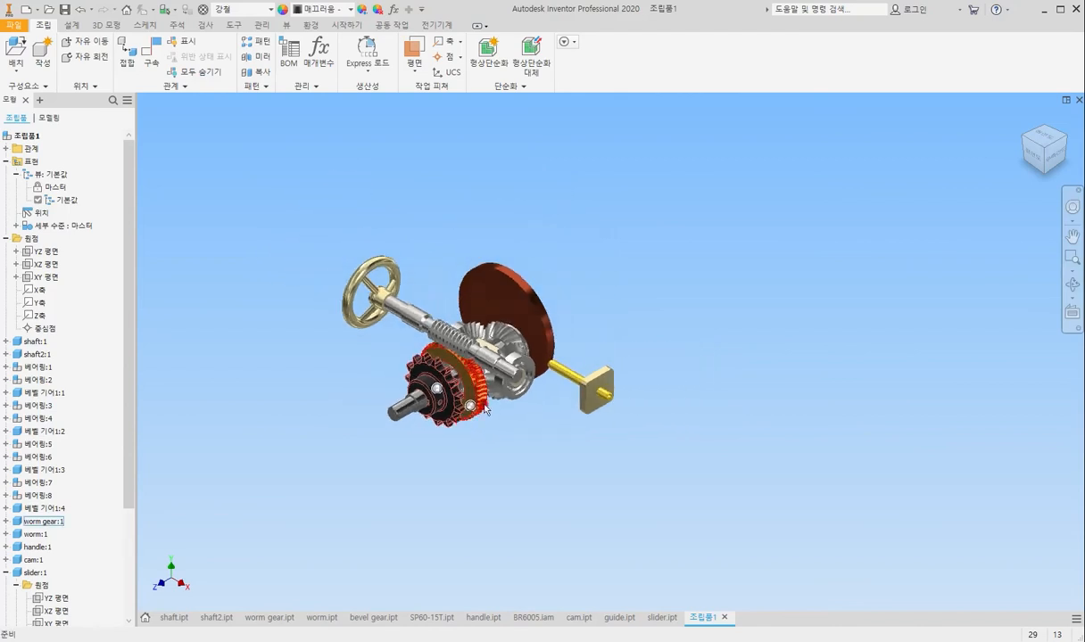
# Set the current view as the home view with the fixed distance option.
pyautogui.click(1048, 153)
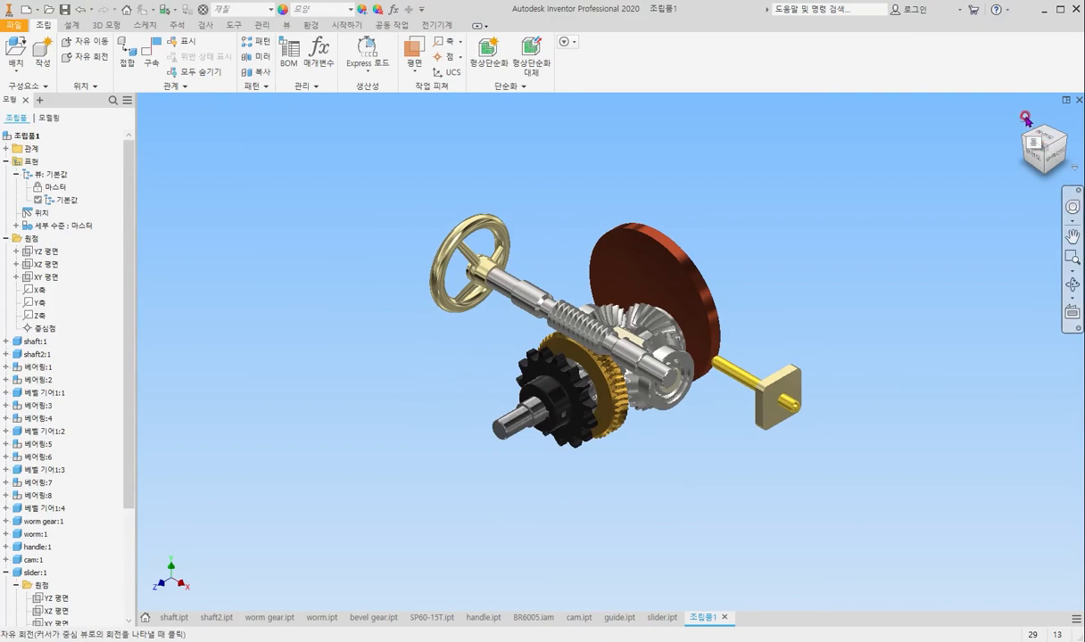
pyautogui.rightClick(1025, 118)
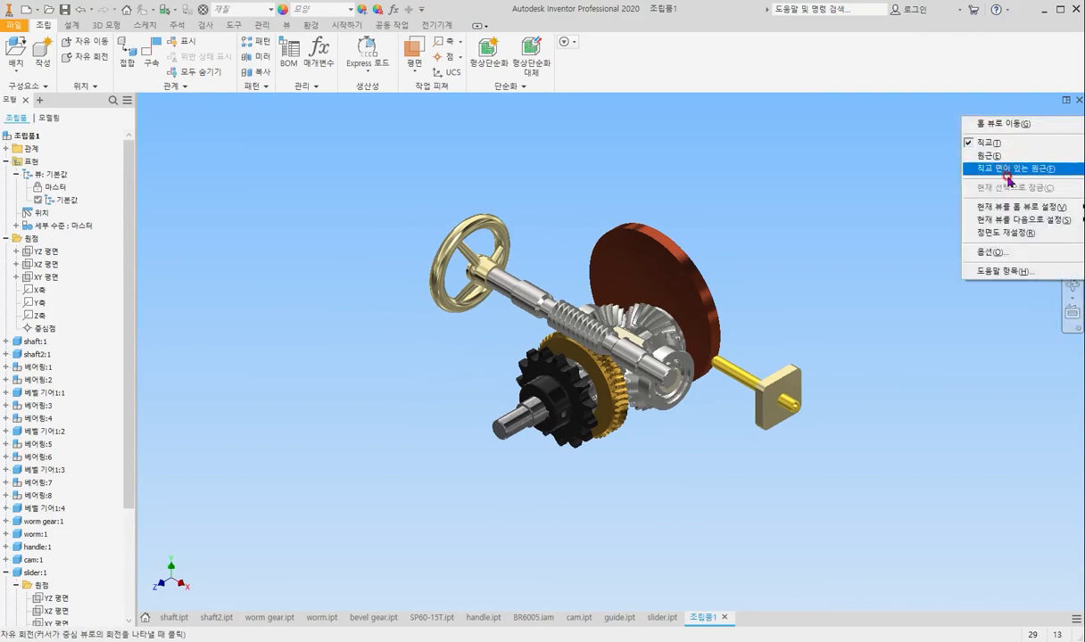
pyautogui.moveTo(1006, 208)
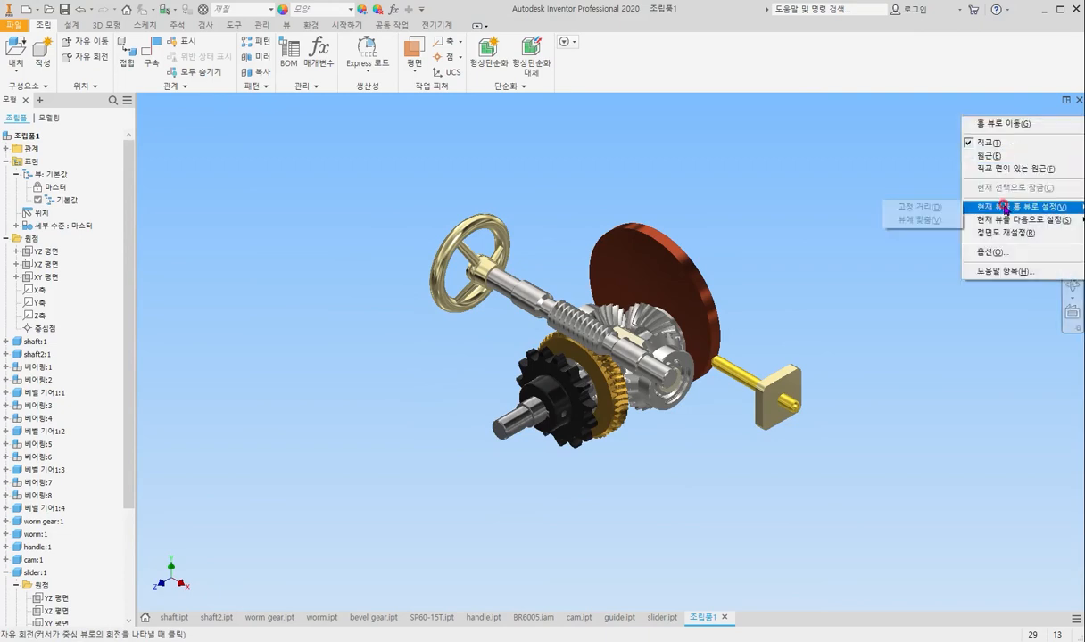
pyautogui.click(914, 210)
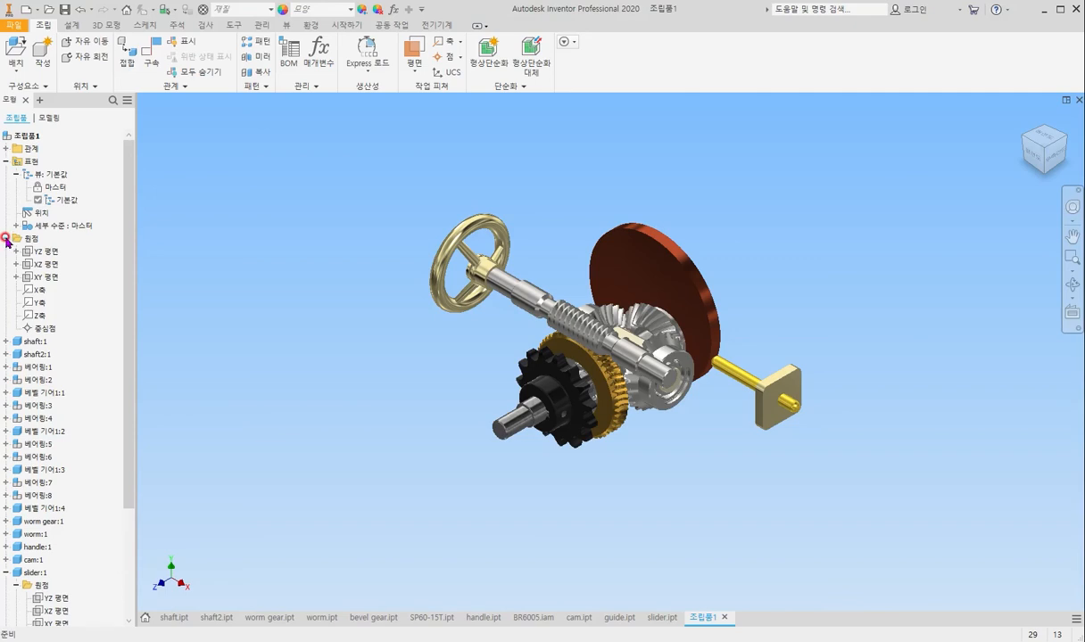
# Apply a directed angle constraint of 147.86 deg between the assembly's XZ plane and the XZ plane of handle:1.
pyautogui.scroll(-4, 69, 371)
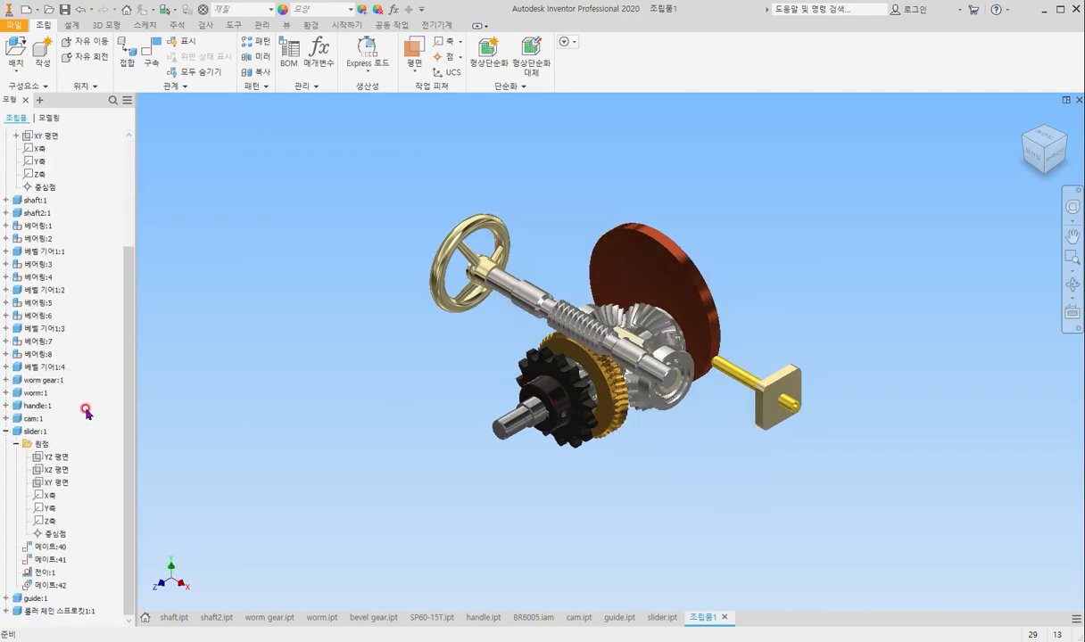
pyautogui.click(4, 432)
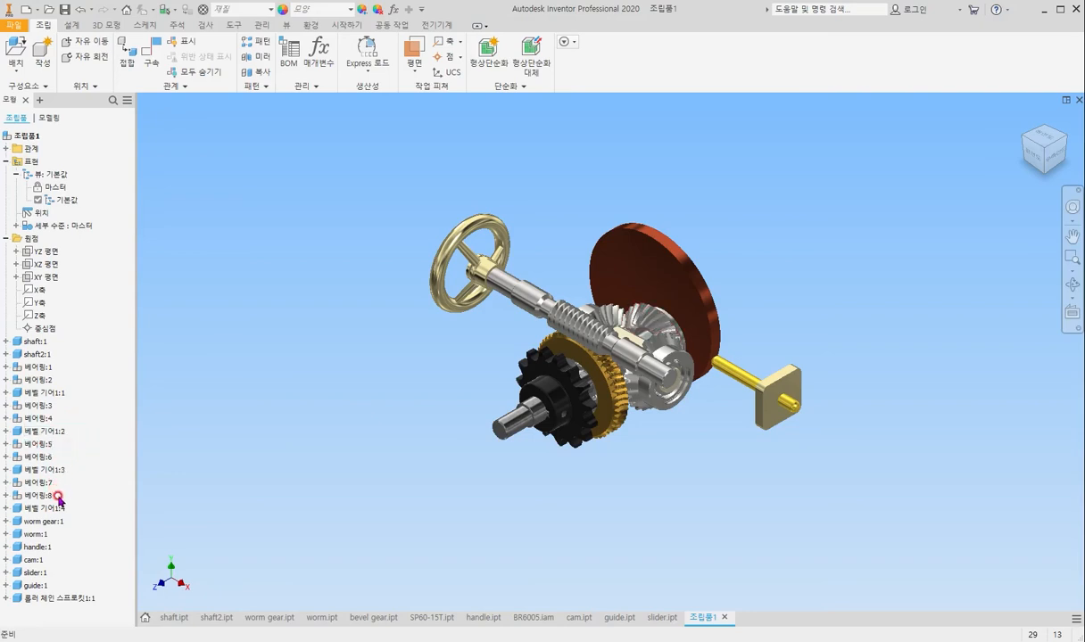
pyautogui.click(13, 547)
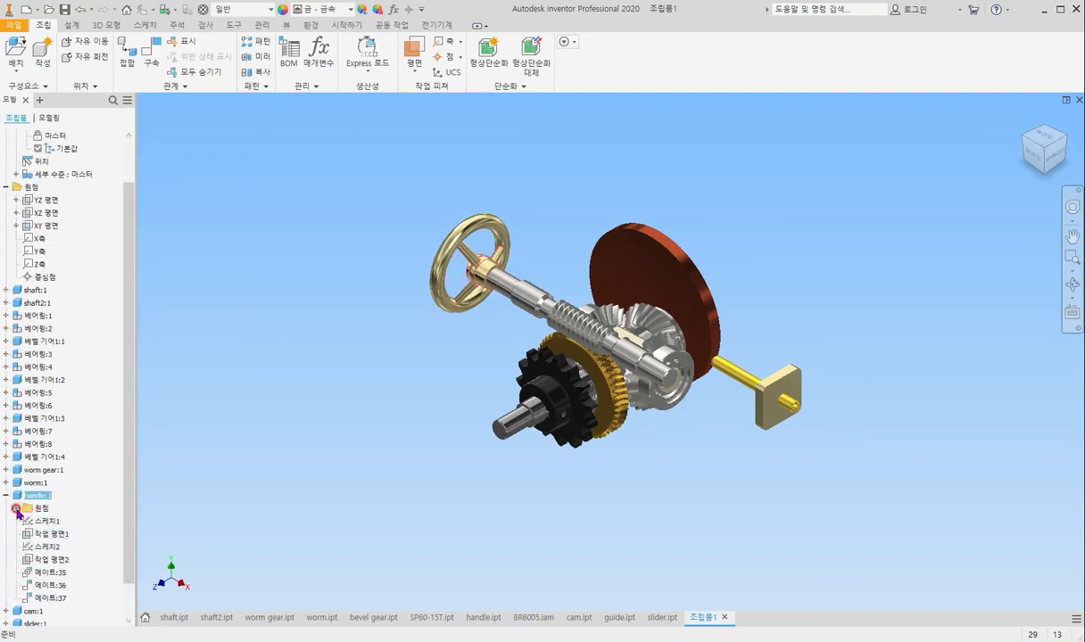
pyautogui.click(15, 509)
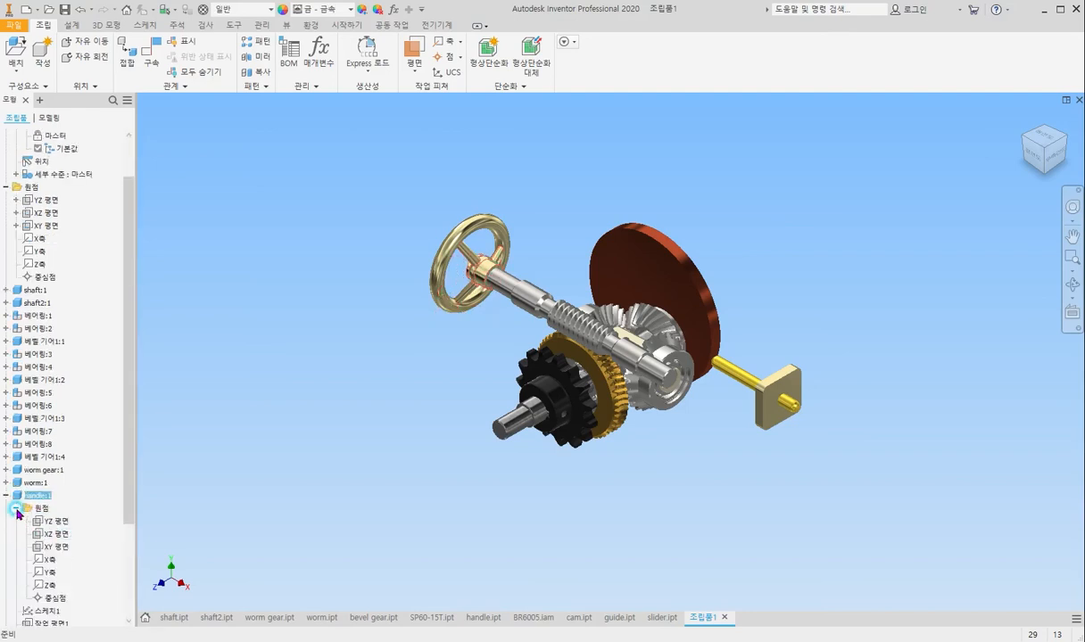
pyautogui.click(153, 59)
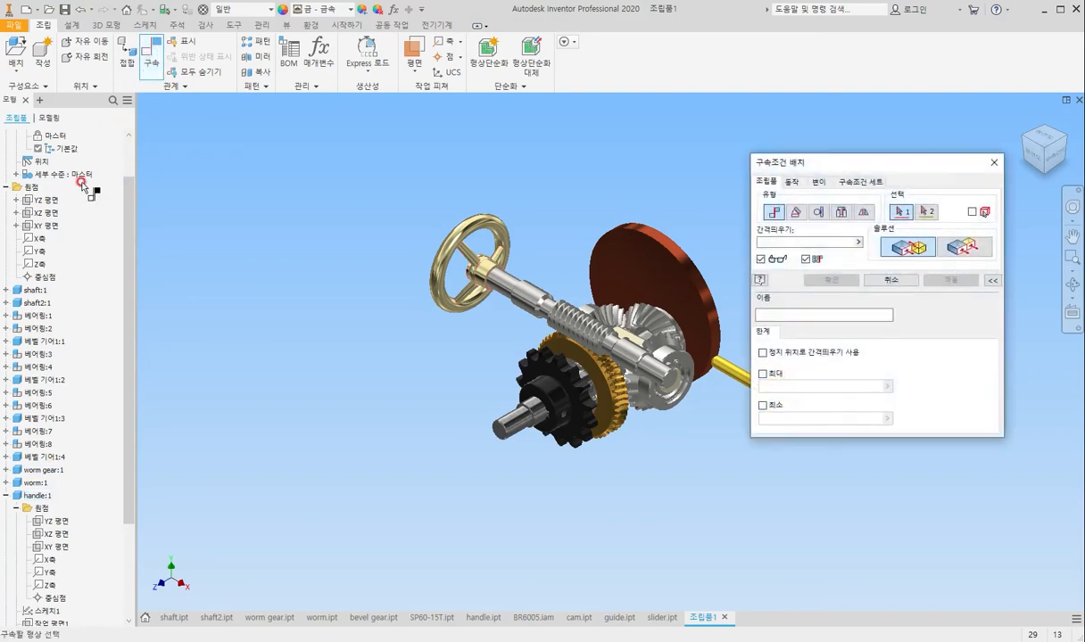
pyautogui.click(41, 214)
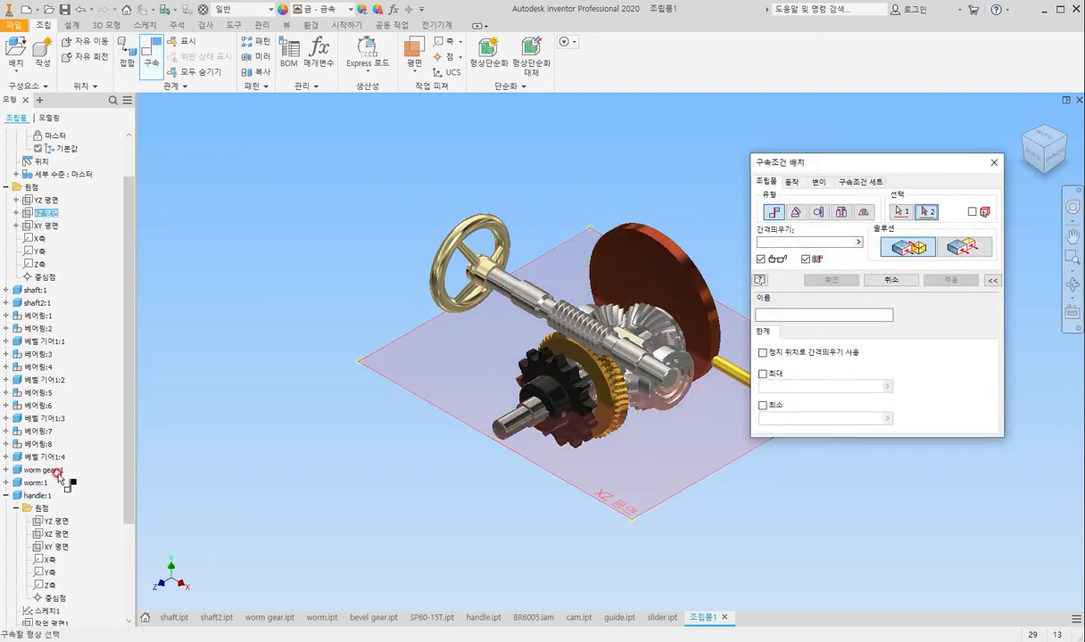
pyautogui.click(54, 535)
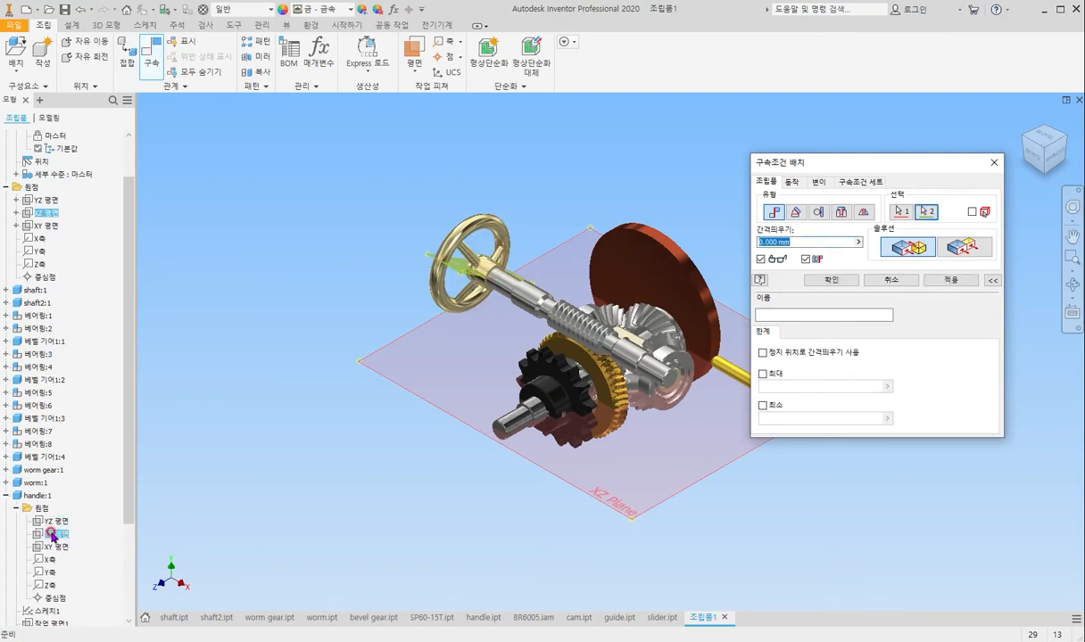
pyautogui.click(884, 254)
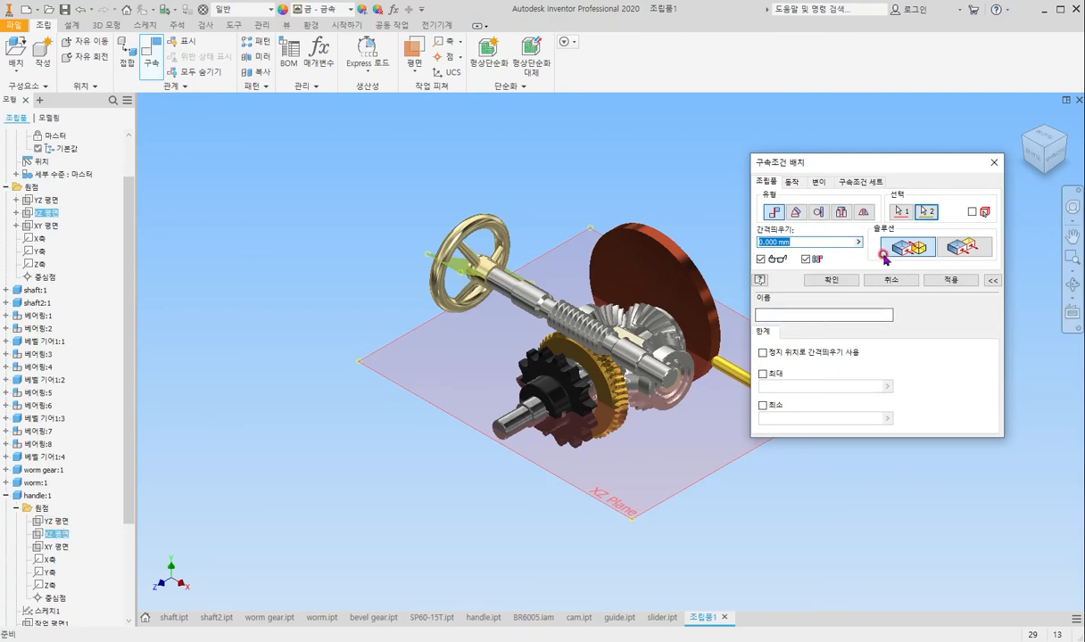
pyautogui.click(796, 213)
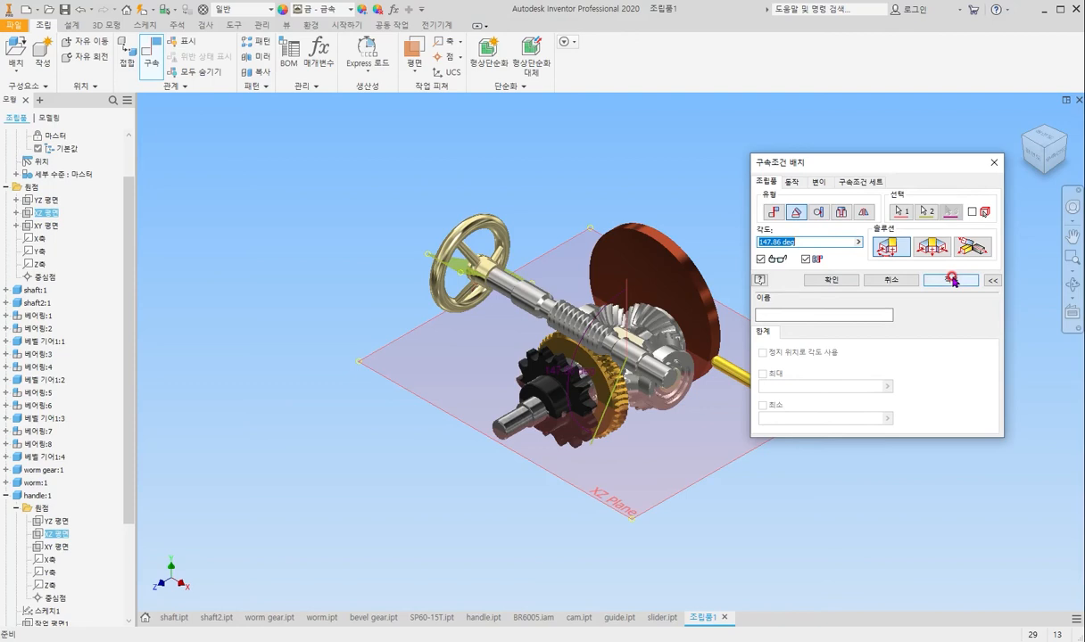
pyautogui.click(952, 280)
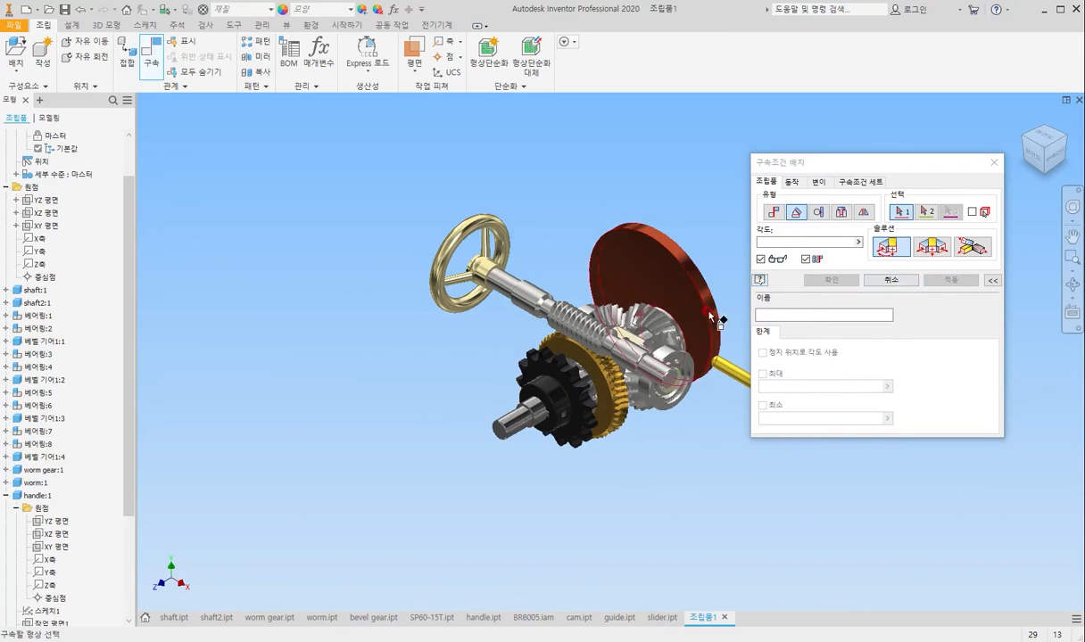
# Apply a directed angle constraint of 180 deg between the XZ plane of shaft:1 and the assembly's XZ plane.
pyautogui.click(5, 495)
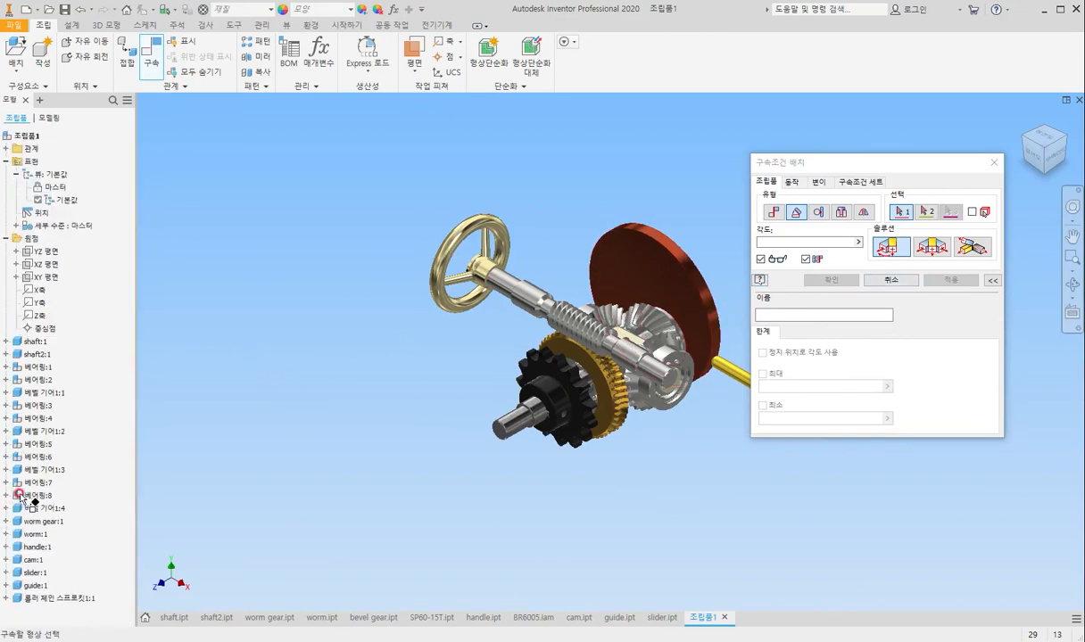
pyautogui.click(525, 422)
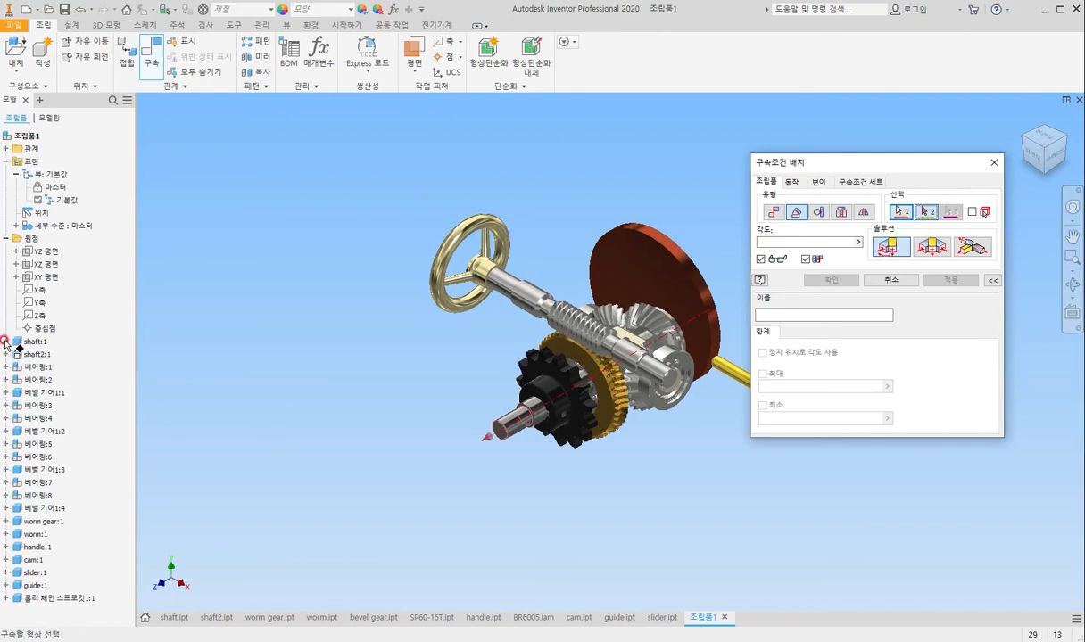
pyautogui.click(5, 341)
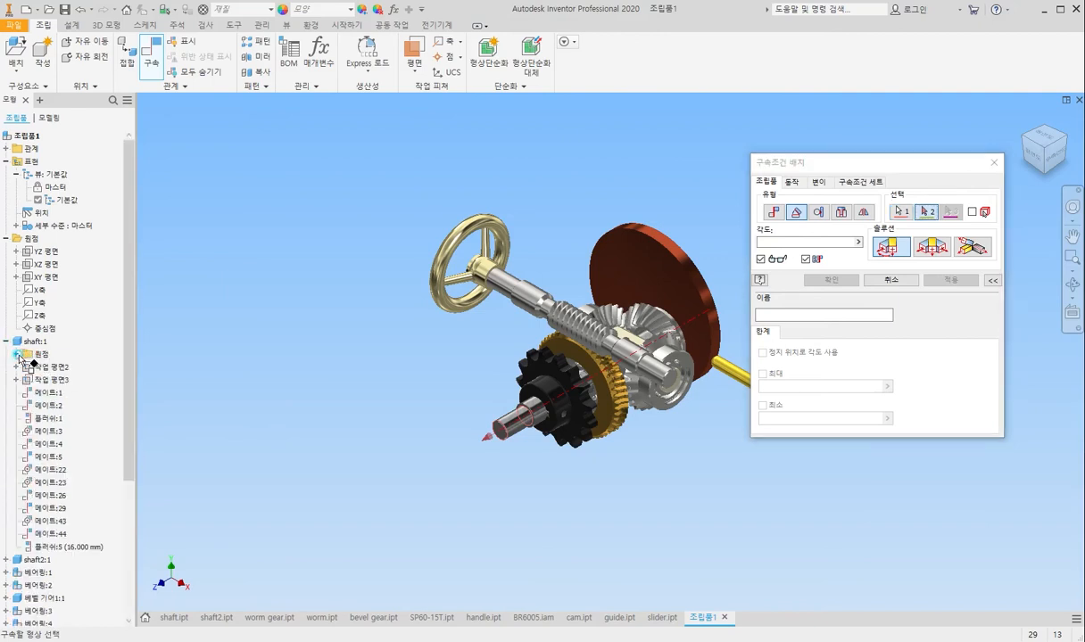
pyautogui.click(17, 354)
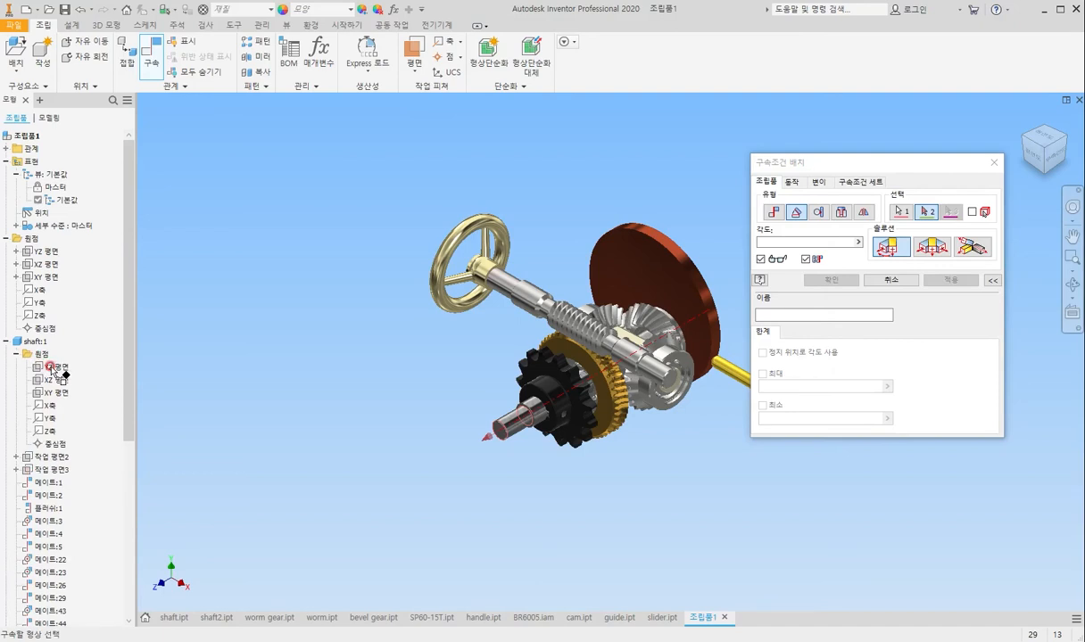
pyautogui.click(993, 162)
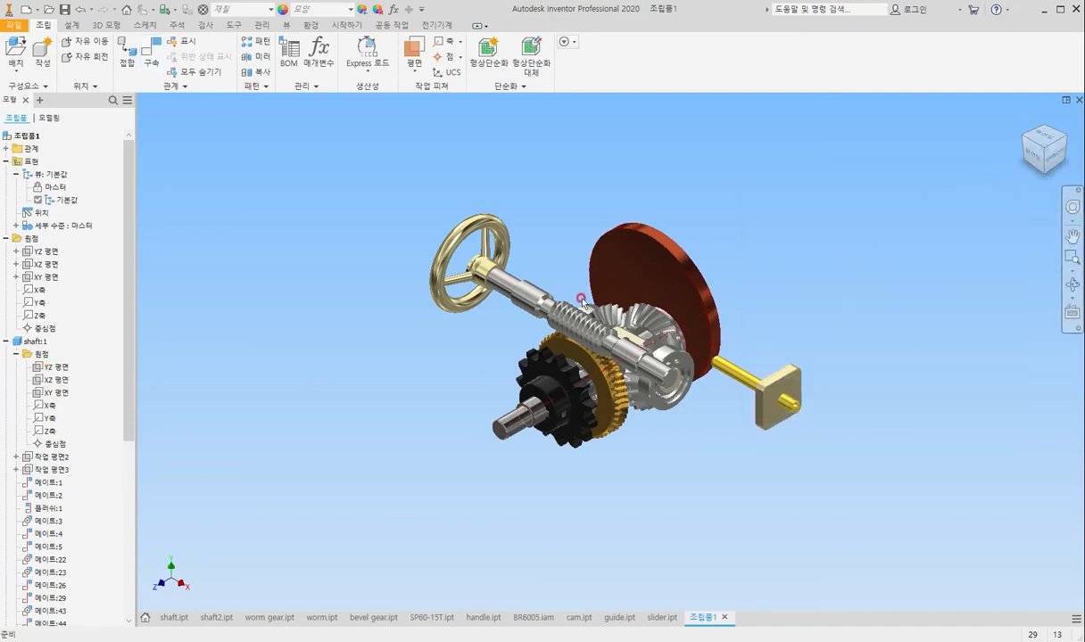
pyautogui.click(50, 381)
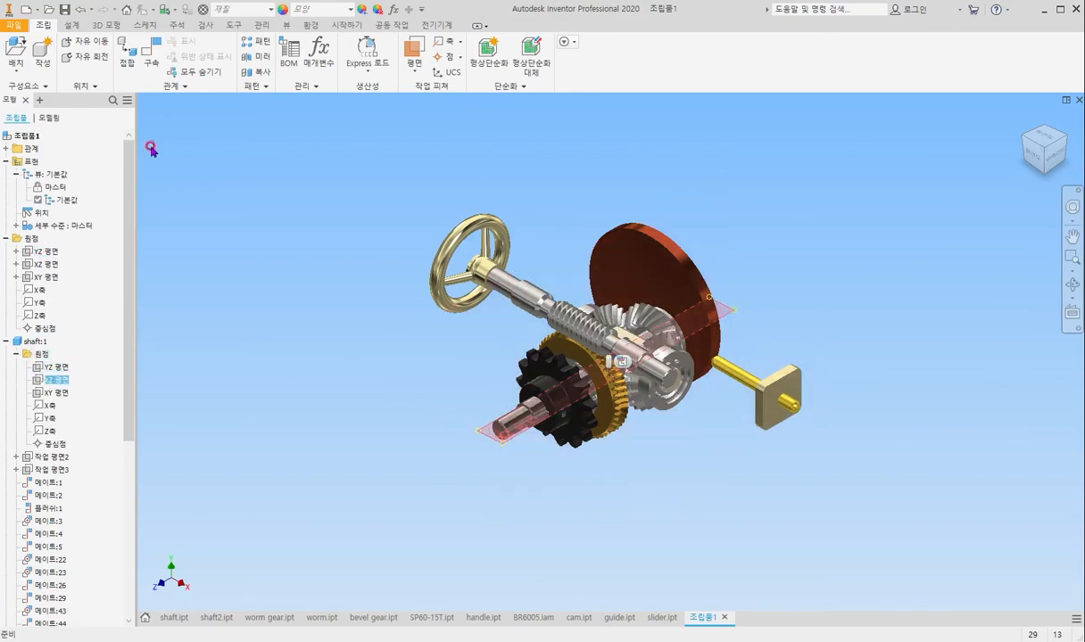
pyautogui.click(151, 55)
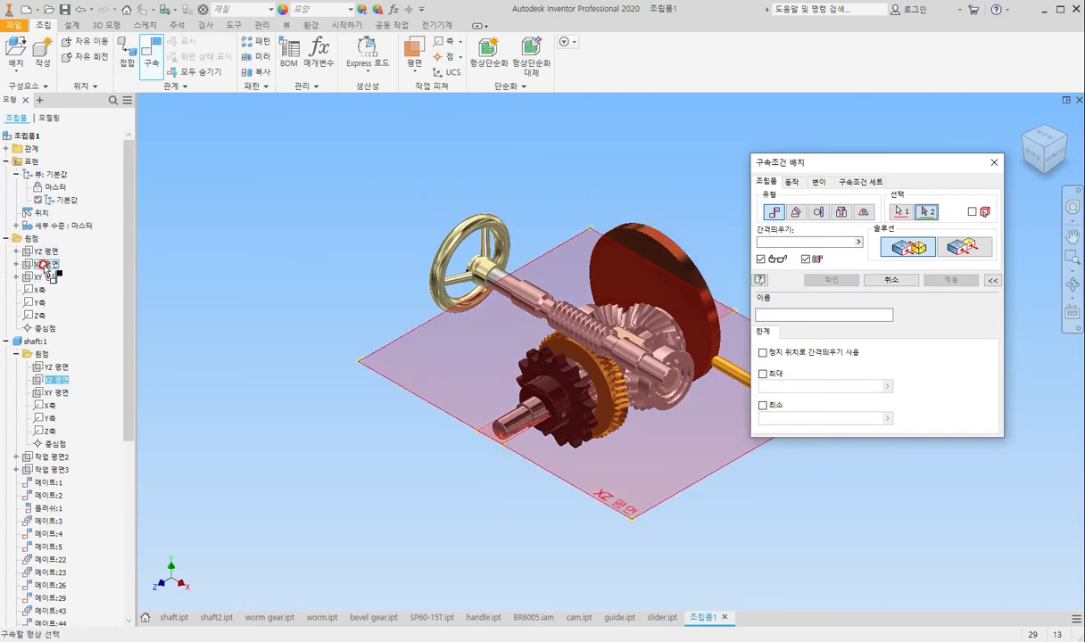
pyautogui.click(45, 265)
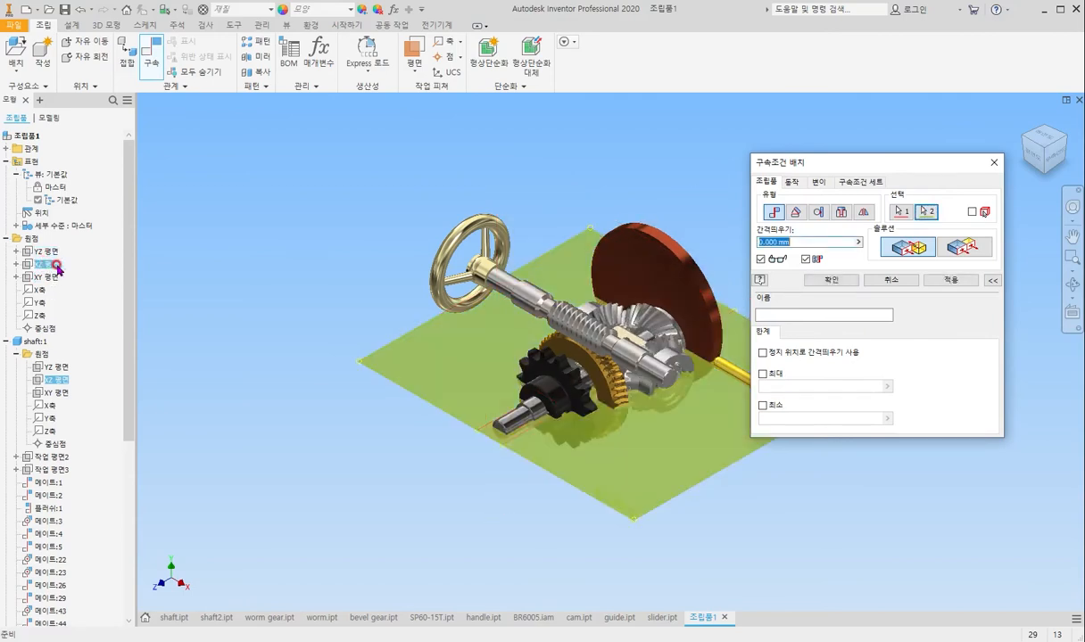
pyautogui.click(794, 211)
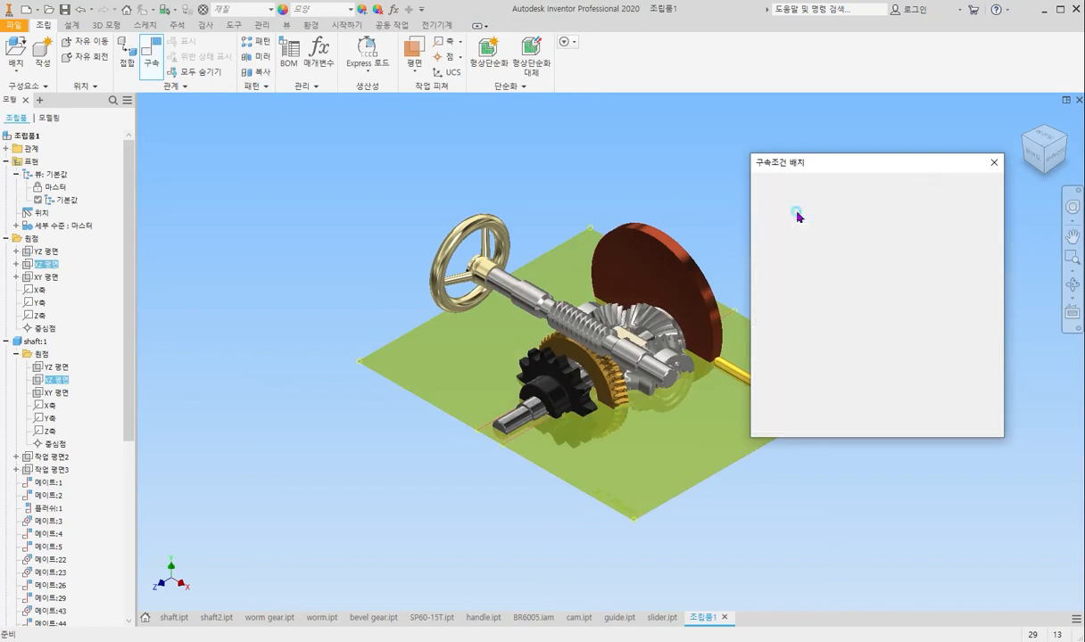
pyautogui.click(890, 247)
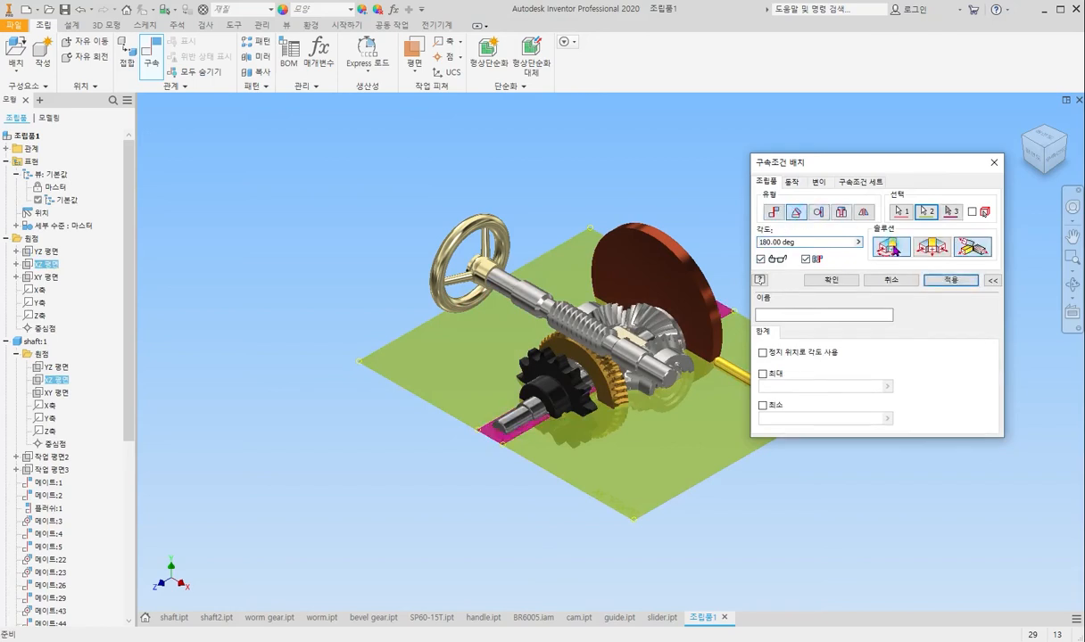
pyautogui.click(952, 281)
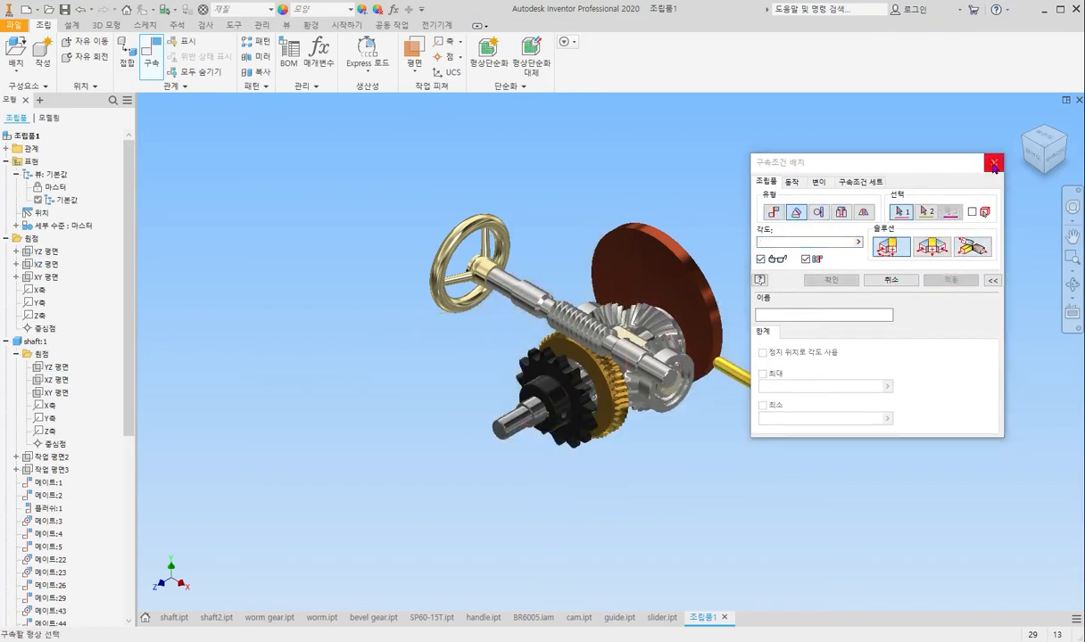
pyautogui.click(992, 163)
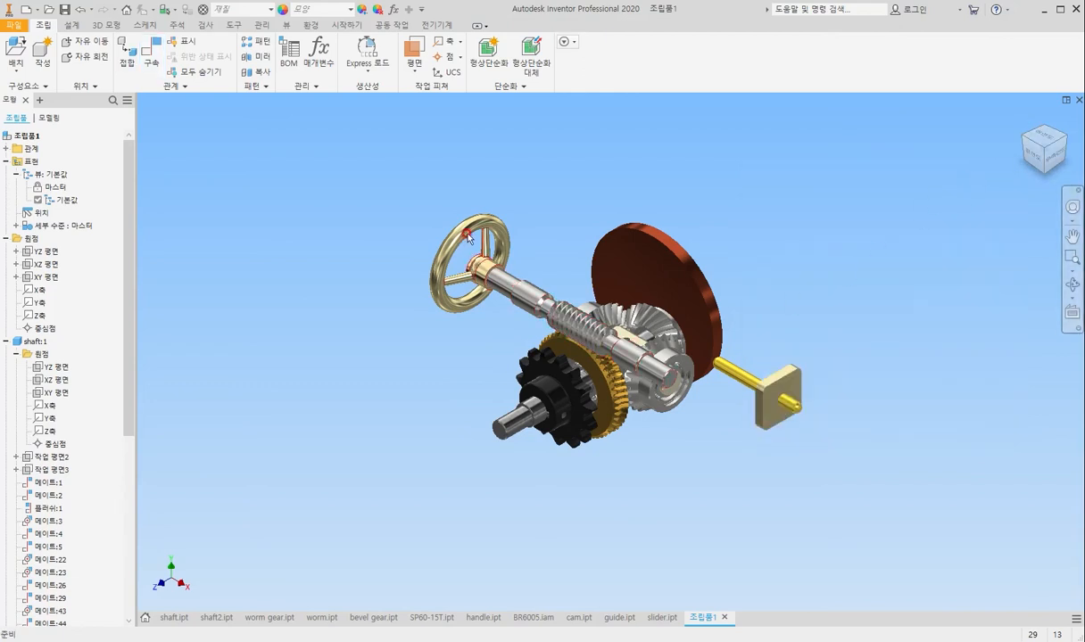
# Examine the constraints listed under shaft:1, including its angle constraint, and collapse the assembly's origin folder and shaft:1.
pyautogui.click(535, 366)
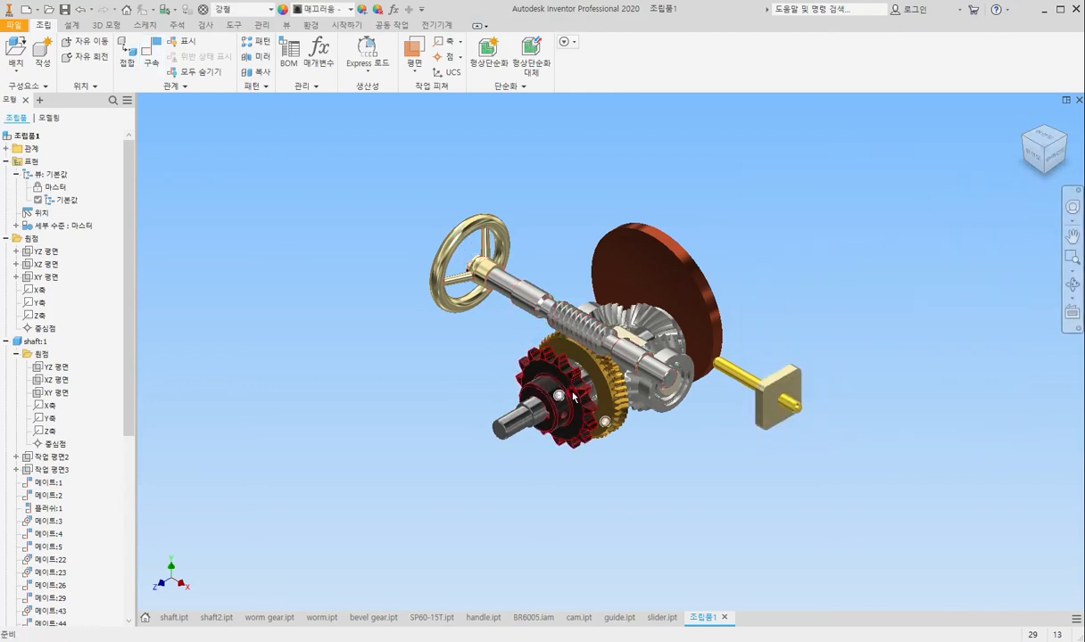
pyautogui.click(605, 477)
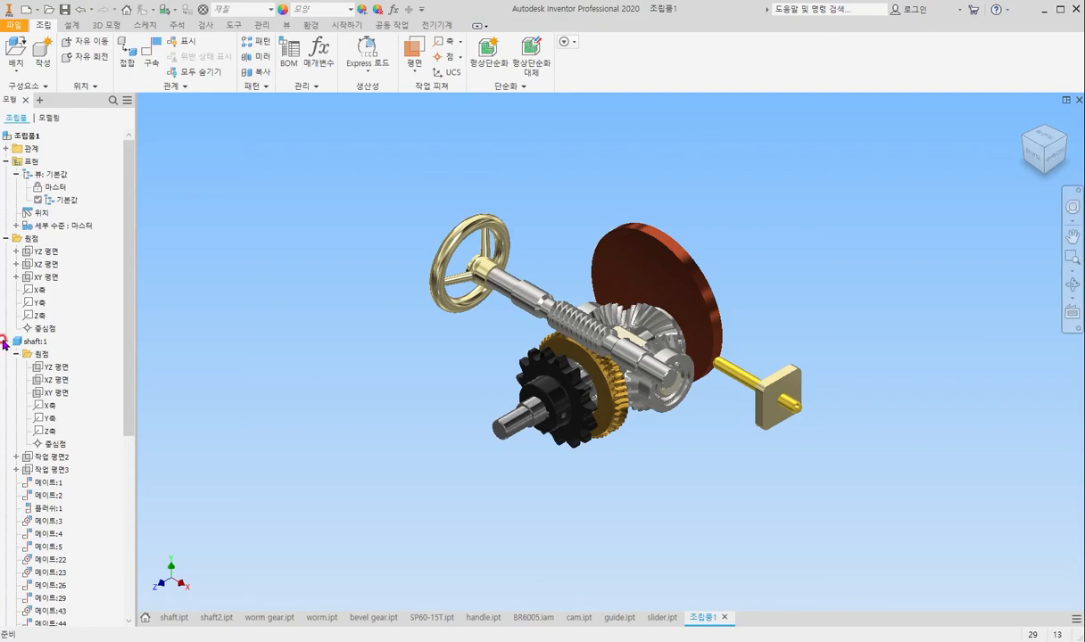
pyautogui.moveTo(126, 378); pyautogui.dragTo(127, 458)
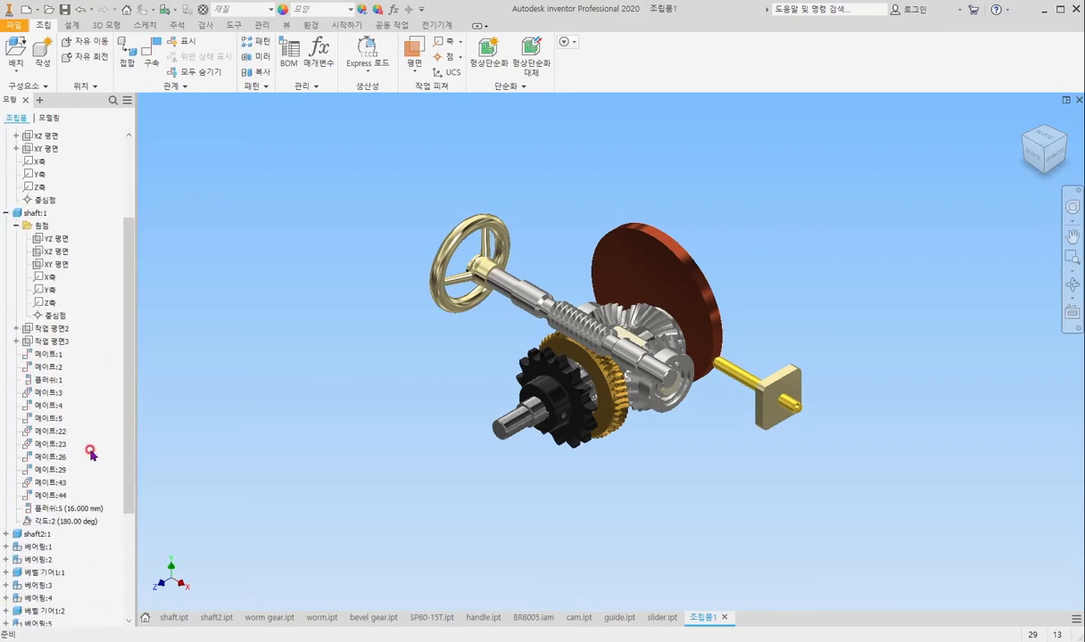
pyautogui.scroll(3, 56, 241)
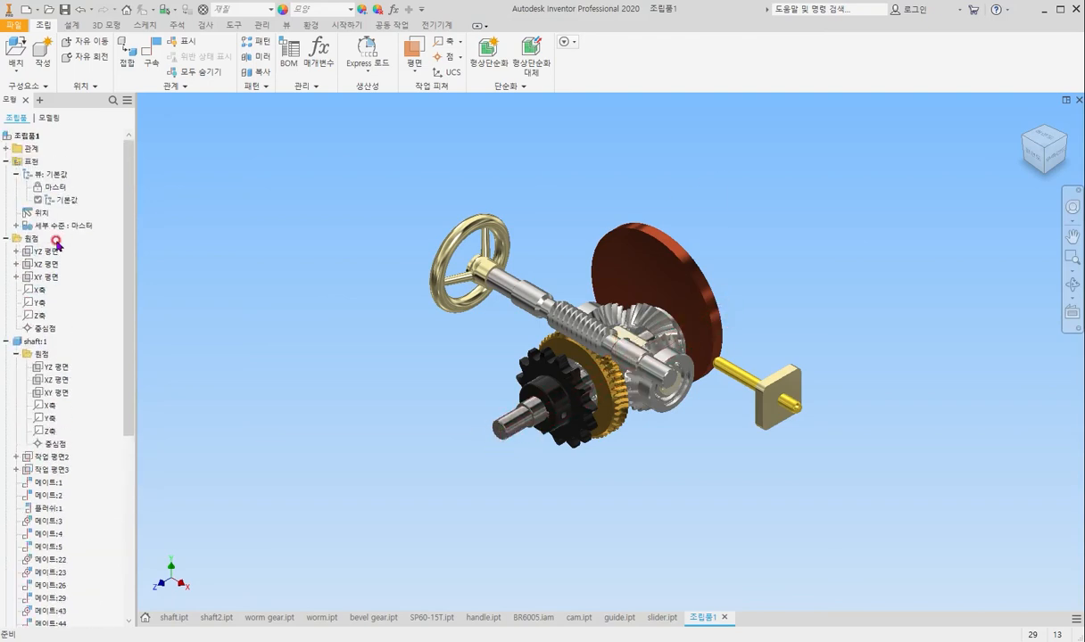
pyautogui.click(6, 238)
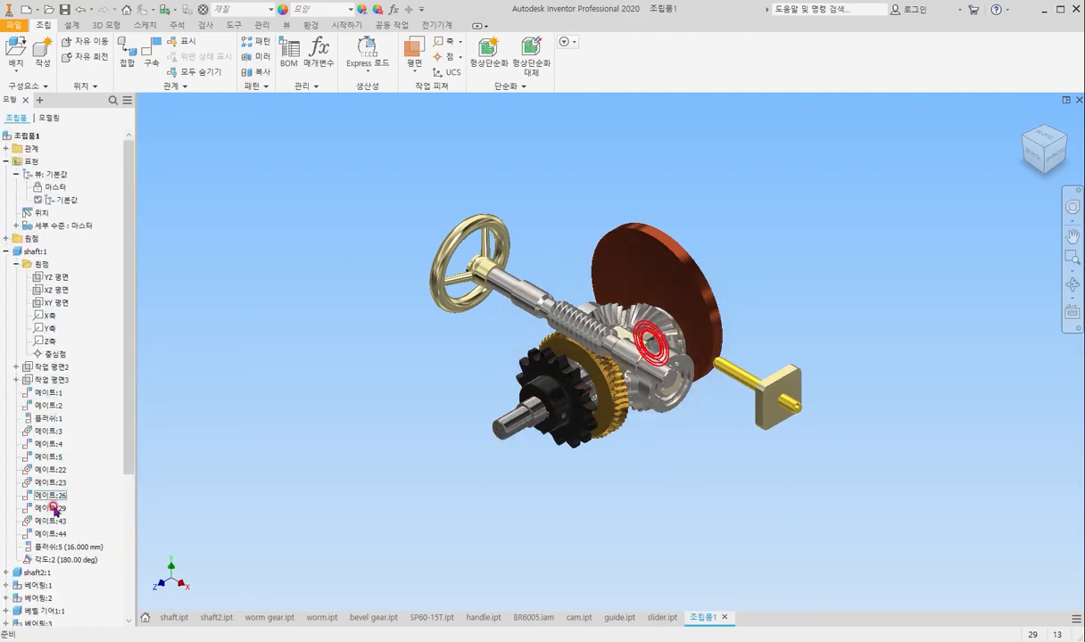
pyautogui.moveTo(127, 439); pyautogui.dragTo(126, 506)
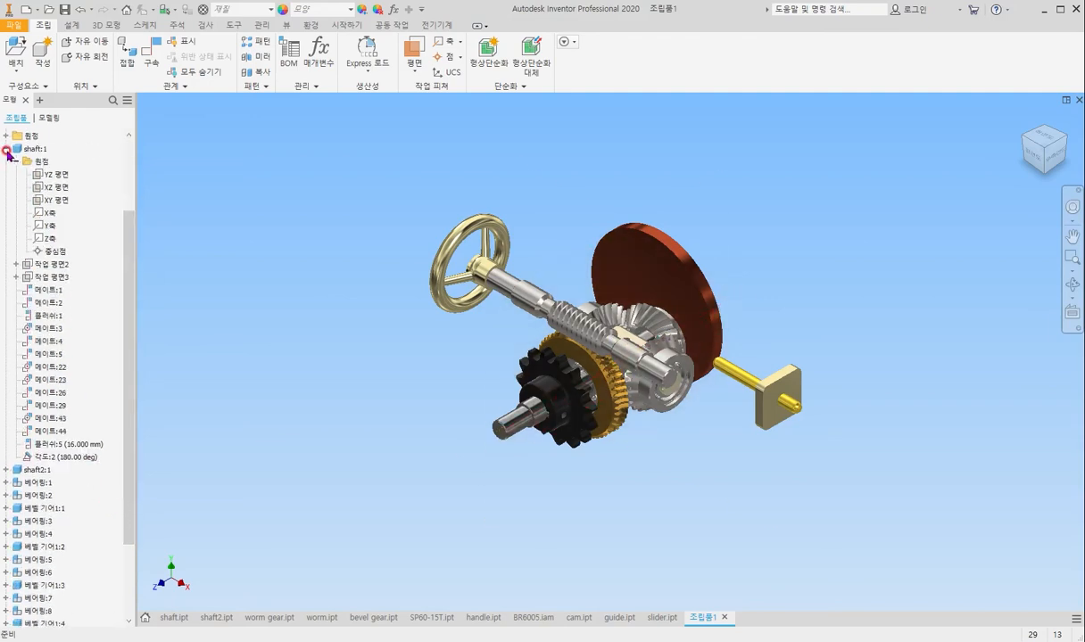
pyautogui.click(7, 149)
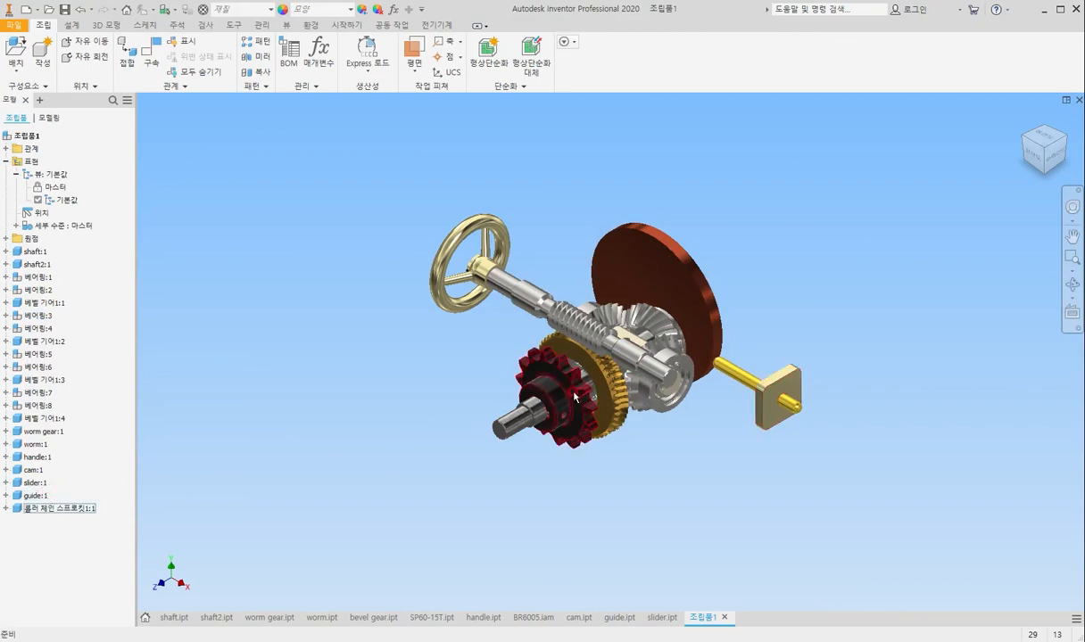
# Drive the handle:1 angle constraint forward to an end value of 360 deg and accept the driven position.
pyautogui.click(6, 457)
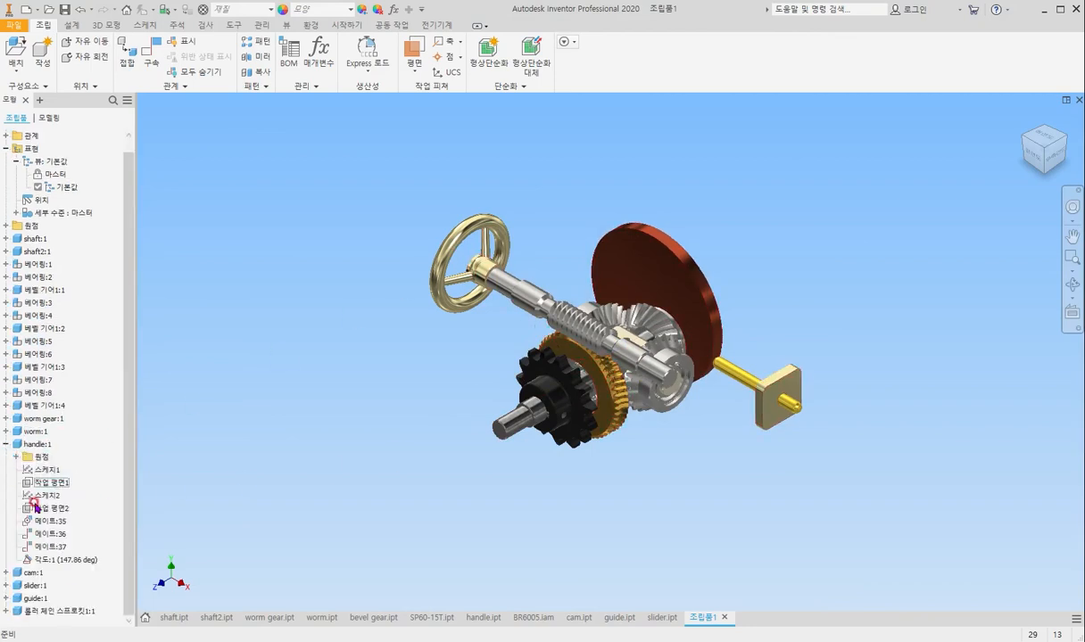
pyautogui.rightClick(69, 562)
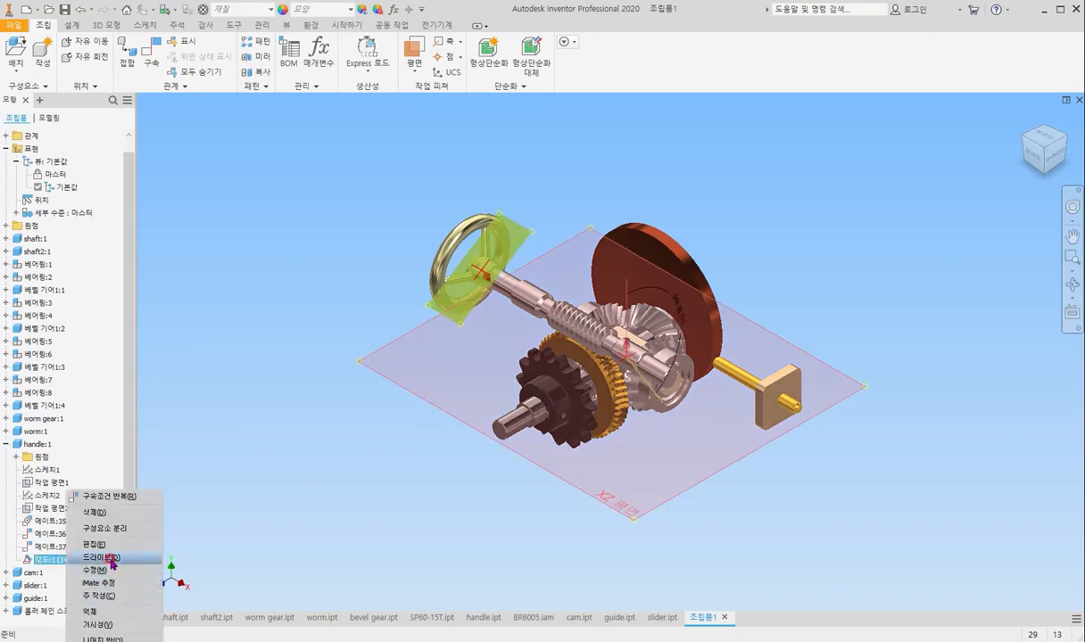
pyautogui.click(105, 556)
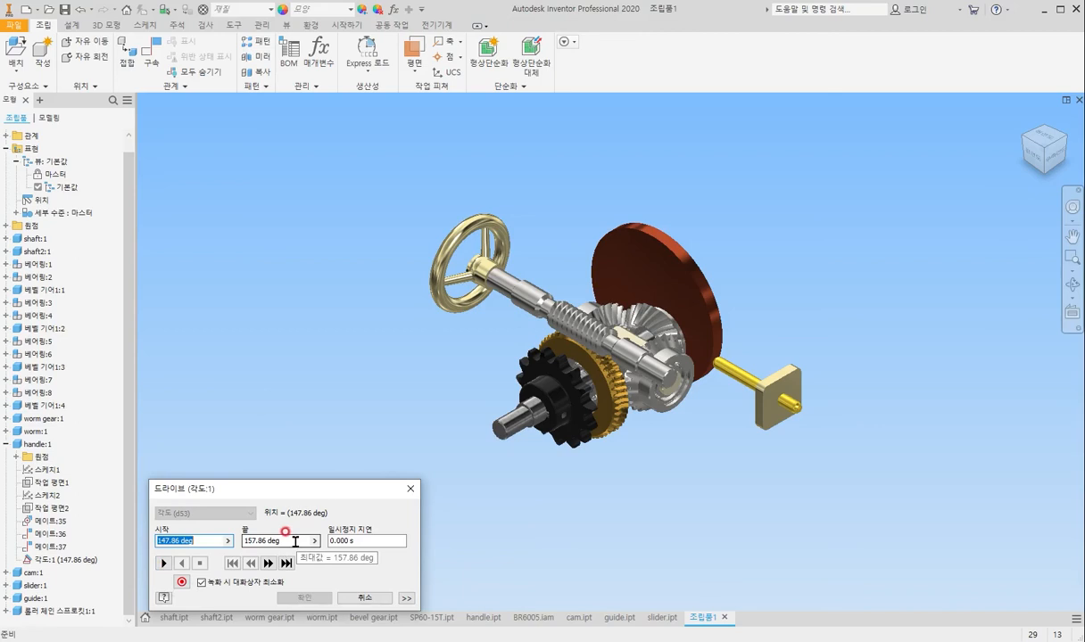
pyautogui.moveTo(295, 541); pyautogui.dragTo(240, 545)
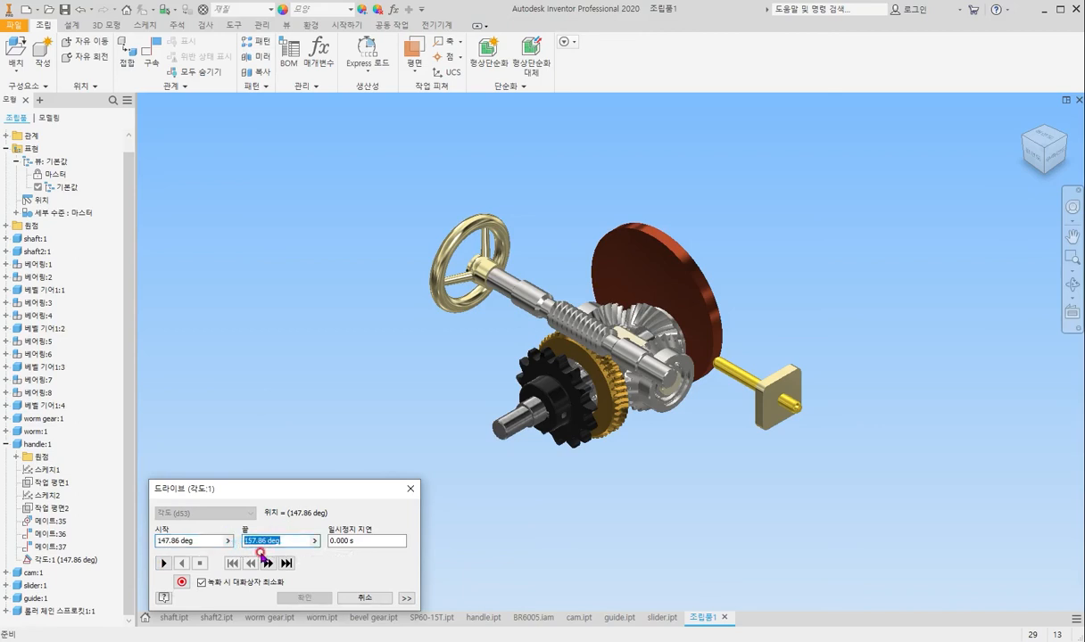
pyautogui.write('3')
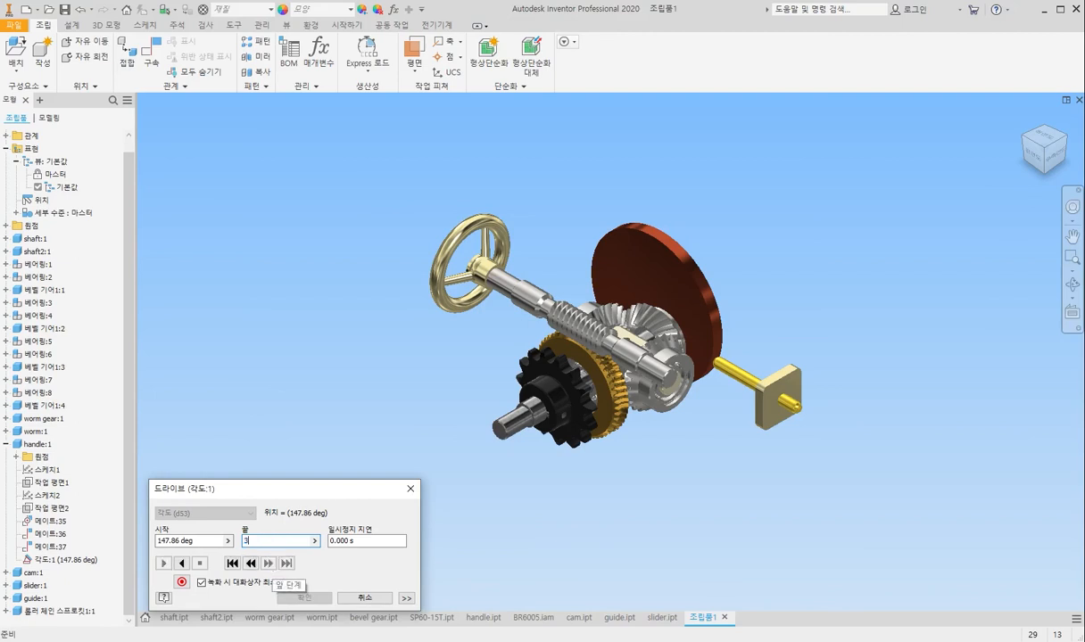
pyautogui.write('60')
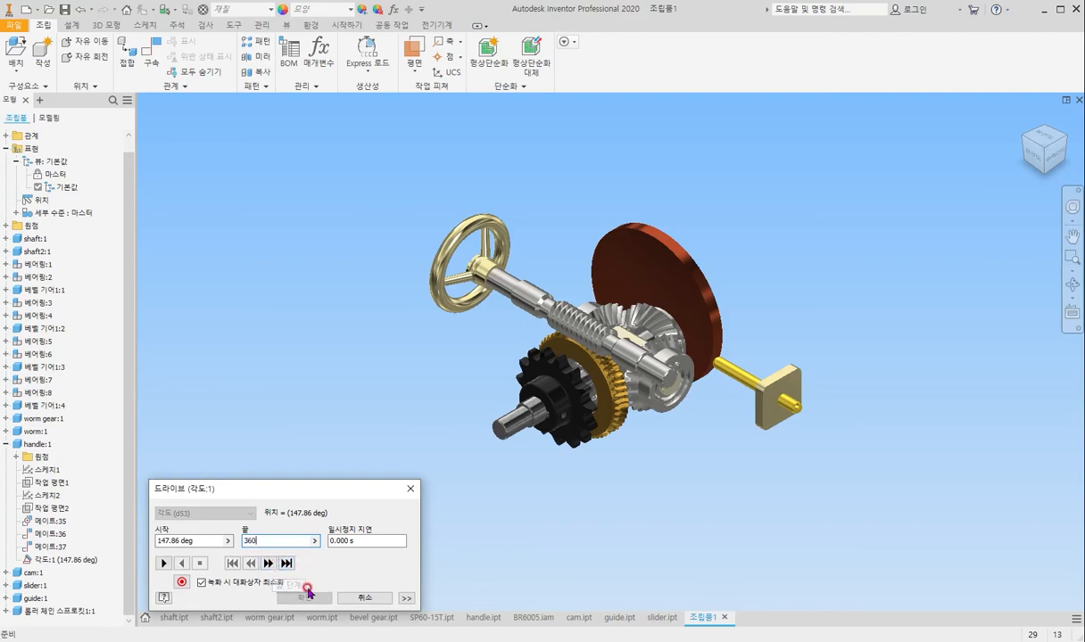
pyautogui.click(163, 563)
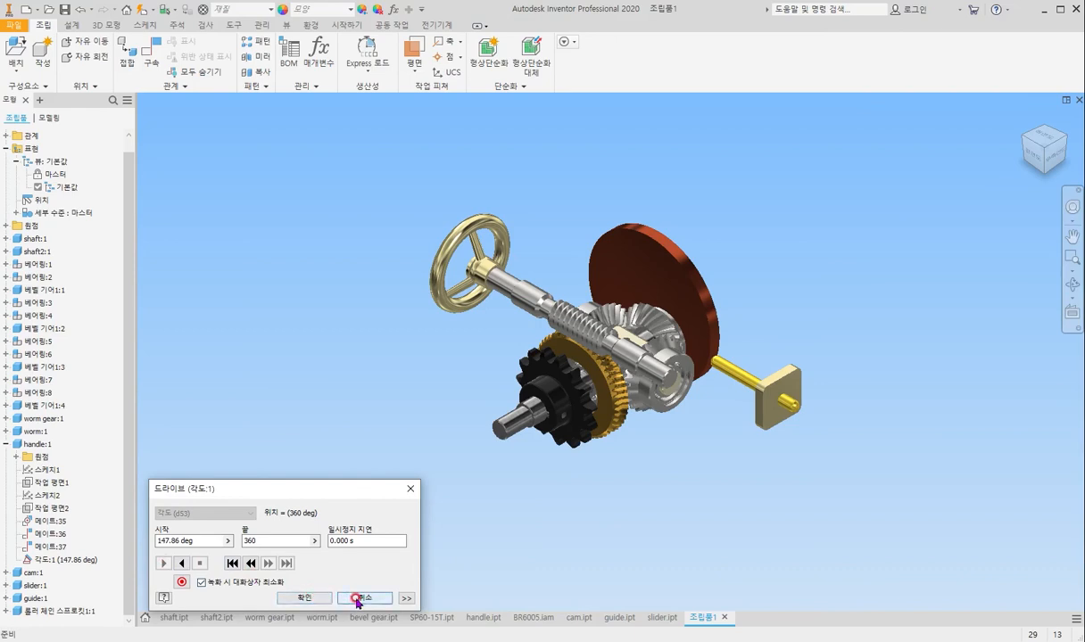
pyautogui.click(310, 600)
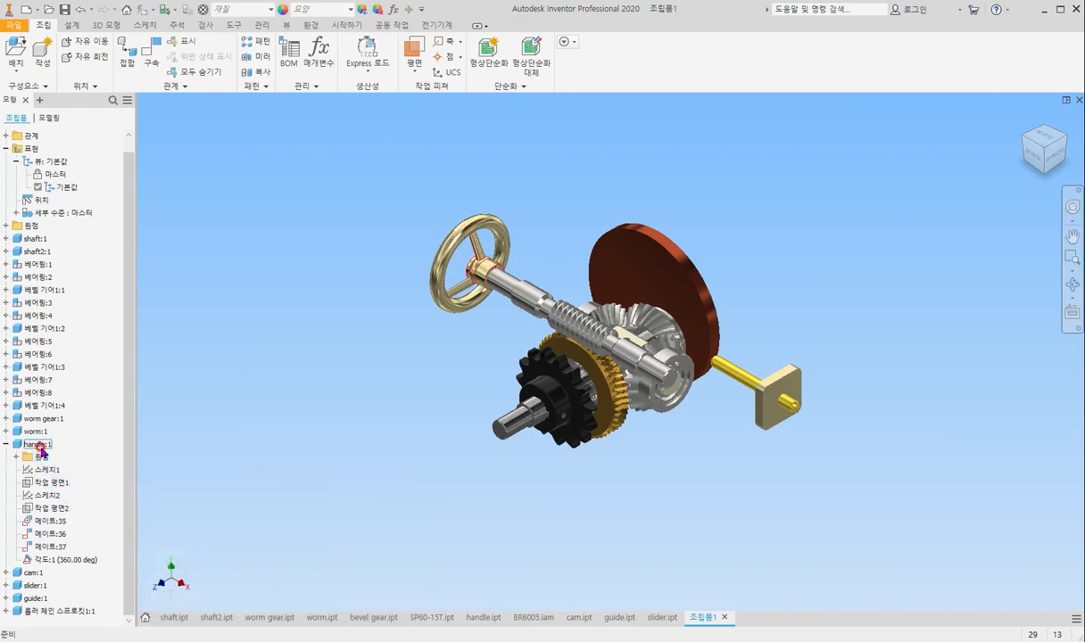
# Suppress the angle constraint of handle:1 and turn the handwheel by hand to check the gear train's motion.
pyautogui.rightClick(80, 559)
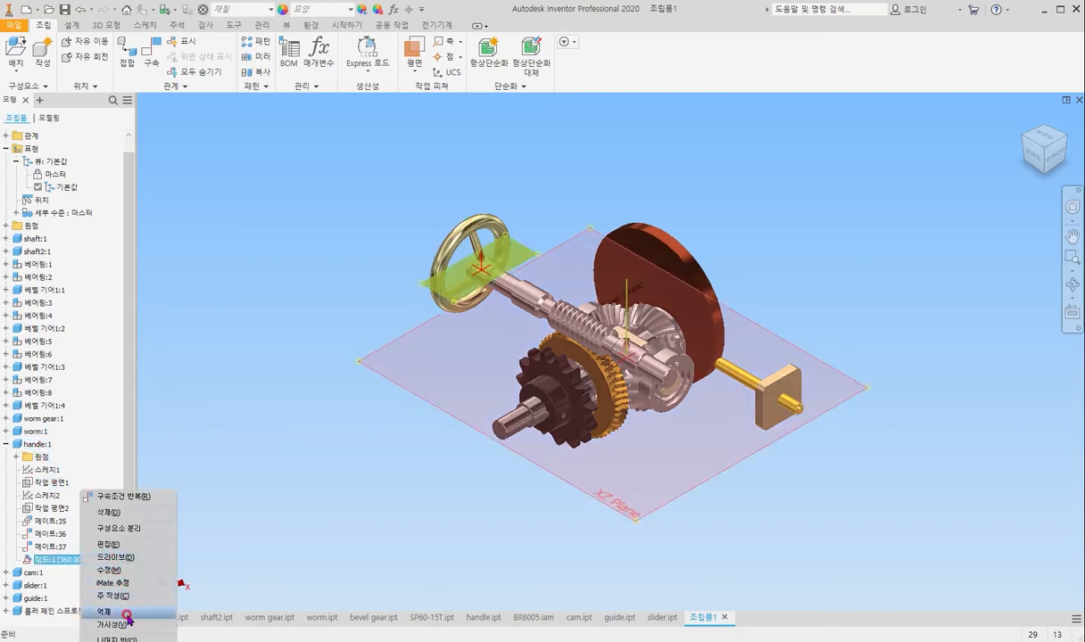
pyautogui.click(110, 583)
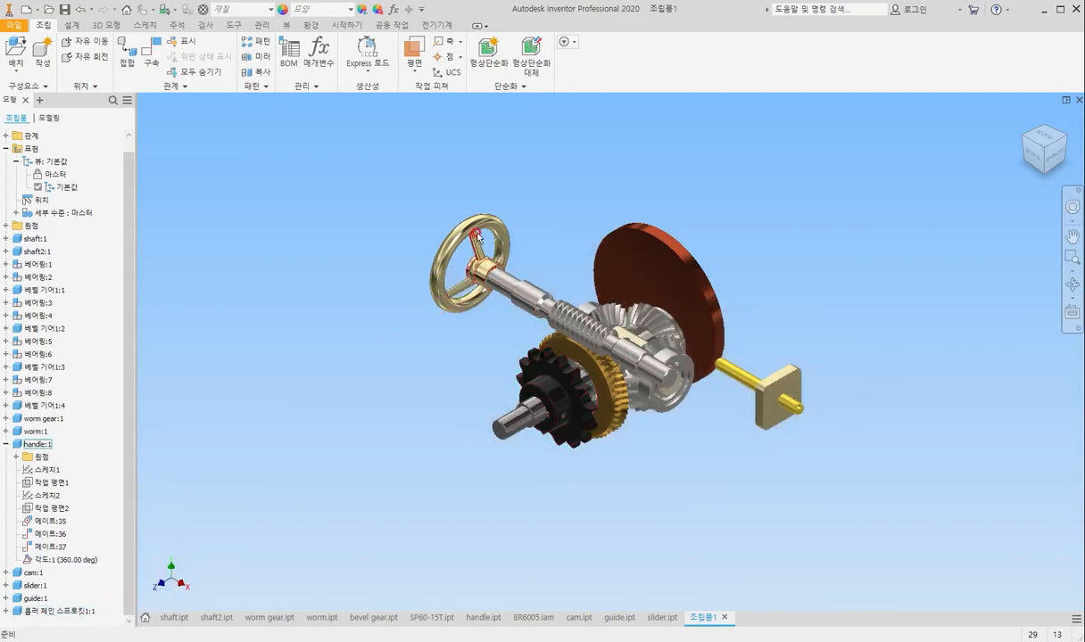
pyautogui.moveTo(475, 226); pyautogui.dragTo(406, 273)
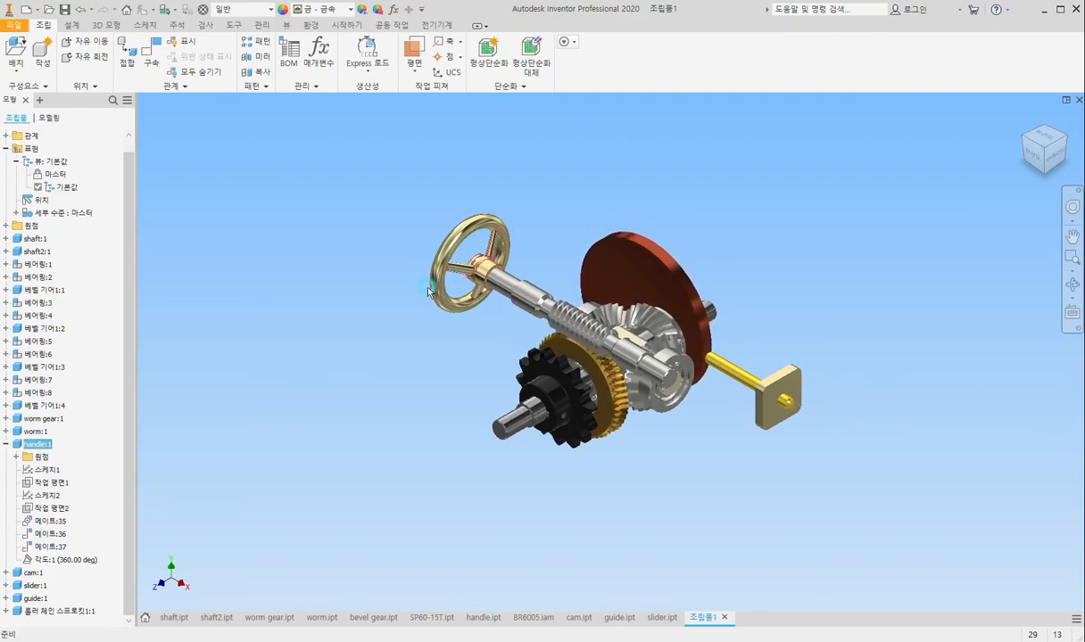
# Unsuppress the angle constraint of handle:1.
pyautogui.click(74, 560)
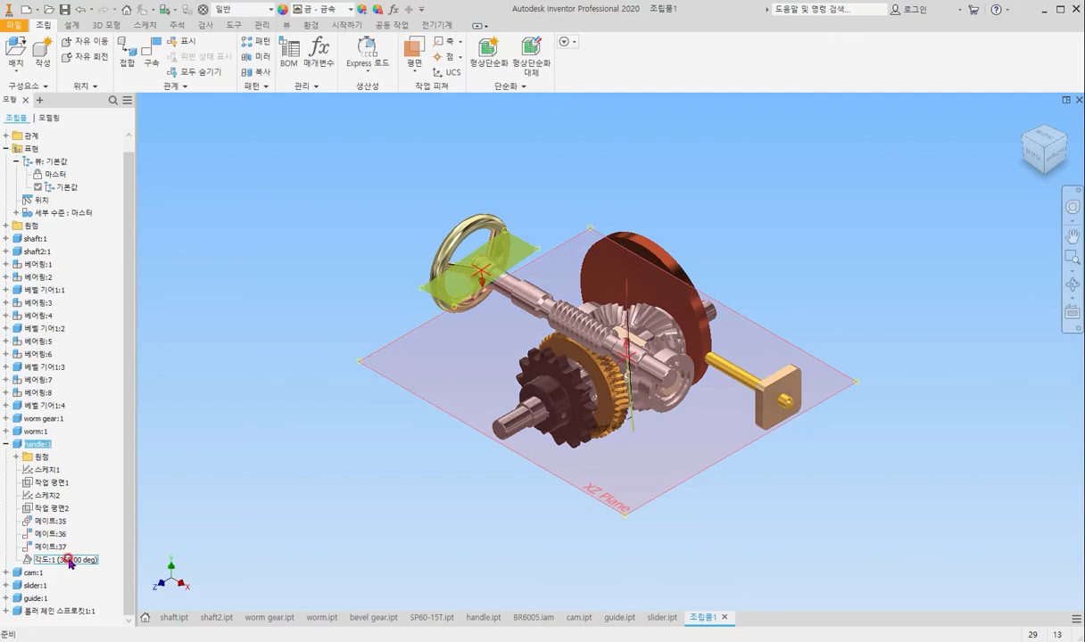
pyautogui.rightClick(70, 562)
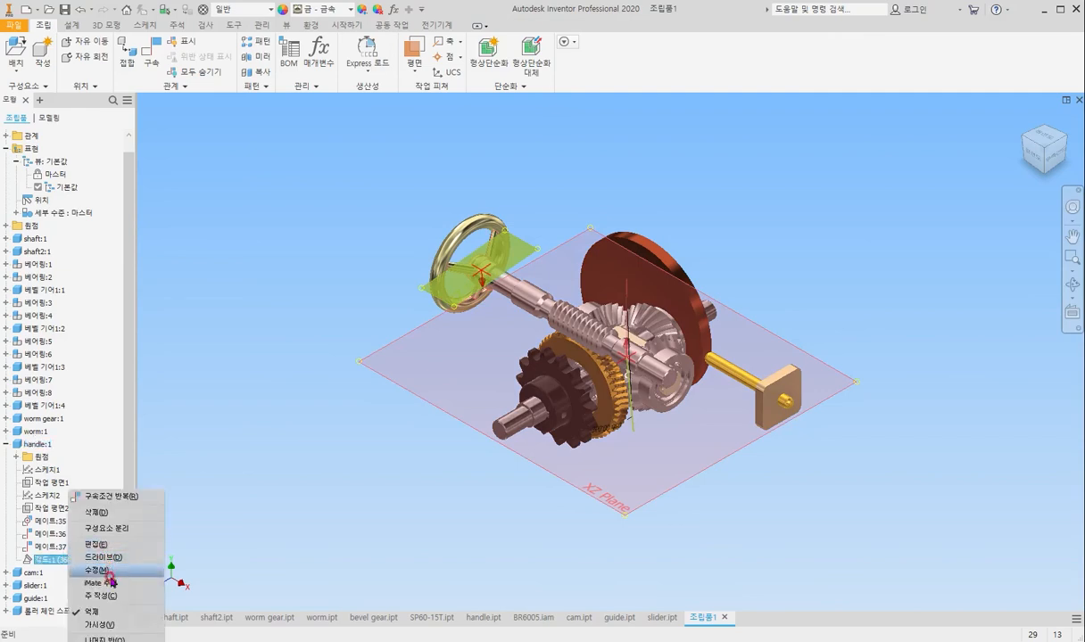
pyautogui.click(93, 611)
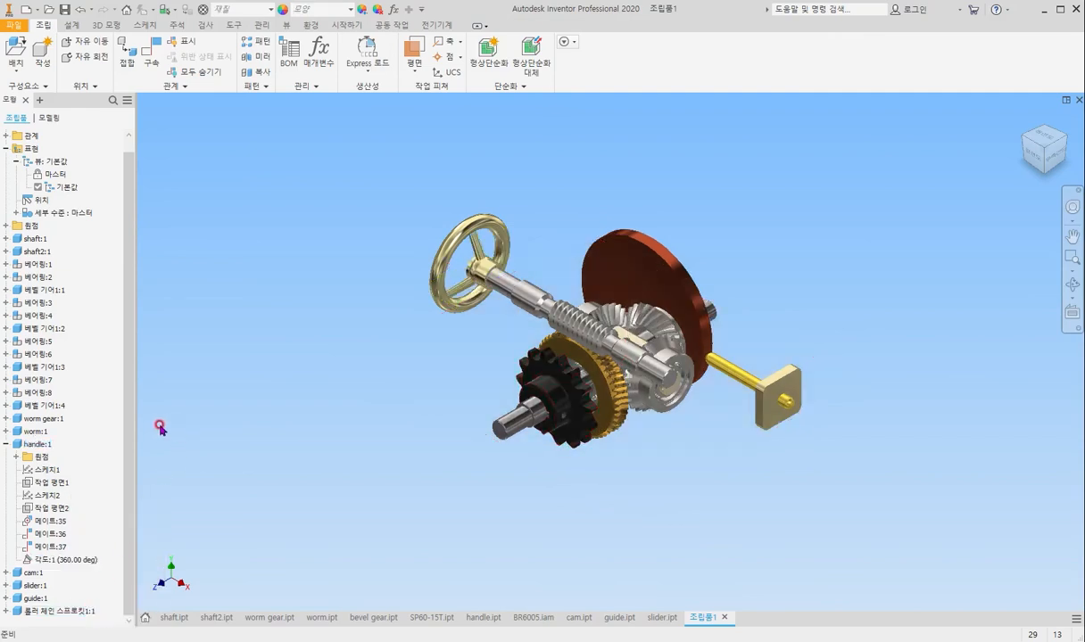
# Drive the shaft:1 angle constraint forward from 180 deg to an end value of 360*10.
pyautogui.click(5, 444)
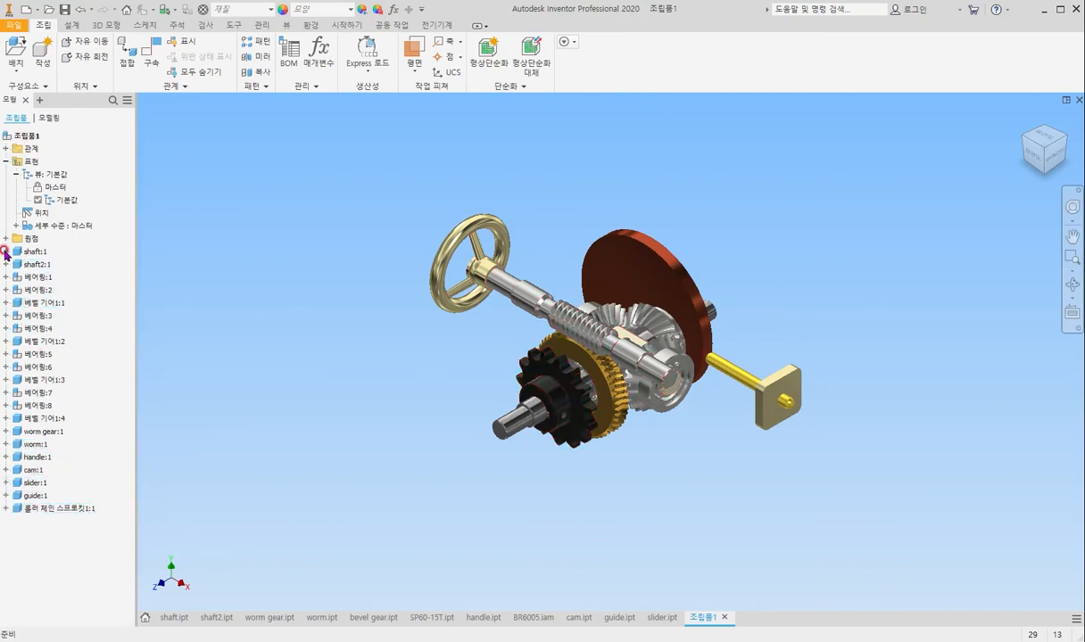
pyautogui.click(6, 251)
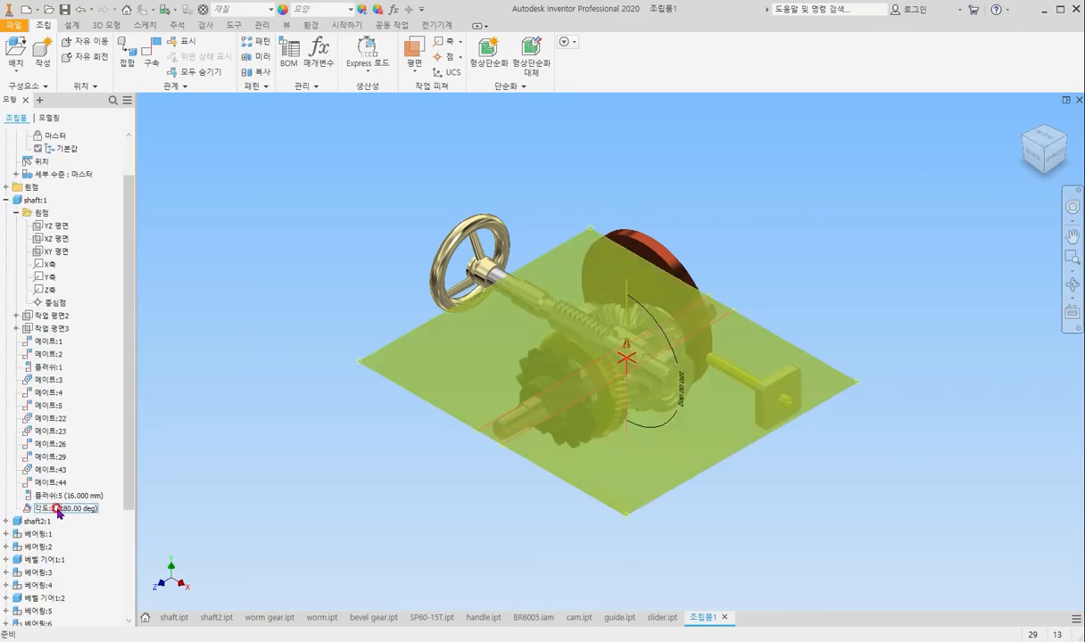
pyautogui.rightClick(58, 512)
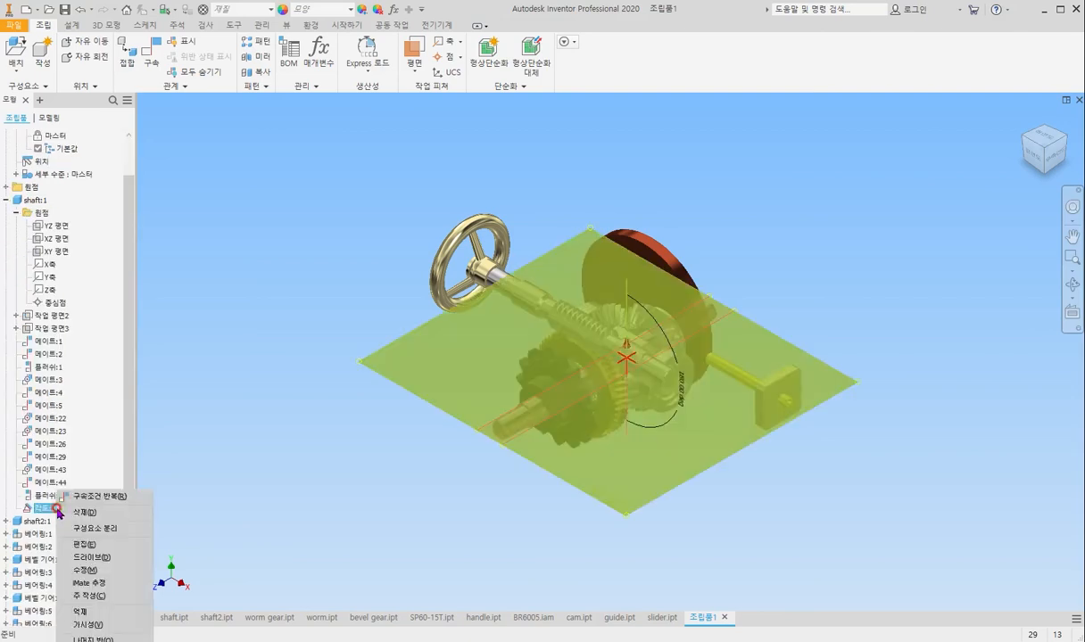
pyautogui.click(101, 559)
pyautogui.moveTo(279, 496); pyautogui.dragTo(249, 319)
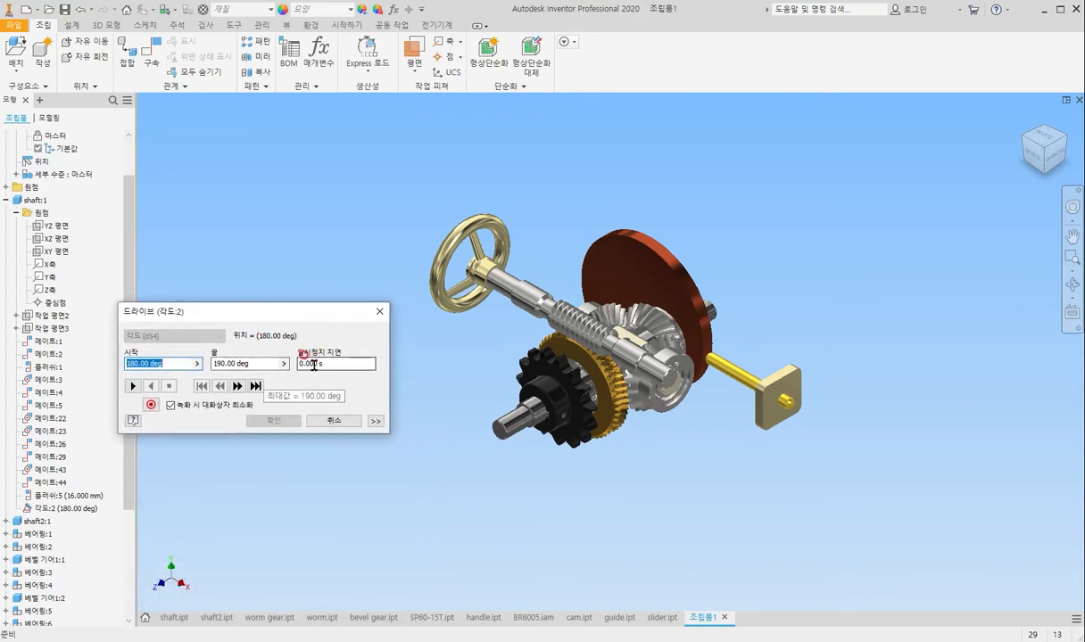
pyautogui.moveTo(260, 363); pyautogui.dragTo(203, 372)
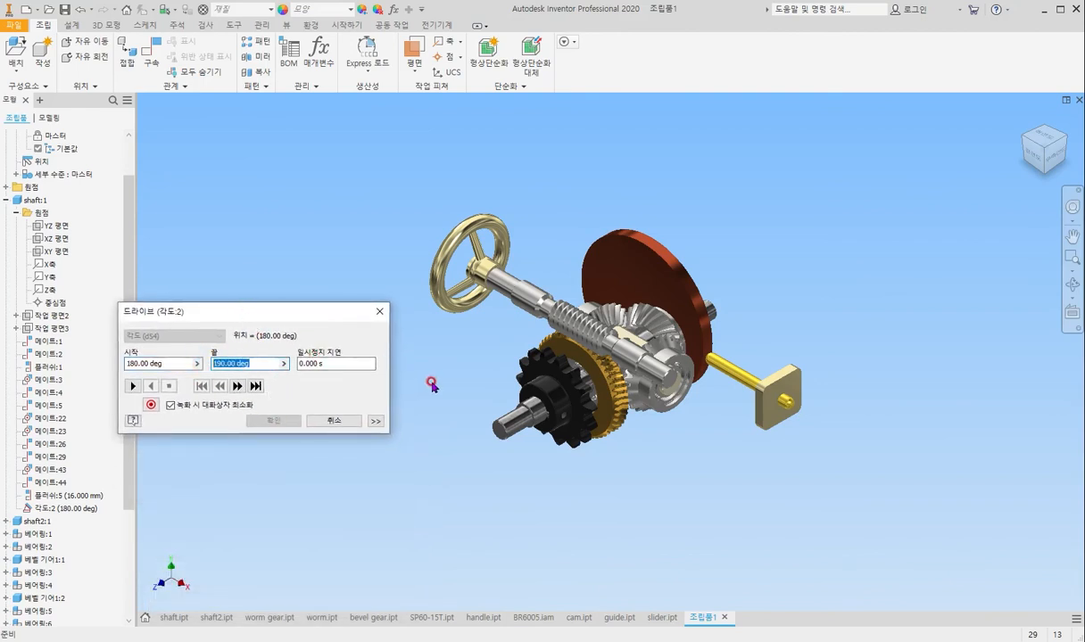
pyautogui.write('36')
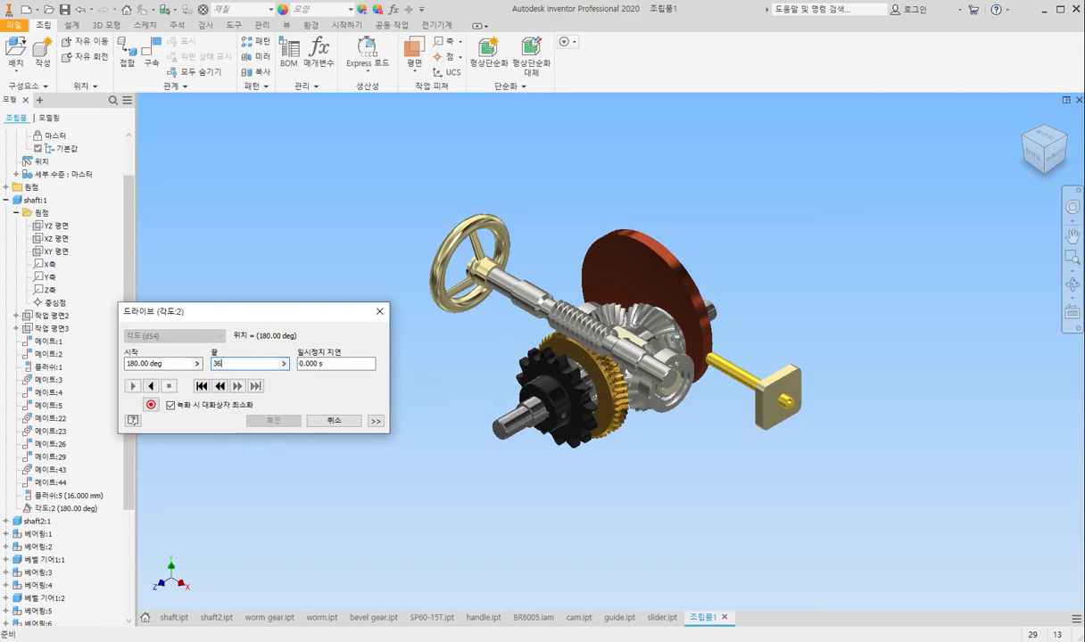
pyautogui.write('0')
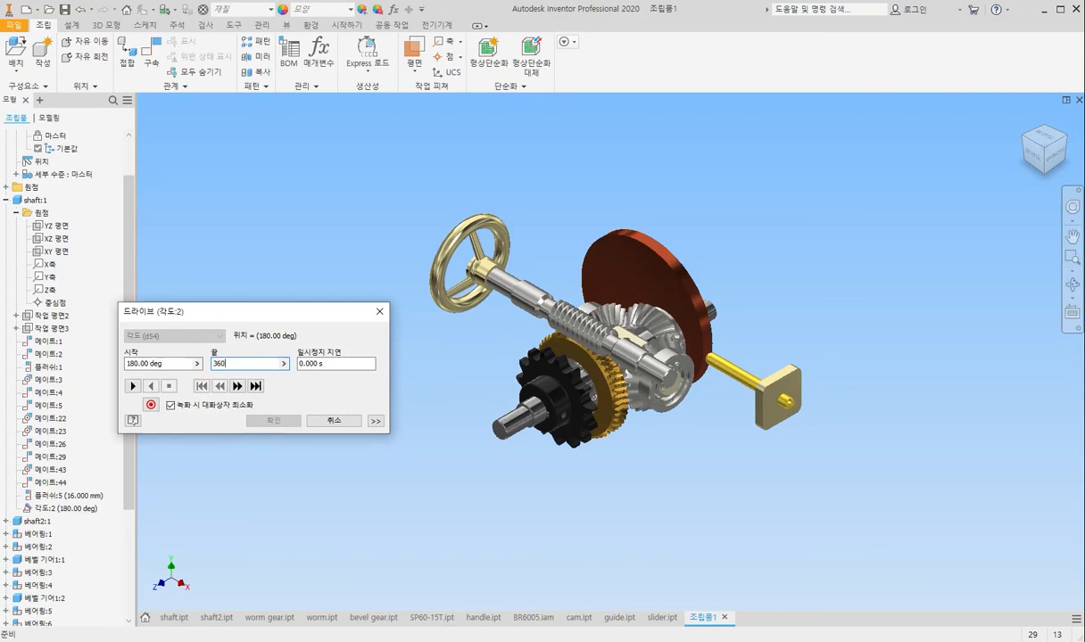
pyautogui.write('*10')
pyautogui.click(130, 385)
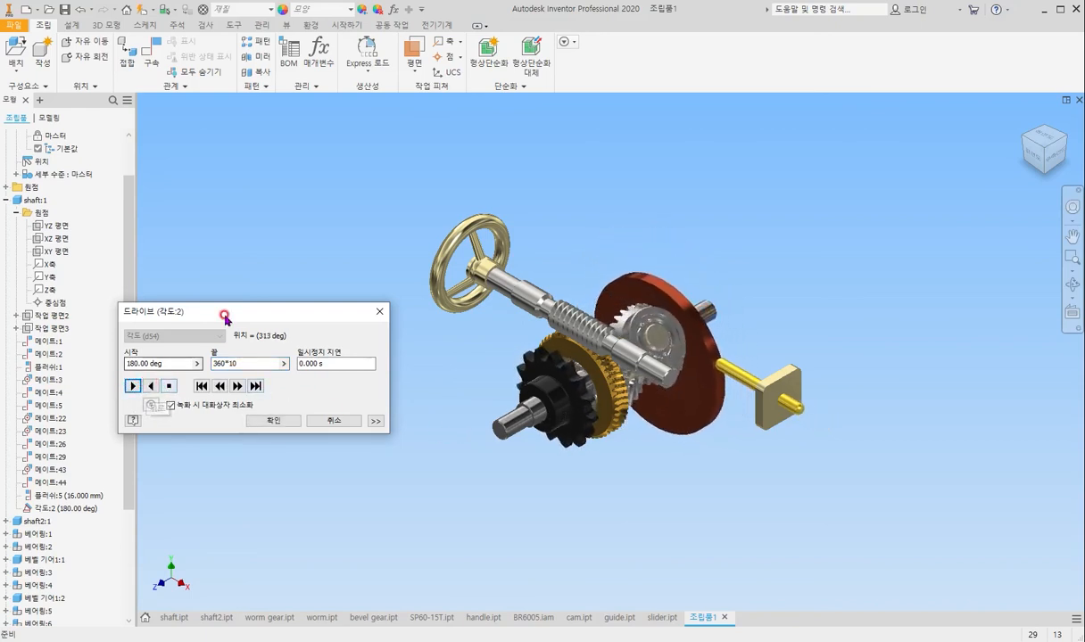
# Examine the running gear train, cam and slider from several sides, ending in a top view turned so the handwheel is on the left.
pyautogui.moveTo(234, 317); pyautogui.dragTo(169, 496)
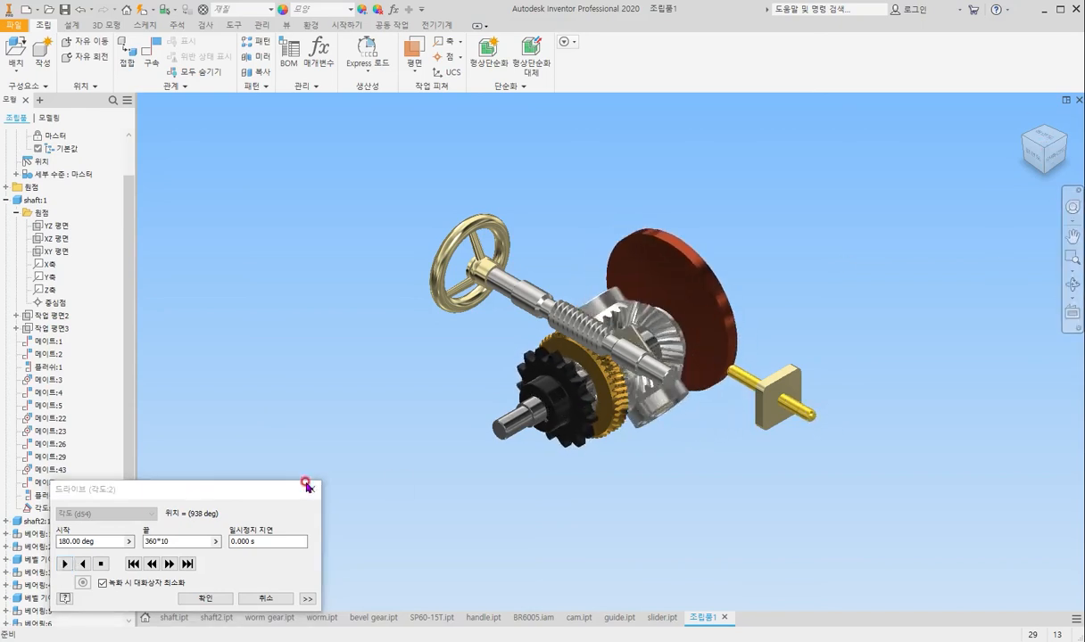
pyautogui.scroll(3, 770, 332)
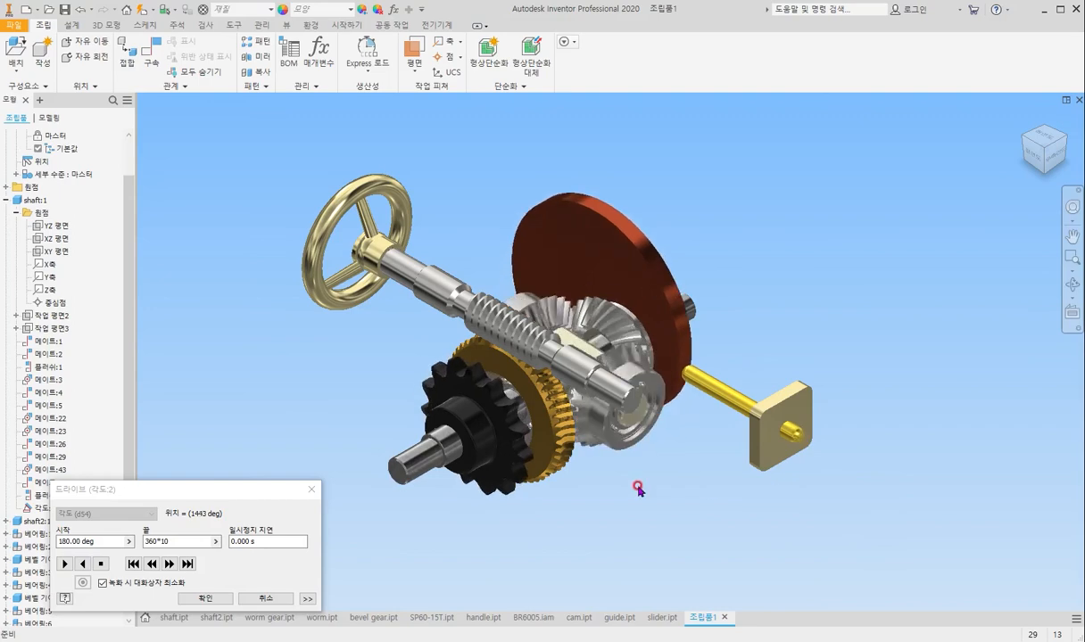
pyautogui.keyDown('shift'); pyautogui.moveTo(620, 484); pyautogui.dragTo(439, 468, button='middle'); pyautogui.keyUp('shift')
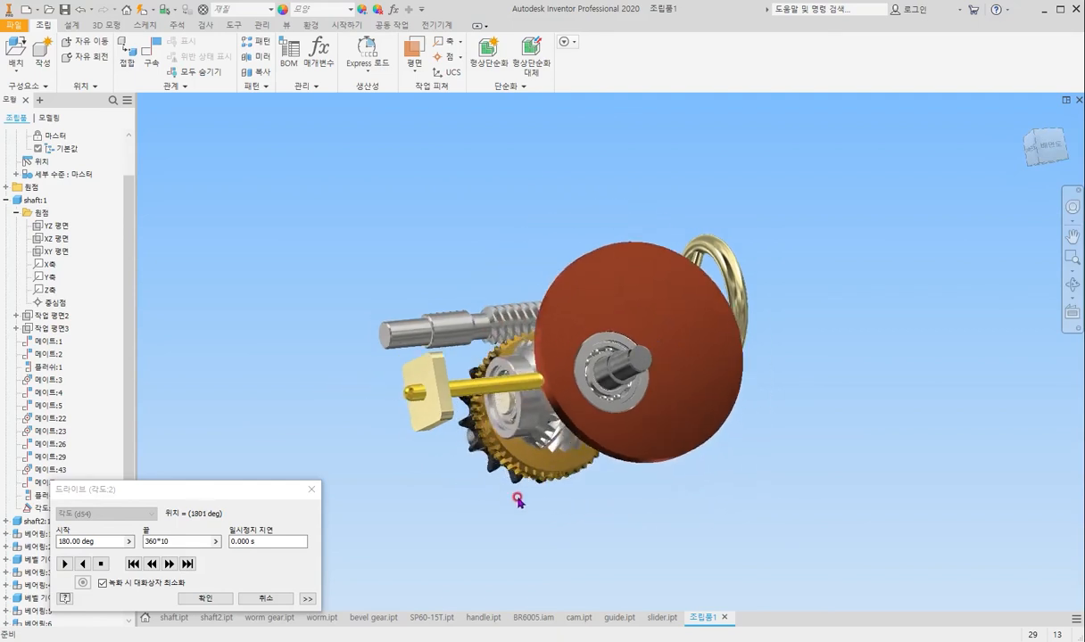
pyautogui.keyDown('shift'); pyautogui.moveTo(732, 346); pyautogui.dragTo(803, 419, button='middle'); pyautogui.keyUp('shift')
pyautogui.scroll(-1, 805, 419)
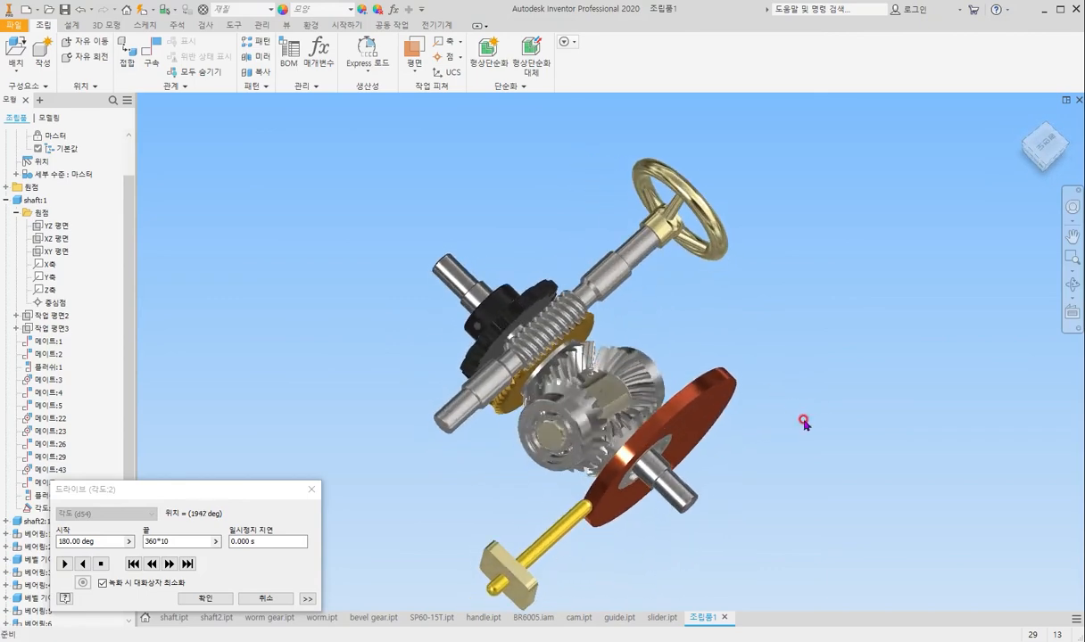
pyautogui.click(1049, 145)
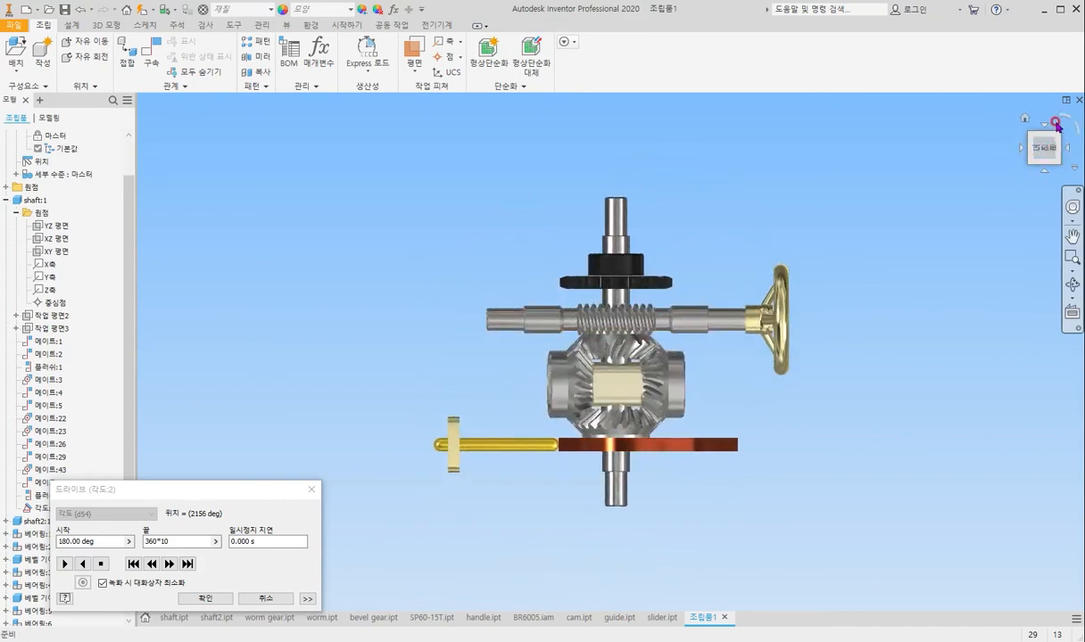
pyautogui.click(1059, 116)
pyautogui.click(1059, 117)
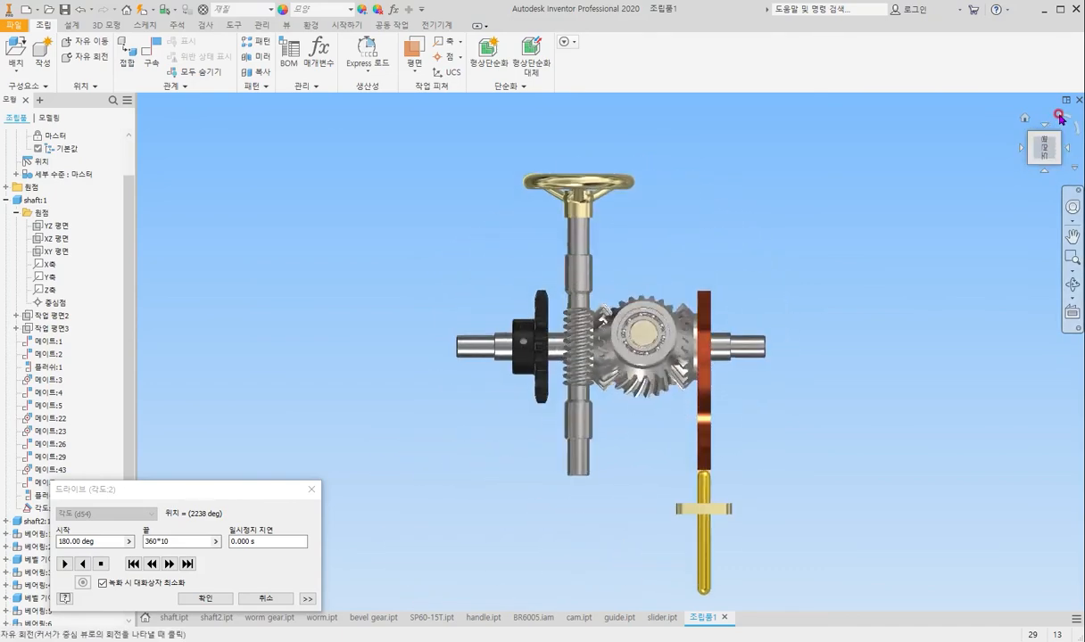
pyautogui.click(1058, 117)
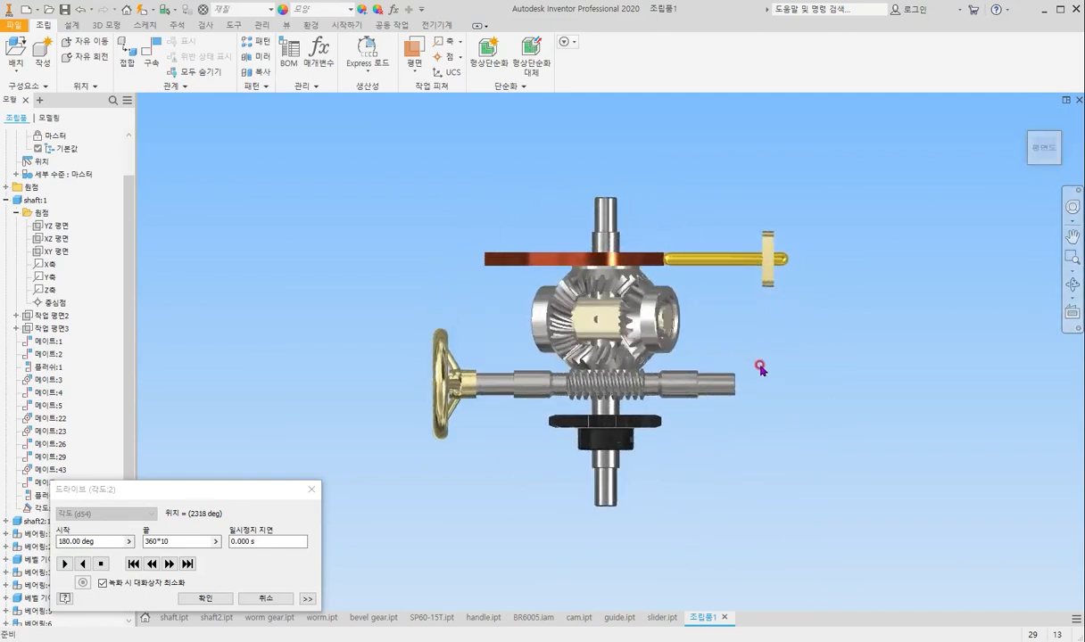